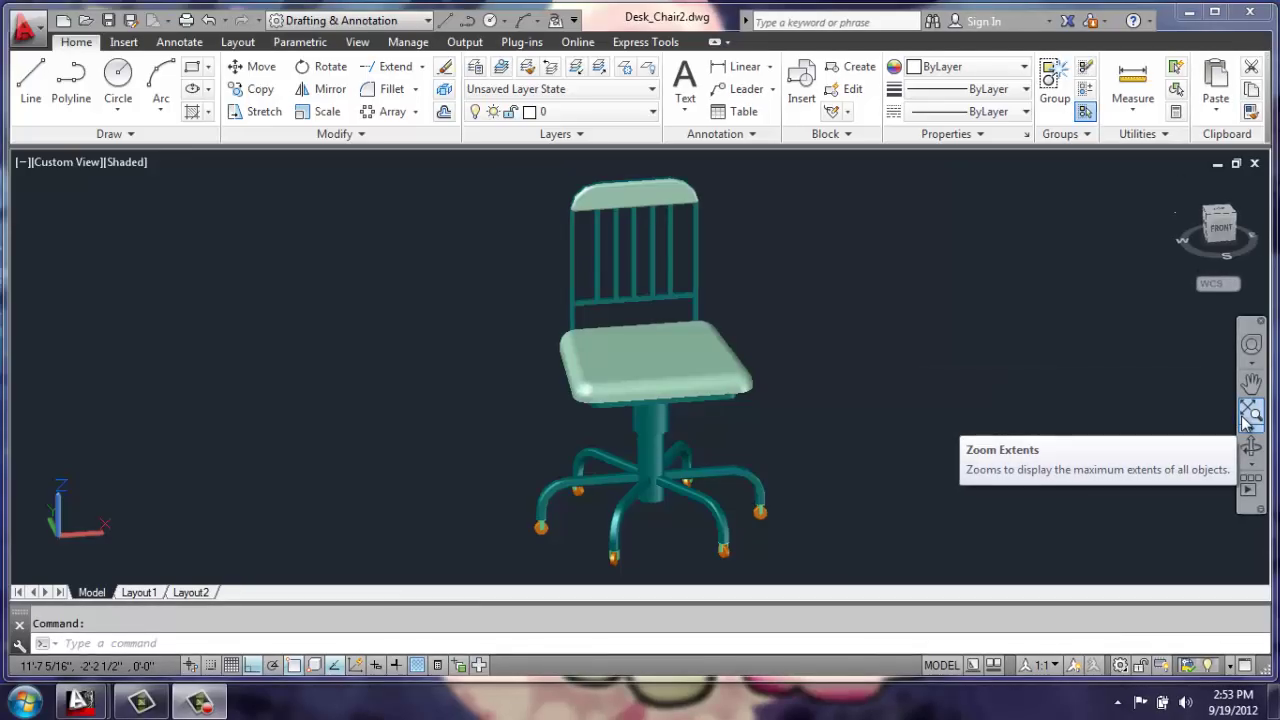
# - Orbit the finished chair model round to a side view
pyautogui.click(1252, 449)
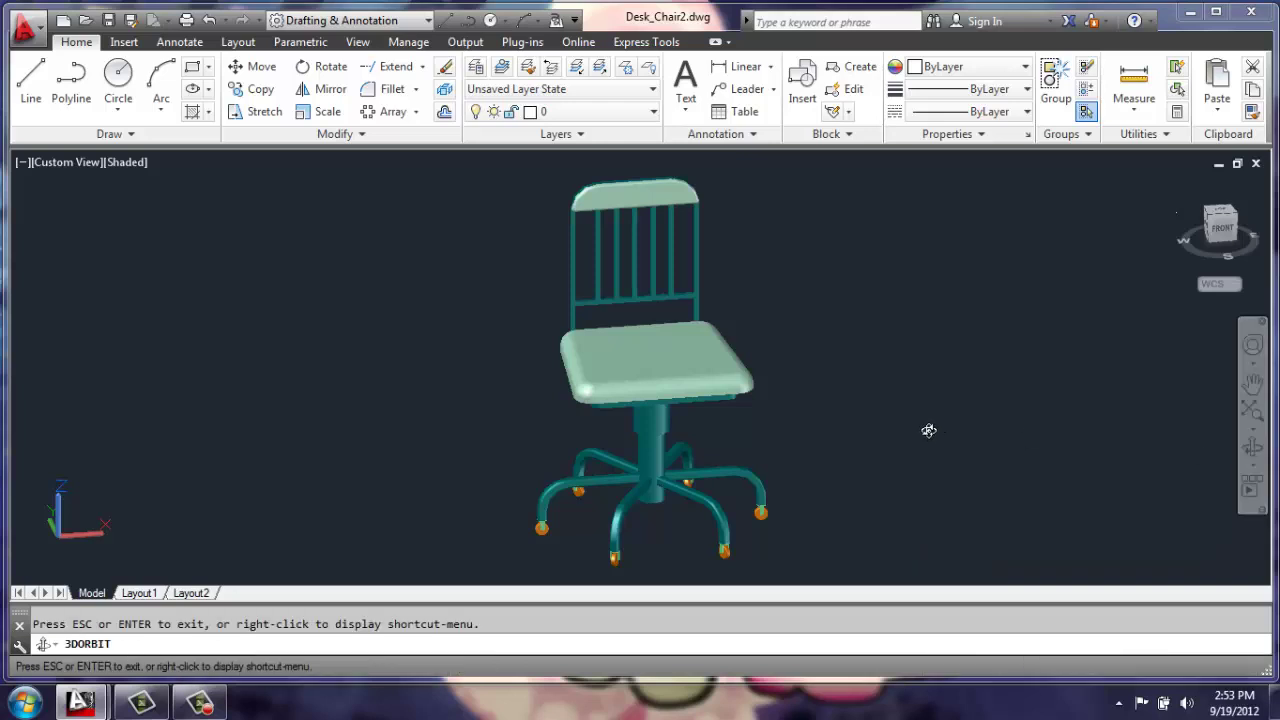
pyautogui.moveTo(805, 488); pyautogui.dragTo(886, 473)
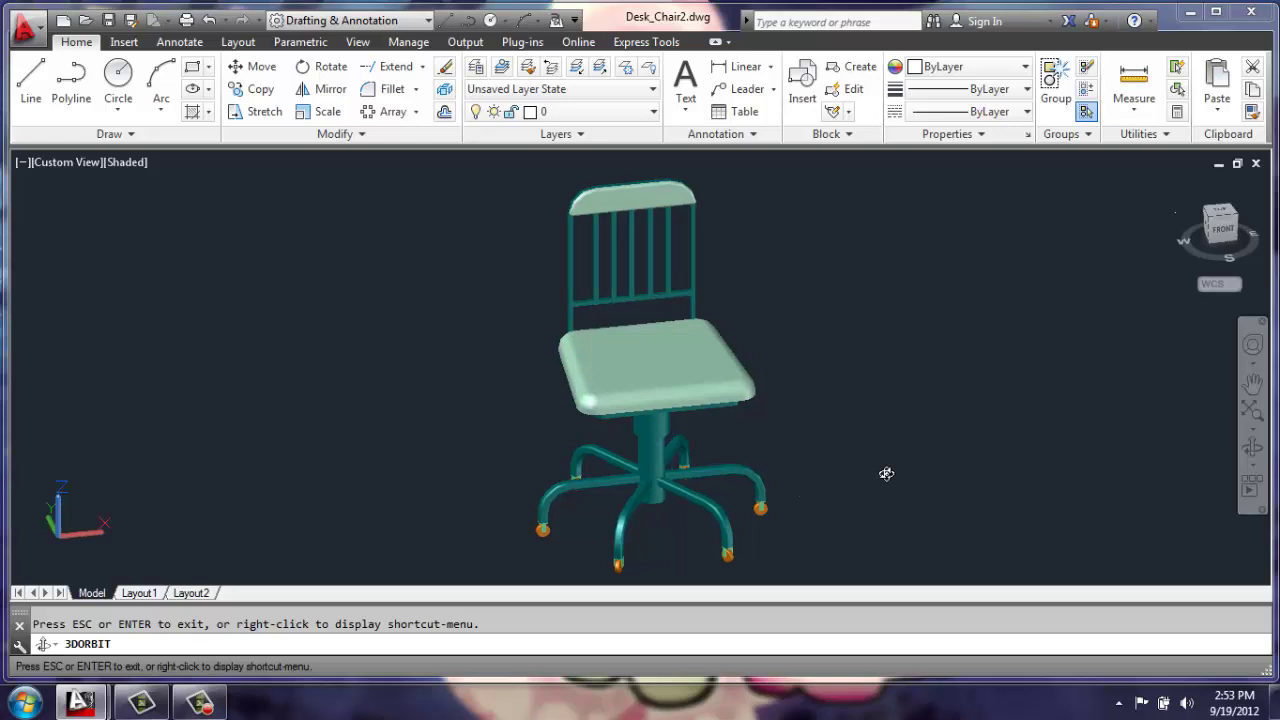
# - Switch to Drawing3 and set its left viewport to the Top view
pyautogui.moveTo(81, 703)
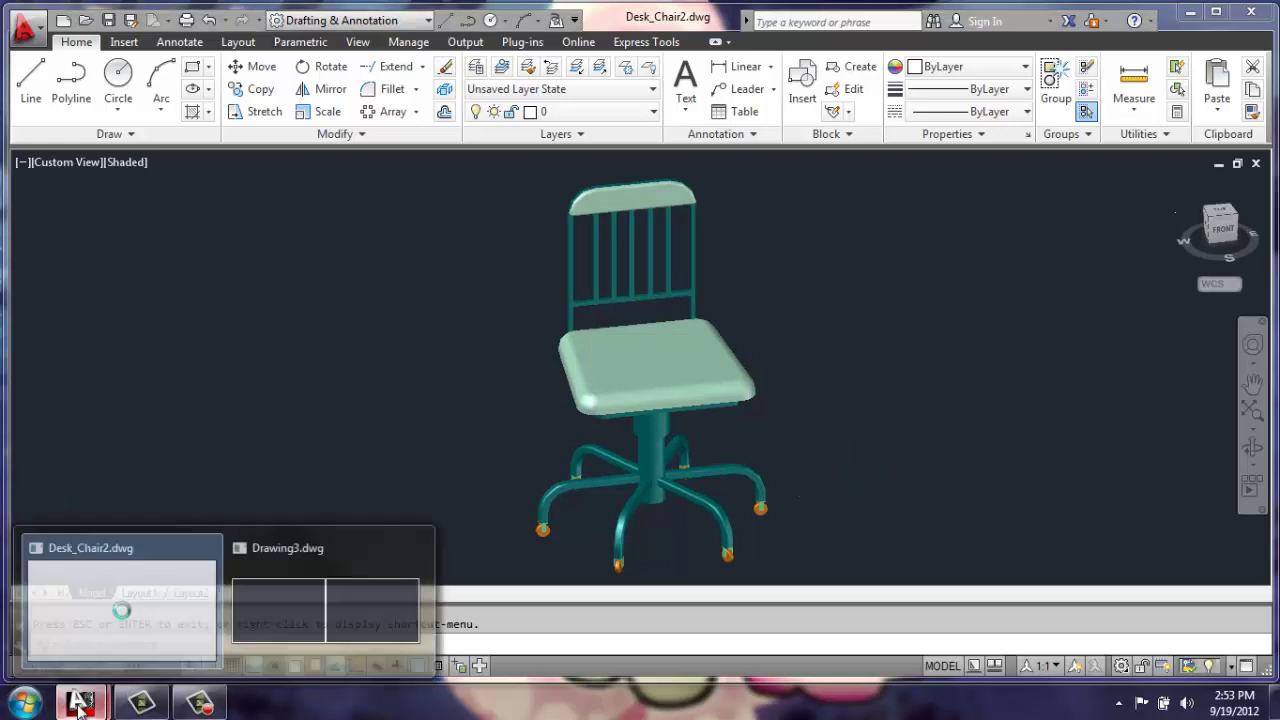
pyautogui.click(276, 614)
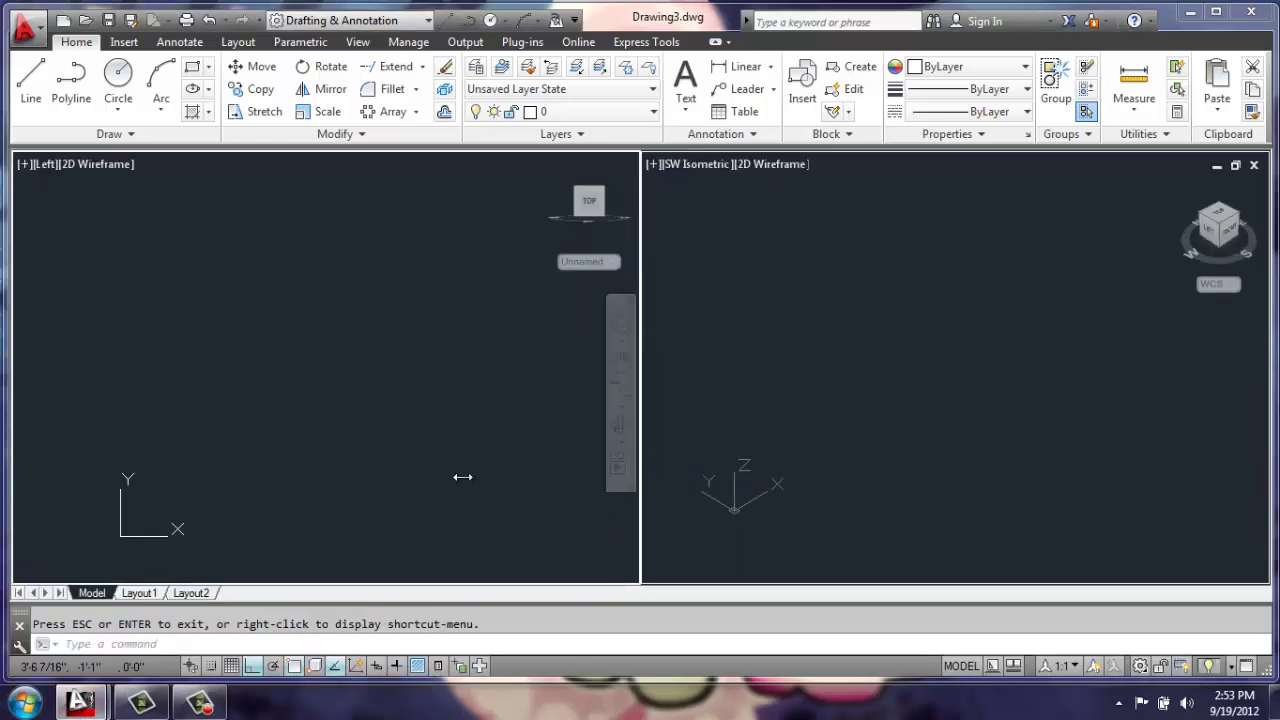
pyautogui.click(42, 167)
pyautogui.click(55, 211)
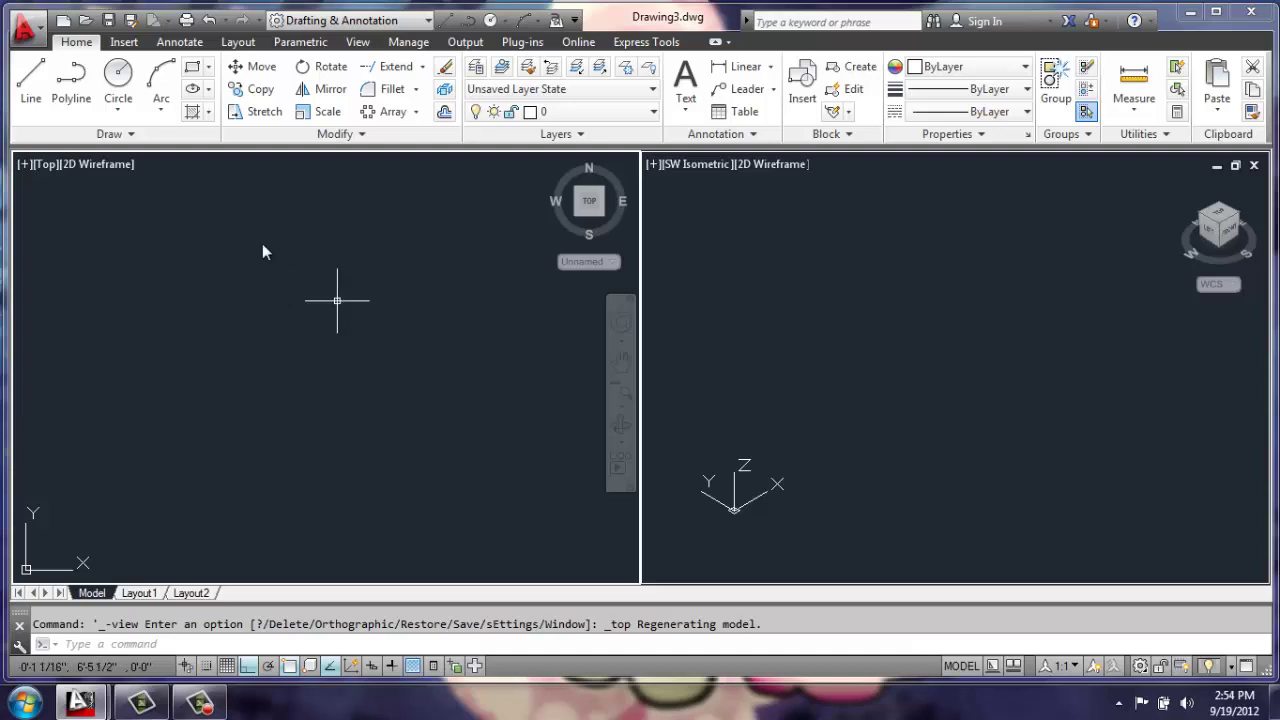
# - Draw a 17-unit horizontal top line and a 16-unit vertical line down from its midpoint
pyautogui.click(31, 80)
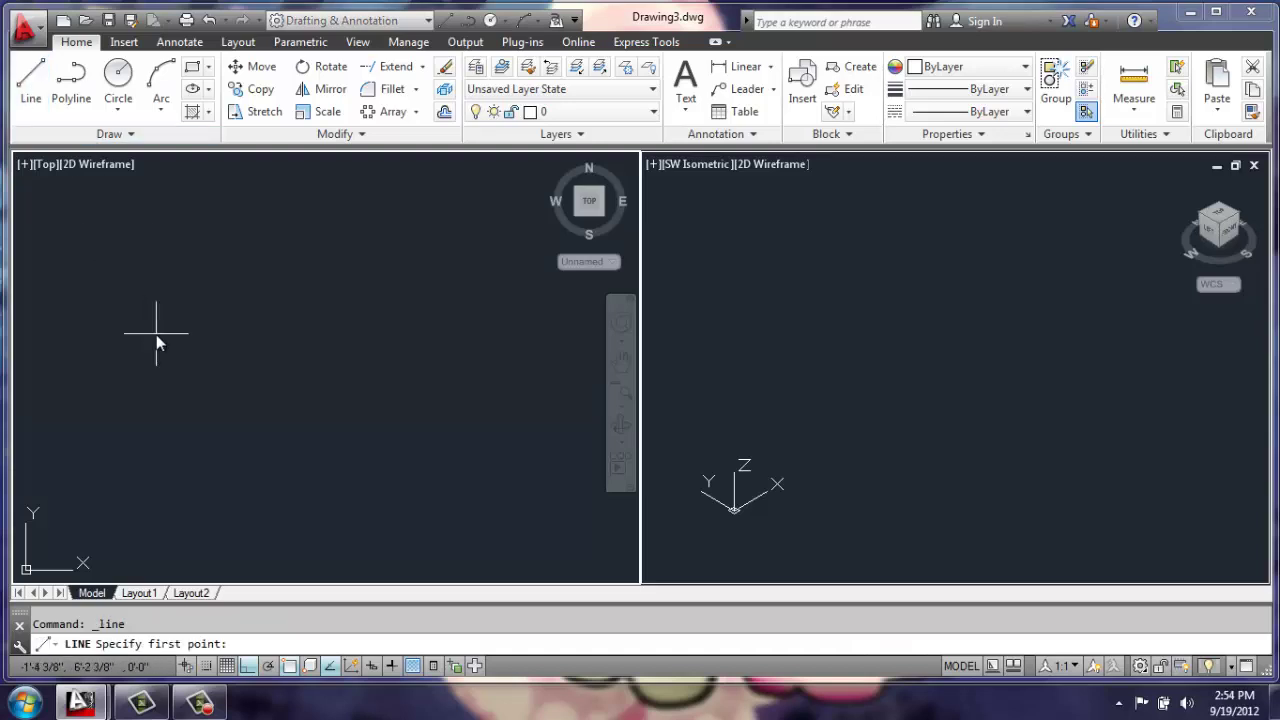
pyautogui.click(194, 243)
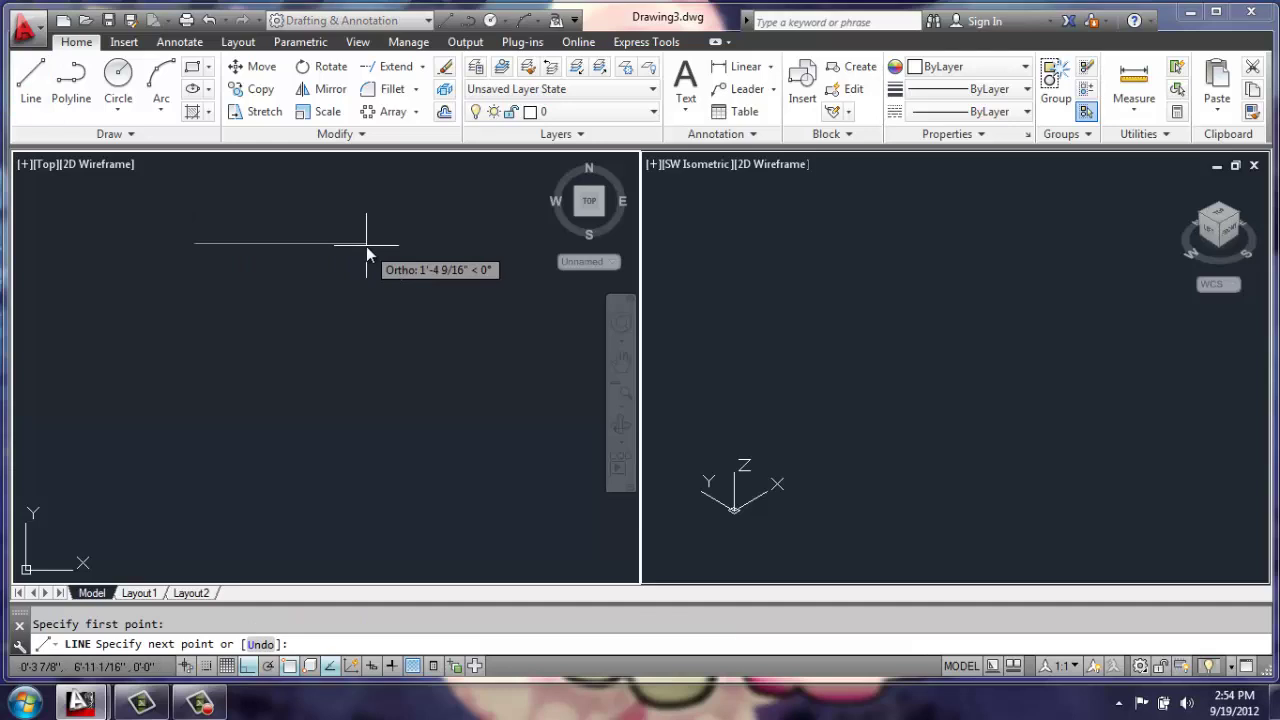
pyautogui.write('17')
pyautogui.press('Return')
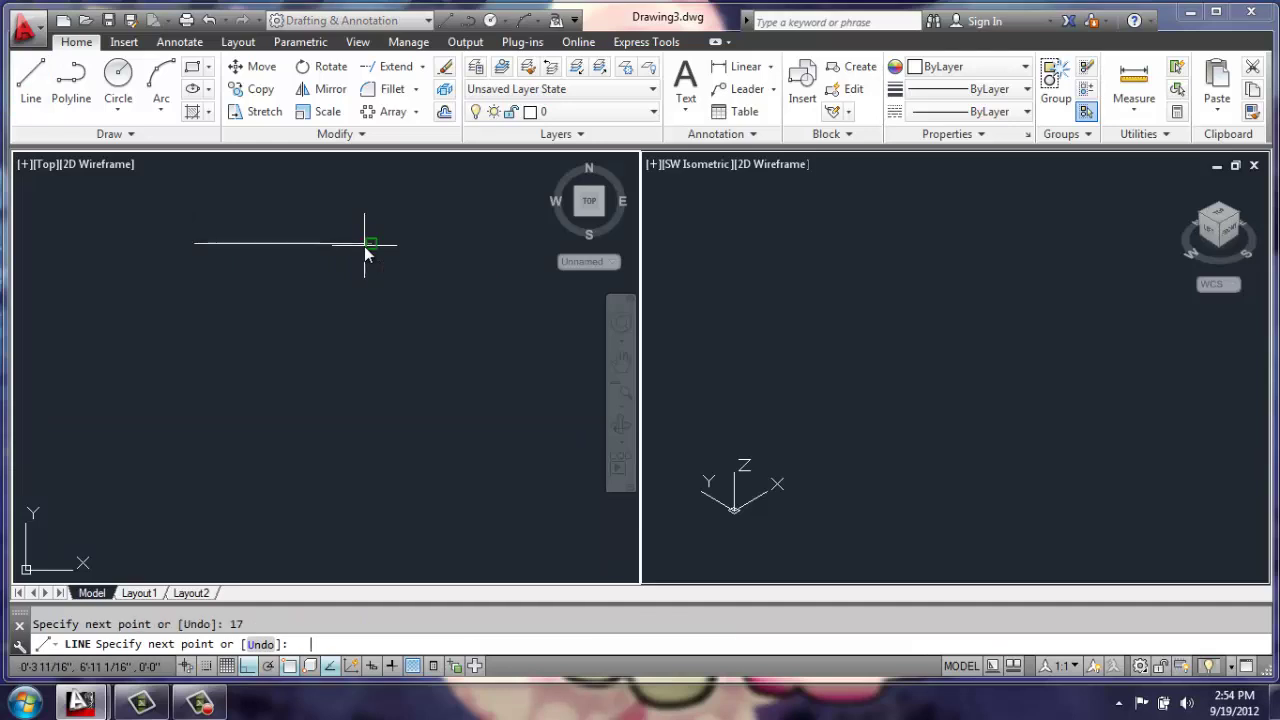
pyautogui.press('Return')
pyautogui.press('Return')
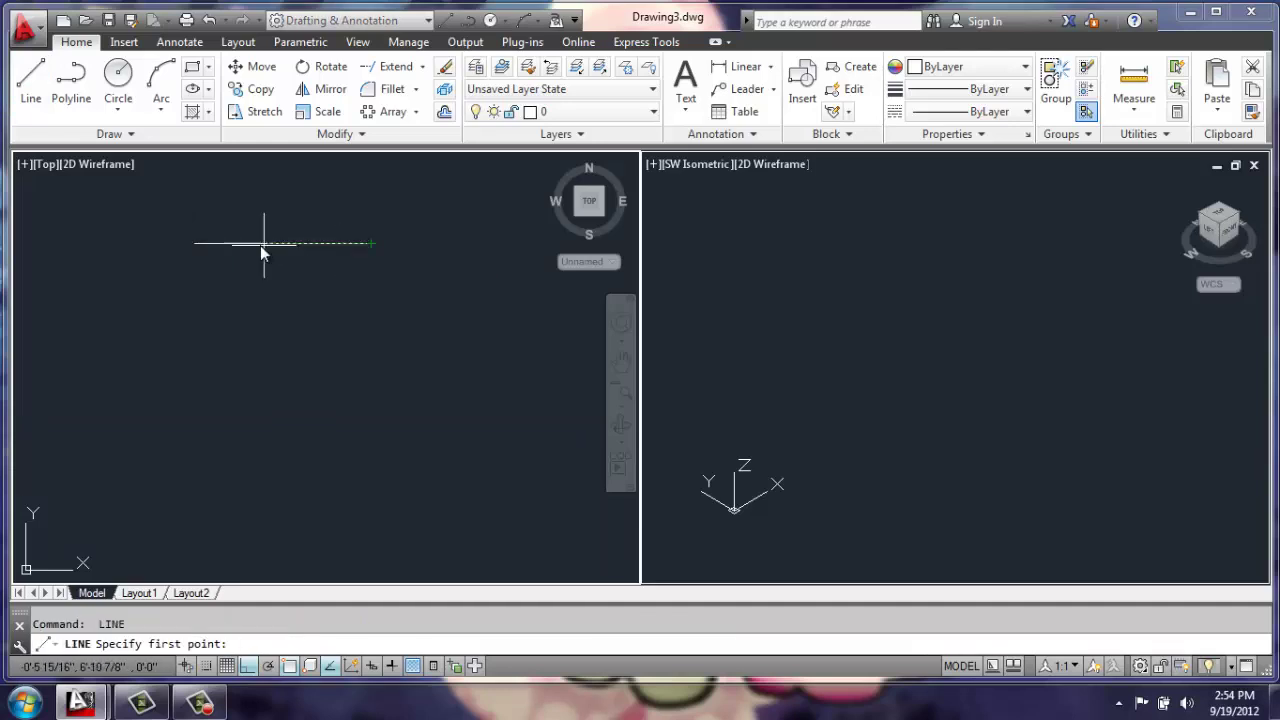
pyautogui.press('Escape')
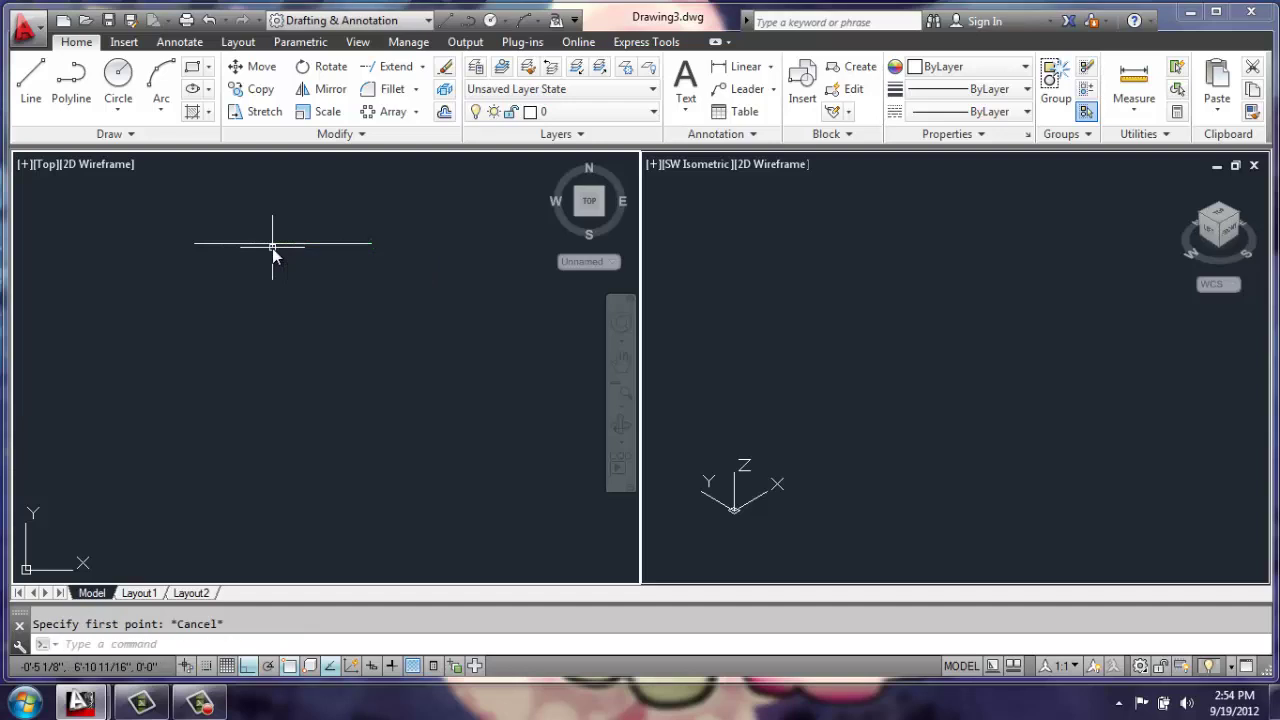
pyautogui.write('l')
pyautogui.press('Return')
pyautogui.click(283, 243)
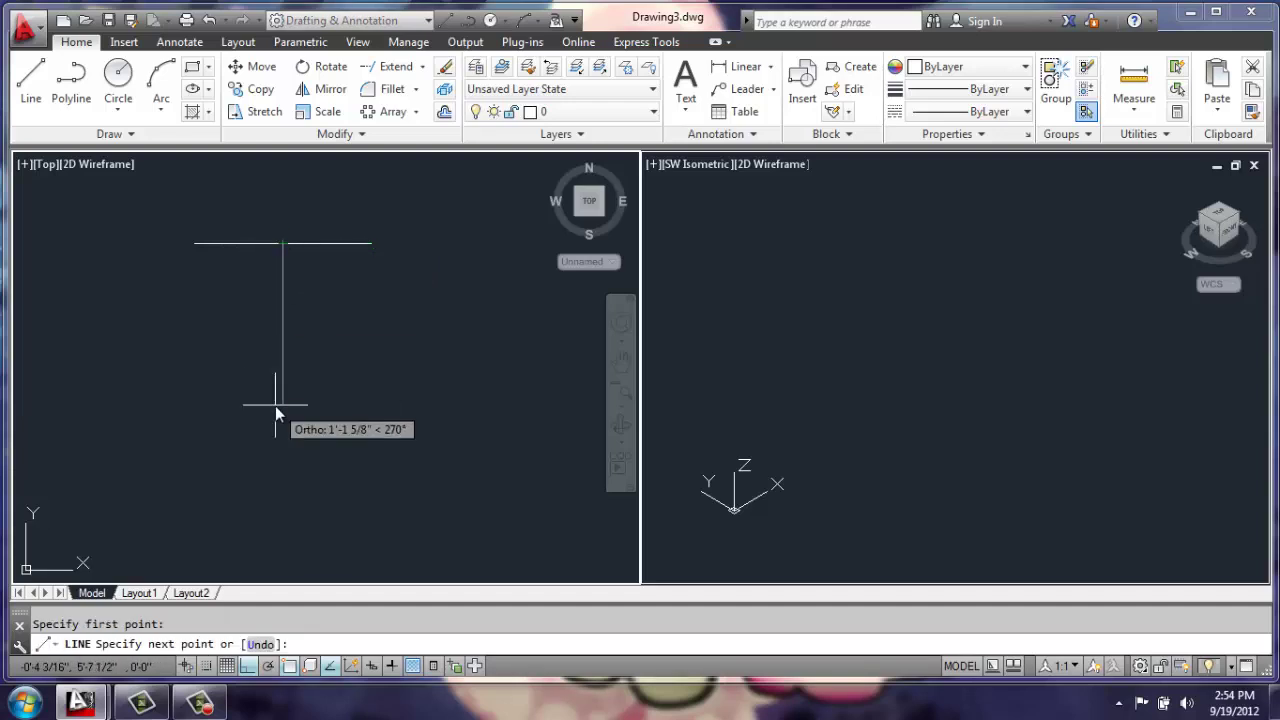
pyautogui.write('16')
pyautogui.press('Return')
pyautogui.press('Return')
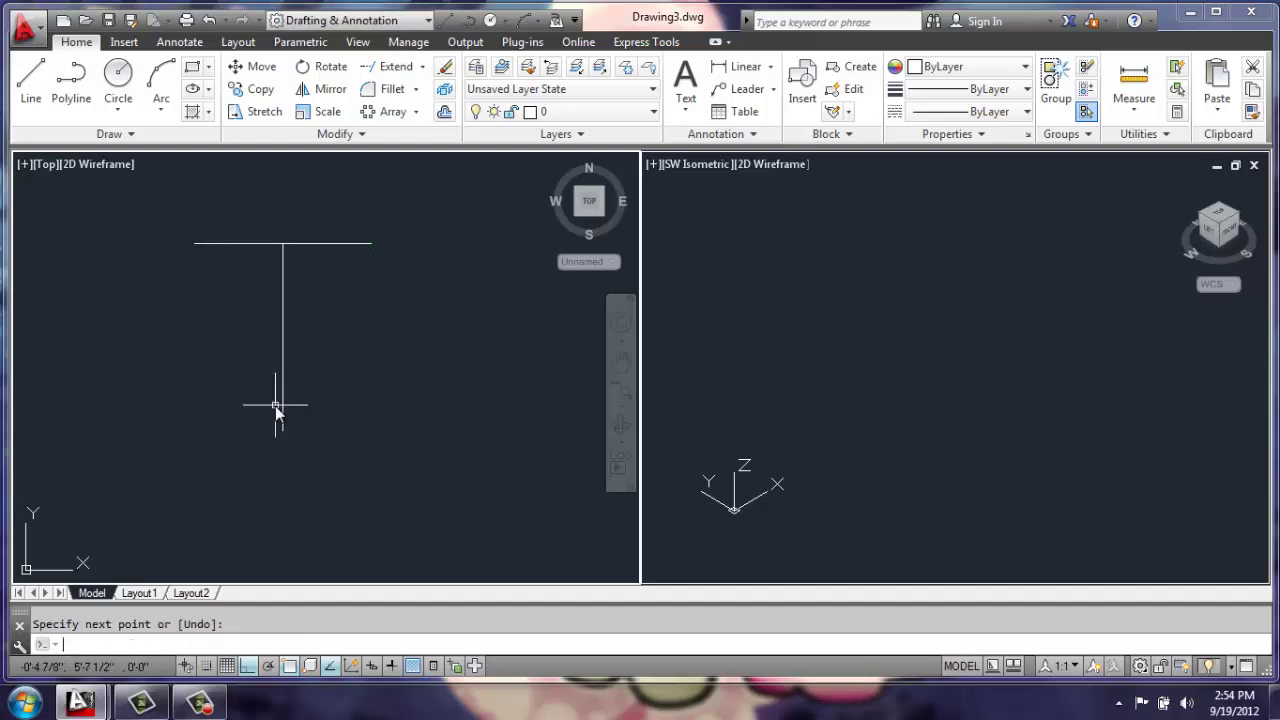
pyautogui.write('l')
pyautogui.press('Return')
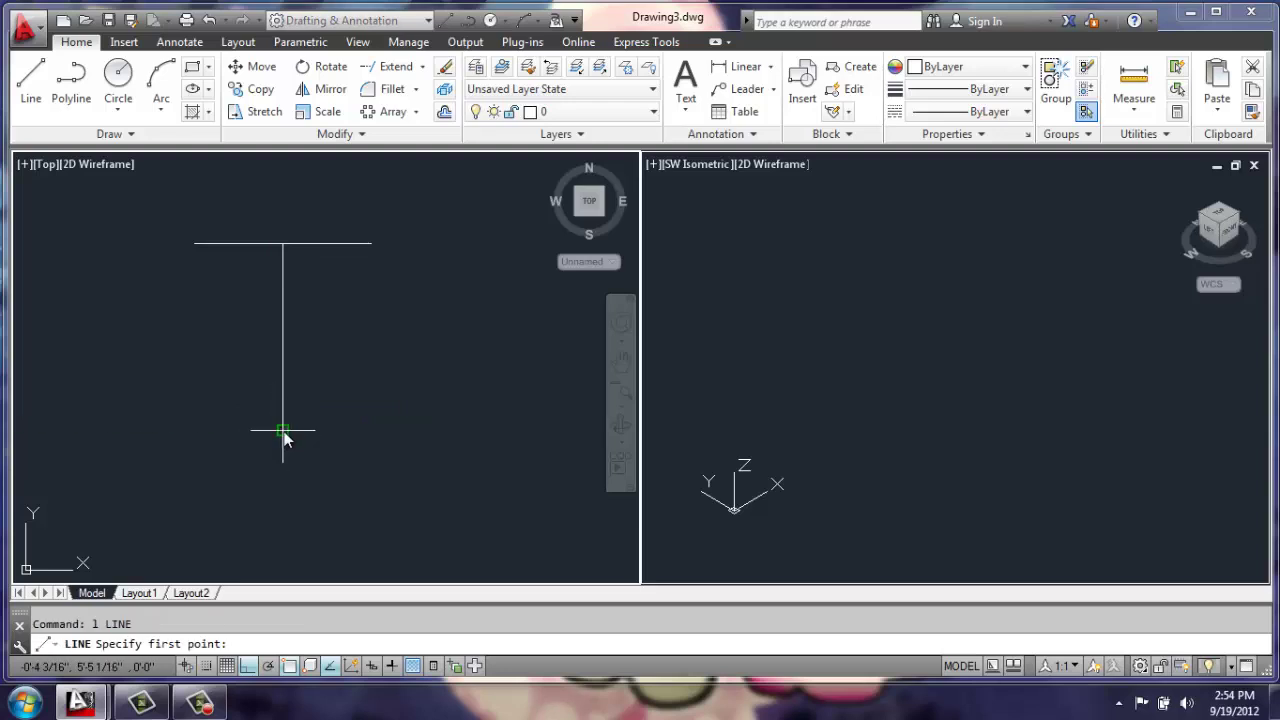
# - Draw the two 10-unit bottom segments and join them to the top line's ends
pyautogui.click(283, 431)
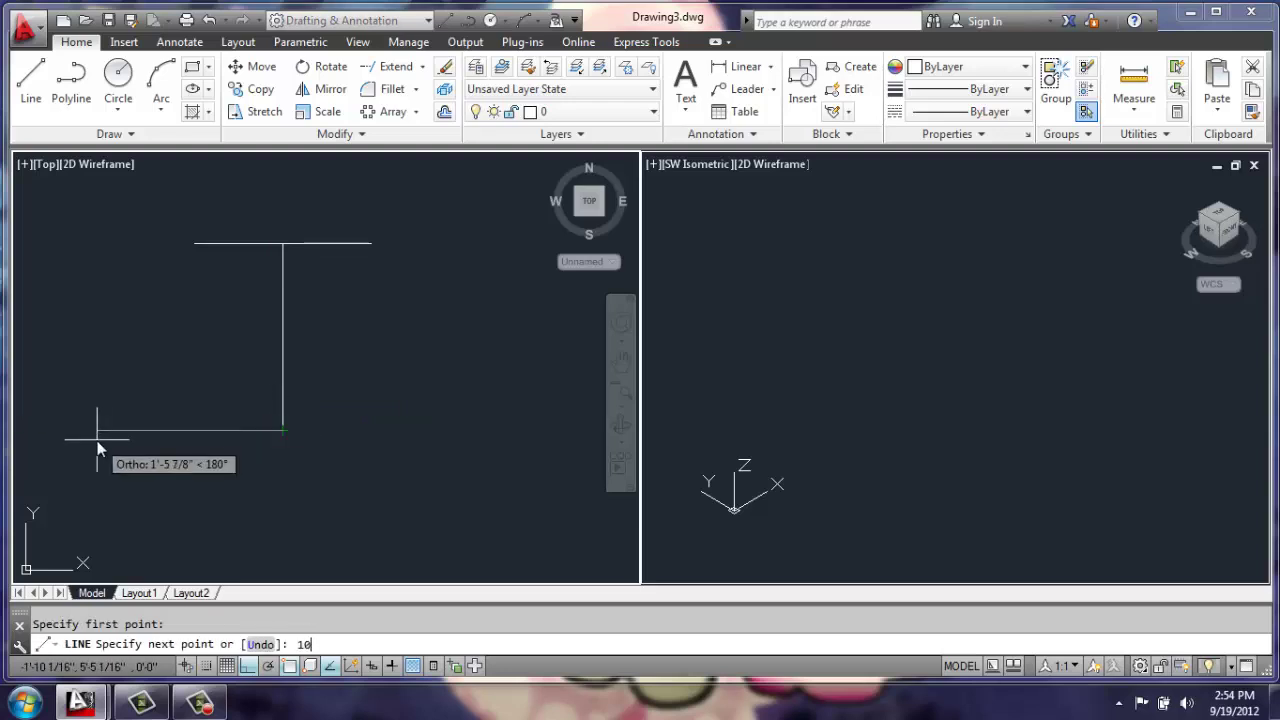
pyautogui.write('10')
pyautogui.press('Return')
pyautogui.click(195, 245)
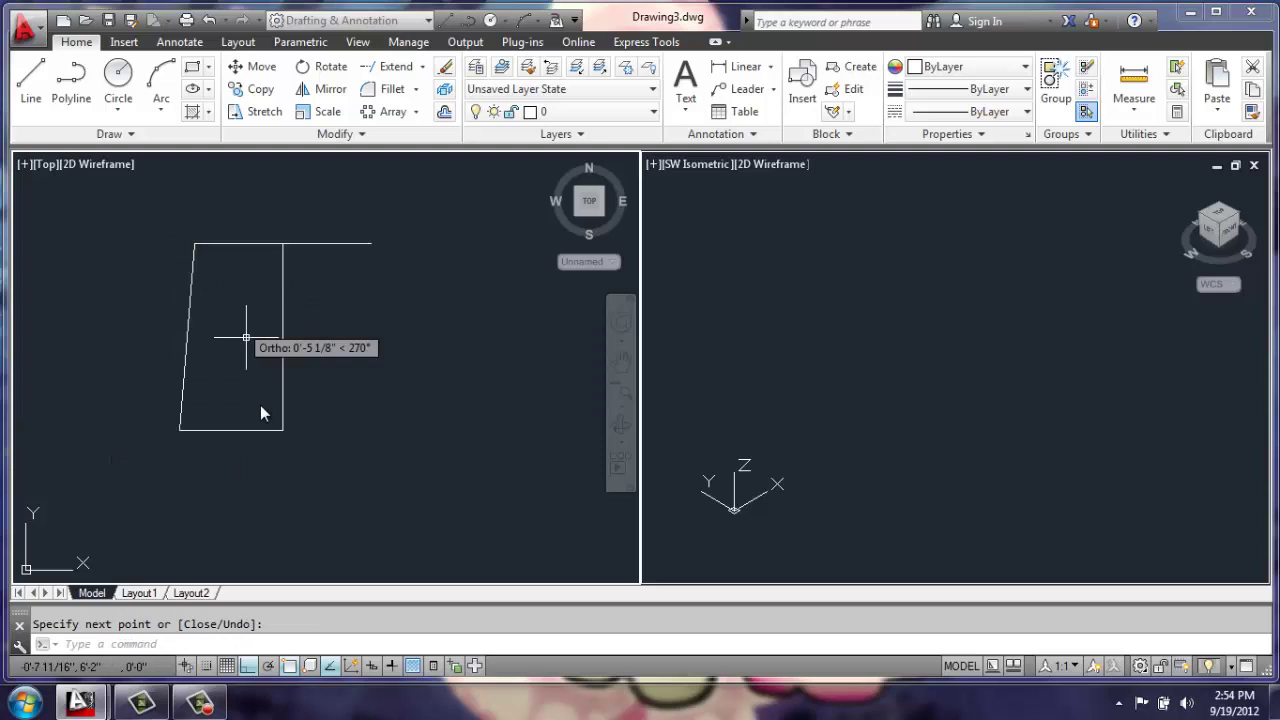
pyautogui.press('Return')
pyautogui.press('Return')
pyautogui.click(283, 431)
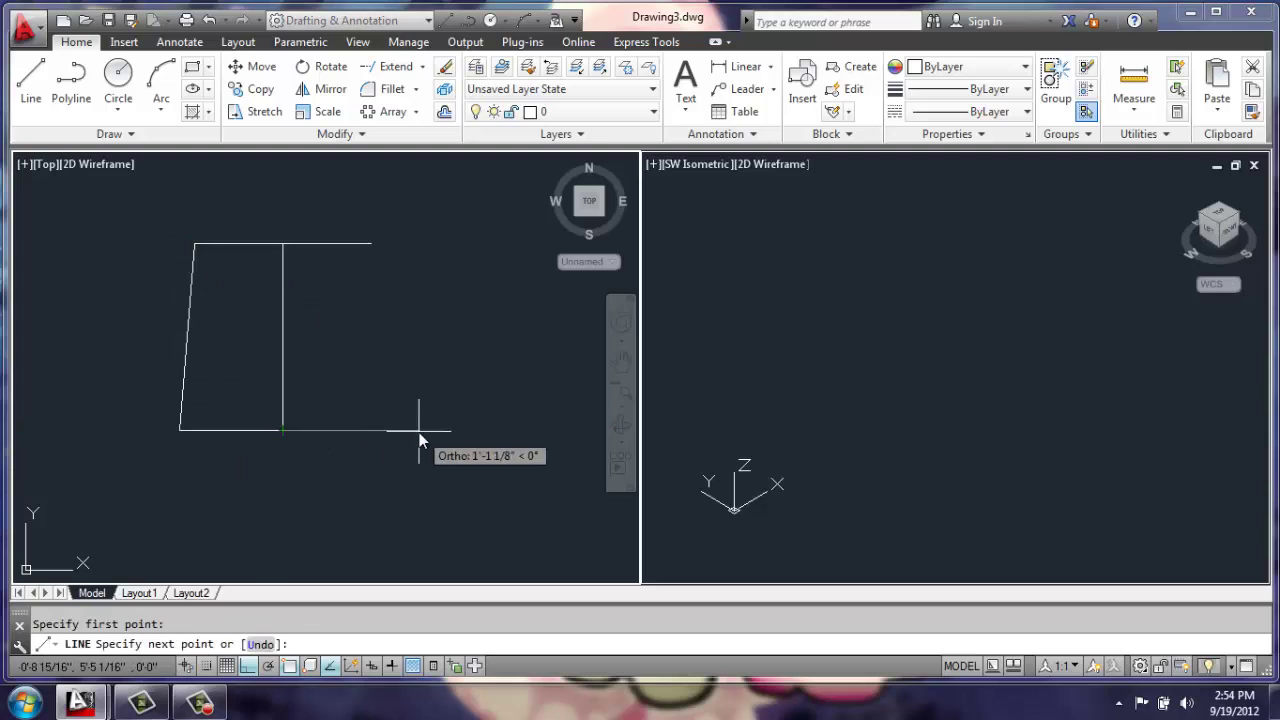
pyautogui.press('Return')
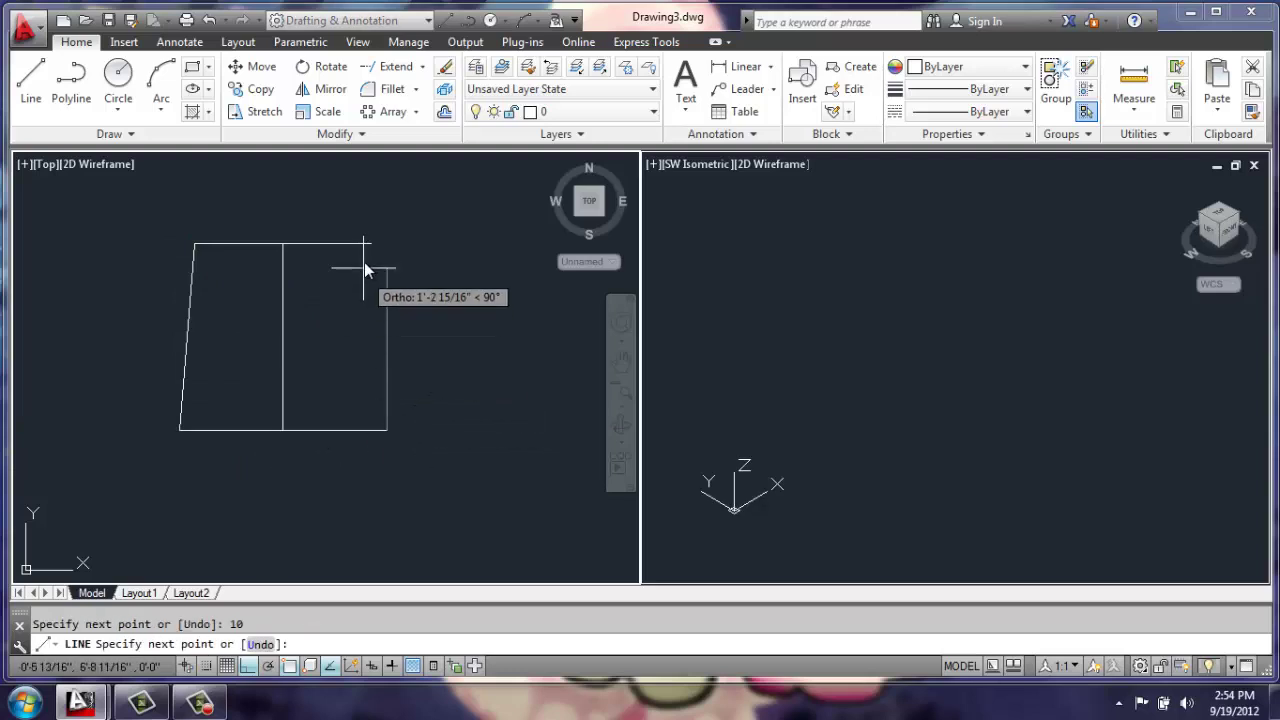
pyautogui.click(371, 244)
pyautogui.press('Return')
pyautogui.scroll(-2, 371, 260)
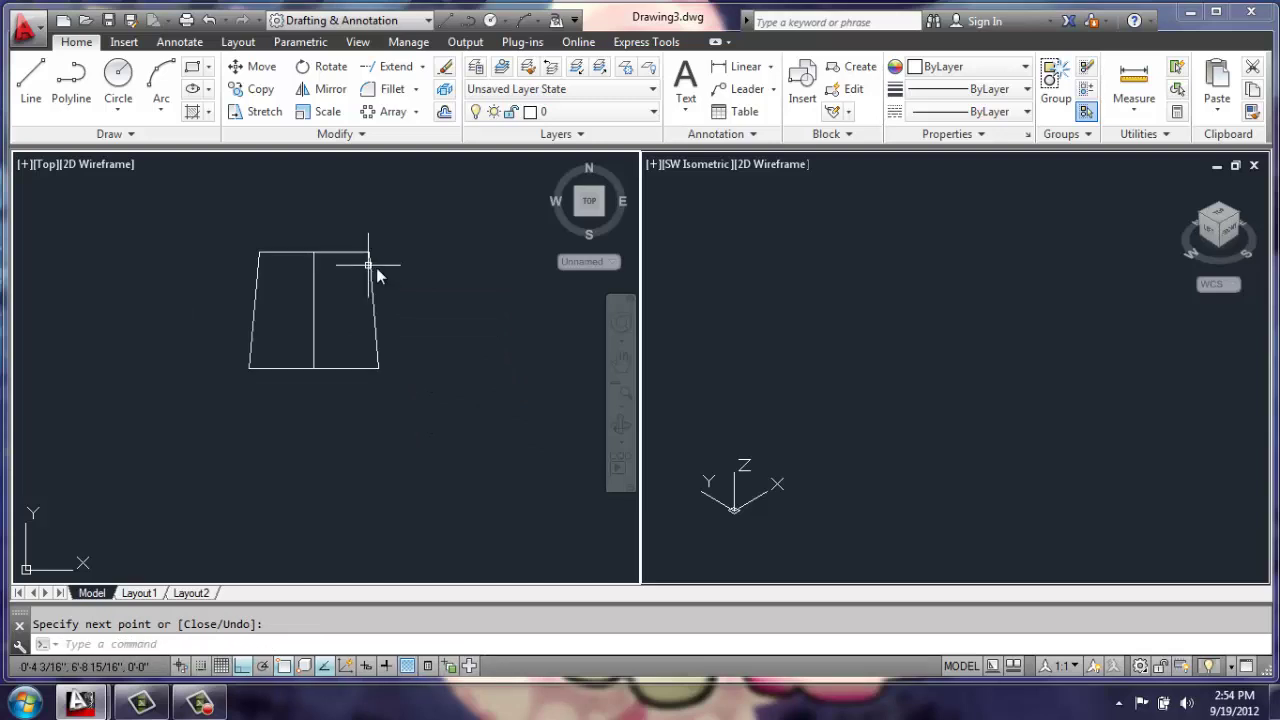
pyautogui.moveTo(371, 271); pyautogui.dragTo(222, 304, button='middle')
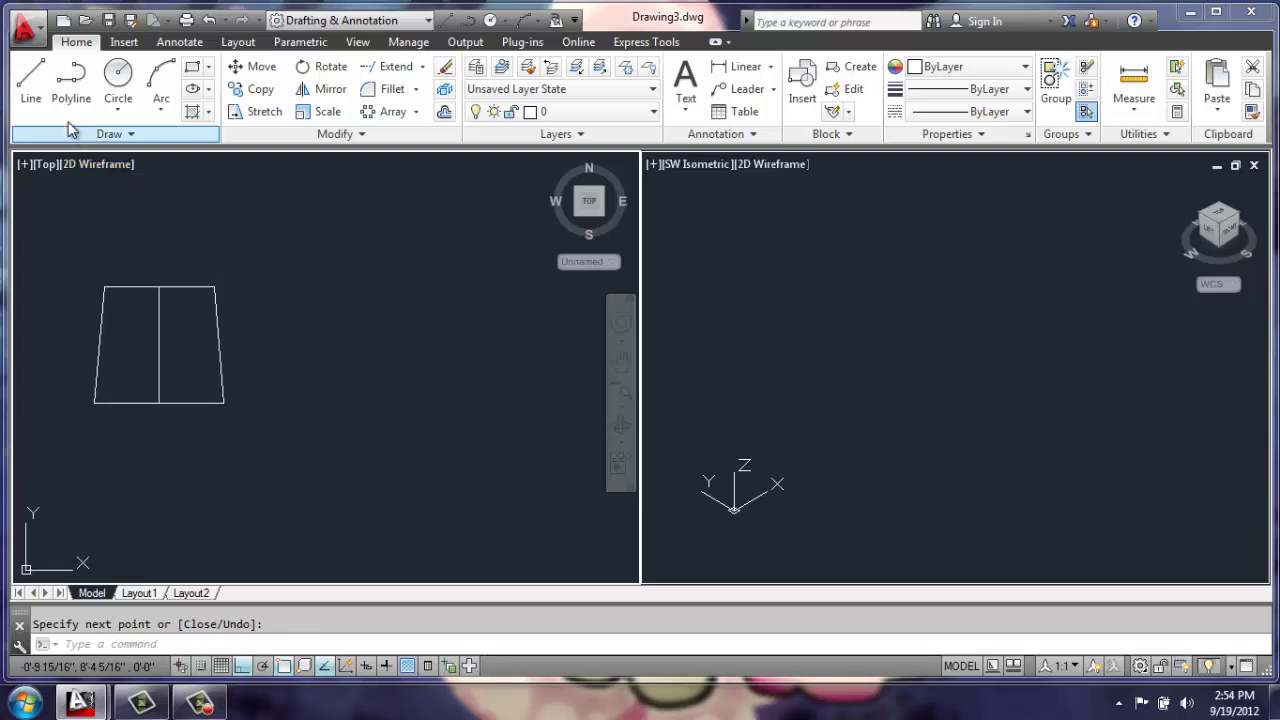
# - Draw a 16-by-16 square beside the trapezoid
pyautogui.click(38, 82)
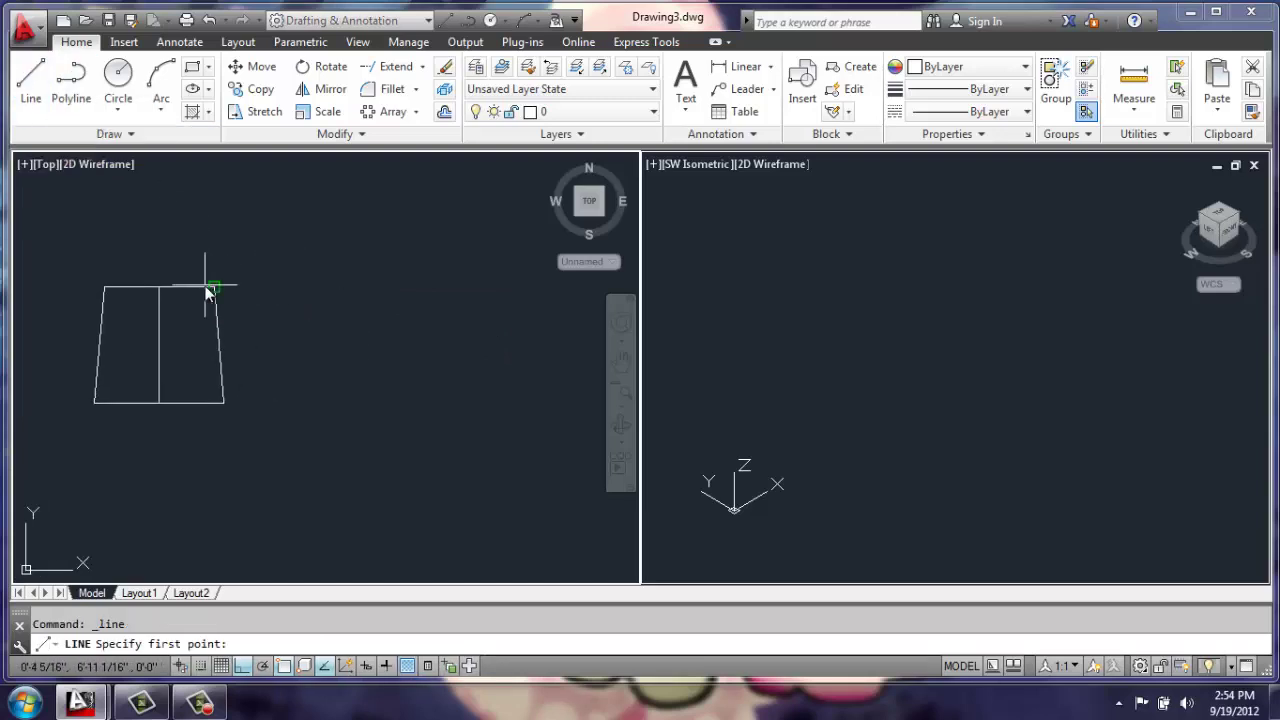
pyautogui.click(326, 288)
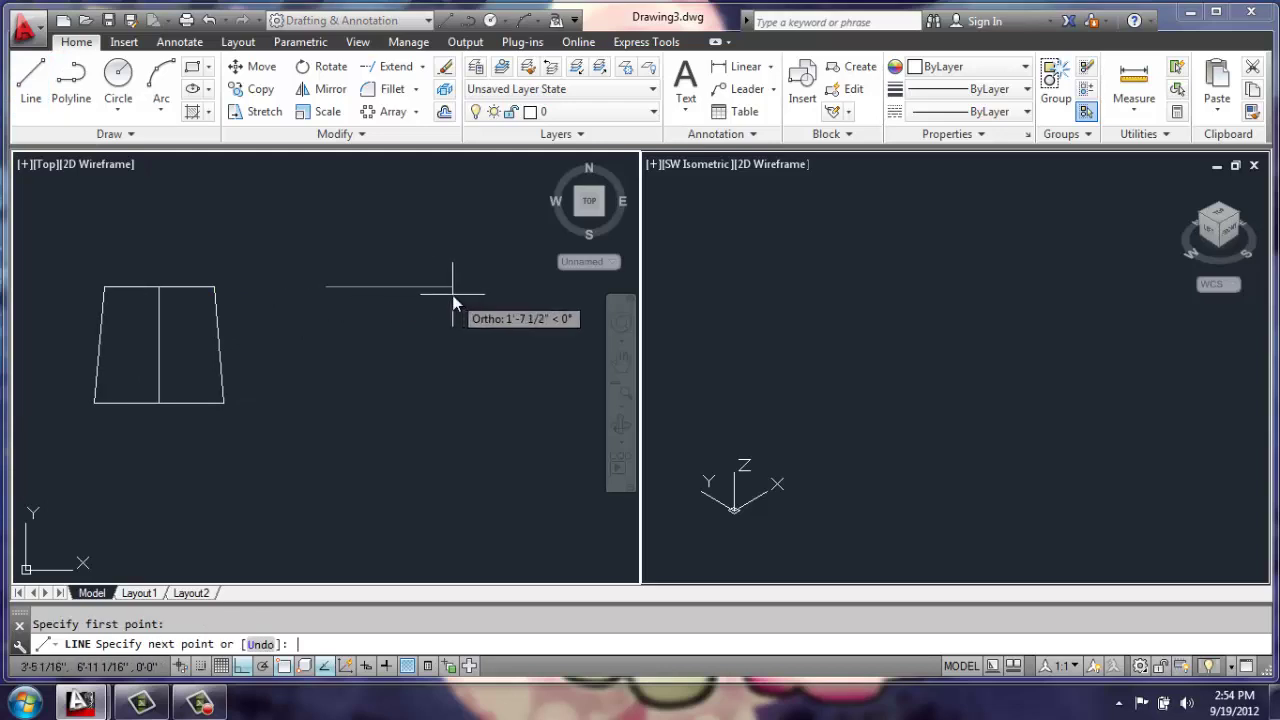
pyautogui.press('Return')
pyautogui.write('1')
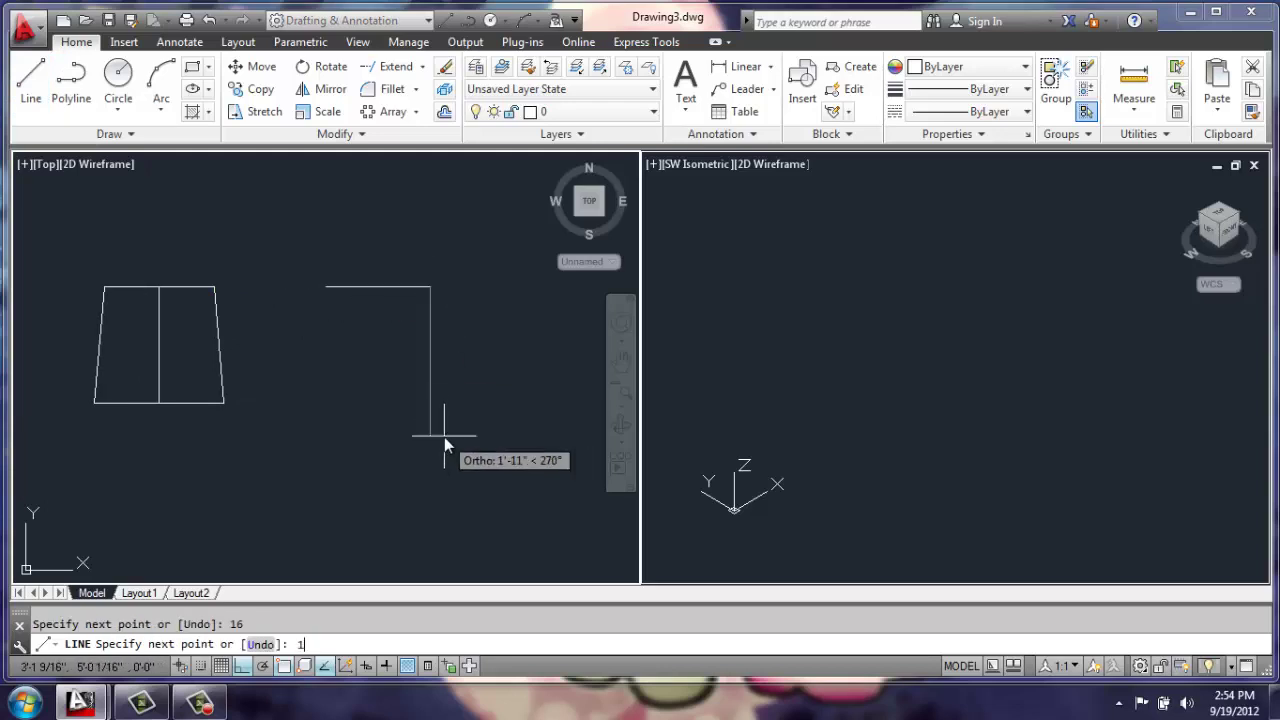
pyautogui.write('6')
pyautogui.press('Return')
pyautogui.write('1')
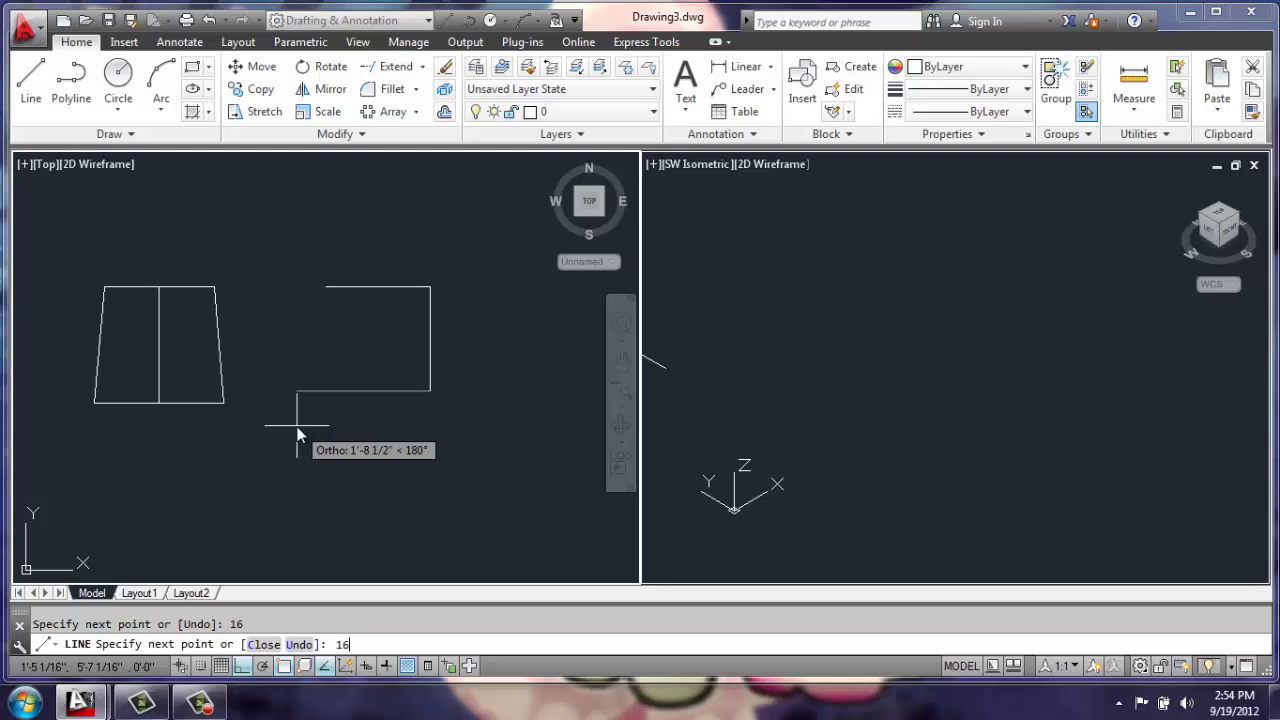
pyautogui.write('6')
pyautogui.press('Return')
pyautogui.click(329, 290)
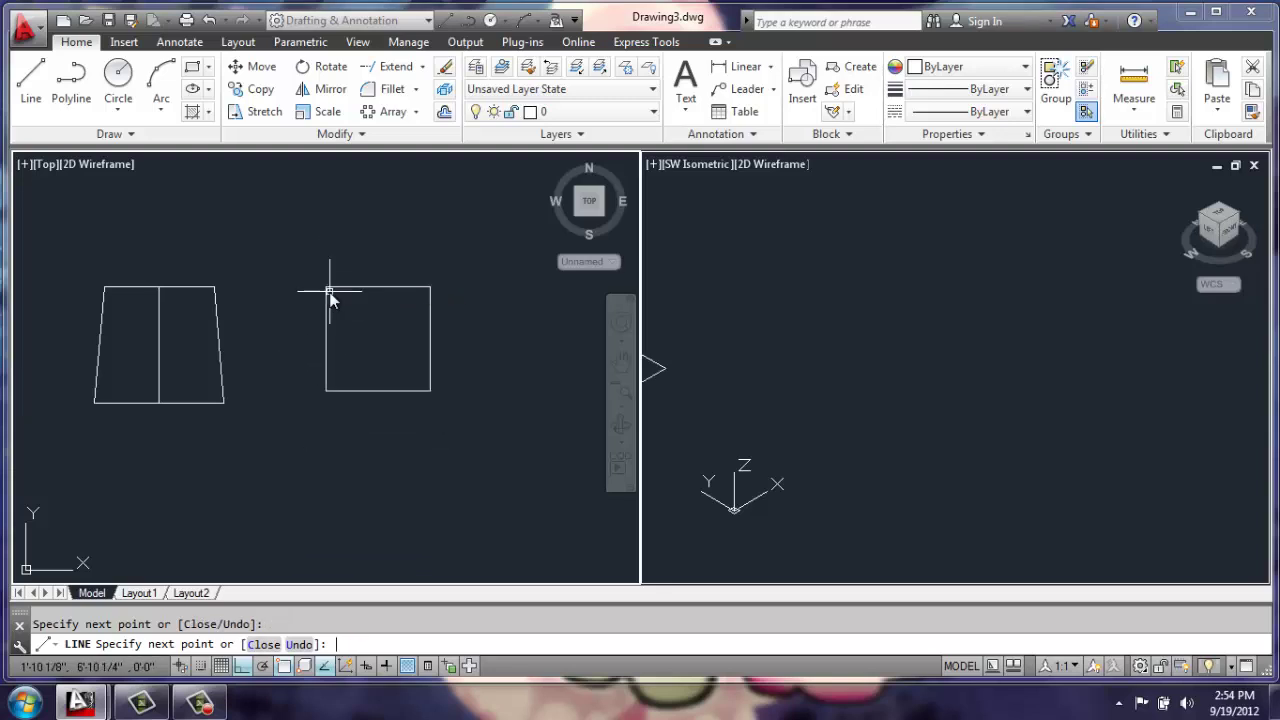
pyautogui.press('Escape')
pyautogui.moveTo(180, 320); pyautogui.dragTo(216, 330, button='middle')
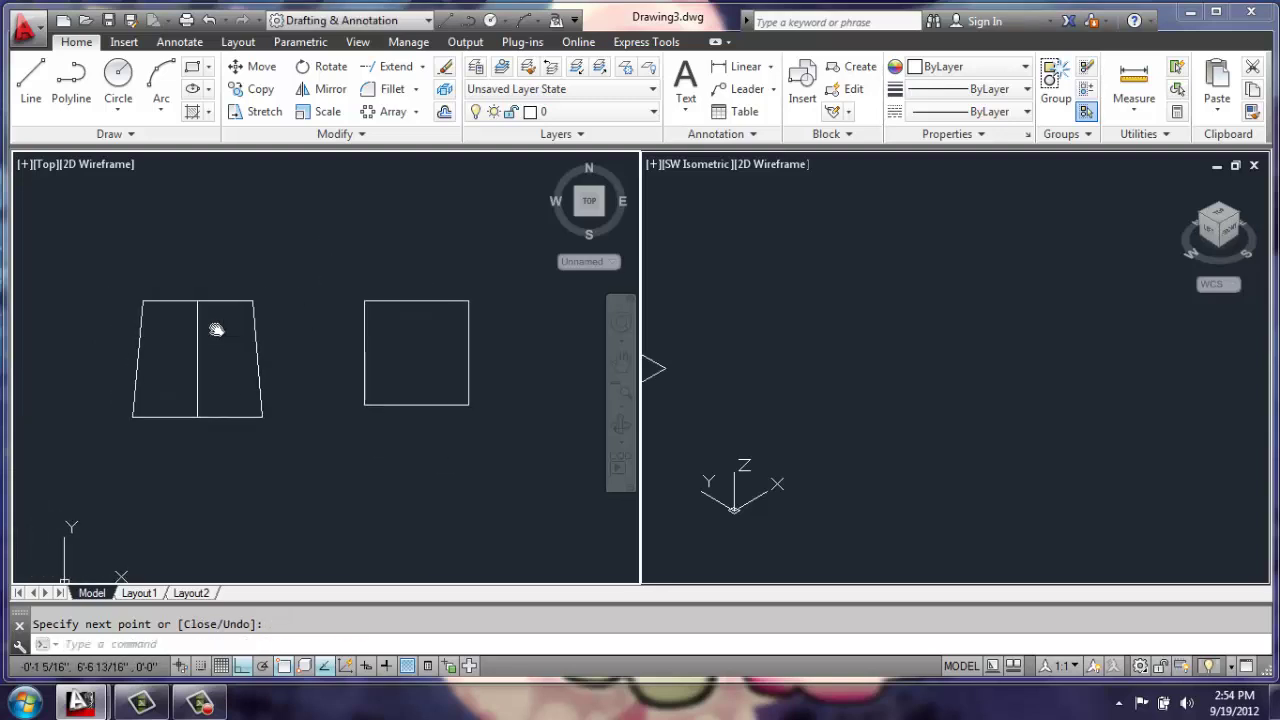
# - Draw a horizontal midline across the square between its side midpoints
pyautogui.write('l')
pyautogui.press('Return')
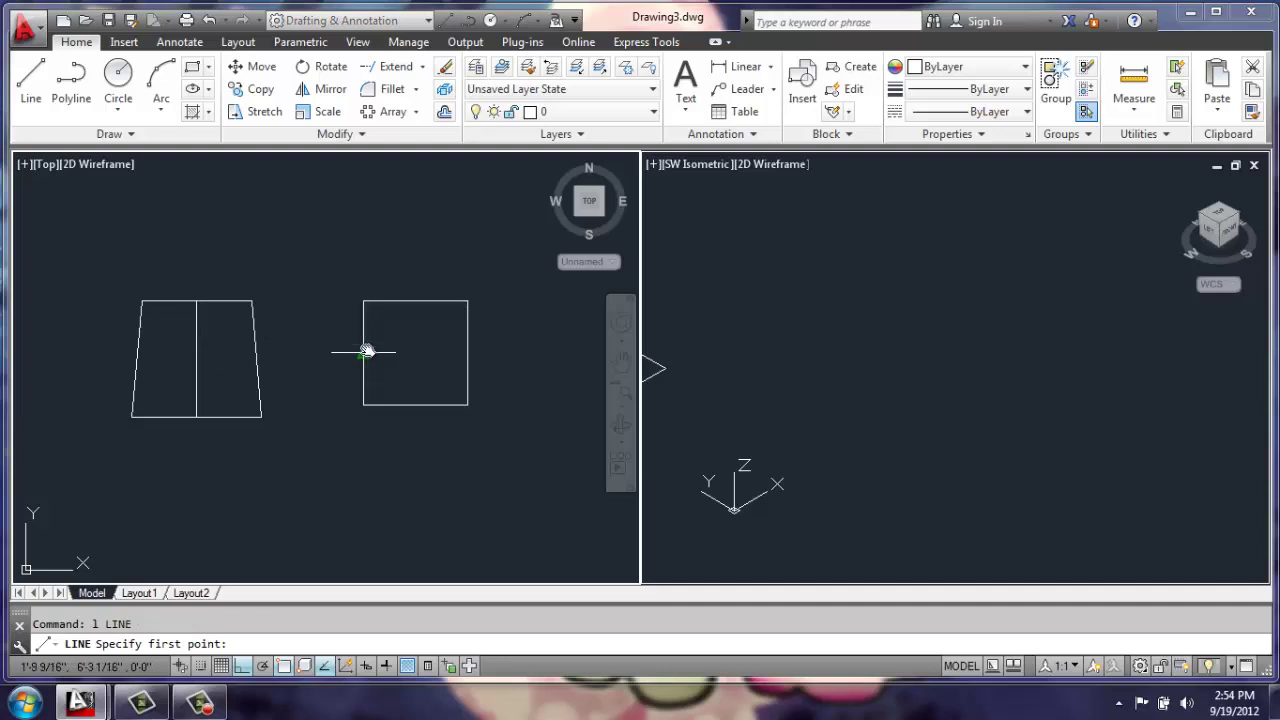
pyautogui.click(399, 351)
pyautogui.click(468, 351)
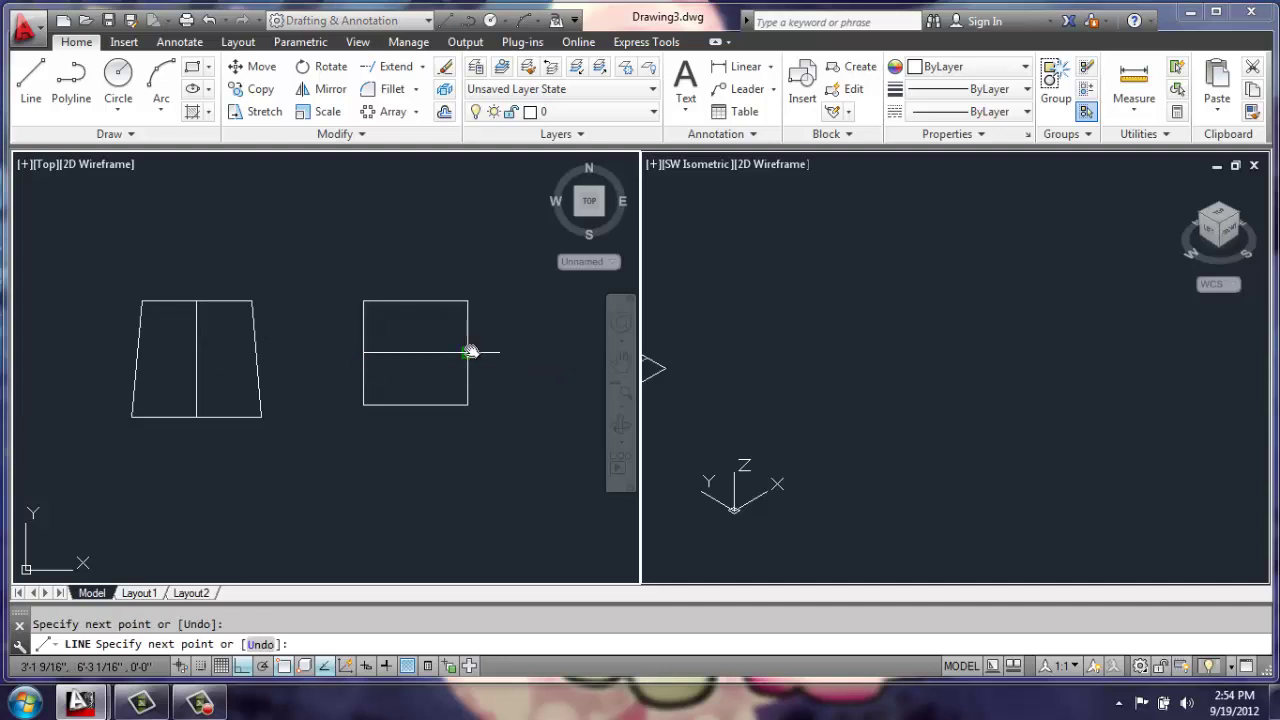
pyautogui.press('Escape')
# - Move the square and its midline from its centre to centre it on the trapezoid
pyautogui.write('m')
pyautogui.press('Return')
pyautogui.click(471, 289)
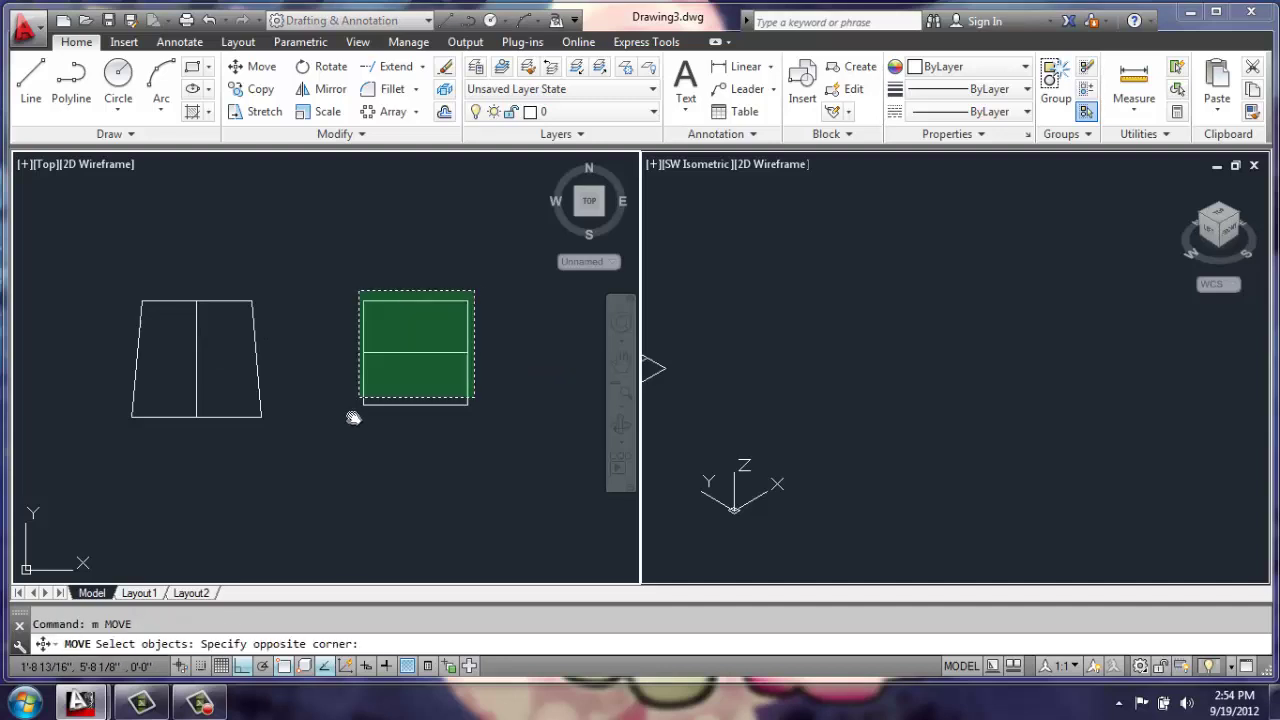
pyautogui.click(351, 417)
pyautogui.press('Return')
pyautogui.click(415, 352)
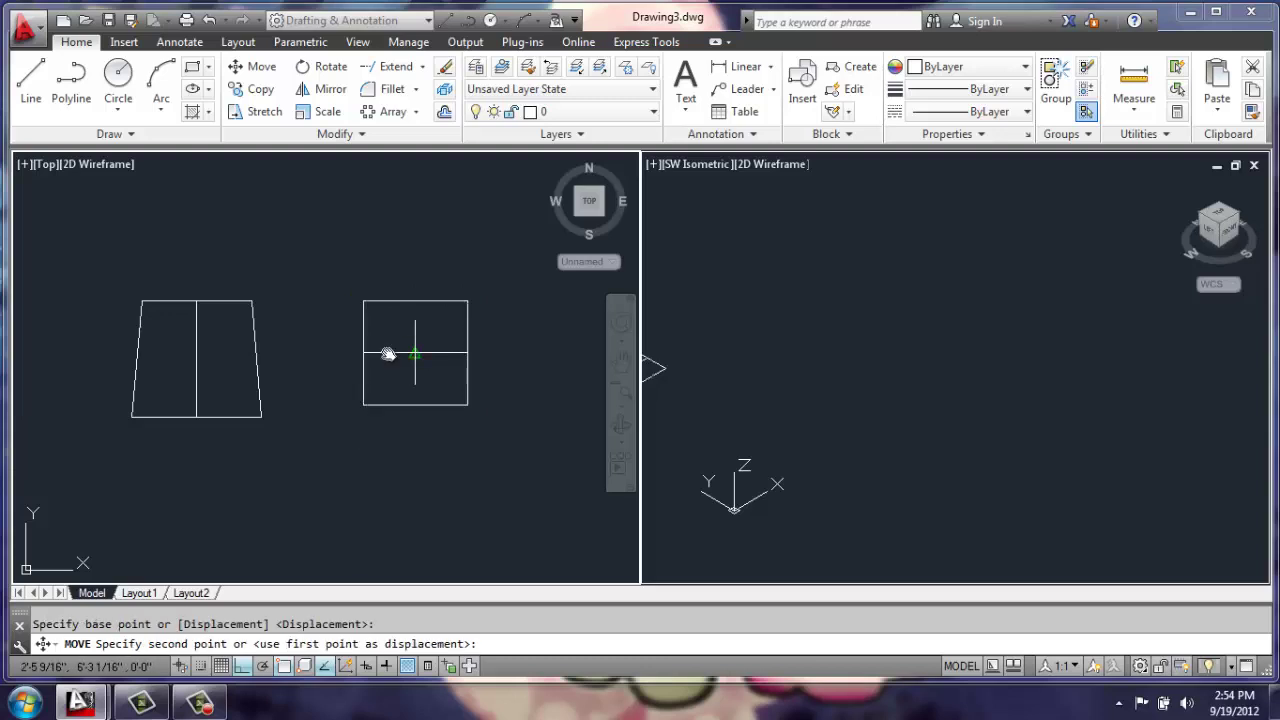
pyautogui.click(193, 362)
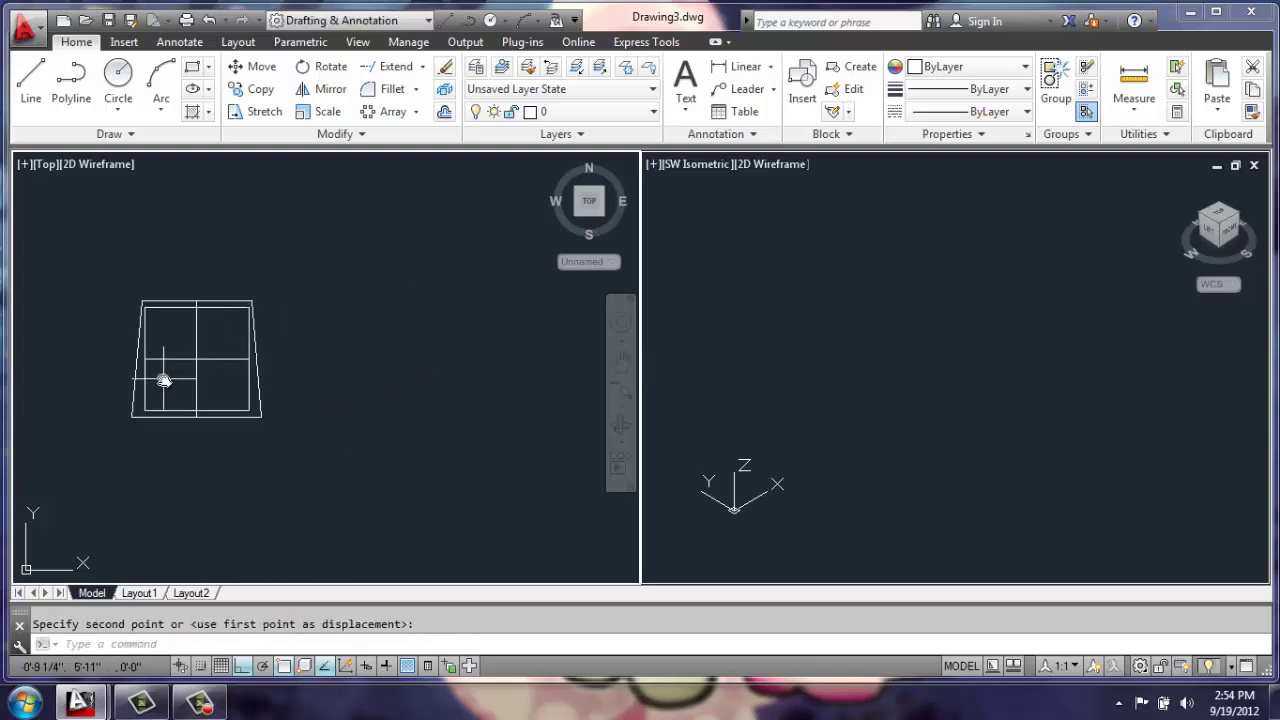
pyautogui.scroll(2, 206, 383)
pyautogui.scroll(1, 256, 363)
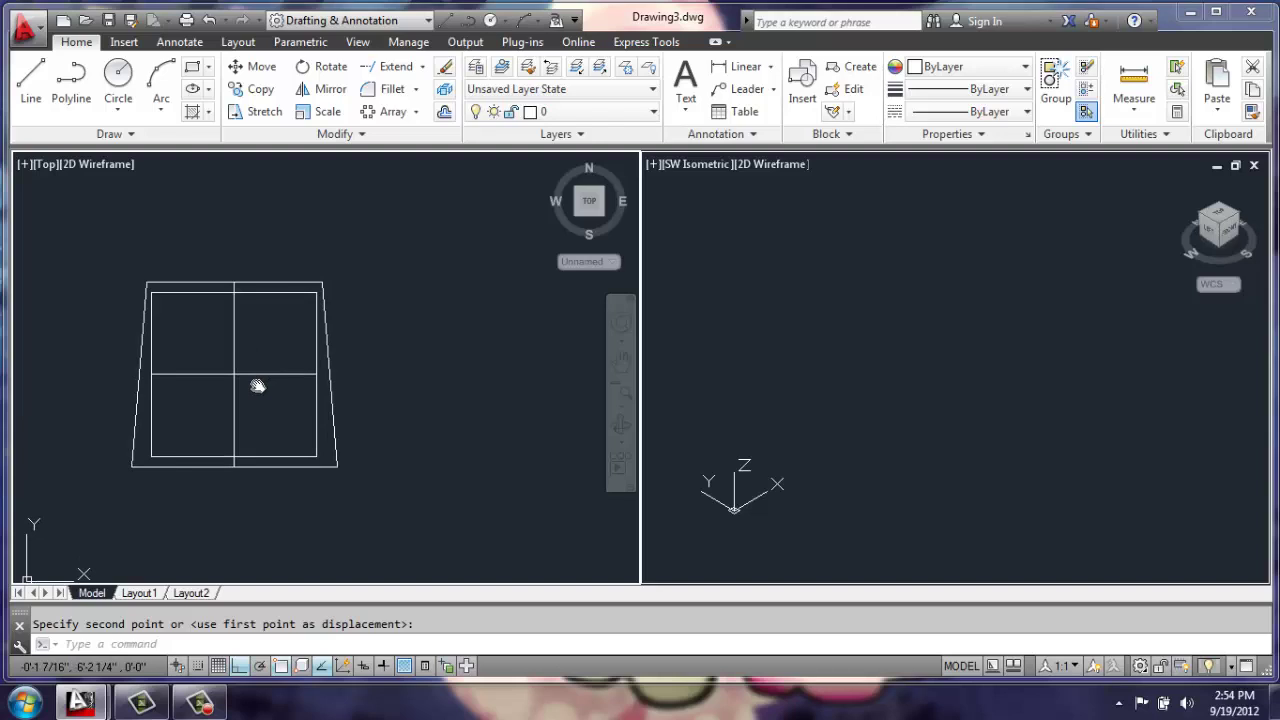
# - Draw a closed polyline tab, 2 up, 1 left, 2 down, from the square's top-right corner
pyautogui.scroll(2, 154, 381)
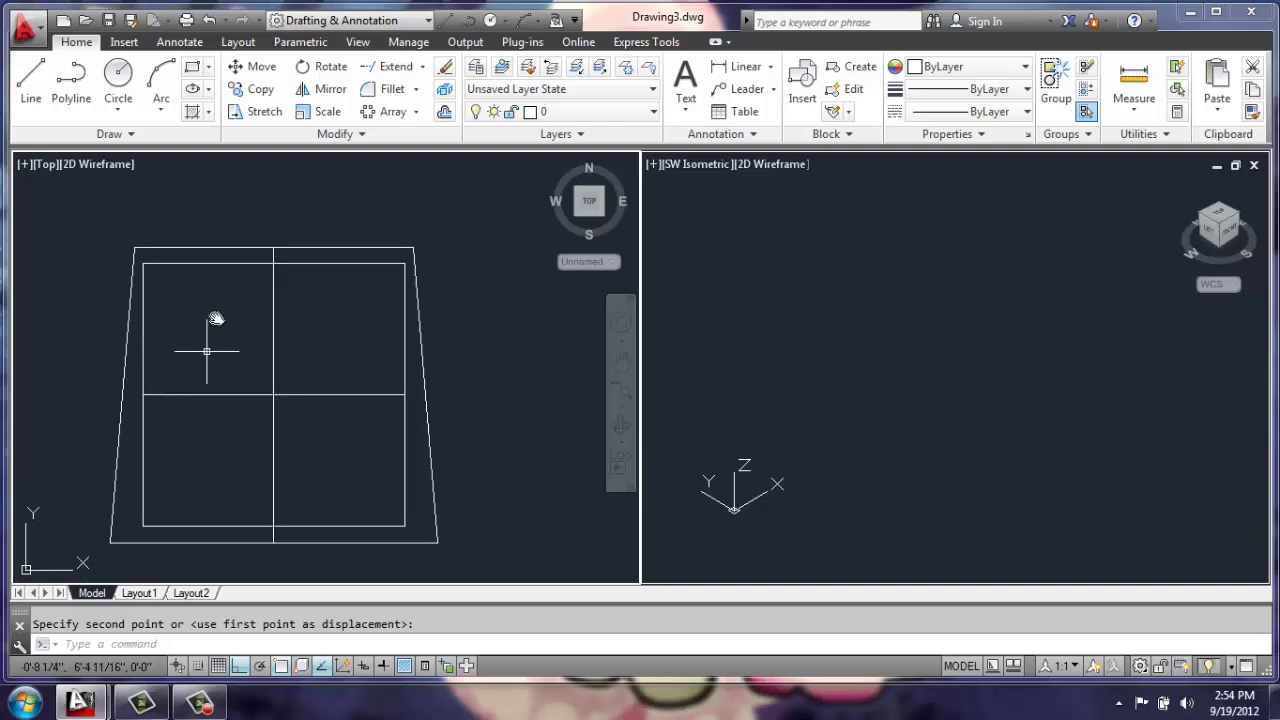
pyautogui.click(65, 83)
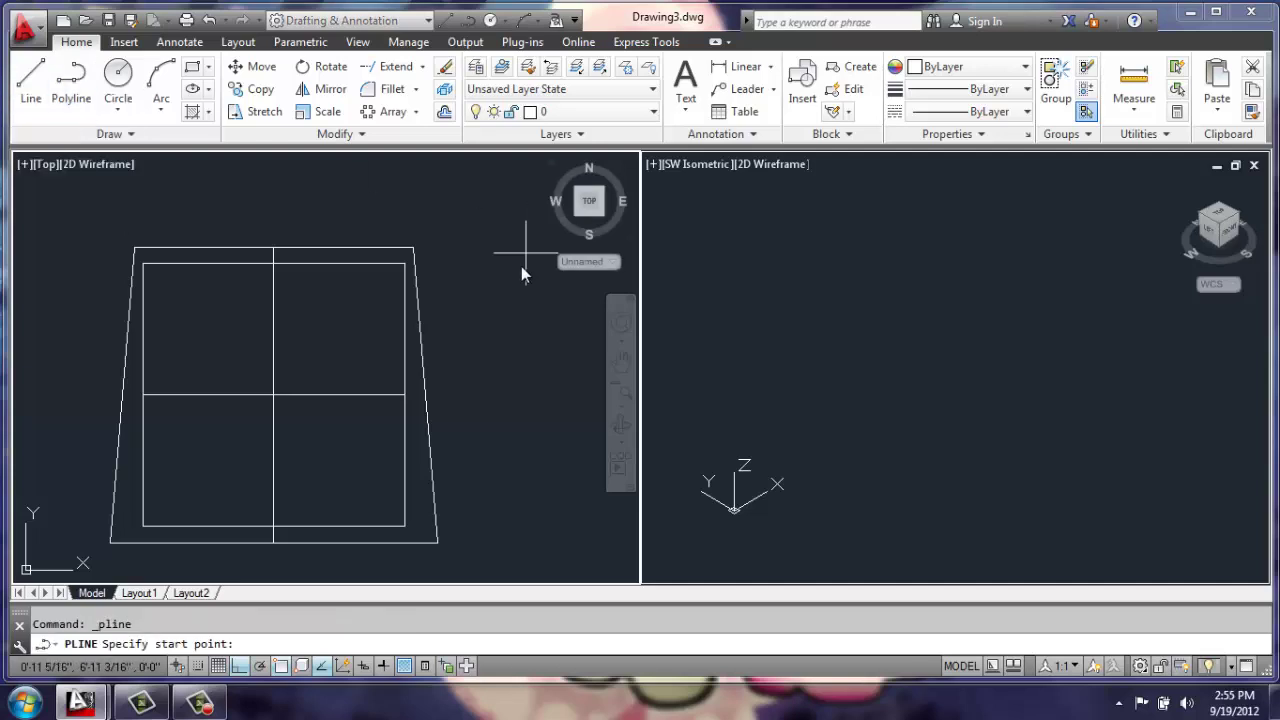
pyautogui.click(404, 264)
pyautogui.write('2')
pyautogui.press('Return')
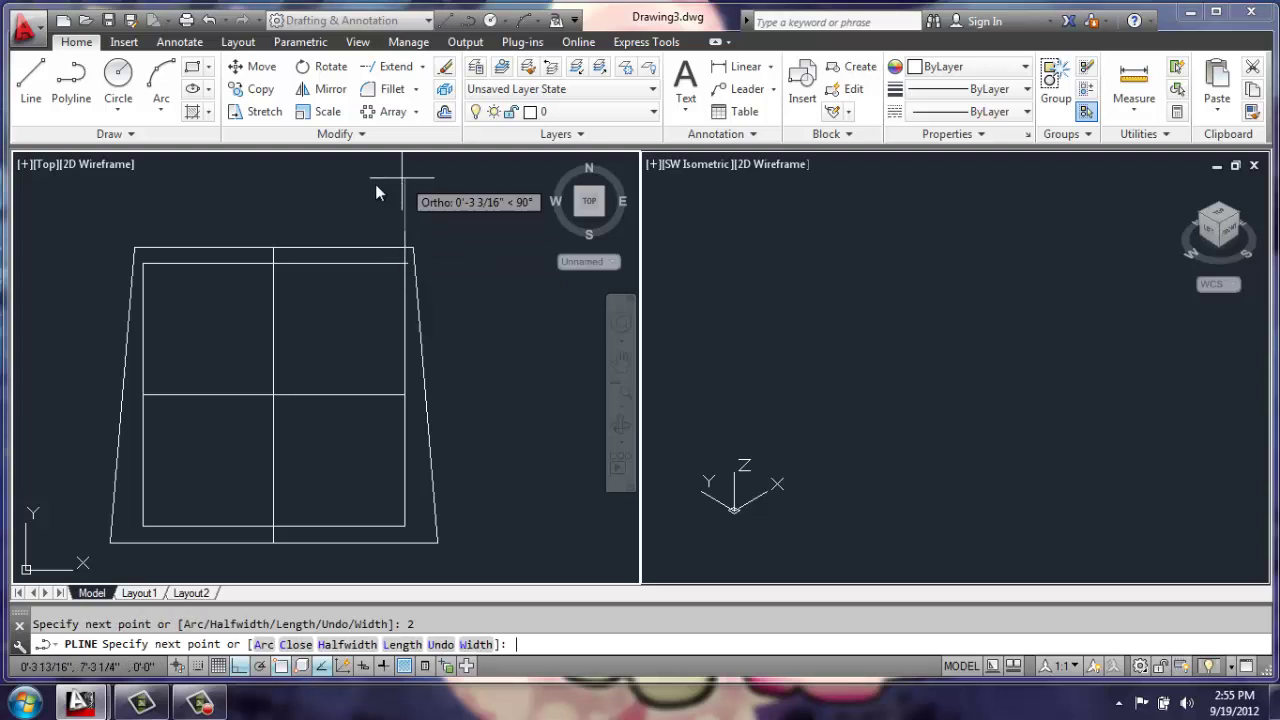
pyautogui.write('1')
pyautogui.press('Return')
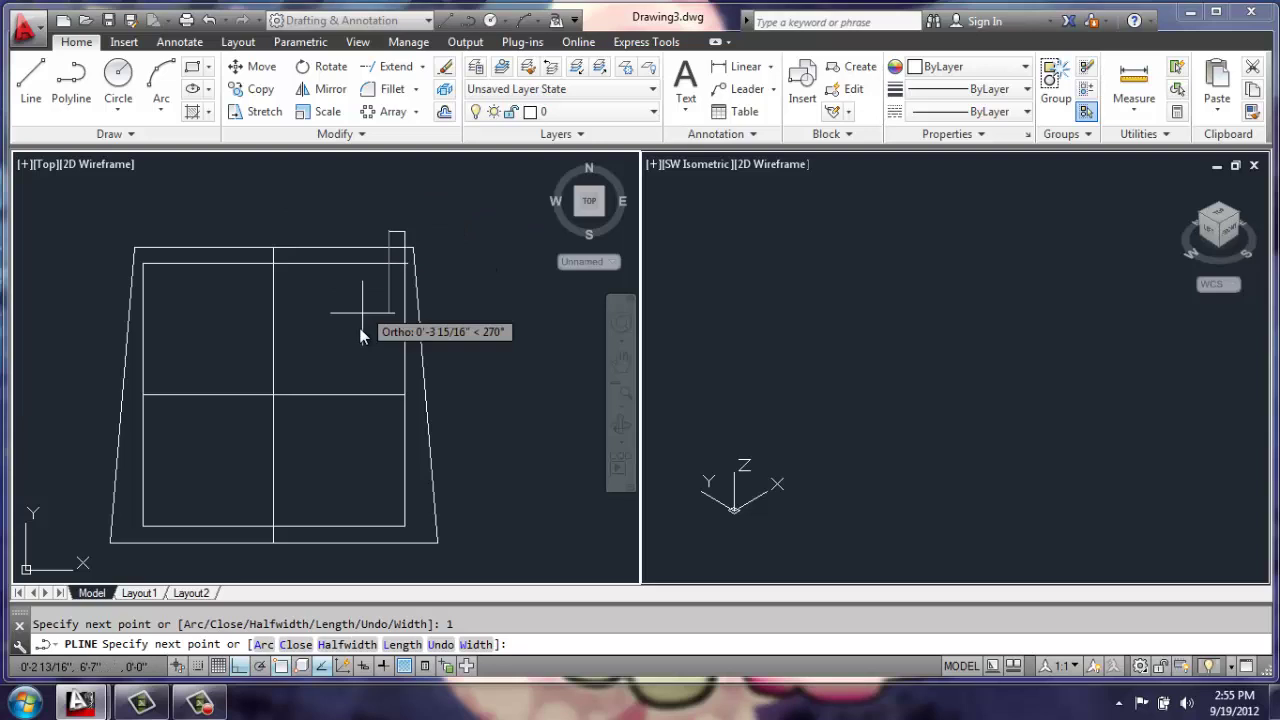
pyautogui.write('2')
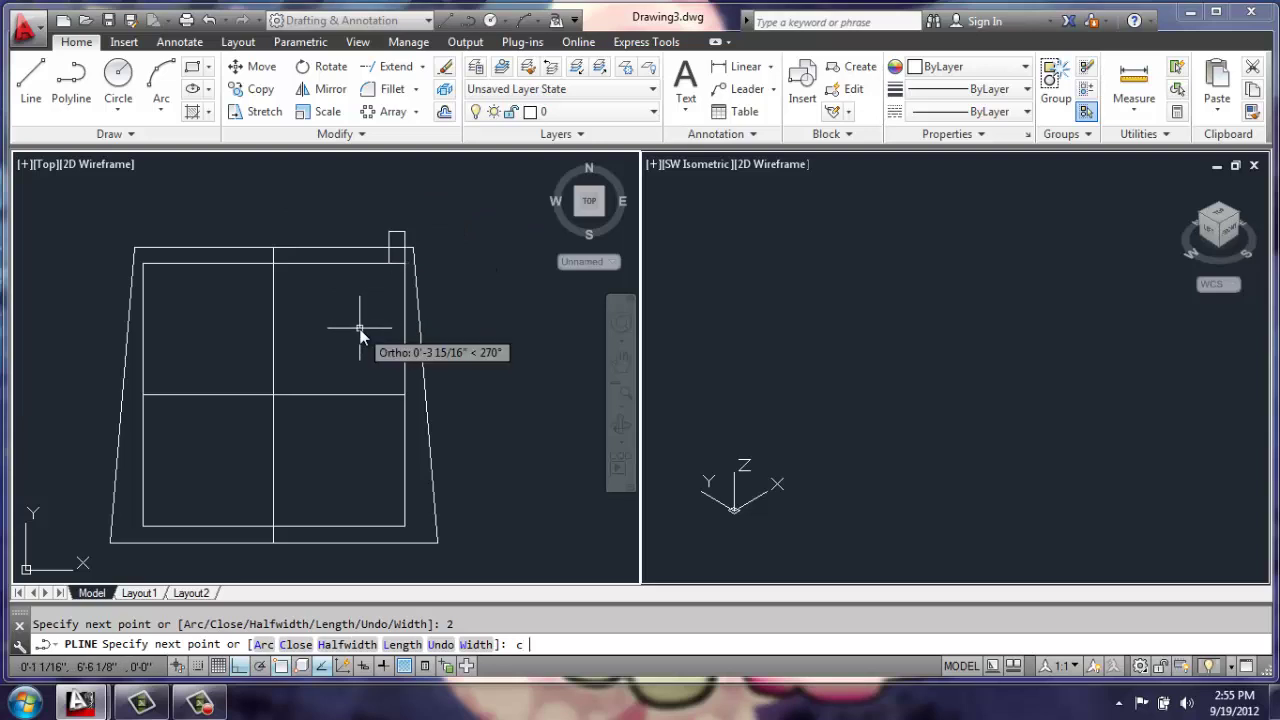
pyautogui.press('Return')
pyautogui.write('c')
pyautogui.press('Return')
# - Select the tab for moving, with its corner as the base point
pyautogui.write('m')
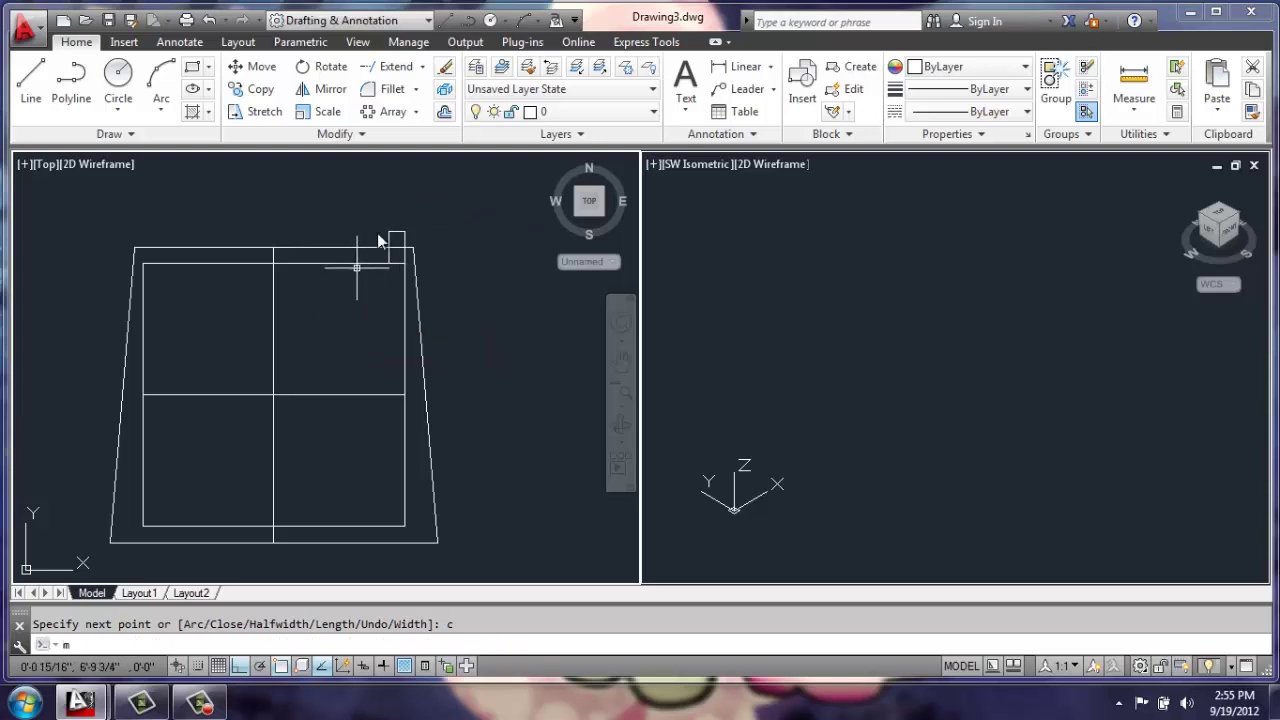
pyautogui.press('Return')
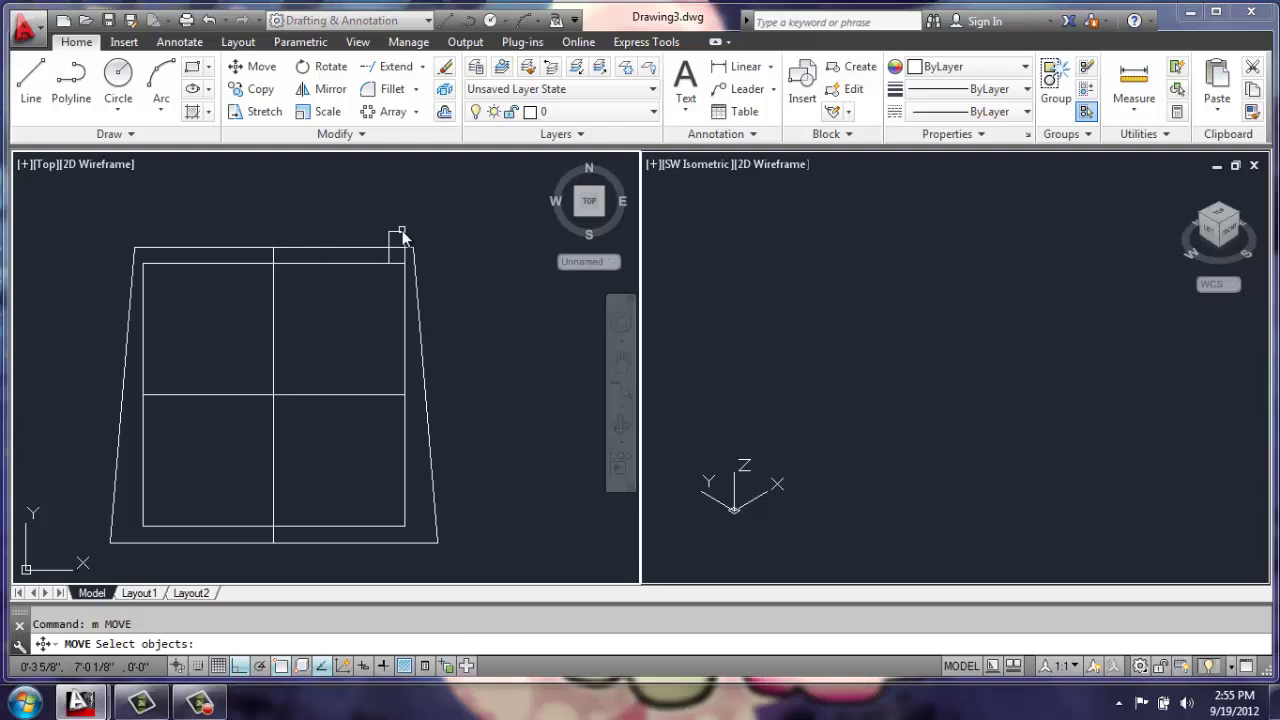
pyautogui.click(401, 234)
pyautogui.press('Return')
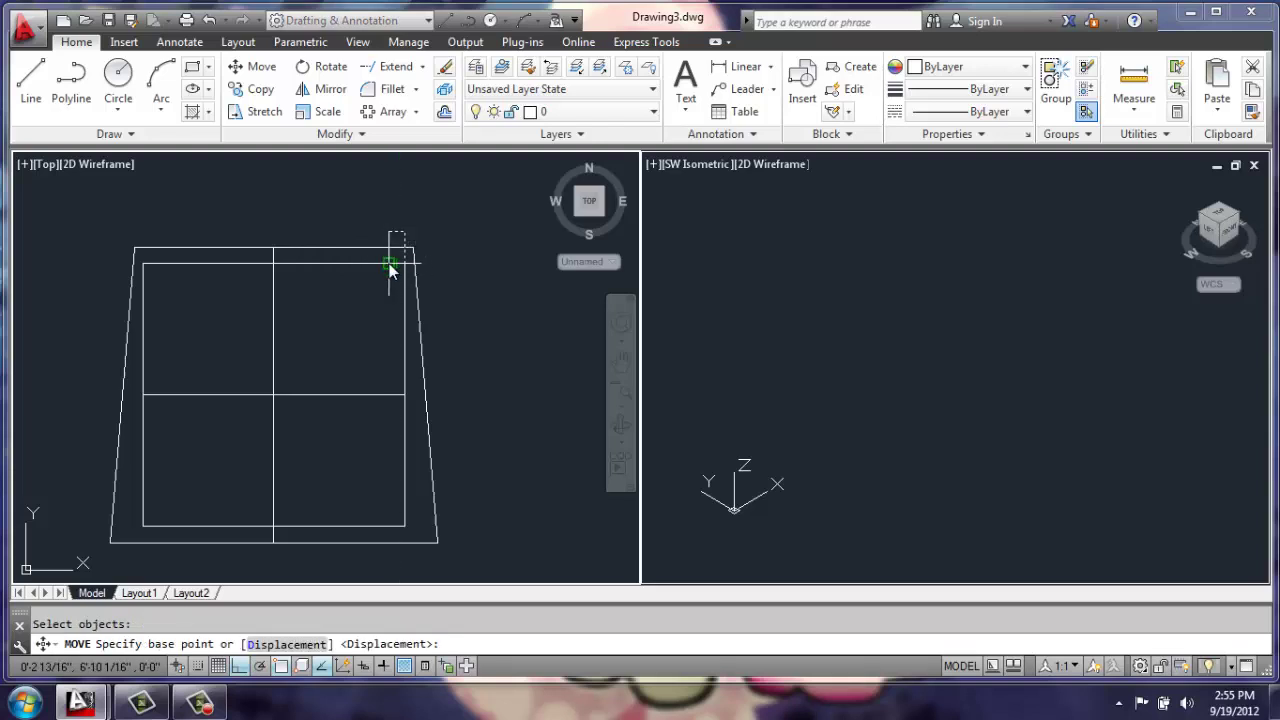
pyautogui.click(383, 268)
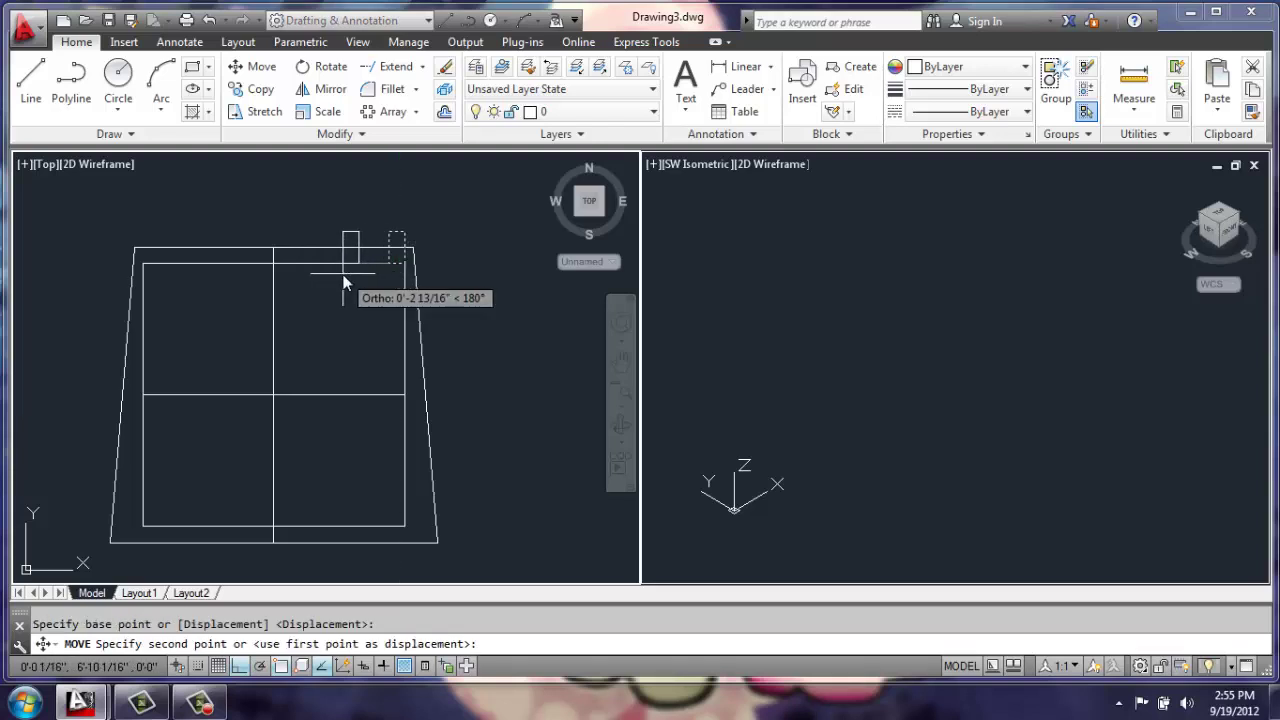
# - Shift the tab 1 unit left and mirror it about the square's vertical midline, keeping the original
pyautogui.write('1')
pyautogui.press('Return')
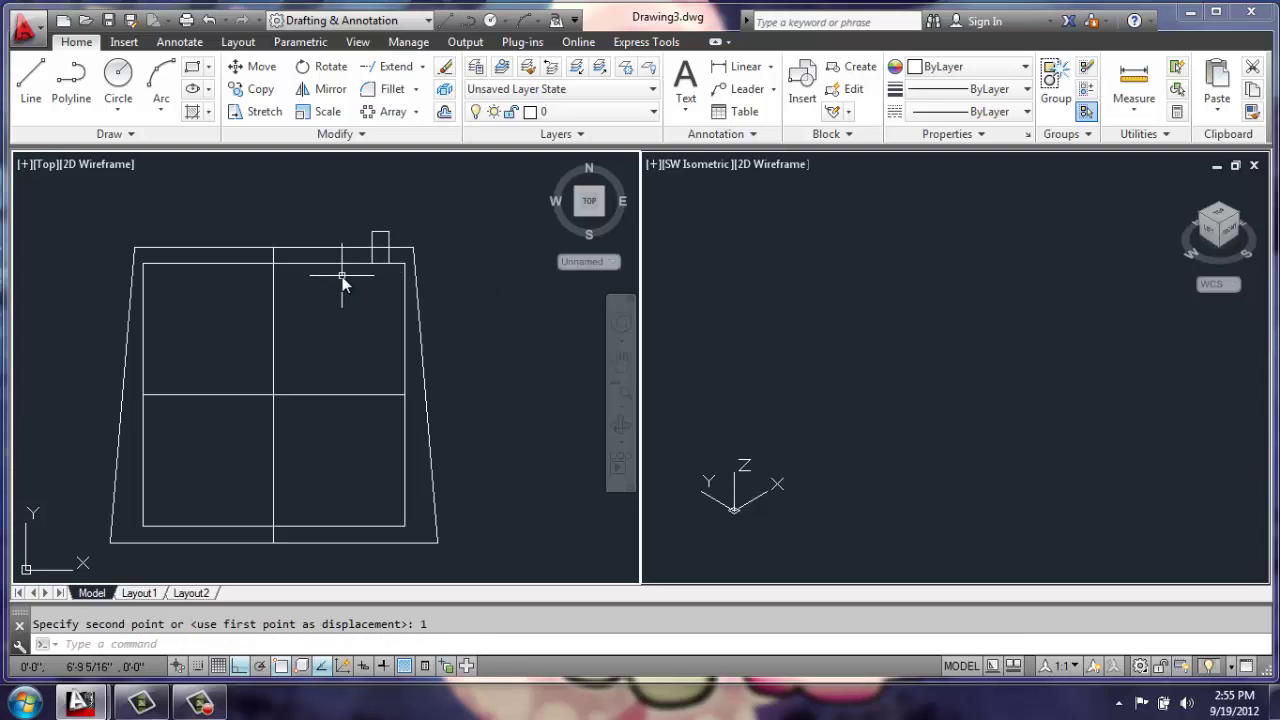
pyautogui.write('mi')
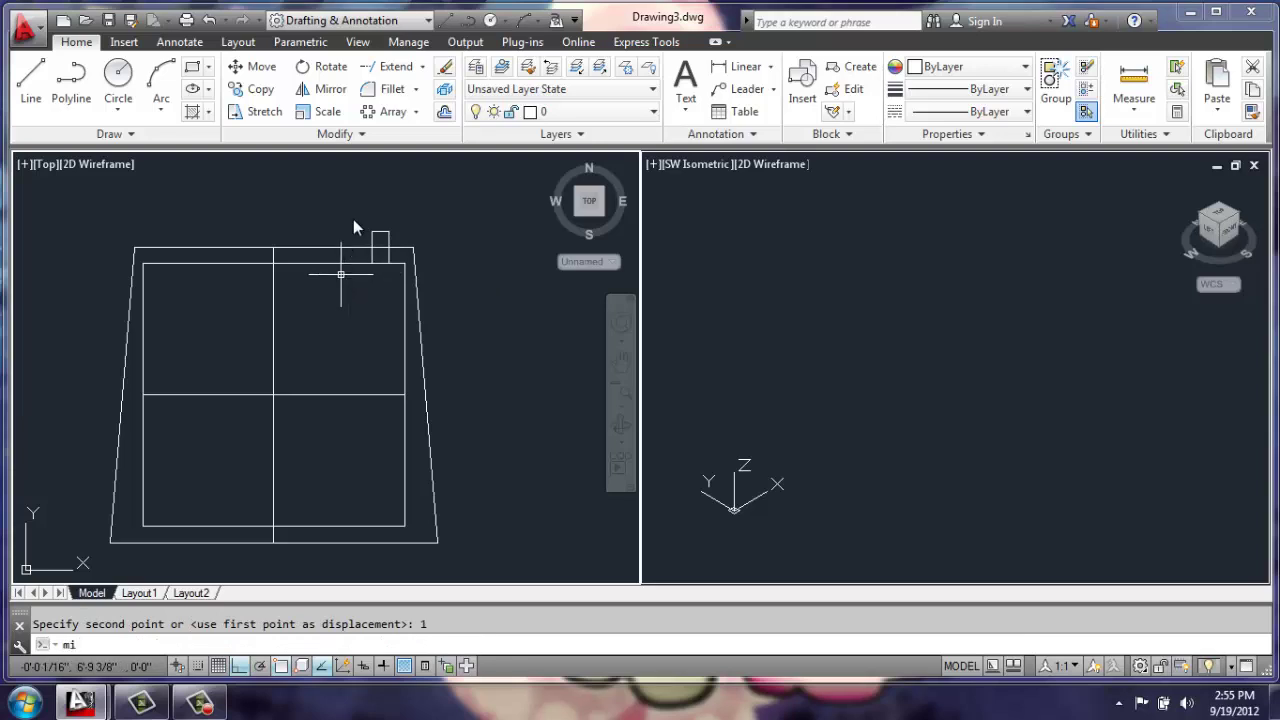
pyautogui.press('Return')
pyautogui.click(373, 236)
pyautogui.press('Return')
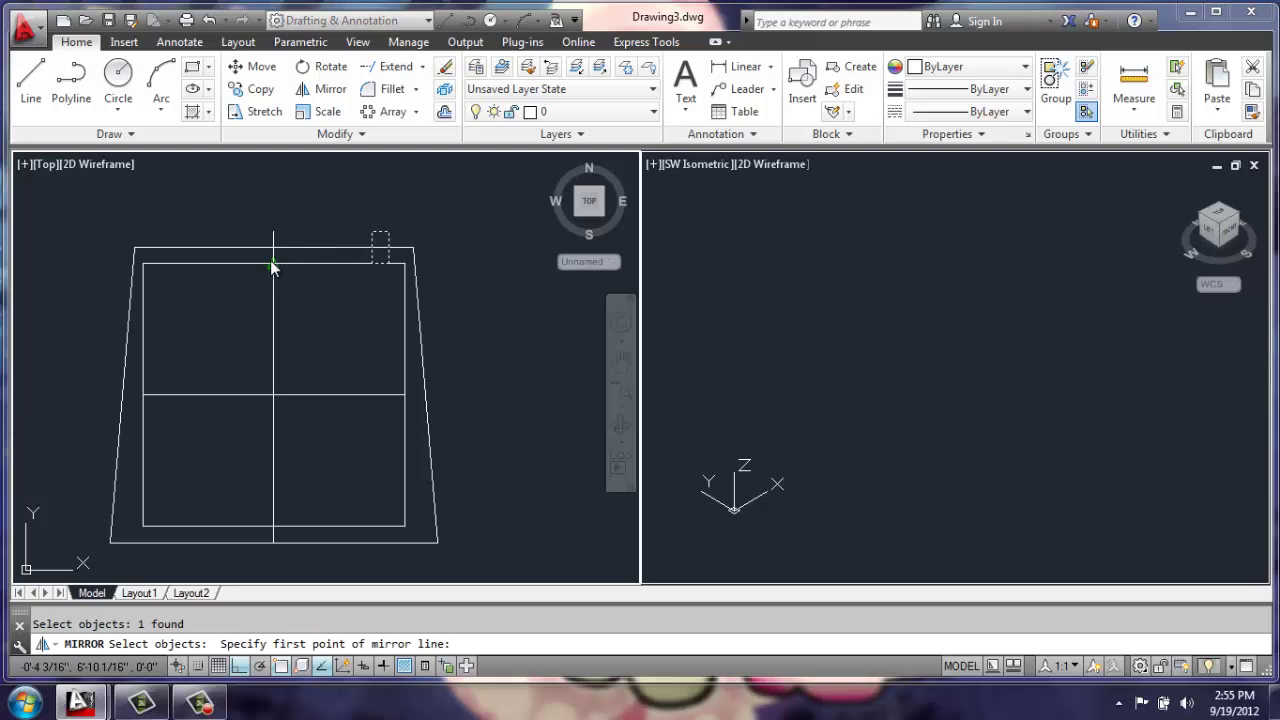
pyautogui.click(273, 265)
pyautogui.click(270, 530)
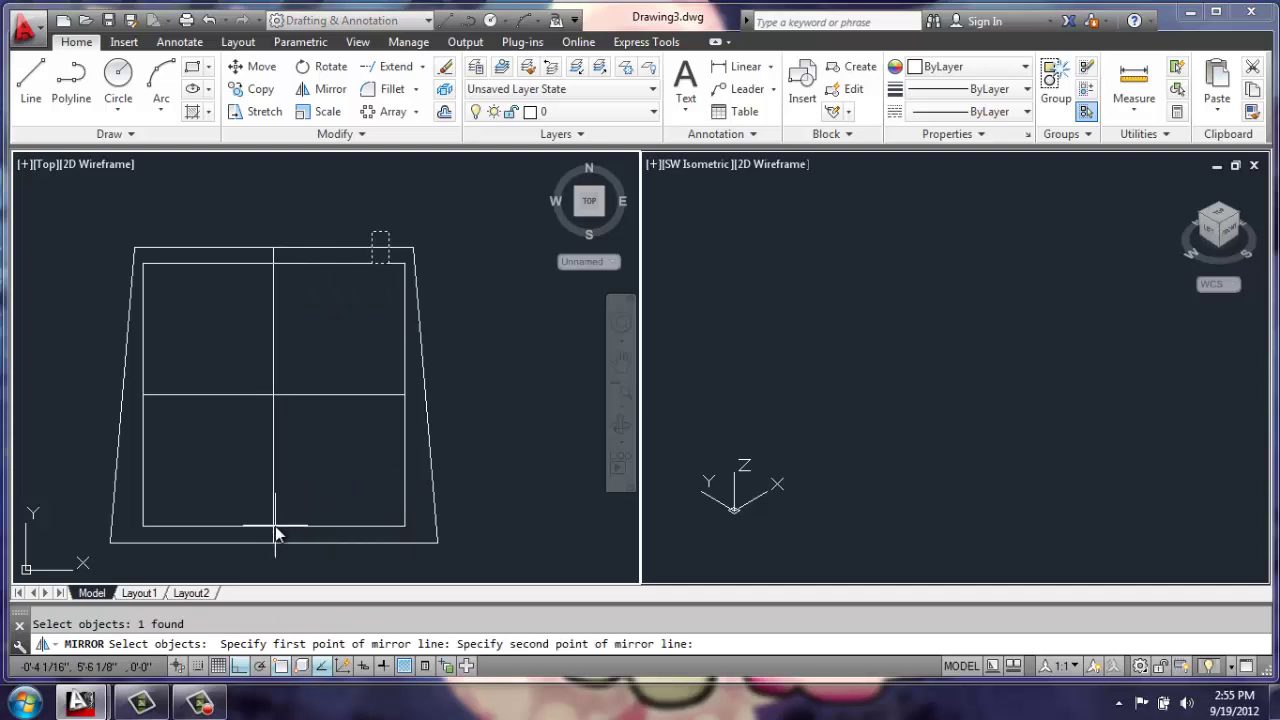
pyautogui.press('Return')
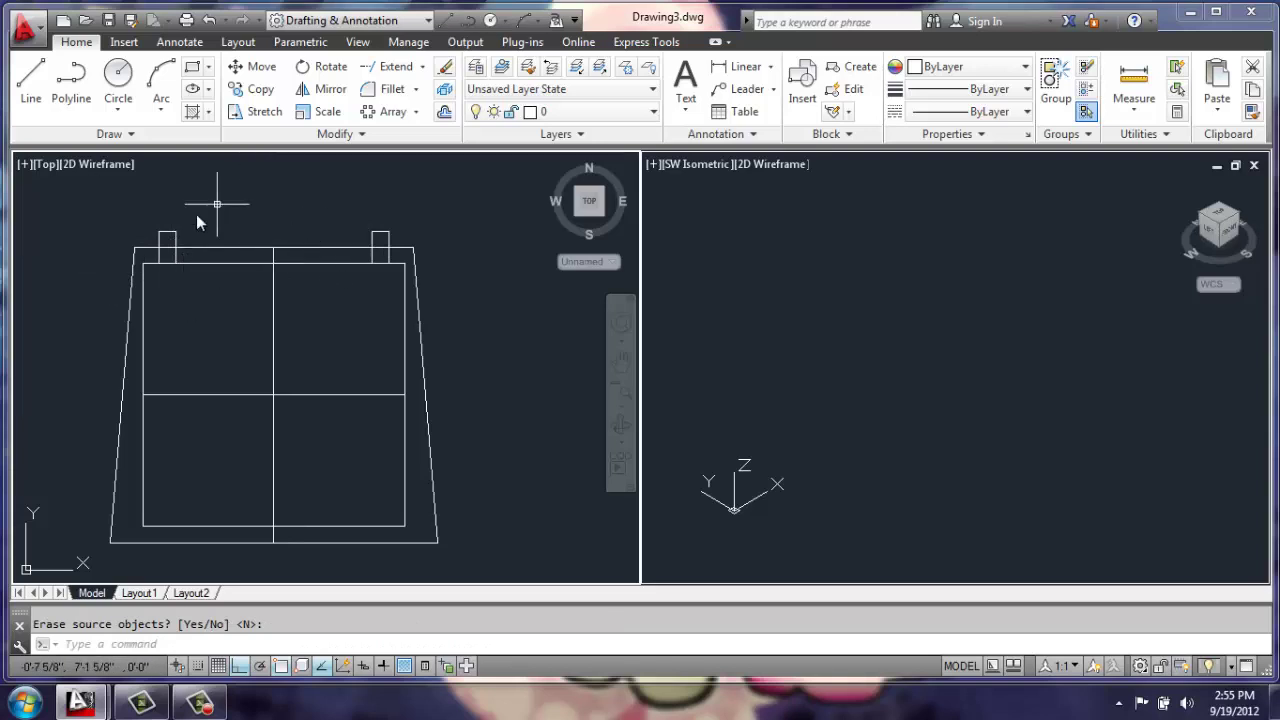
# - Measure between the two tabs' corners, confirming Delta X = 1'-0"
pyautogui.scroll(2, 223, 249)
pyautogui.moveTo(226, 251); pyautogui.dragTo(228, 265, button='middle')
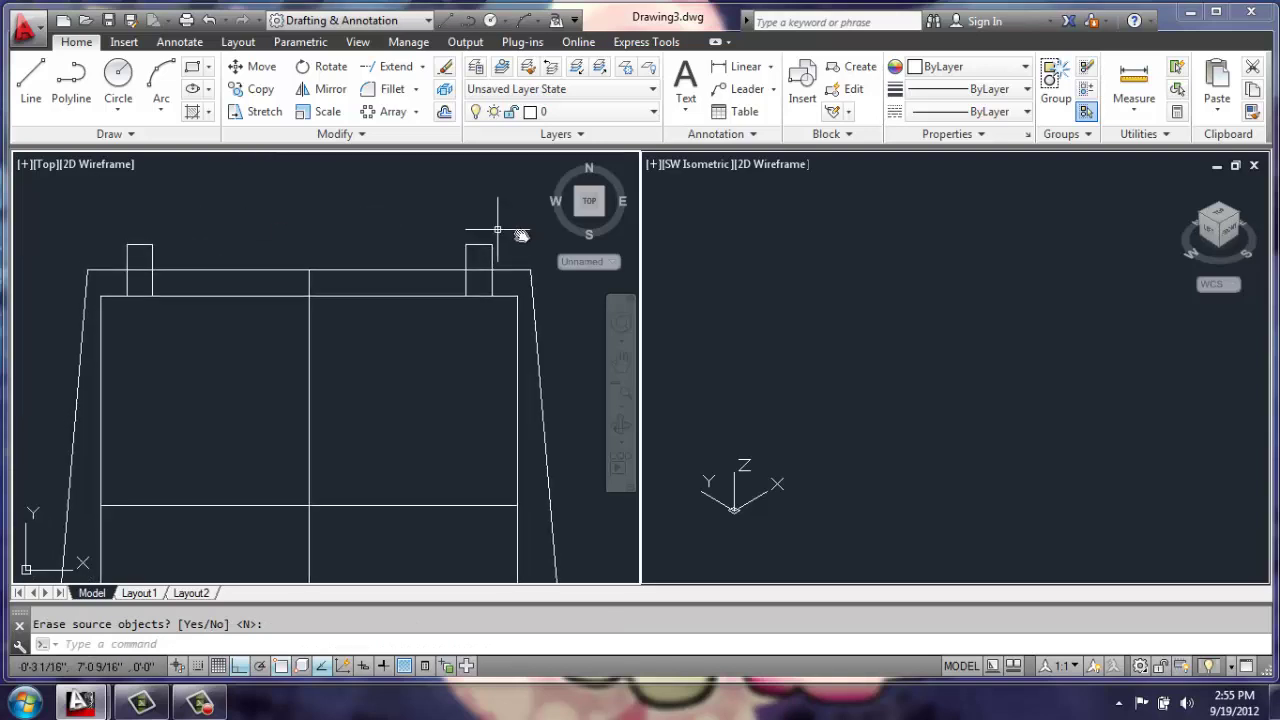
pyautogui.click(1134, 80)
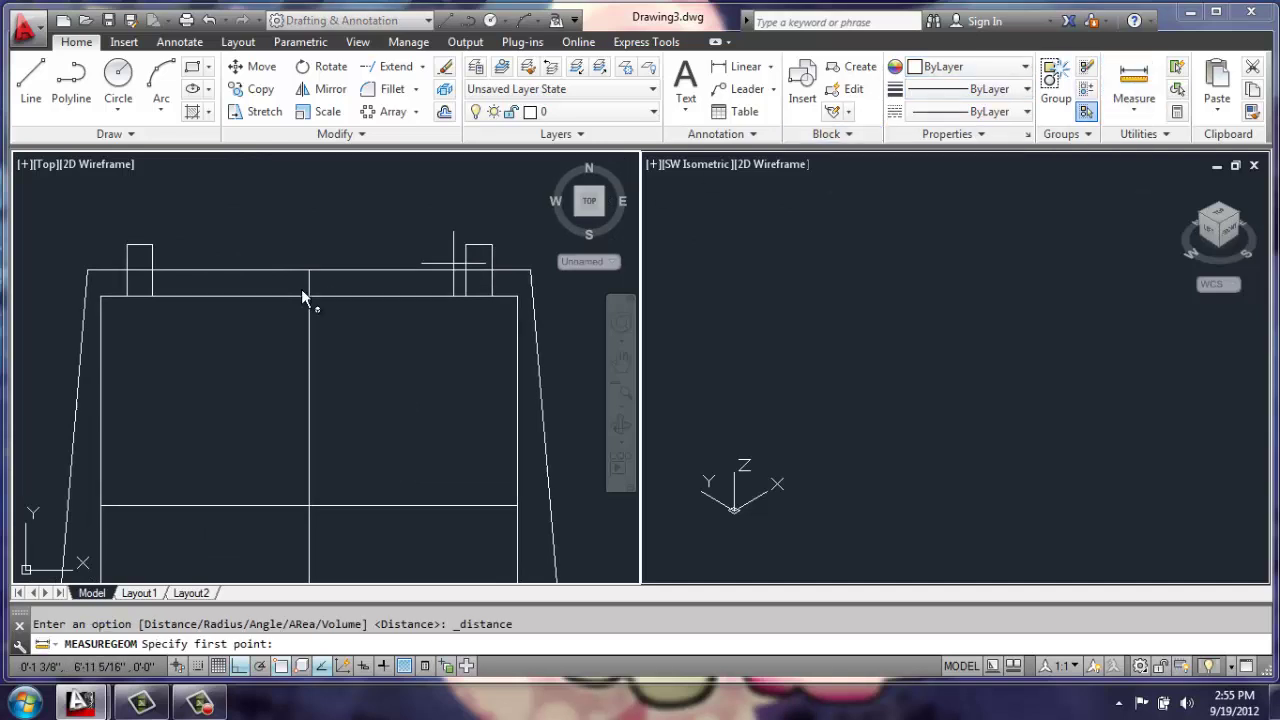
pyautogui.click(153, 249)
pyautogui.click(465, 250)
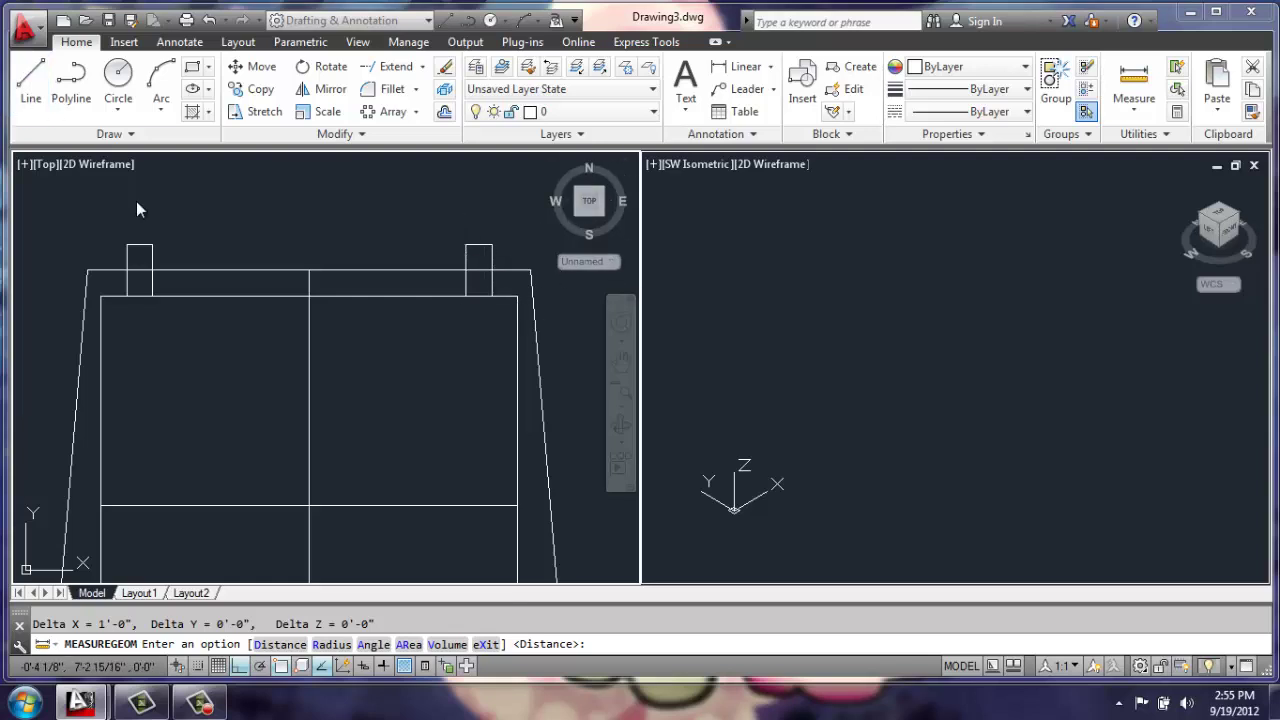
# - Join the trapezoid's five outer edges into one polyline
pyautogui.scroll(-4, 290, 340)
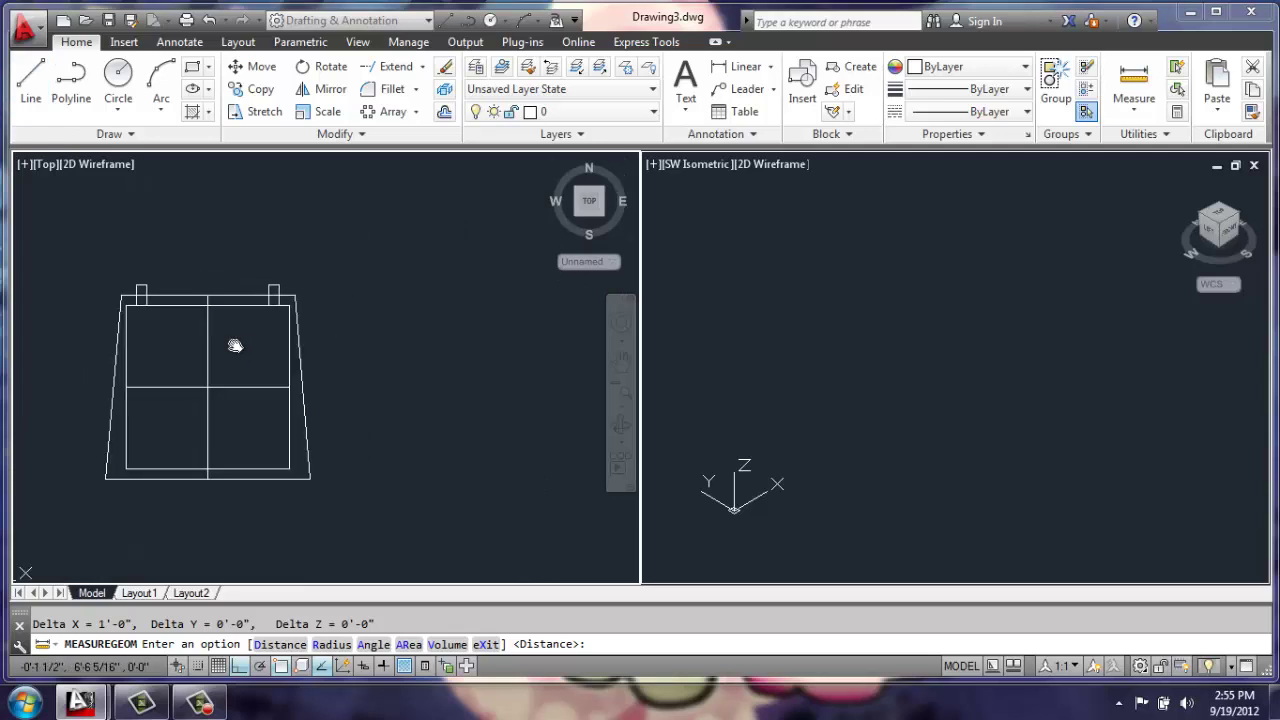
pyautogui.scroll(2, 150, 337)
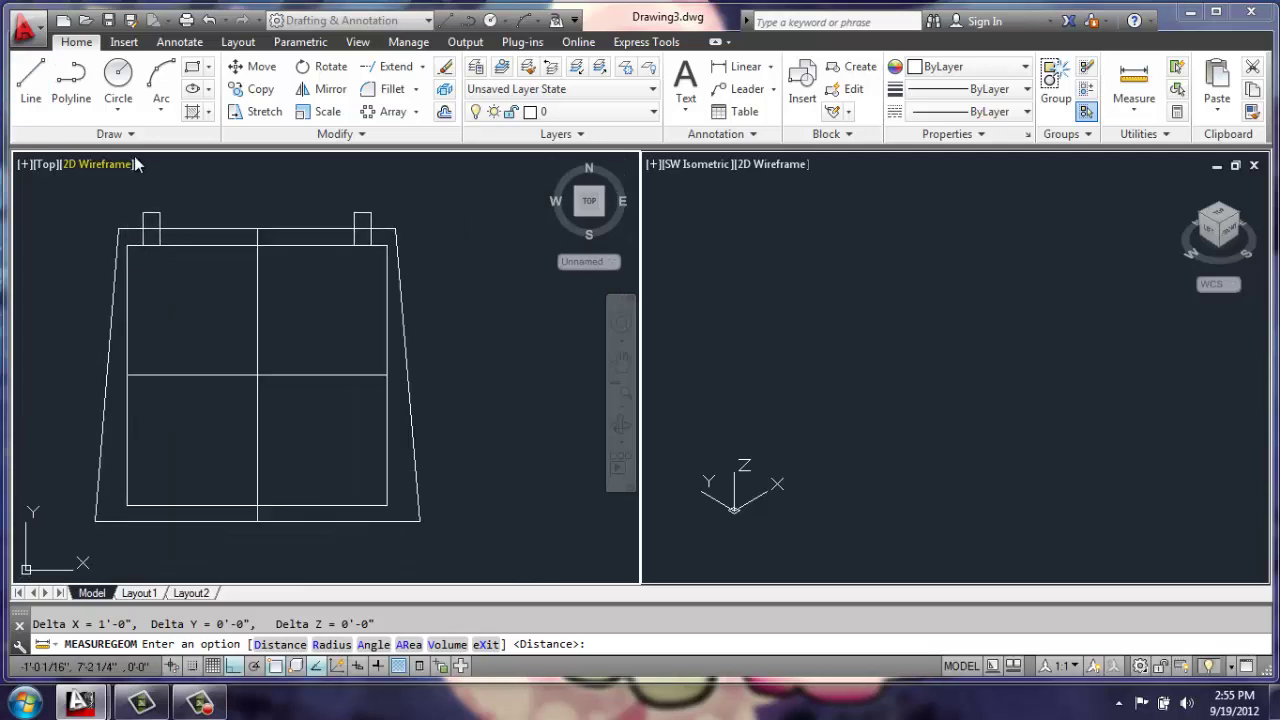
pyautogui.click(175, 229)
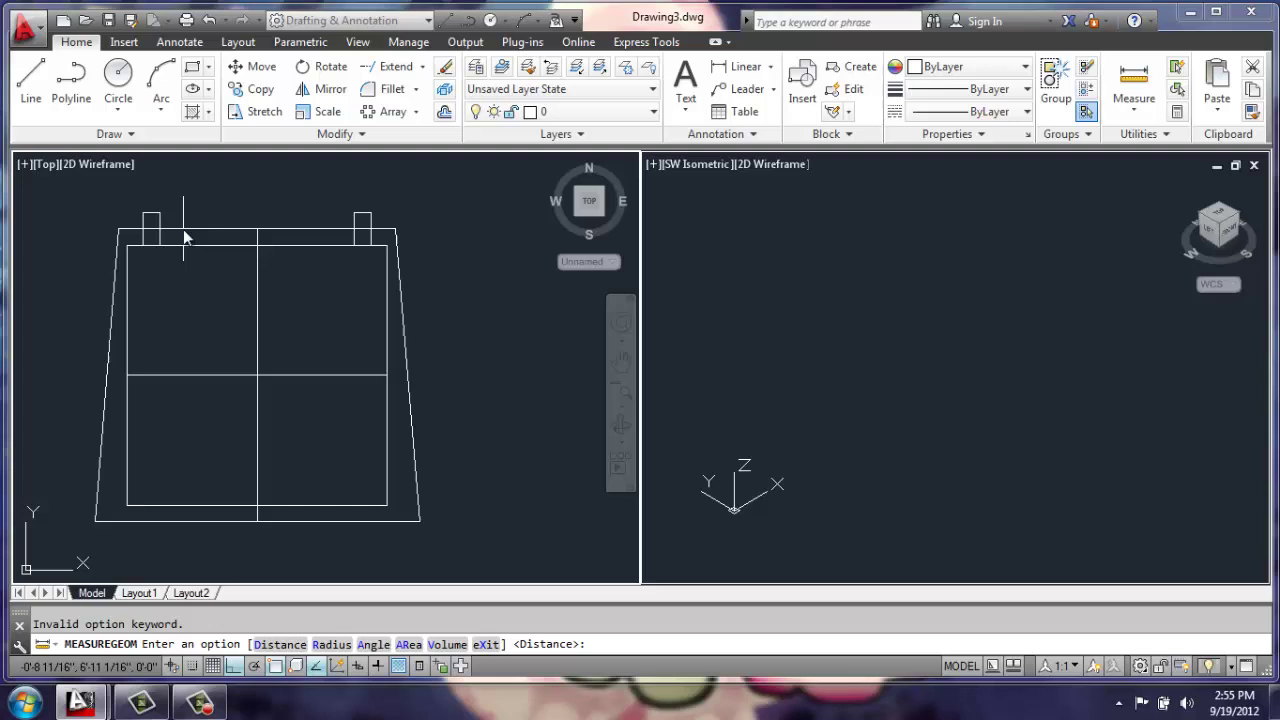
pyautogui.press('Escape')
pyautogui.write('j')
pyautogui.press('Return')
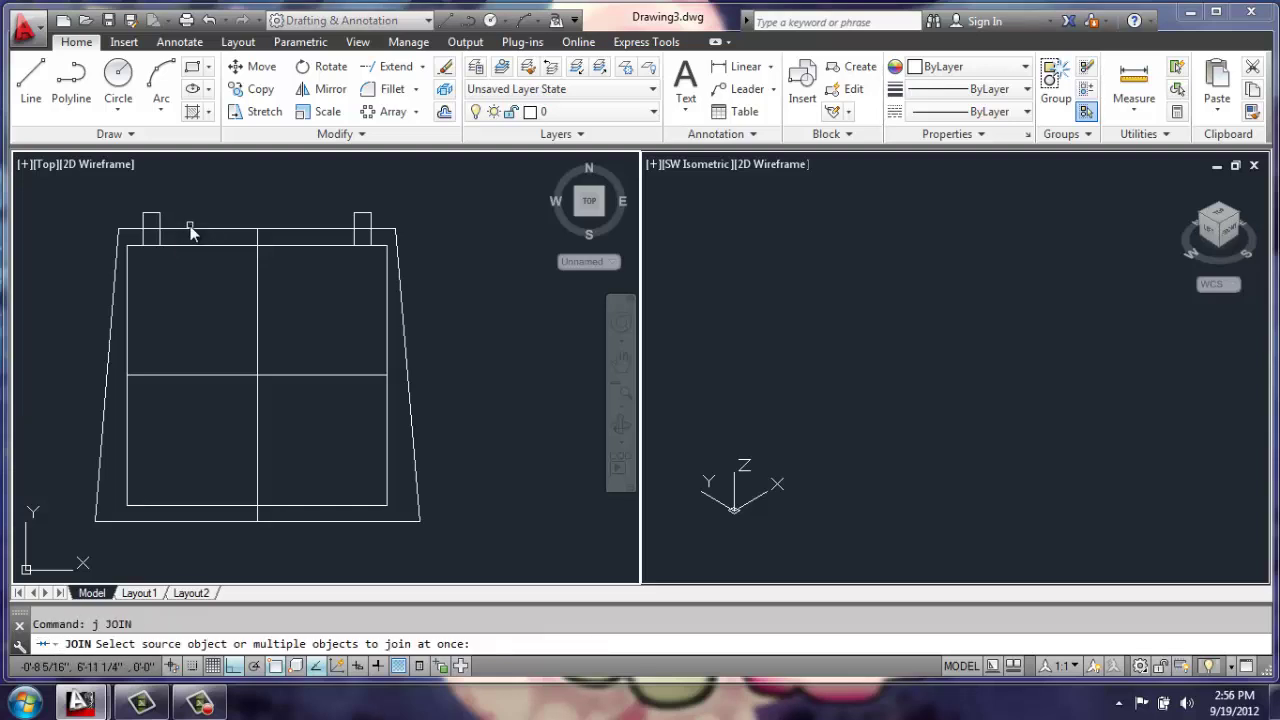
pyautogui.click(189, 228)
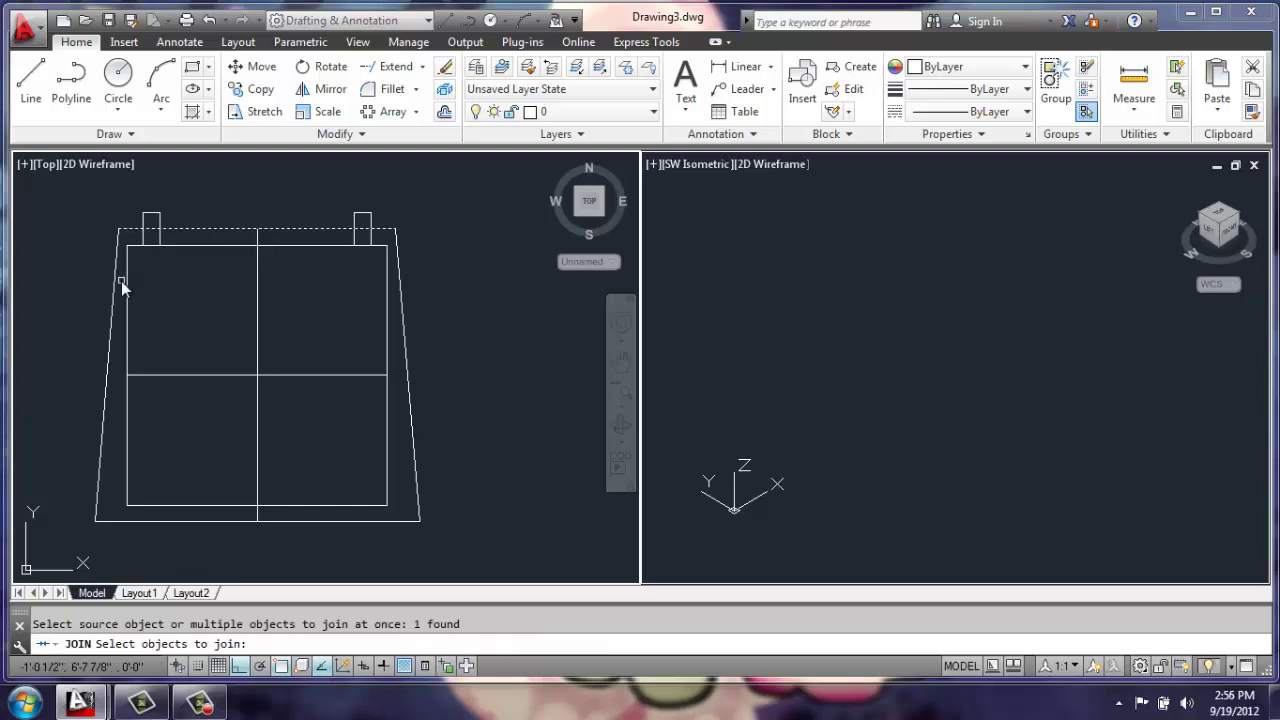
pyautogui.click(113, 289)
pyautogui.click(113, 525)
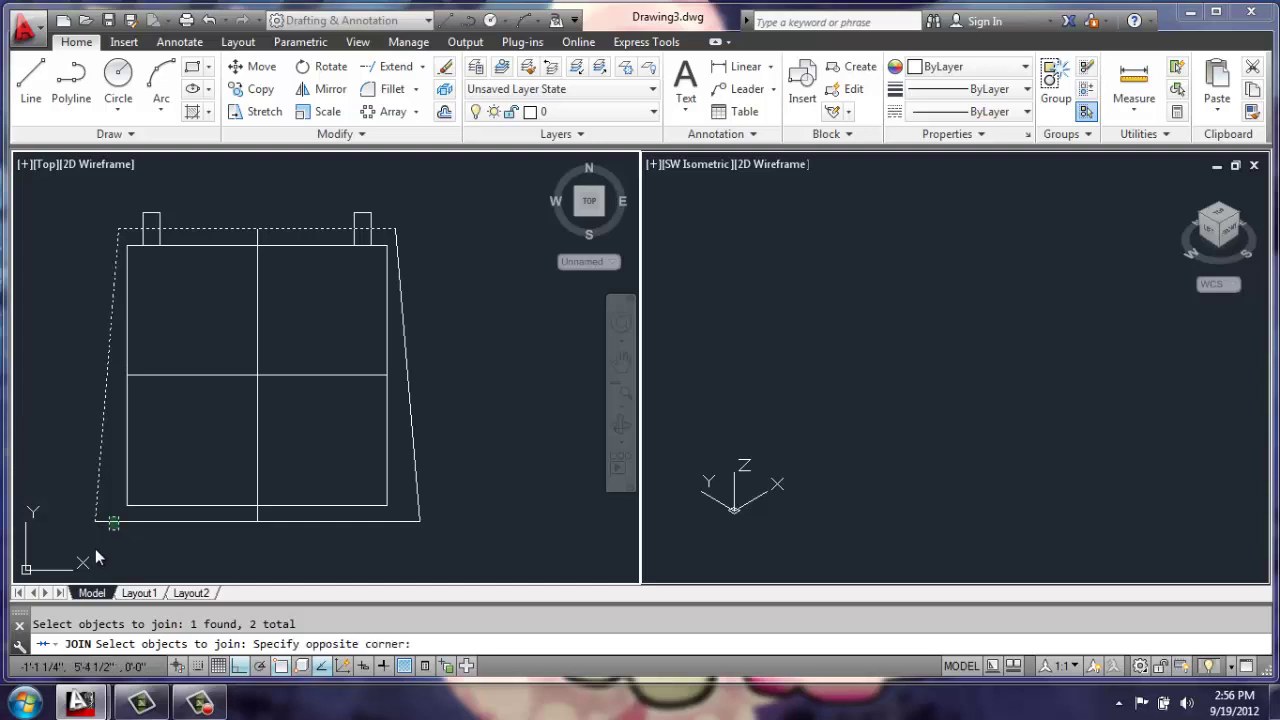
pyautogui.click(320, 528)
pyautogui.click(315, 524)
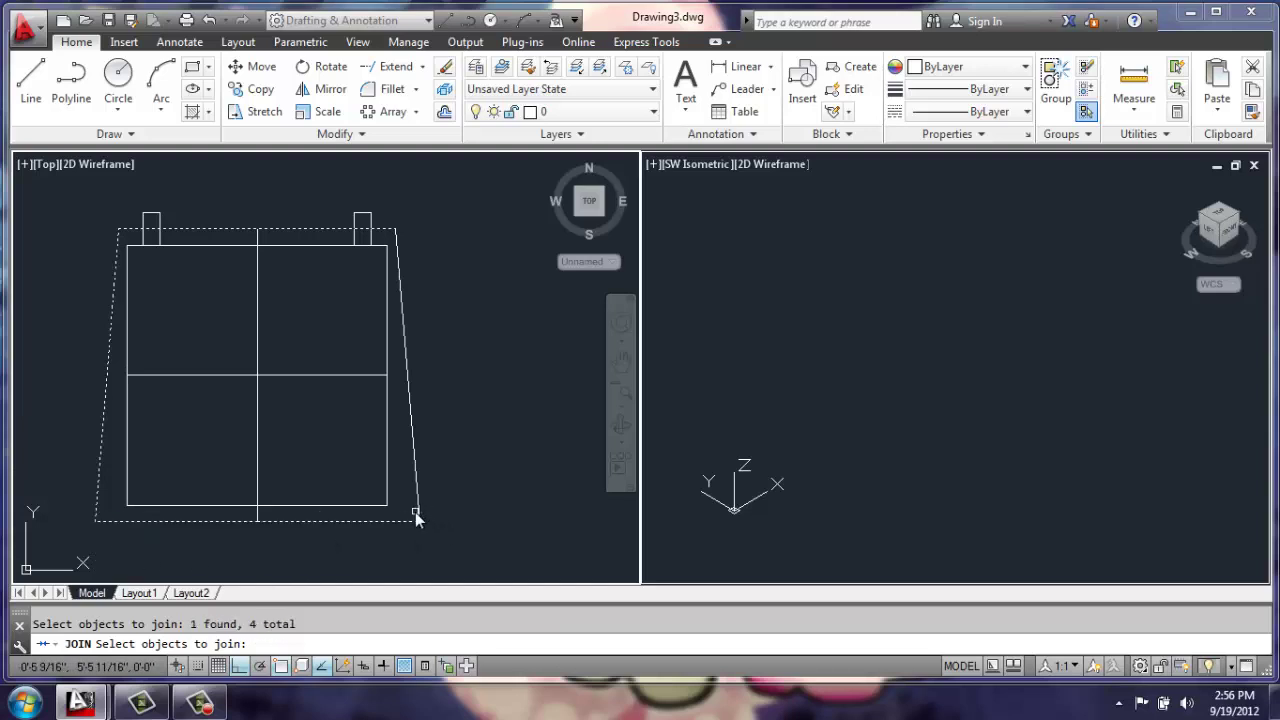
pyautogui.click(418, 510)
pyautogui.press('Return')
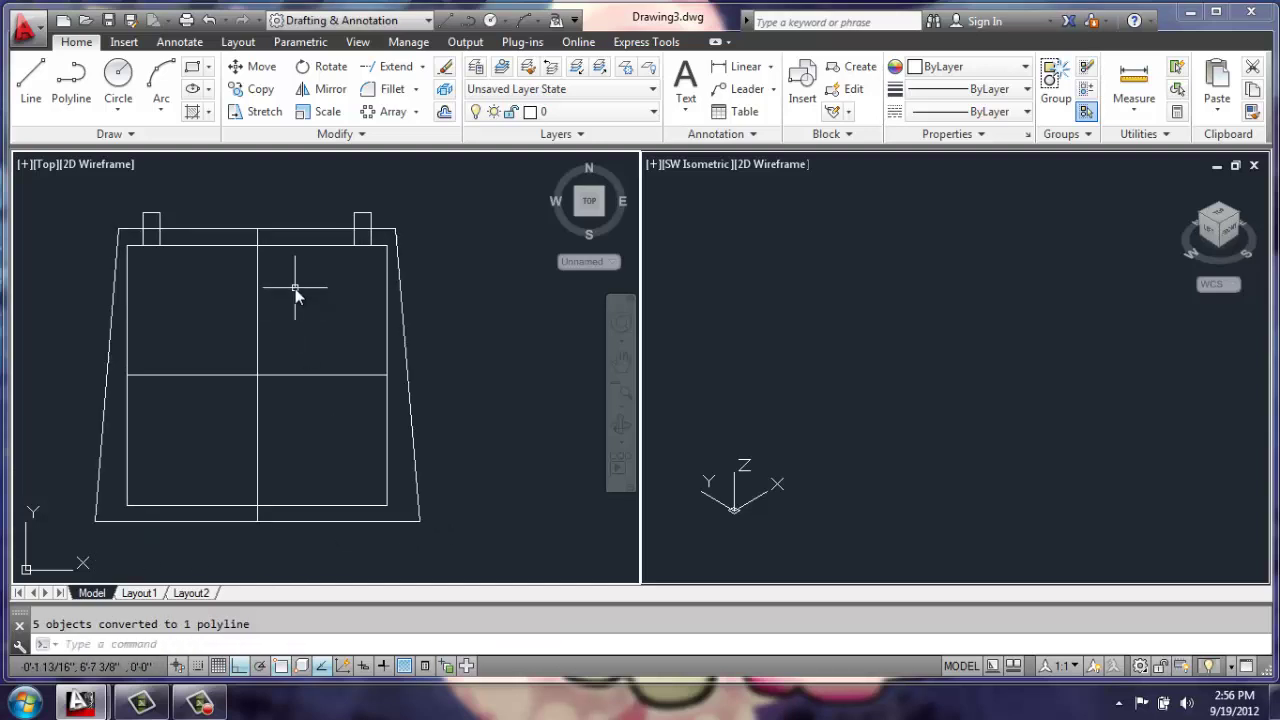
# - Join the inner square's four edges into one polyline
pyautogui.press('Return')
pyautogui.click(291, 245)
pyautogui.click(146, 327)
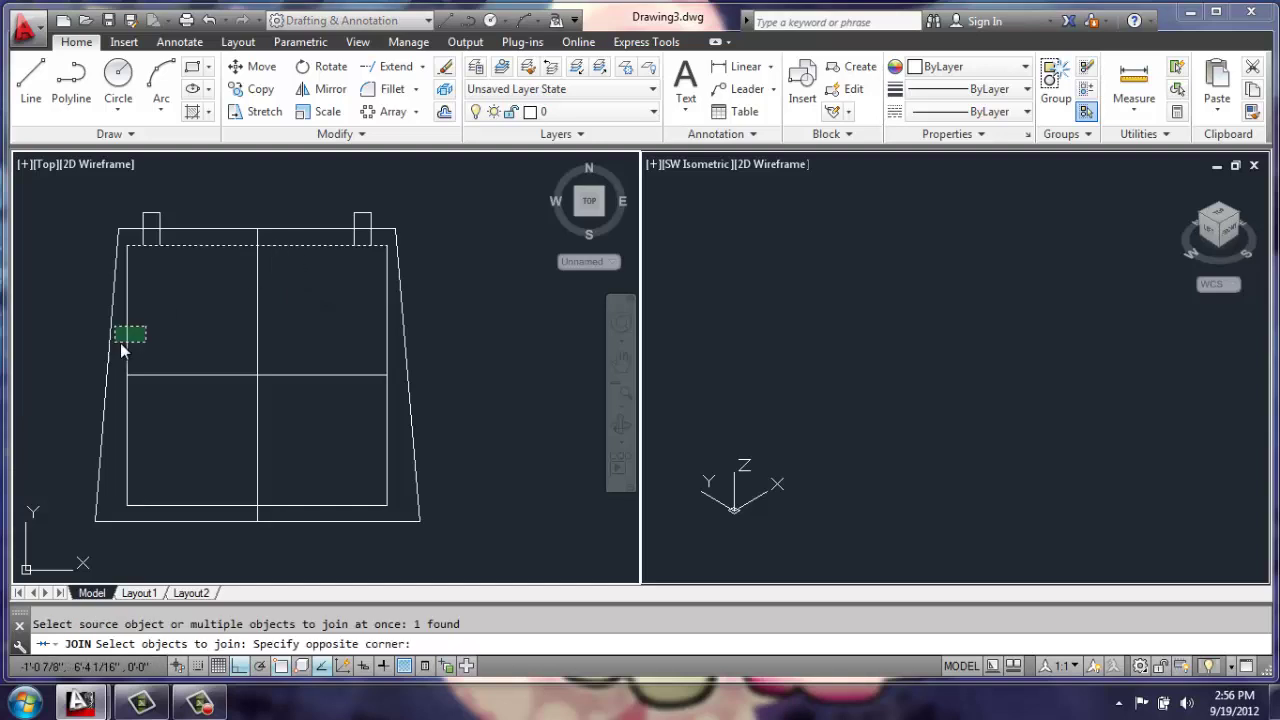
pyautogui.click(120, 343)
pyautogui.click(186, 473)
pyautogui.click(176, 518)
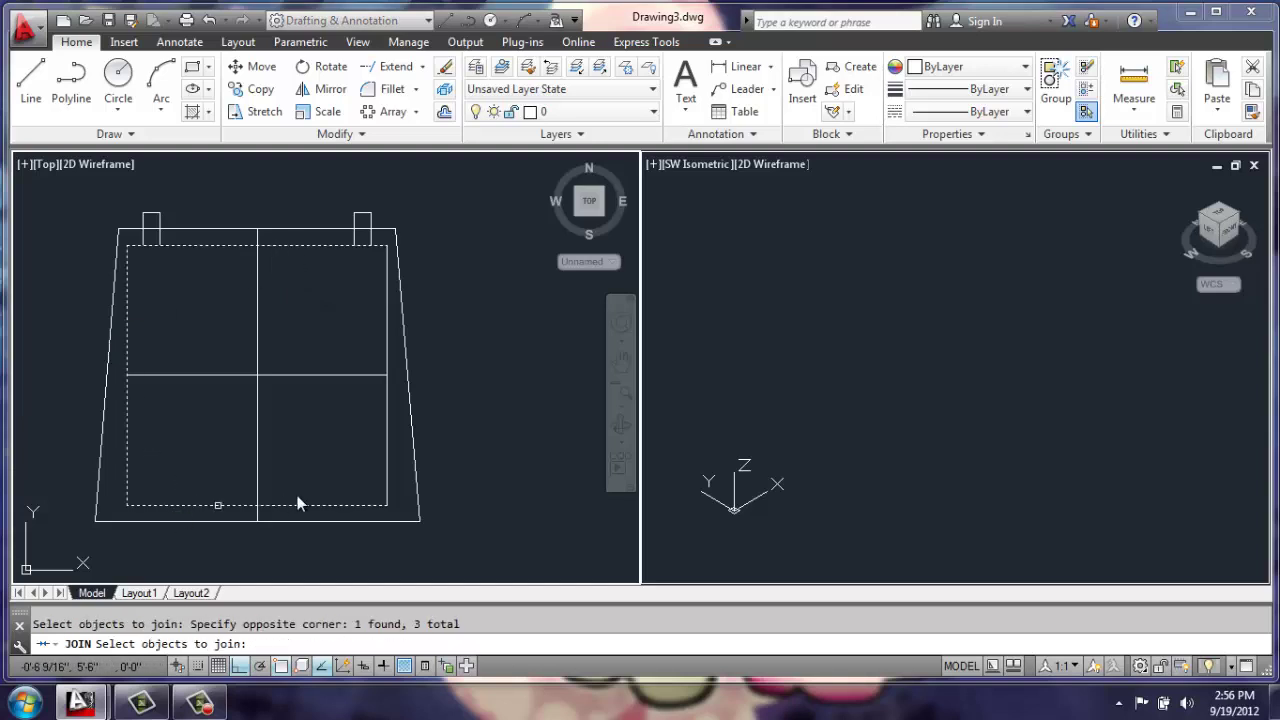
pyautogui.click(396, 481)
pyautogui.click(384, 482)
pyautogui.press('Return')
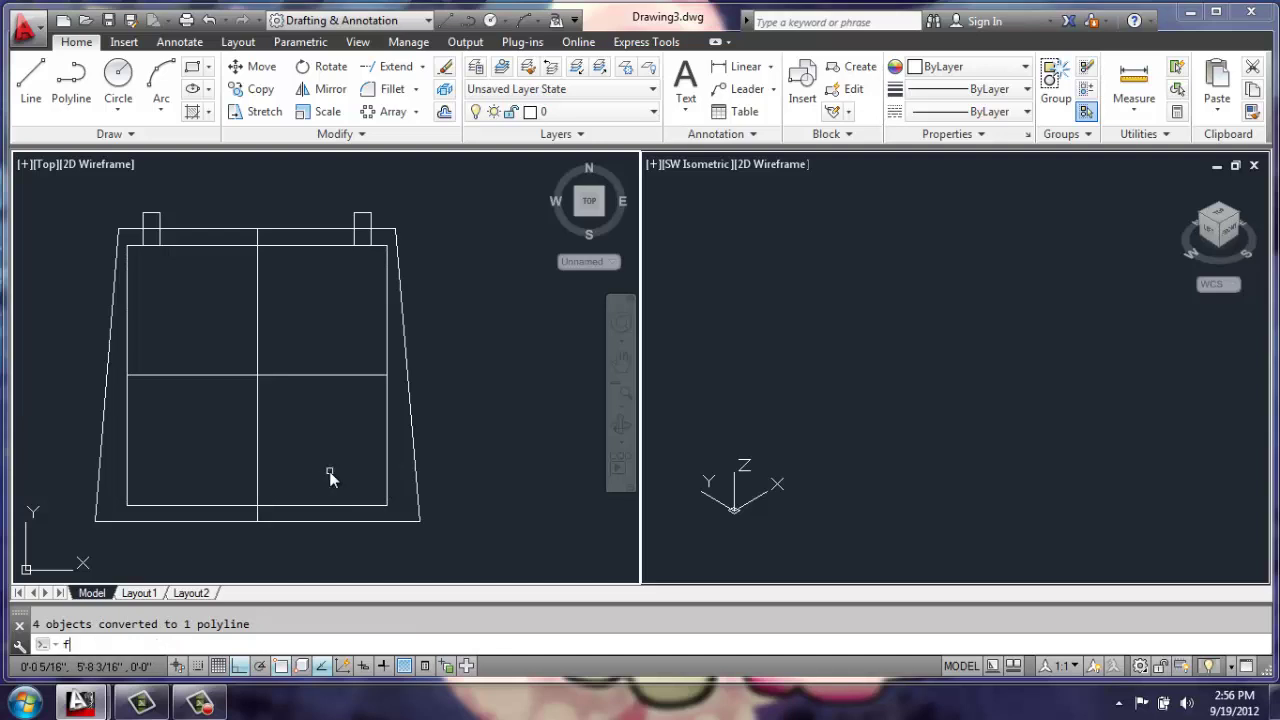
# - Fillet all corners of the outer trapezoid polyline at radius 2
pyautogui.write('f')
pyautogui.press('Return')
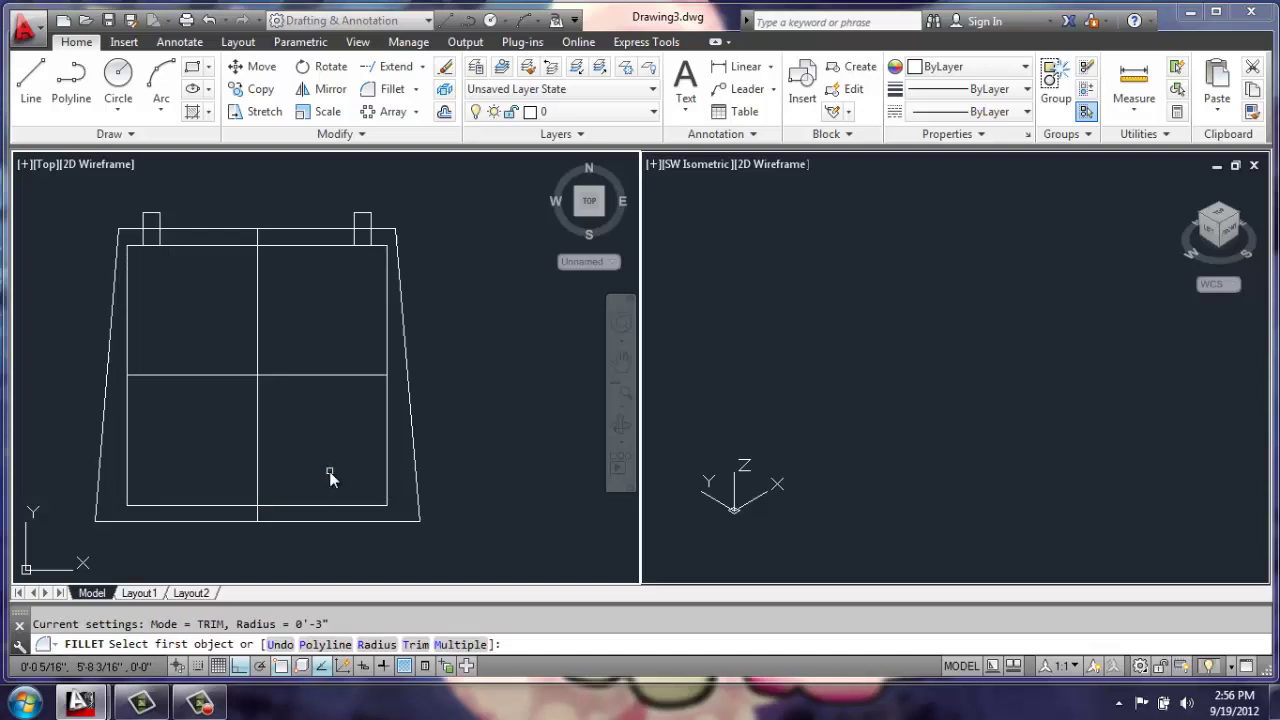
pyautogui.write('r')
pyautogui.press('Return')
pyautogui.write('2')
pyautogui.press('Return')
pyautogui.write('p')
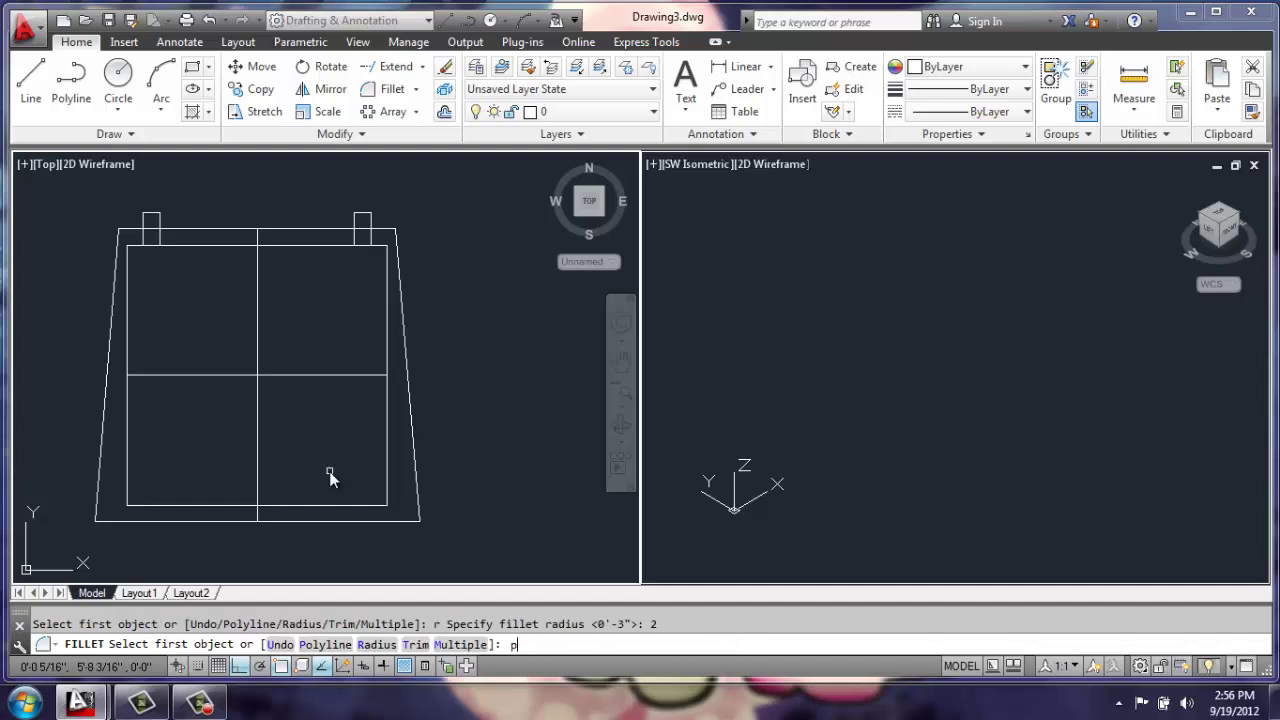
pyautogui.press('Return')
pyautogui.click(242, 231)
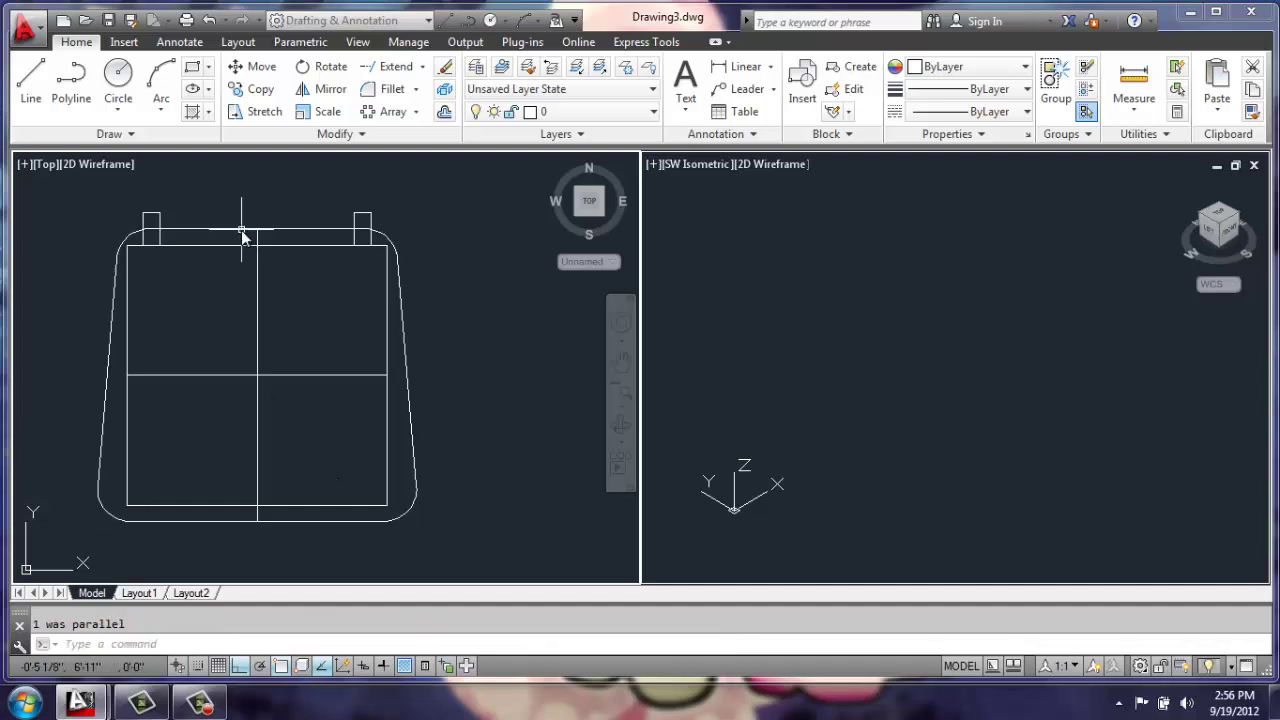
# - Set the fillet radius to 0.5 for the inner rectangle
pyautogui.press('Return')
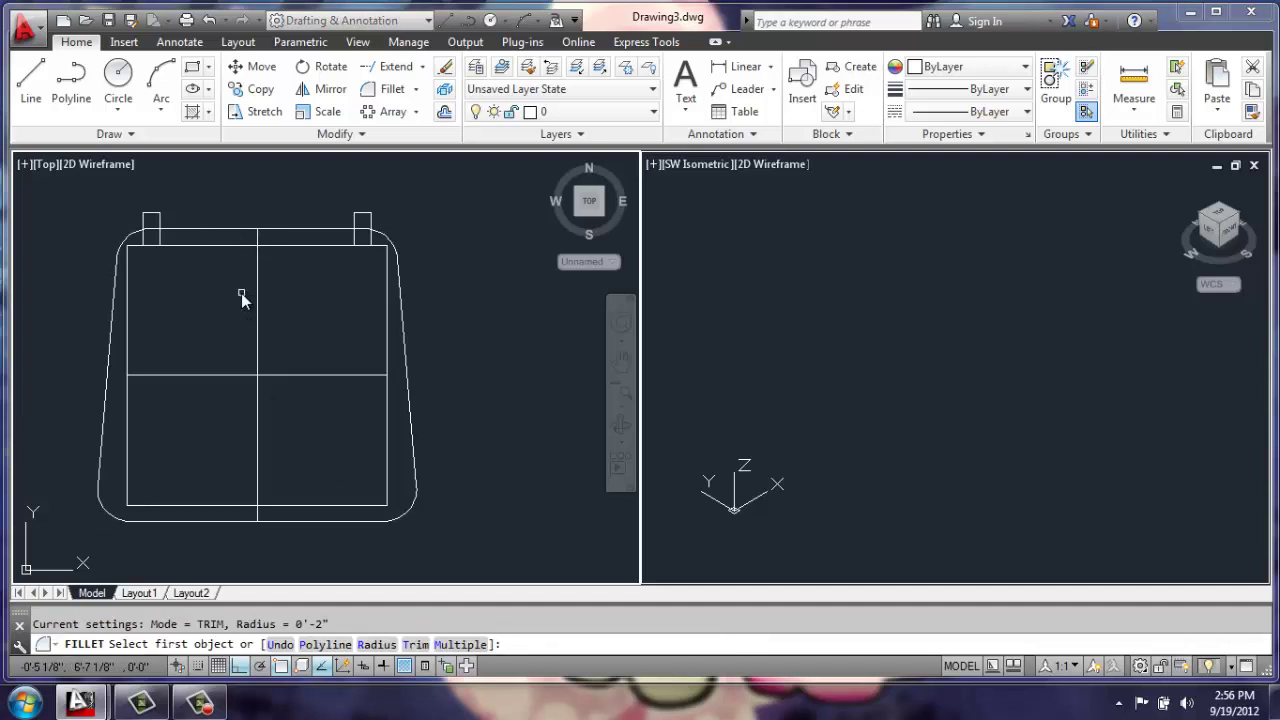
pyautogui.write('r')
pyautogui.press('Return')
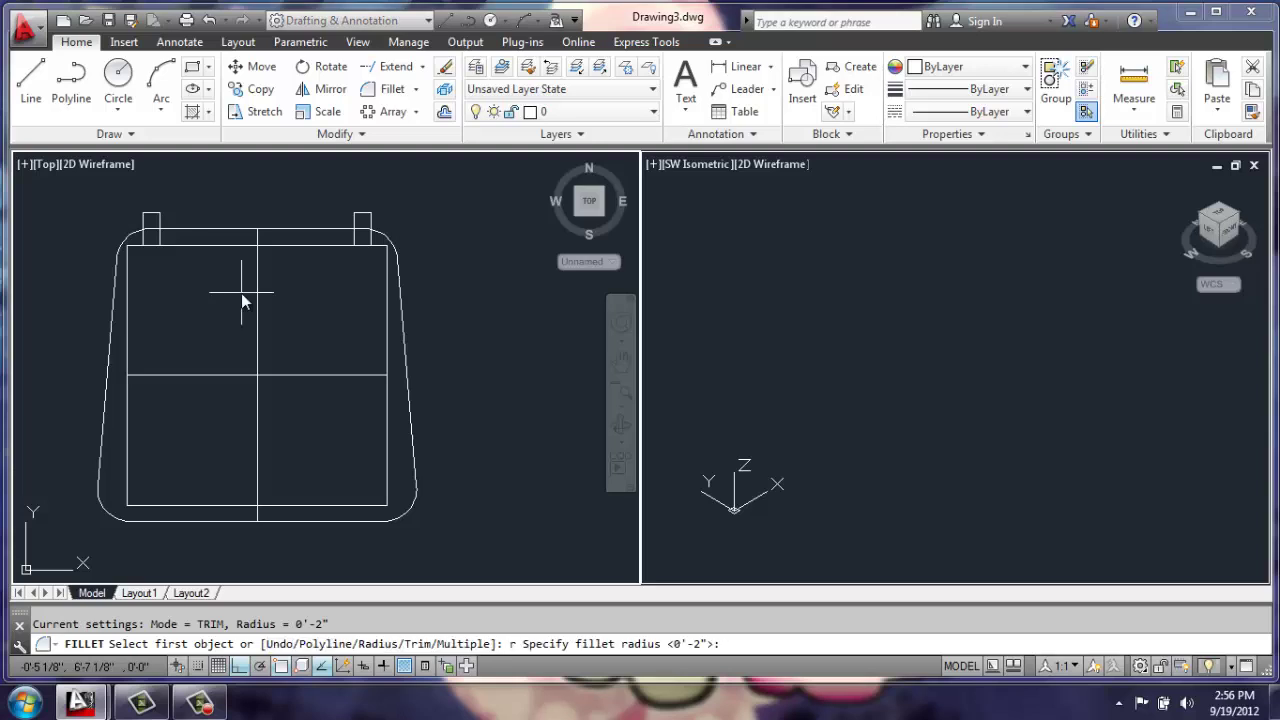
pyautogui.write('.5')
pyautogui.press('Return')
pyautogui.click(204, 246)
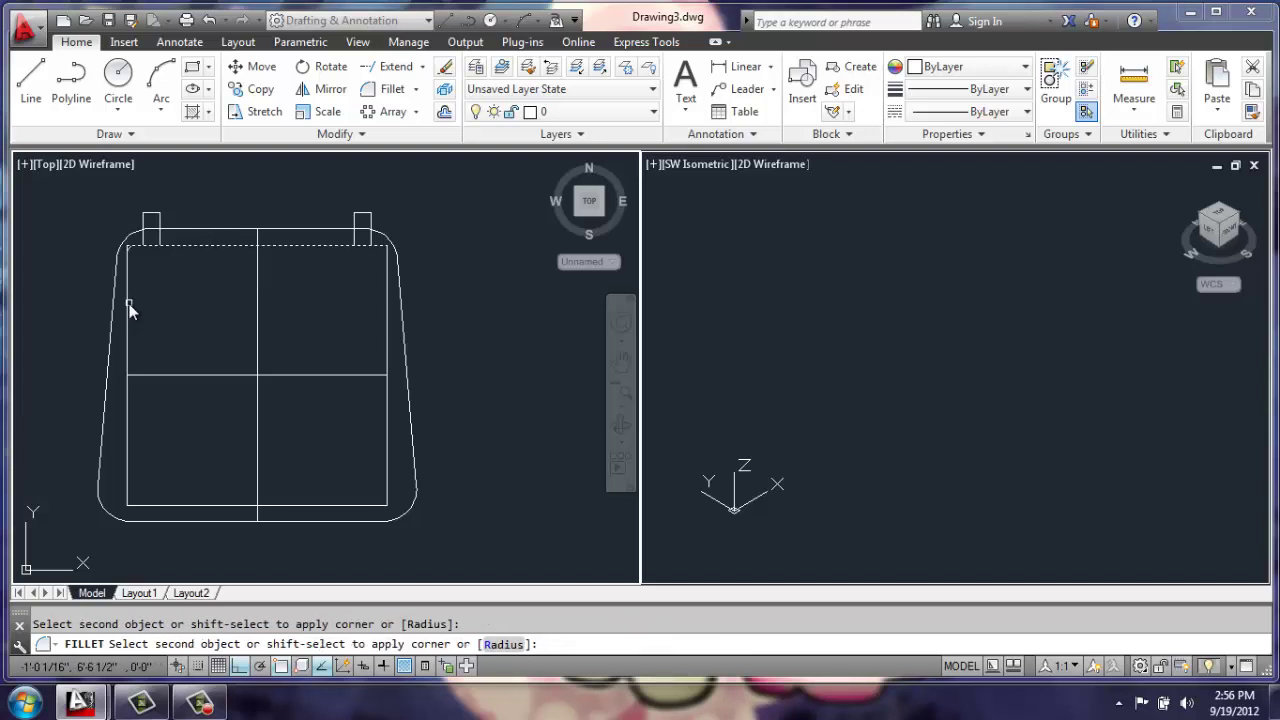
pyautogui.press('Escape')
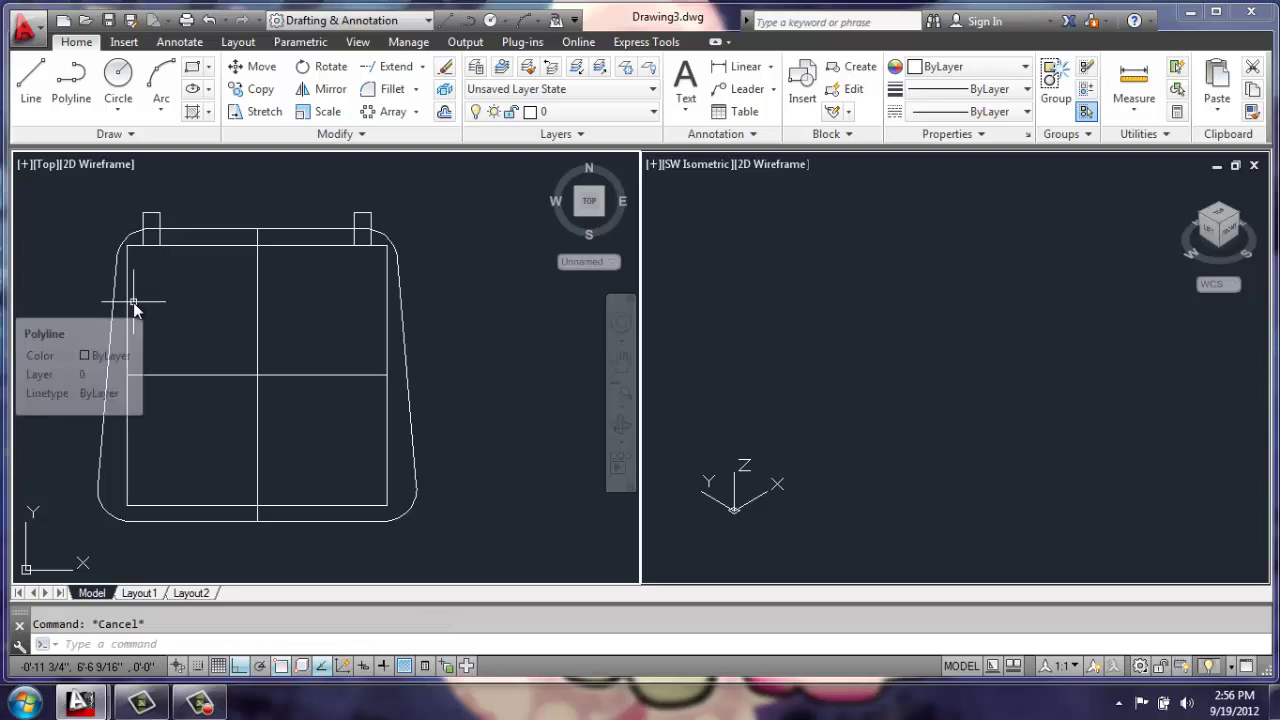
# - Fillet all four corners of the inner rectangle polyline at radius 0.5
pyautogui.write('f')
pyautogui.press('Return')
pyautogui.write('r')
pyautogui.press('Return')
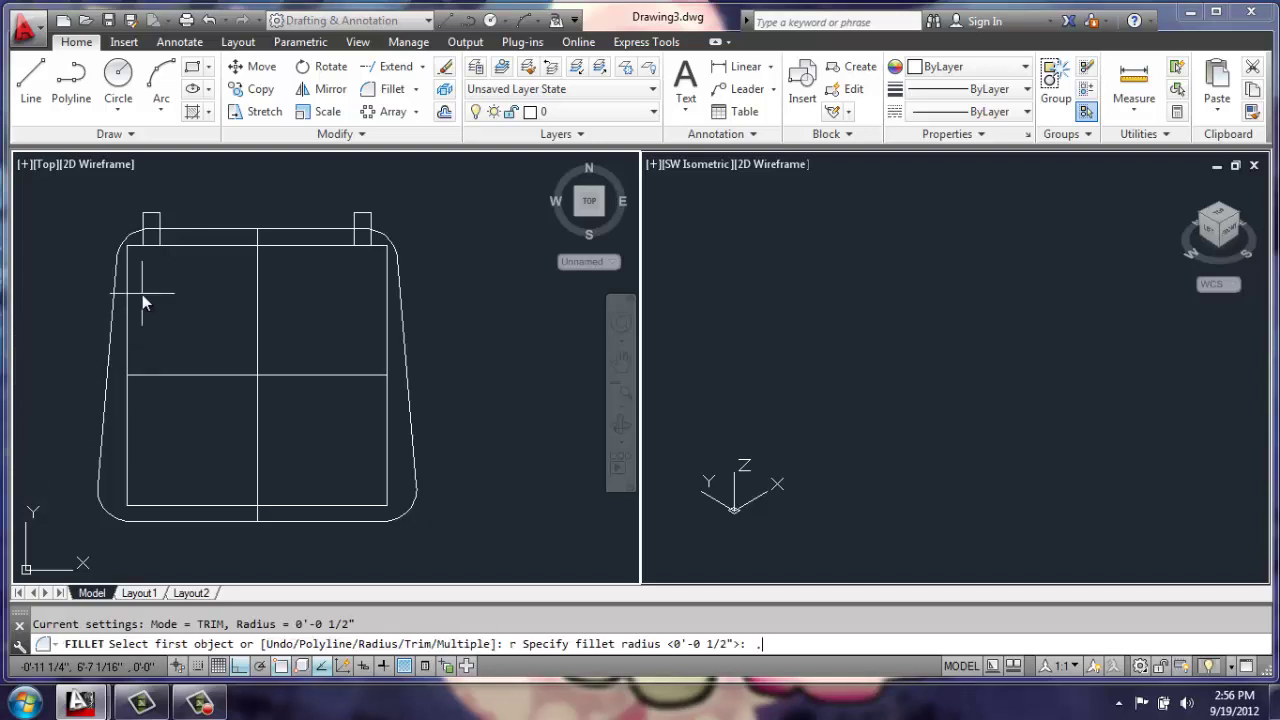
pyautogui.press('Return')
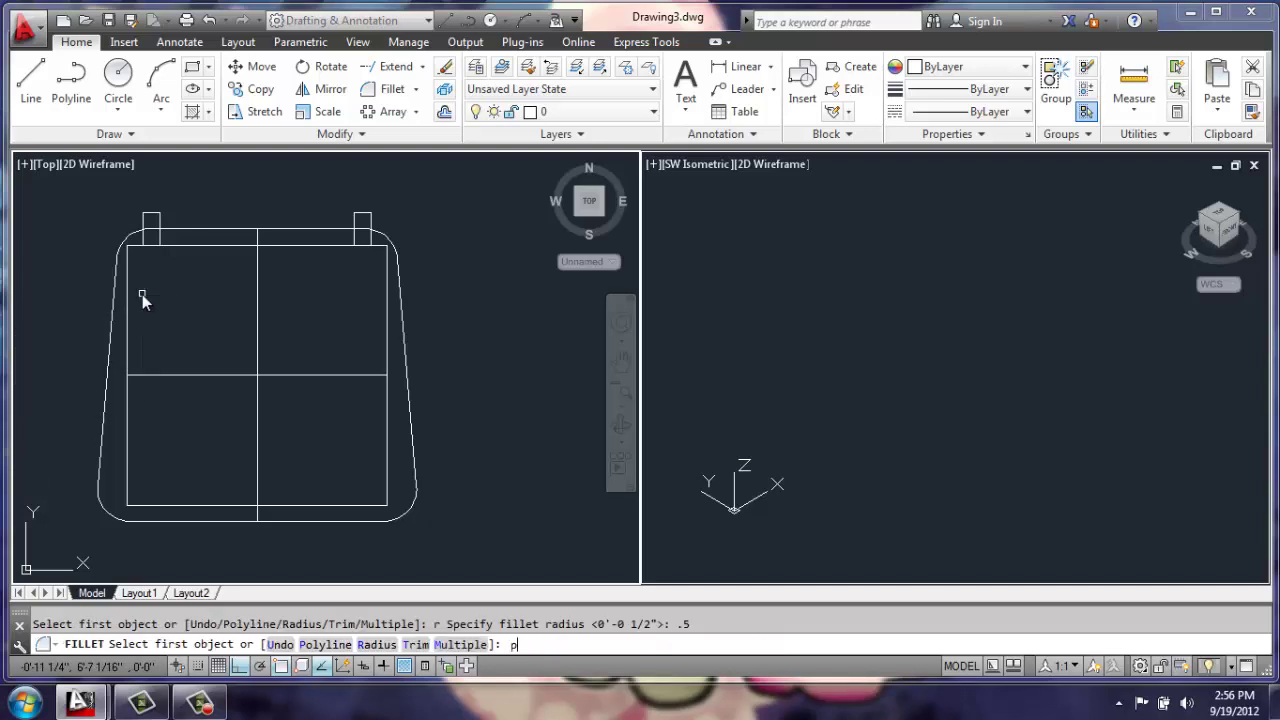
pyautogui.write('p')
pyautogui.press('Return')
pyautogui.click(219, 246)
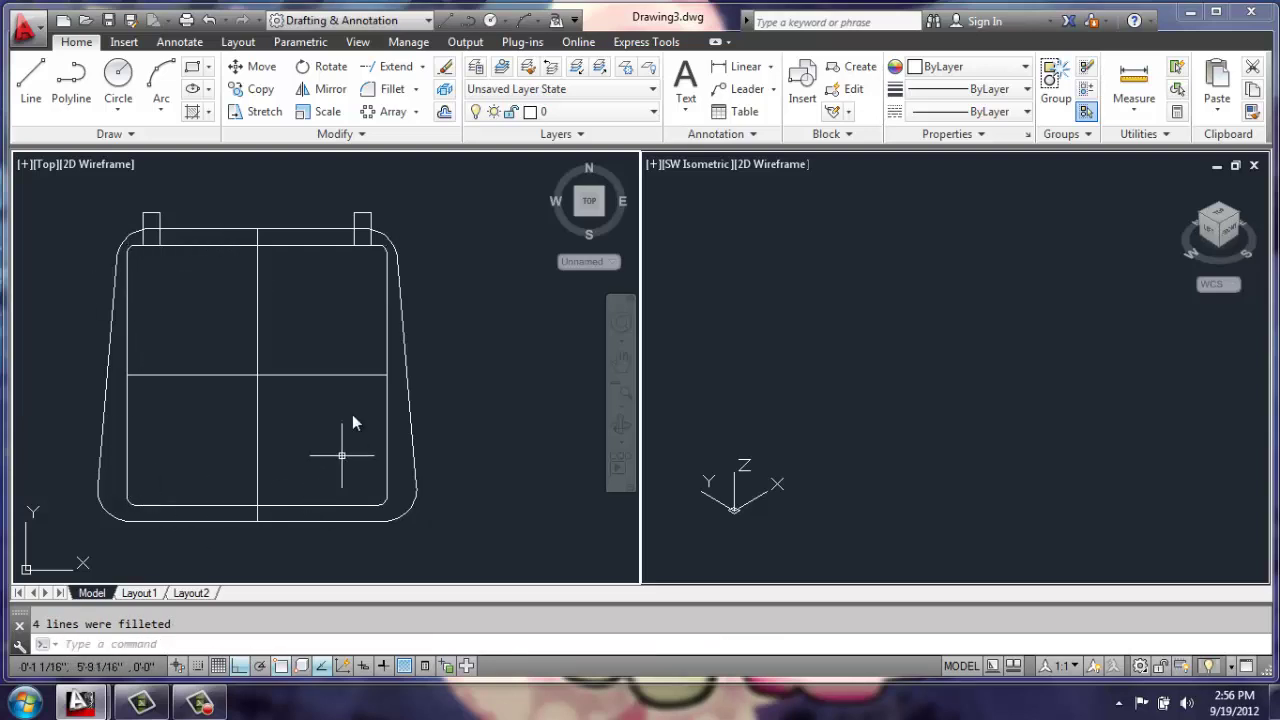
pyautogui.scroll(-2, 297, 354)
pyautogui.moveTo(359, 325); pyautogui.dragTo(309, 337, button='middle')
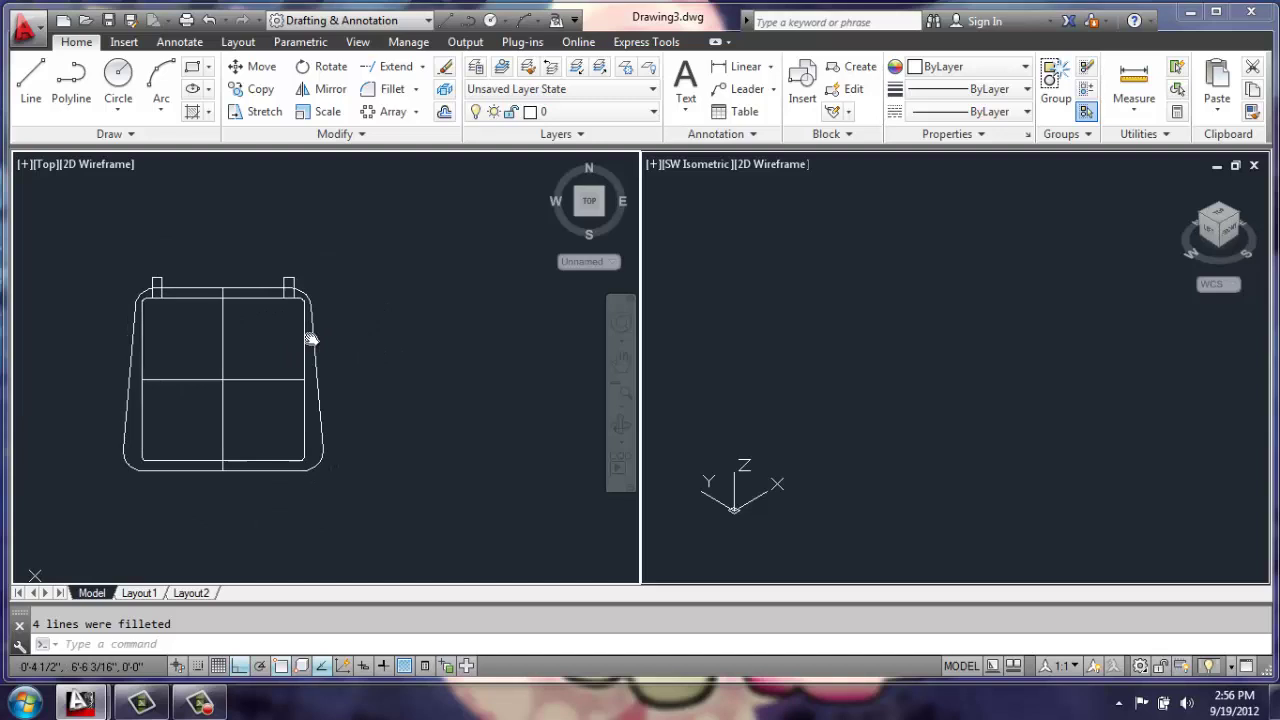
# - Draw a radius-2 circle right of the seat and a concentric radius-1.5 circle
pyautogui.click(117, 80)
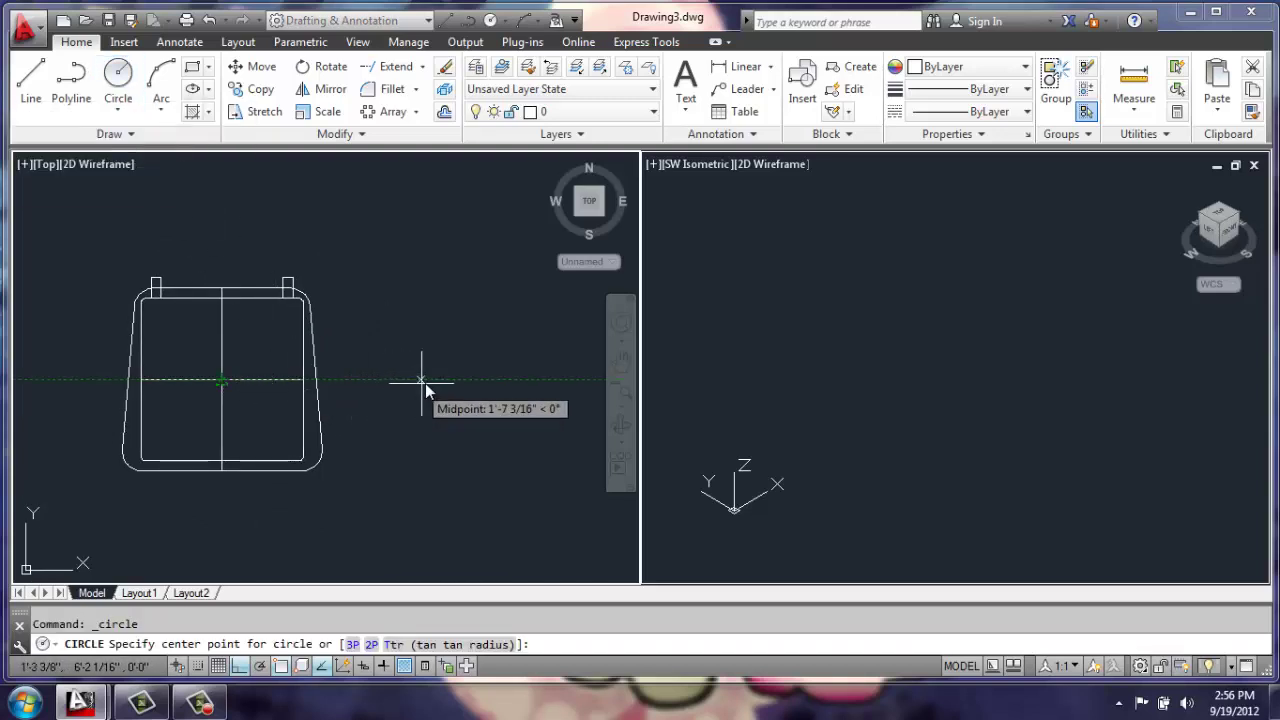
pyautogui.click(451, 380)
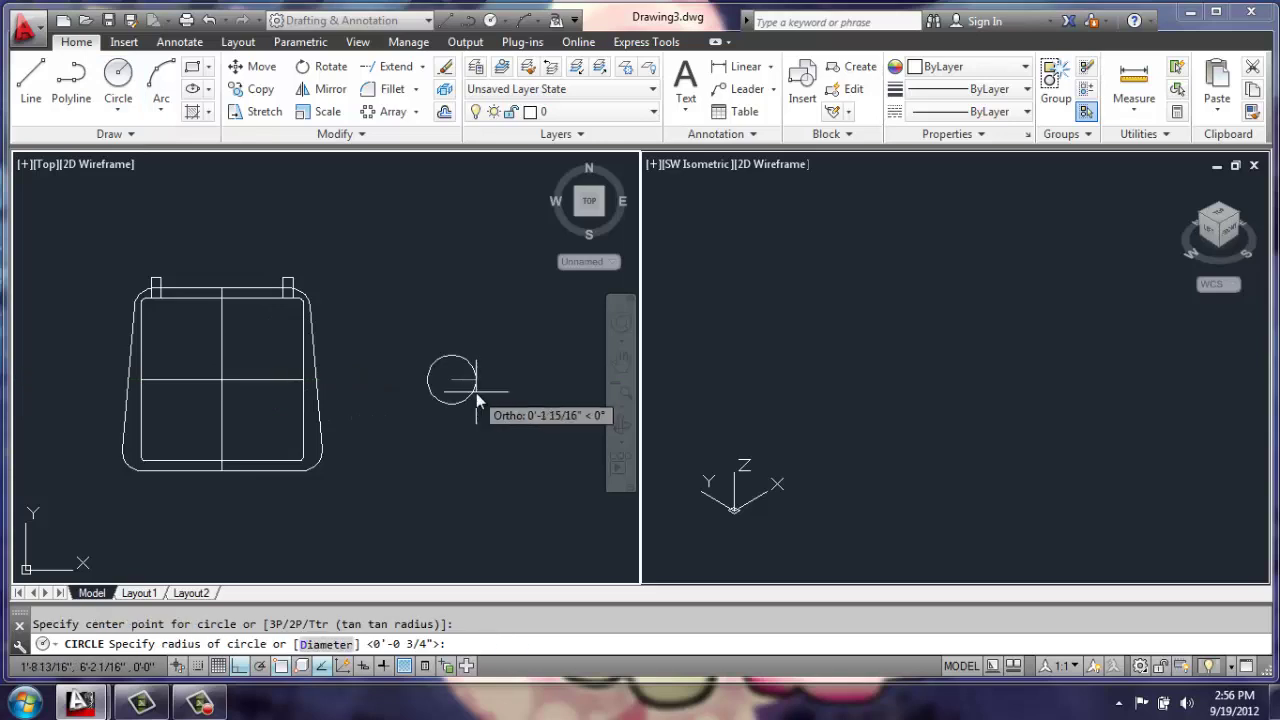
pyautogui.write('2')
pyautogui.press('Return')
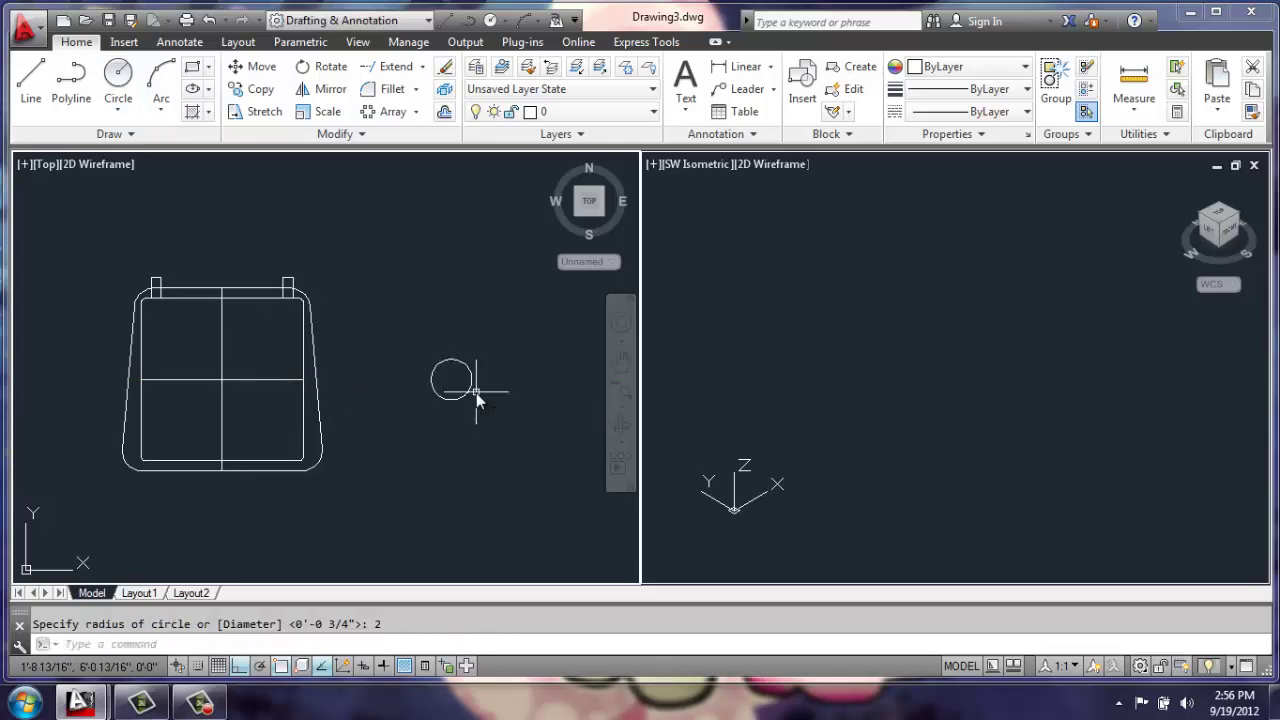
pyautogui.press('Return')
pyautogui.click(456, 390)
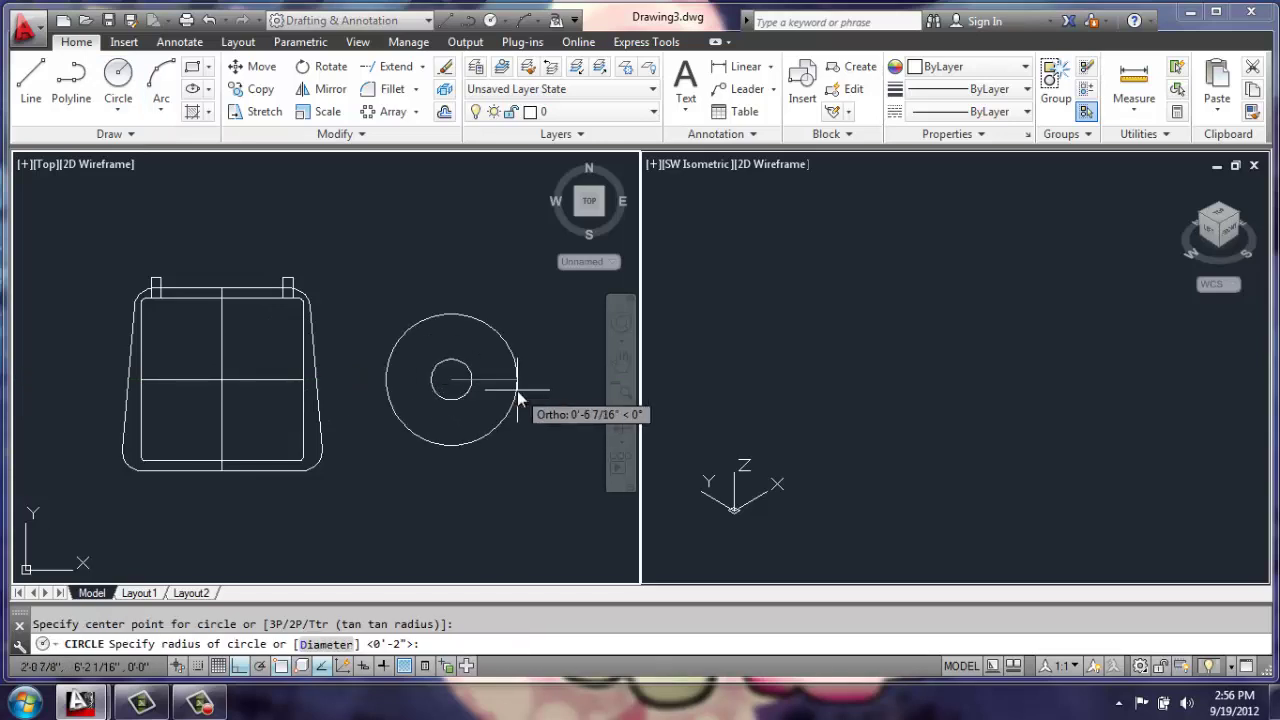
pyautogui.write('1.5')
pyautogui.press('Return')
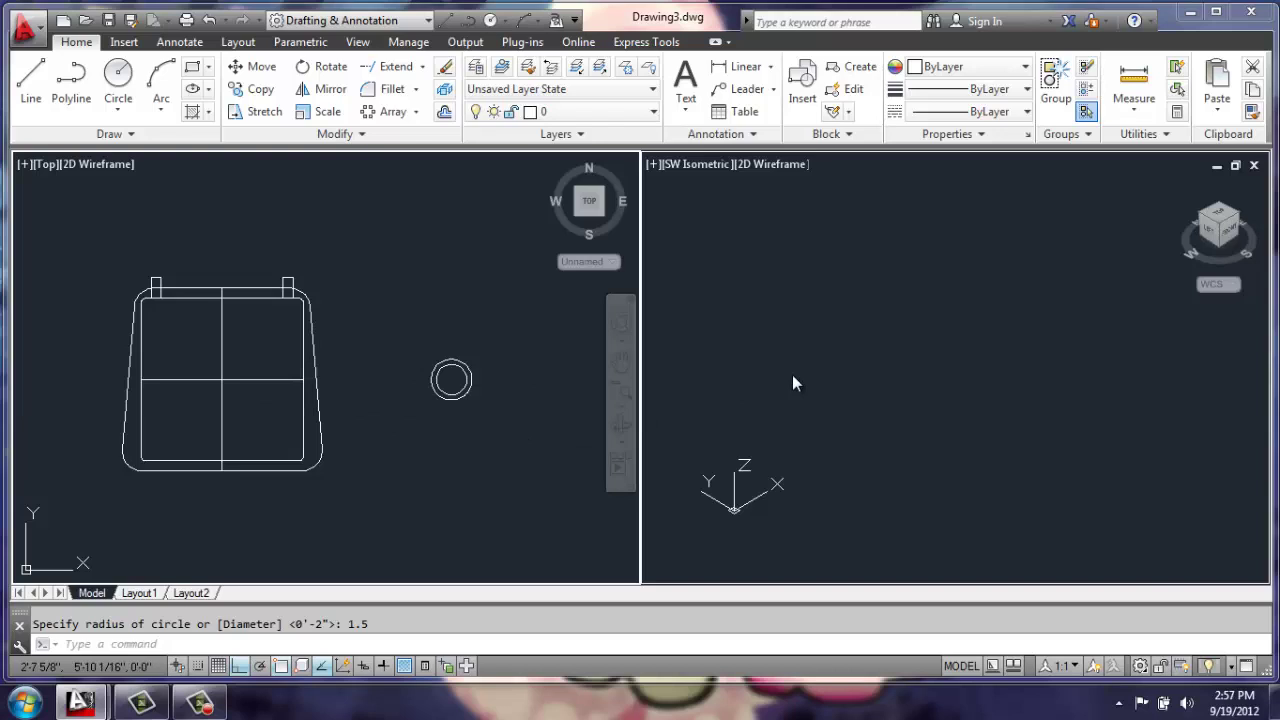
# - Zoom to all, then extrude the first circle 6 units upward into a cylinder
pyautogui.scroll(-2, 798, 387)
pyautogui.write('z')
pyautogui.press('Return')
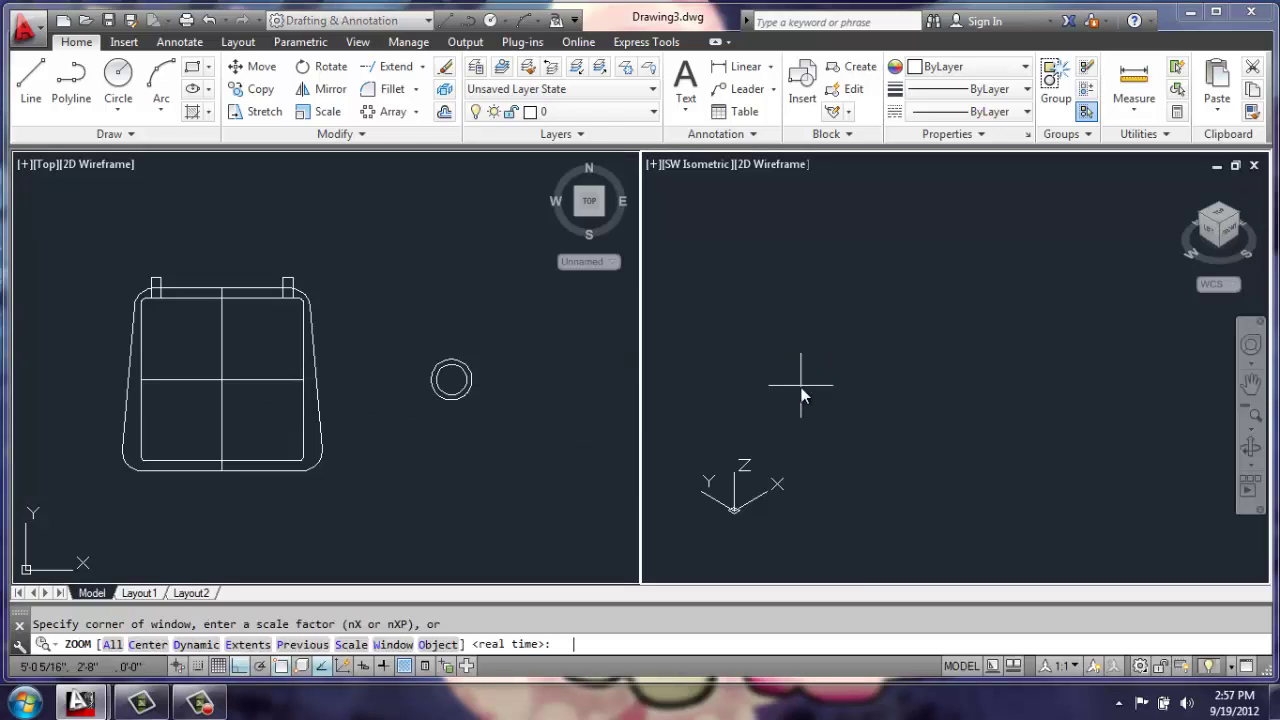
pyautogui.write('a')
pyautogui.press('Return')
pyautogui.moveTo(908, 345); pyautogui.dragTo(874, 360, button='middle')
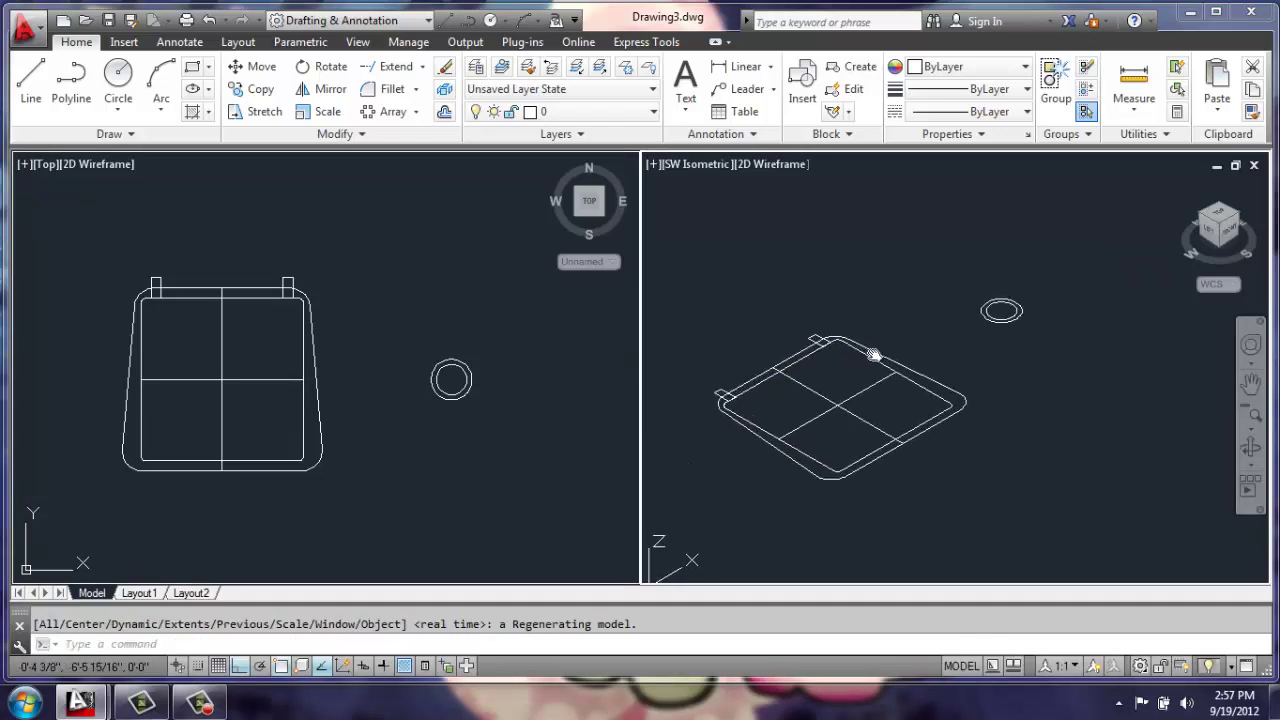
pyautogui.scroll(2, 1070, 323)
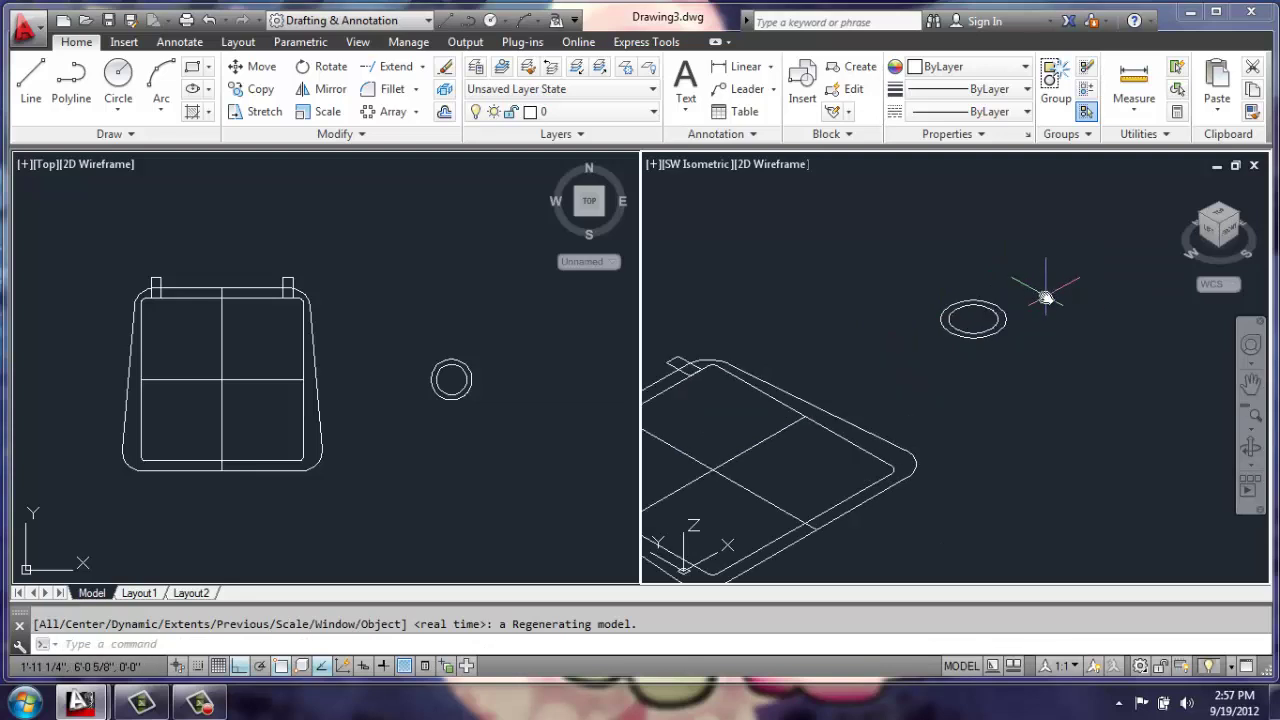
pyautogui.write('ext')
pyautogui.press('Return')
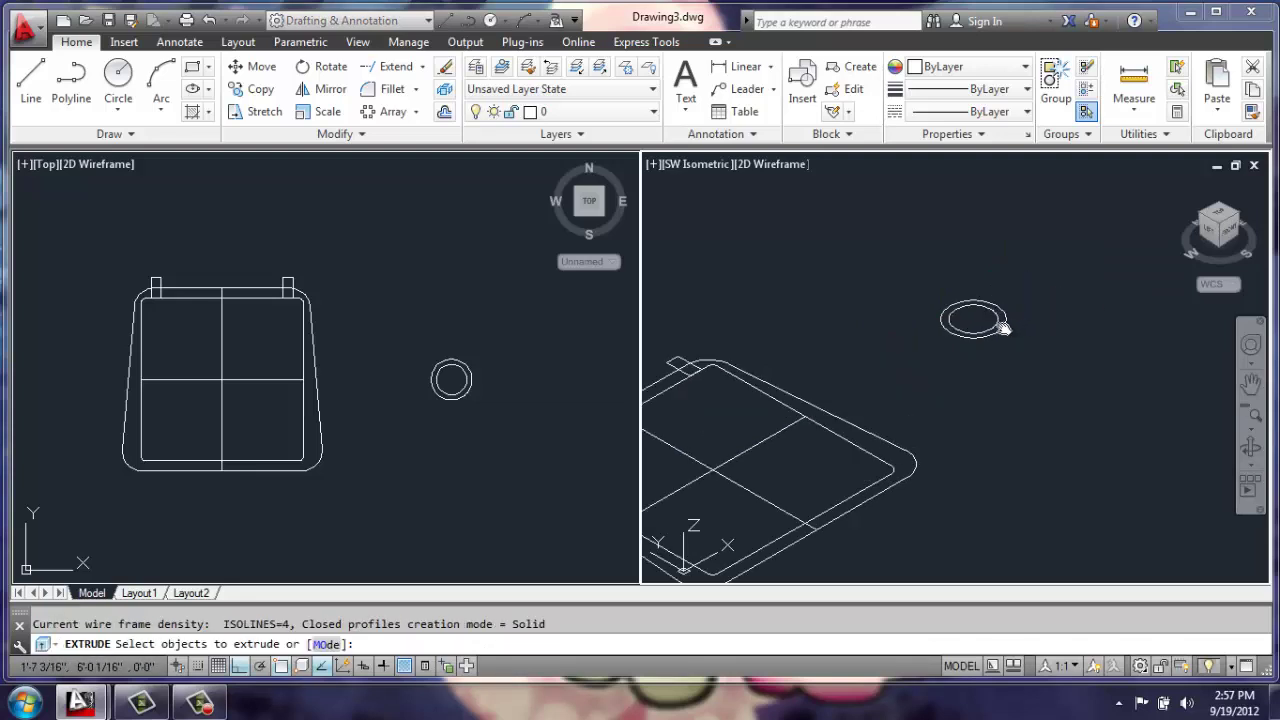
pyautogui.click(1004, 320)
pyautogui.press('Return')
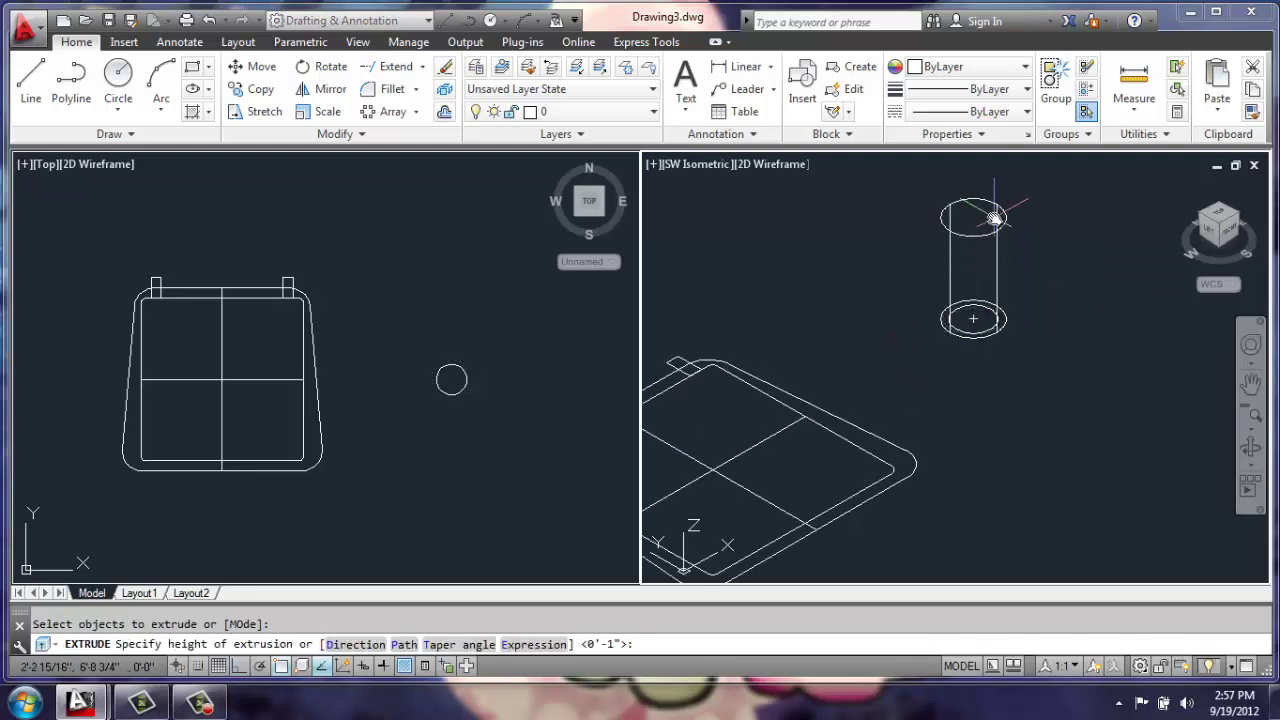
pyautogui.press('Return')
# - Extrude the remaining circle -8 units downward as the thinner lower column
pyautogui.press('Return')
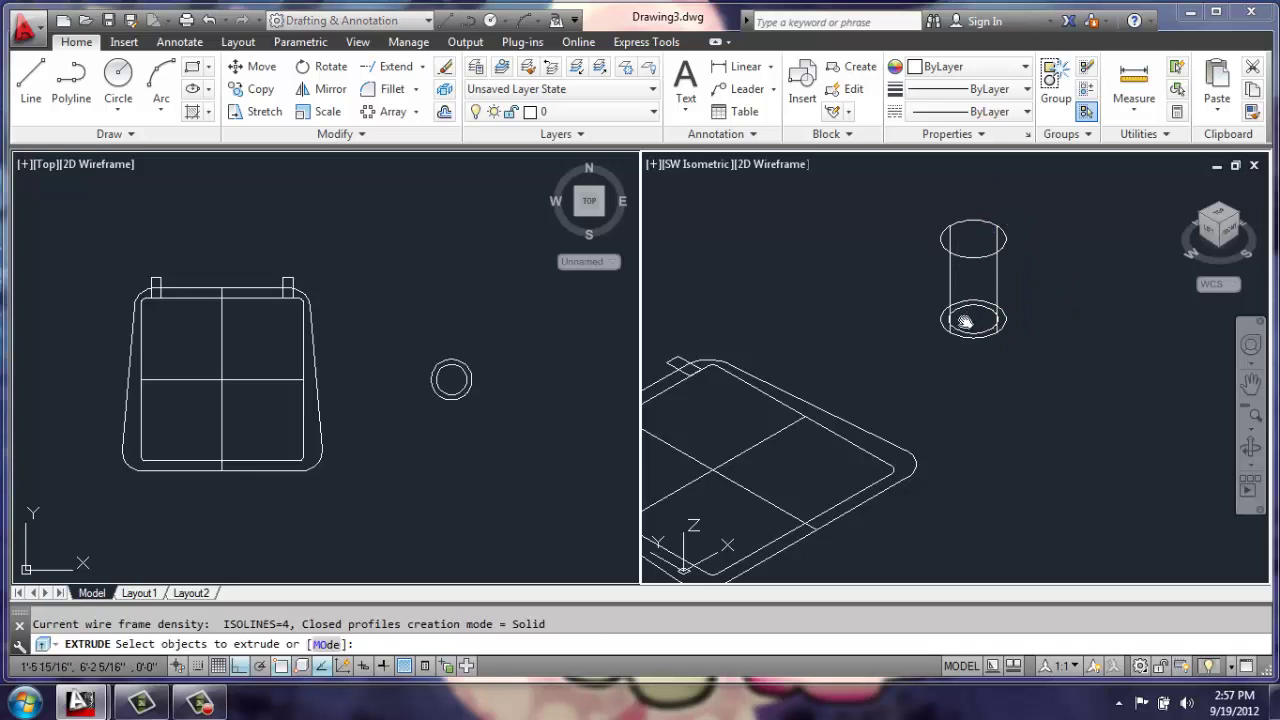
pyautogui.click(960, 333)
pyautogui.press('Return')
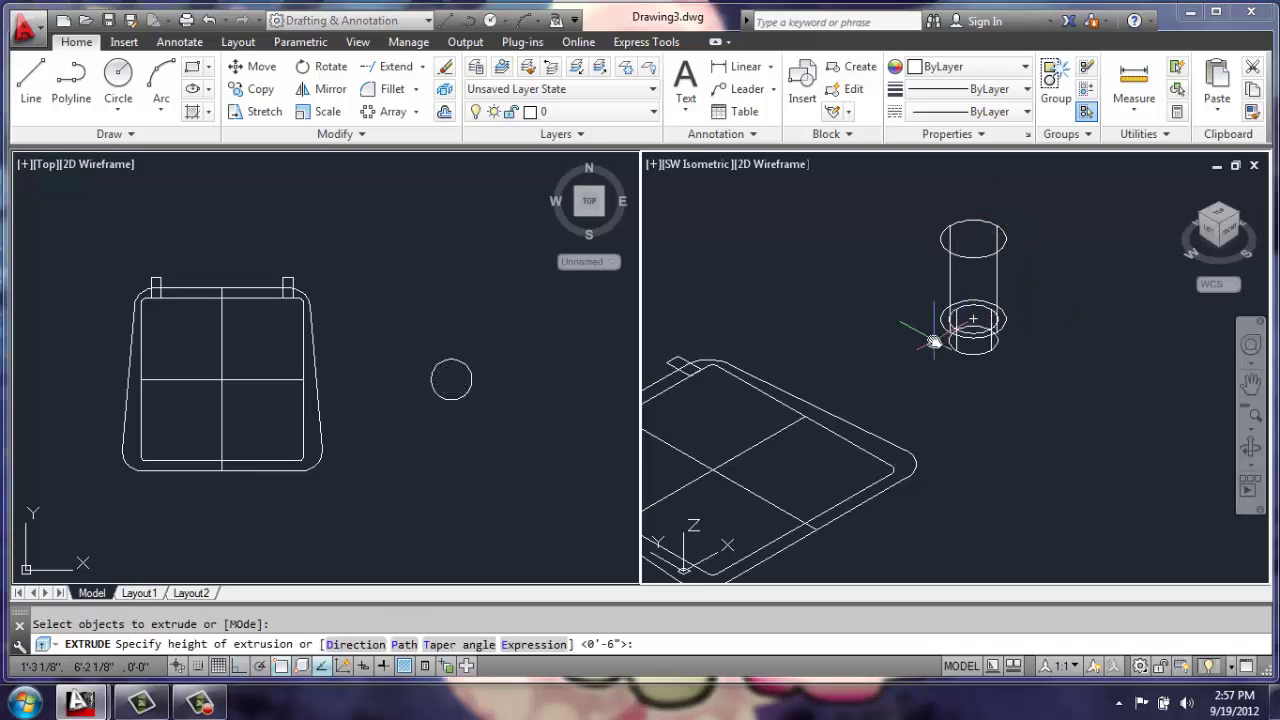
pyautogui.write('-8')
pyautogui.press('Return')
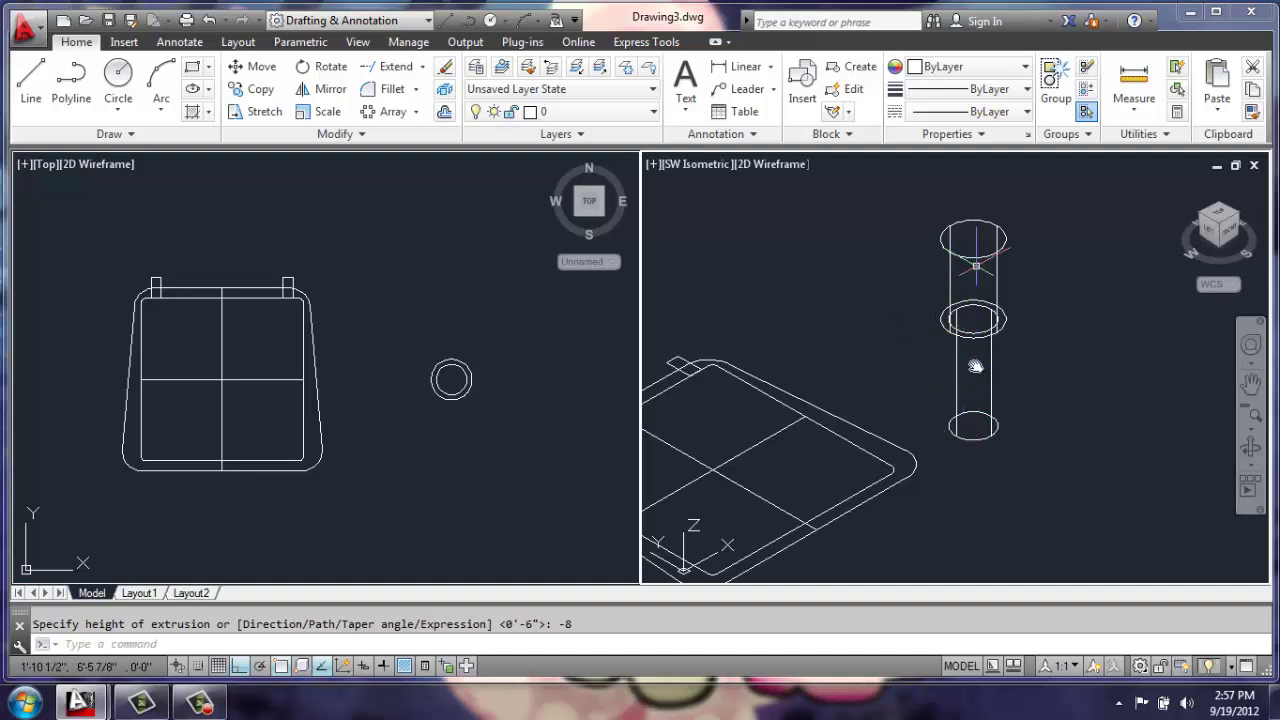
pyautogui.scroll(-2, 973, 374)
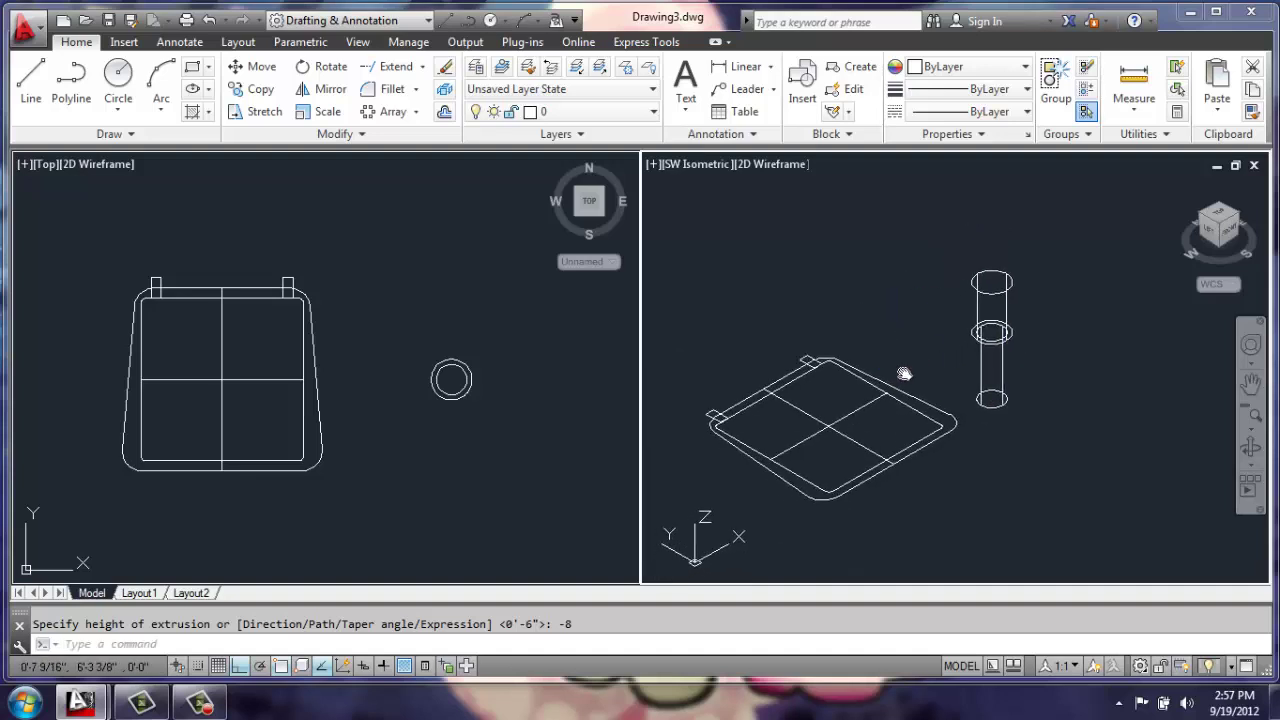
pyautogui.click(507, 433)
pyautogui.scroll(-2, 439, 424)
pyautogui.moveTo(497, 376); pyautogui.dragTo(383, 387, button='middle')
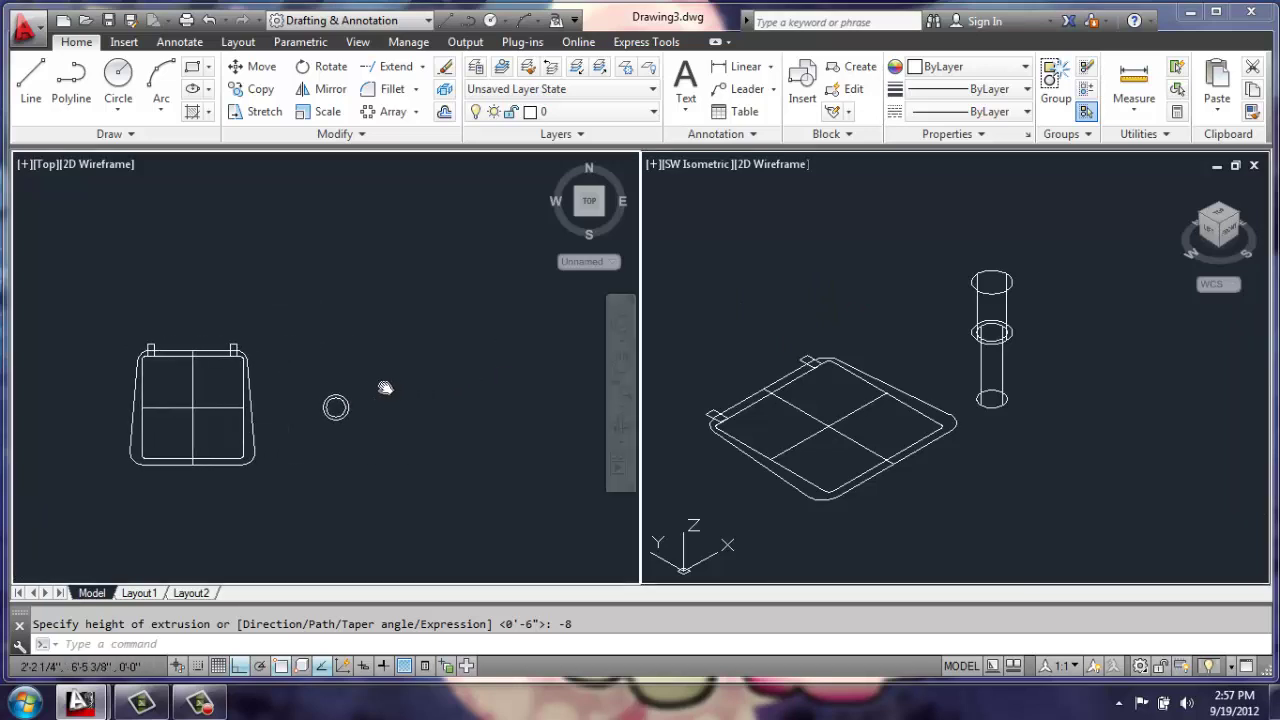
# - Set the left viewport to Front and draw a polyline 12 across, then 4 down
pyautogui.click(44, 164)
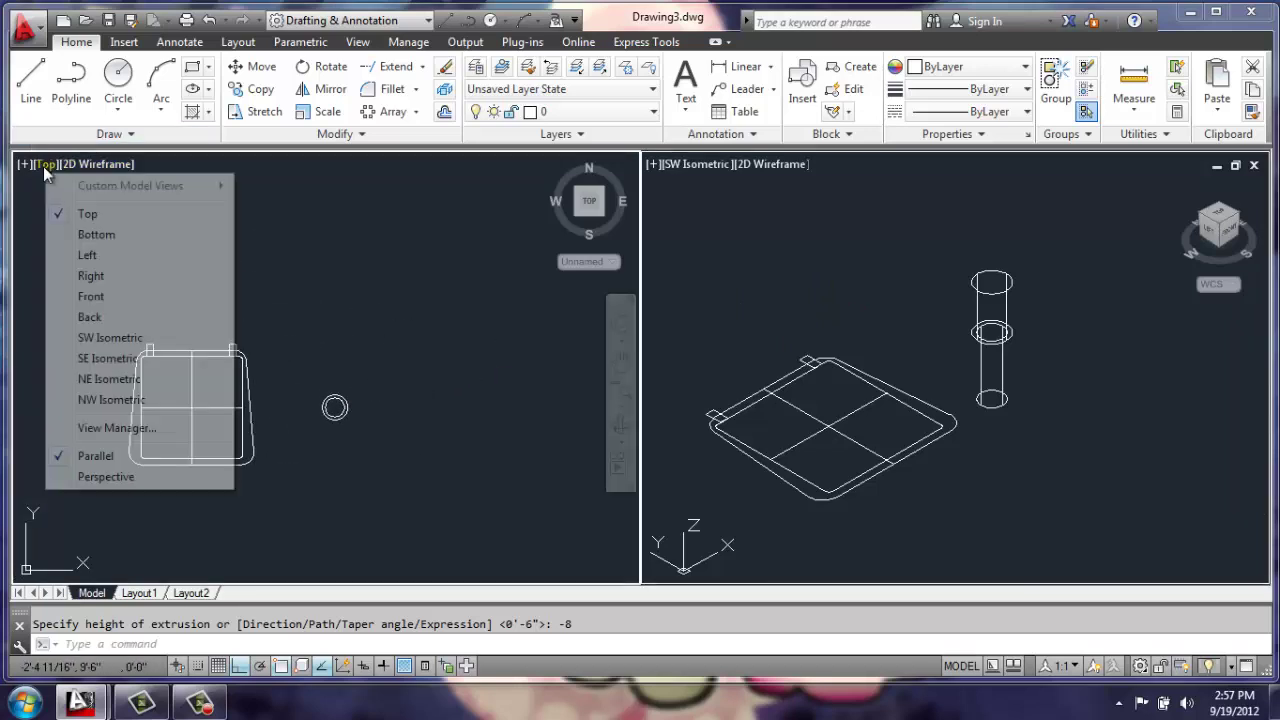
pyautogui.click(91, 296)
pyautogui.moveTo(450, 313); pyautogui.dragTo(331, 337, button='middle')
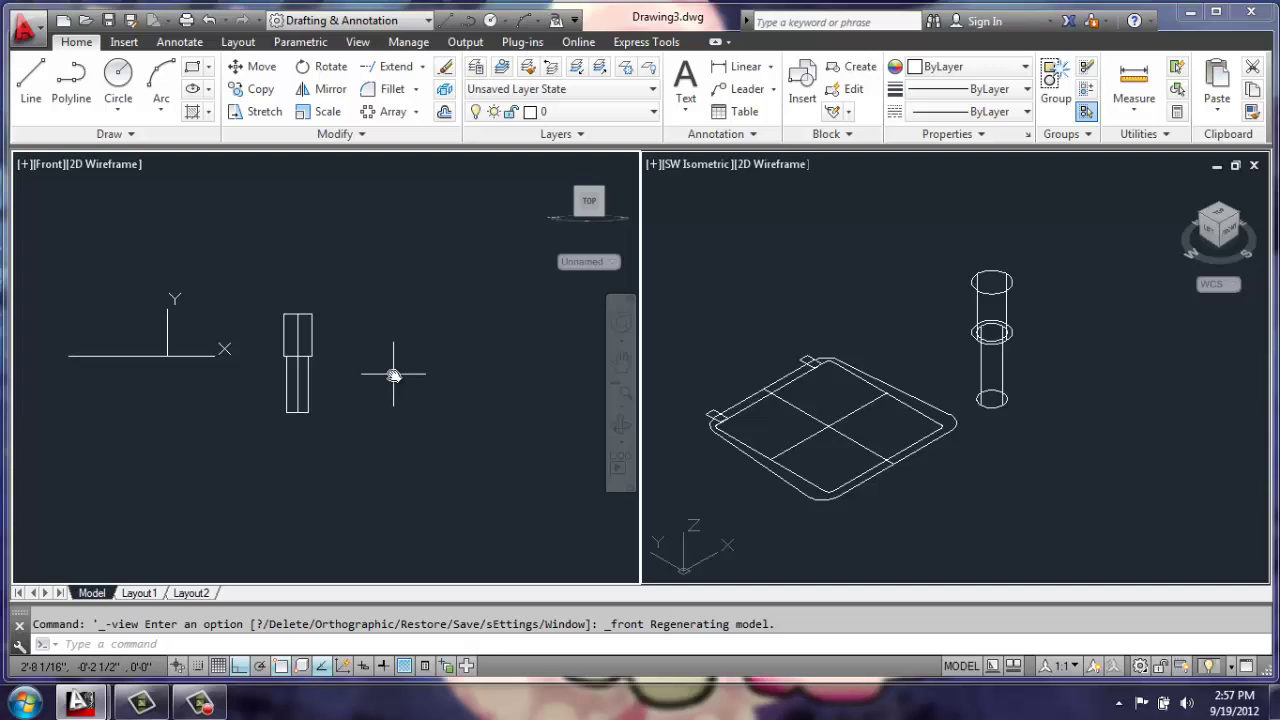
pyautogui.click(71, 82)
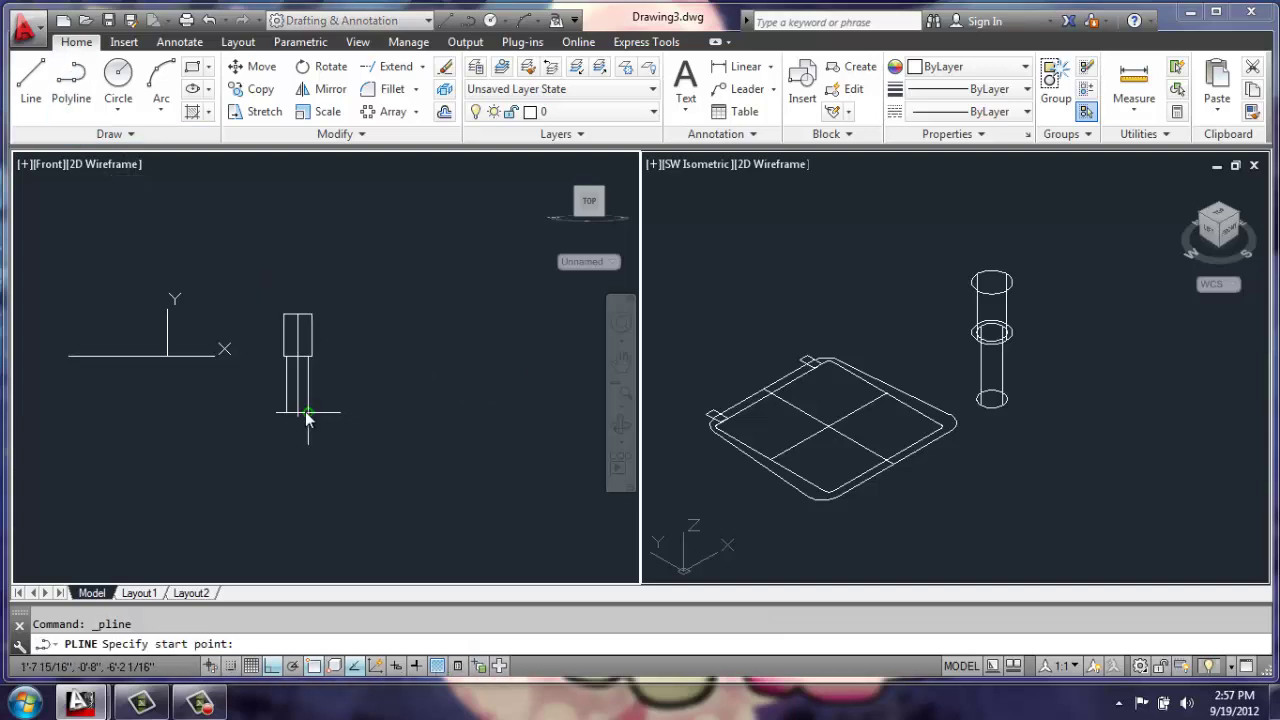
pyautogui.click(408, 411)
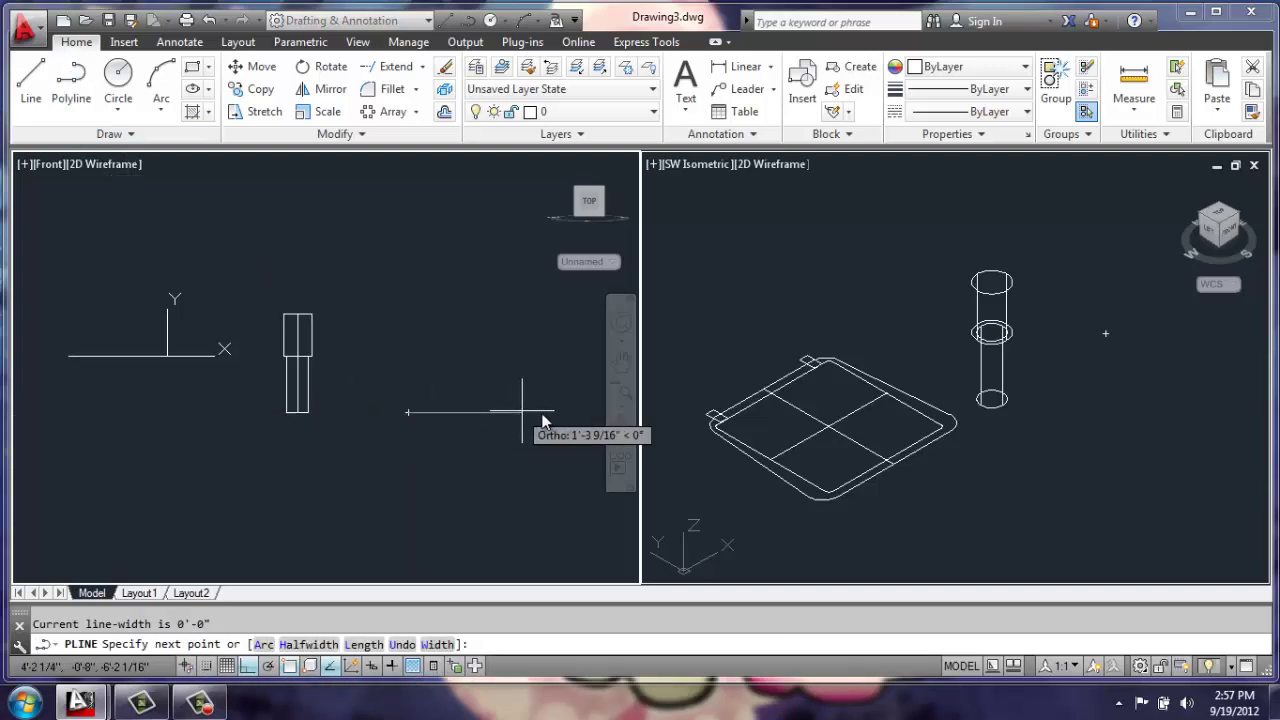
pyautogui.write('12')
pyautogui.press('Return')
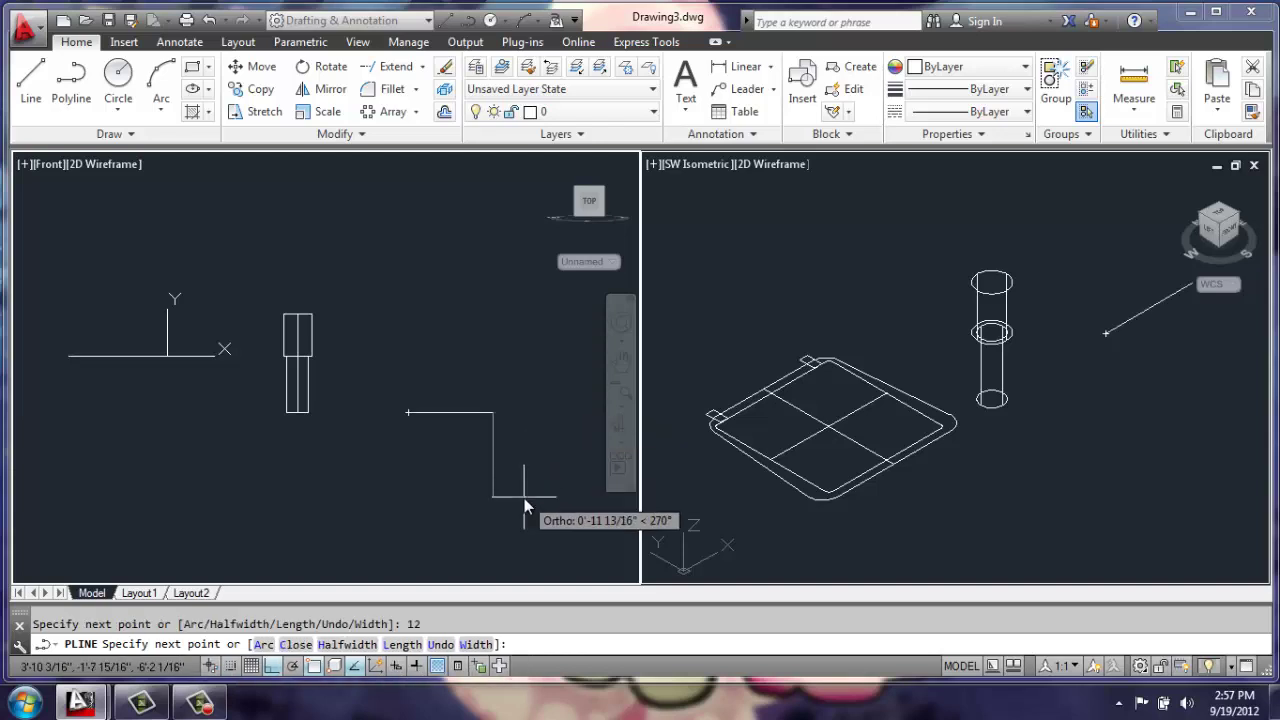
pyautogui.write('4')
pyautogui.press('Return')
pyautogui.press('Return')
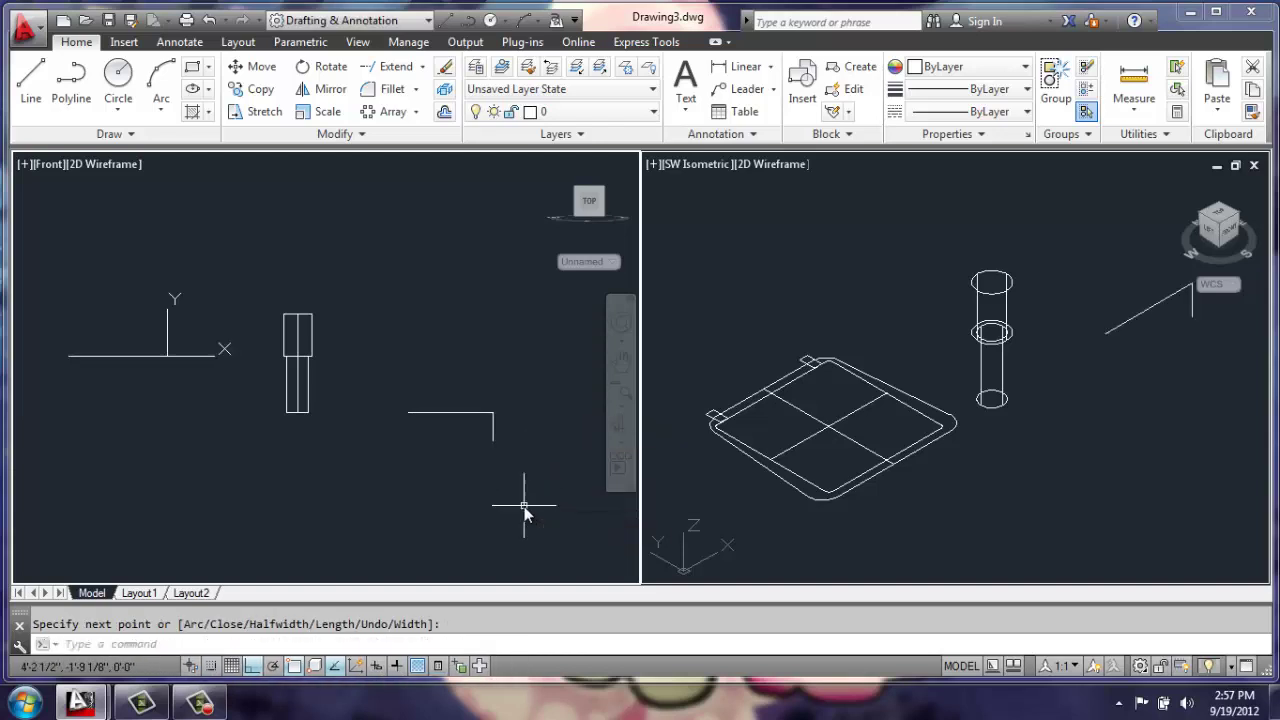
# - Fillet the polyline's bend with radius 3 using the Polyline option
pyautogui.write('f')
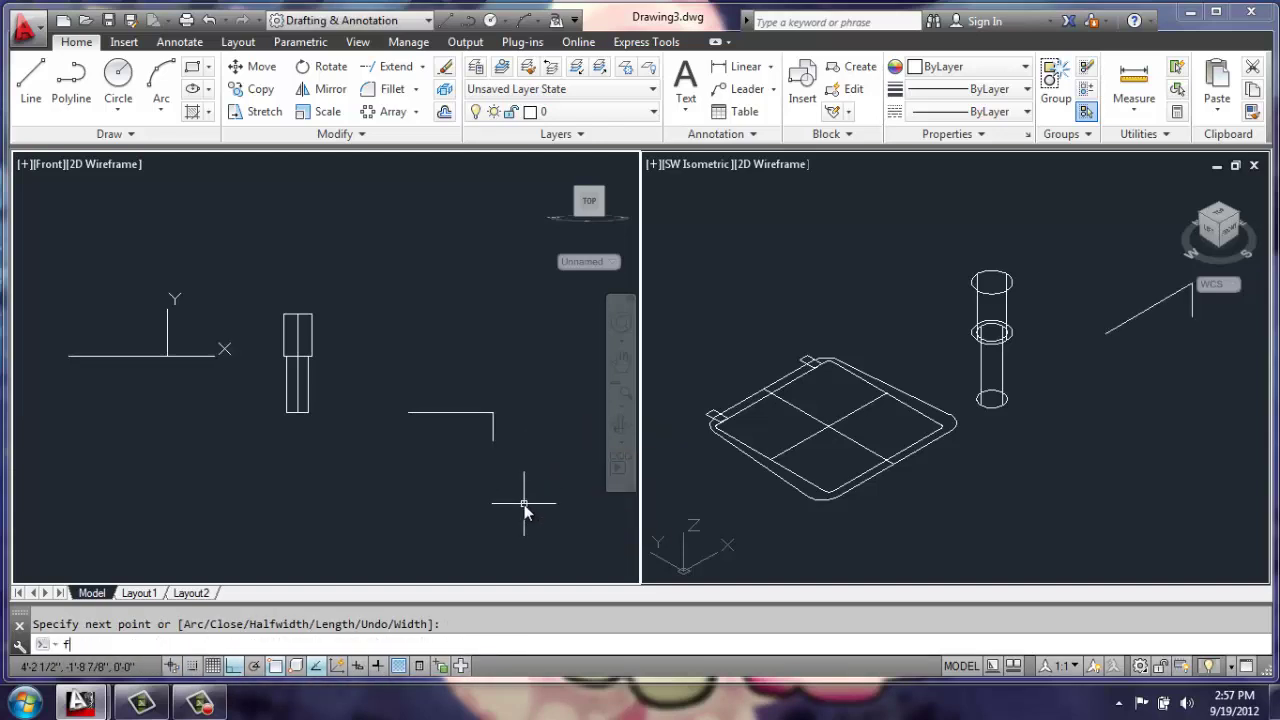
pyautogui.press('Return')
pyautogui.write('r')
pyautogui.press('Return')
pyautogui.write('3')
pyautogui.press('Return')
pyautogui.write('p')
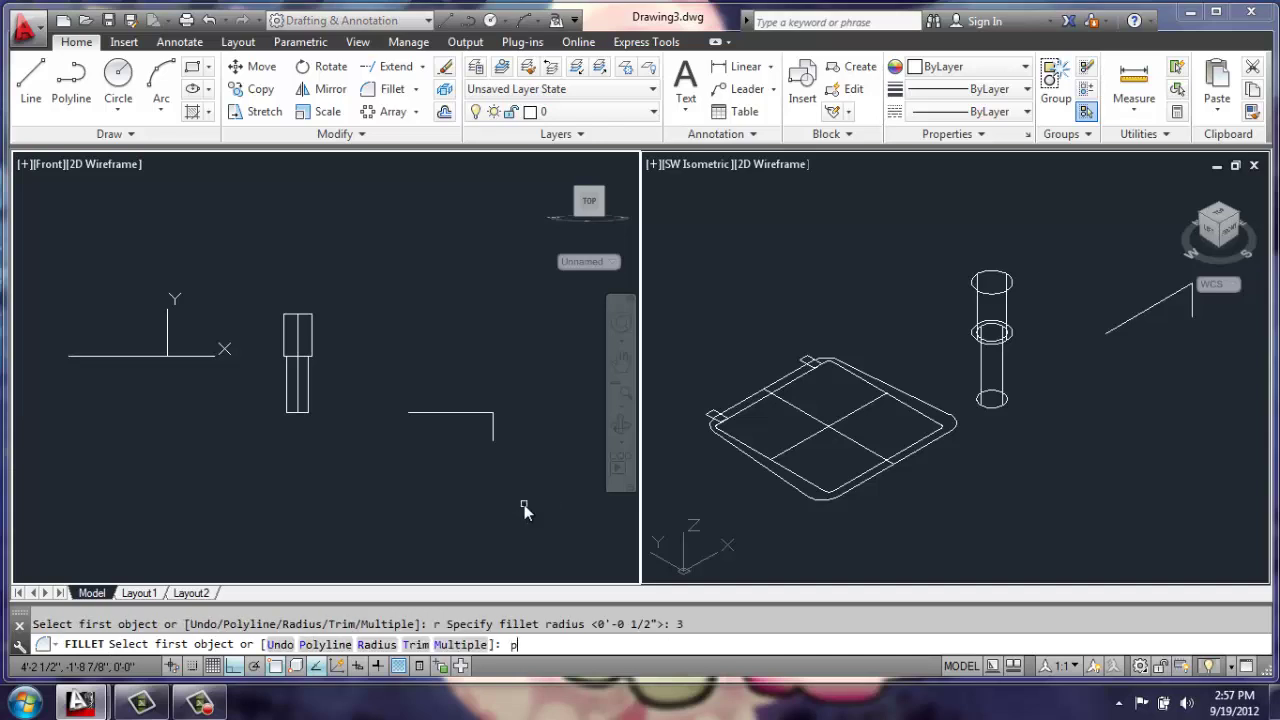
pyautogui.press('Return')
pyautogui.click(482, 414)
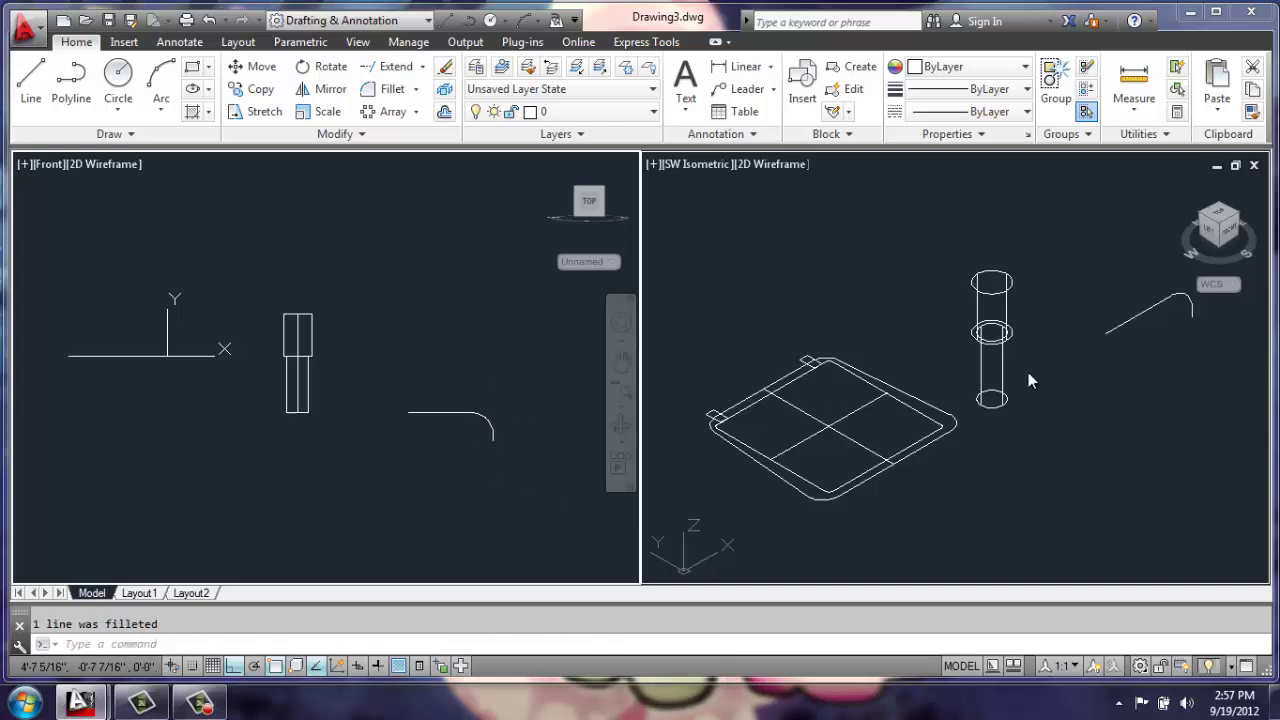
pyautogui.scroll(-5, 1028, 372)
pyautogui.moveTo(1100, 370); pyautogui.dragTo(1055, 385, button='middle')
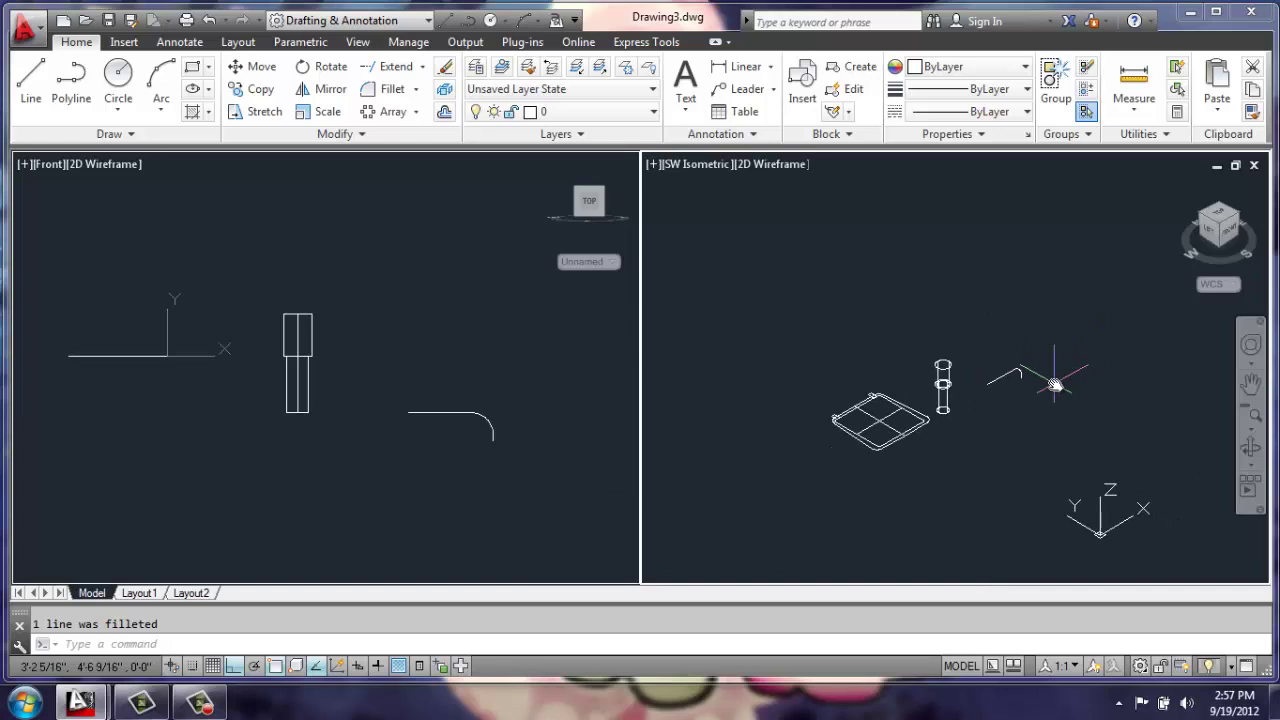
pyautogui.scroll(6, 1055, 385)
pyautogui.moveTo(763, 334); pyautogui.dragTo(769, 389, button='middle')
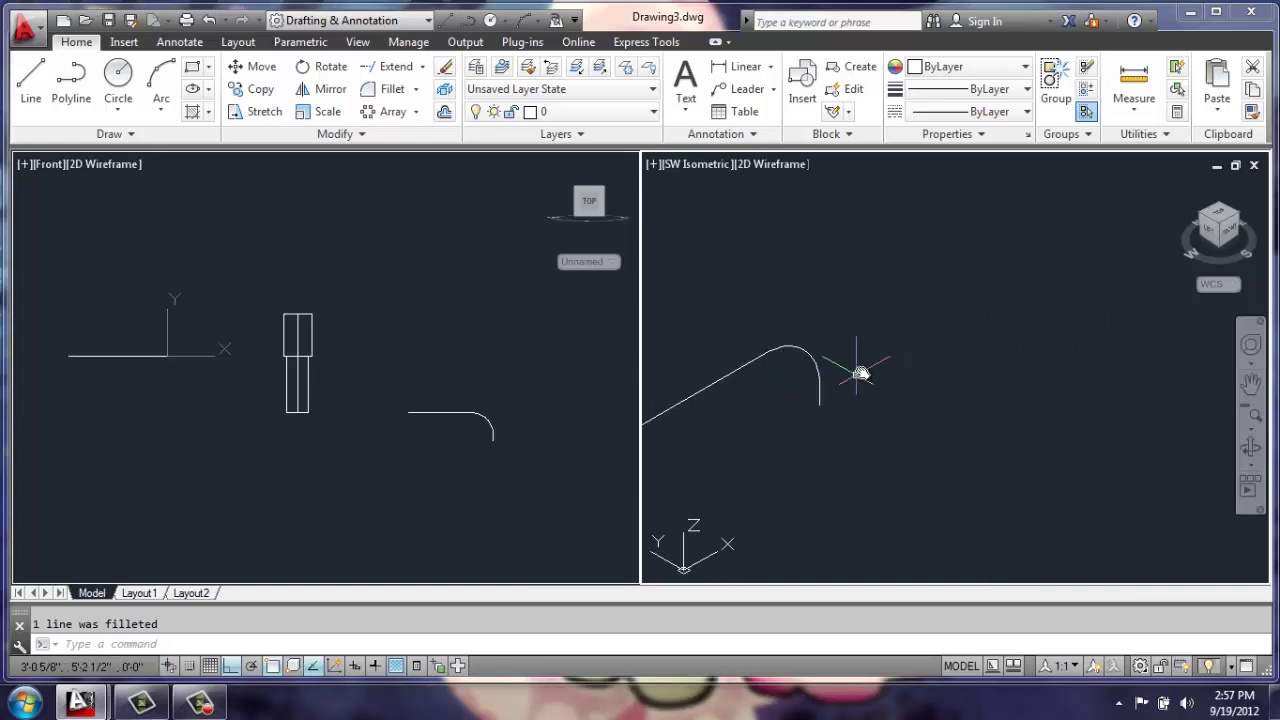
# - Draw a closed square polyline with 1-unit sides starting at the path's end point
pyautogui.write('pl')
pyautogui.press('Return')
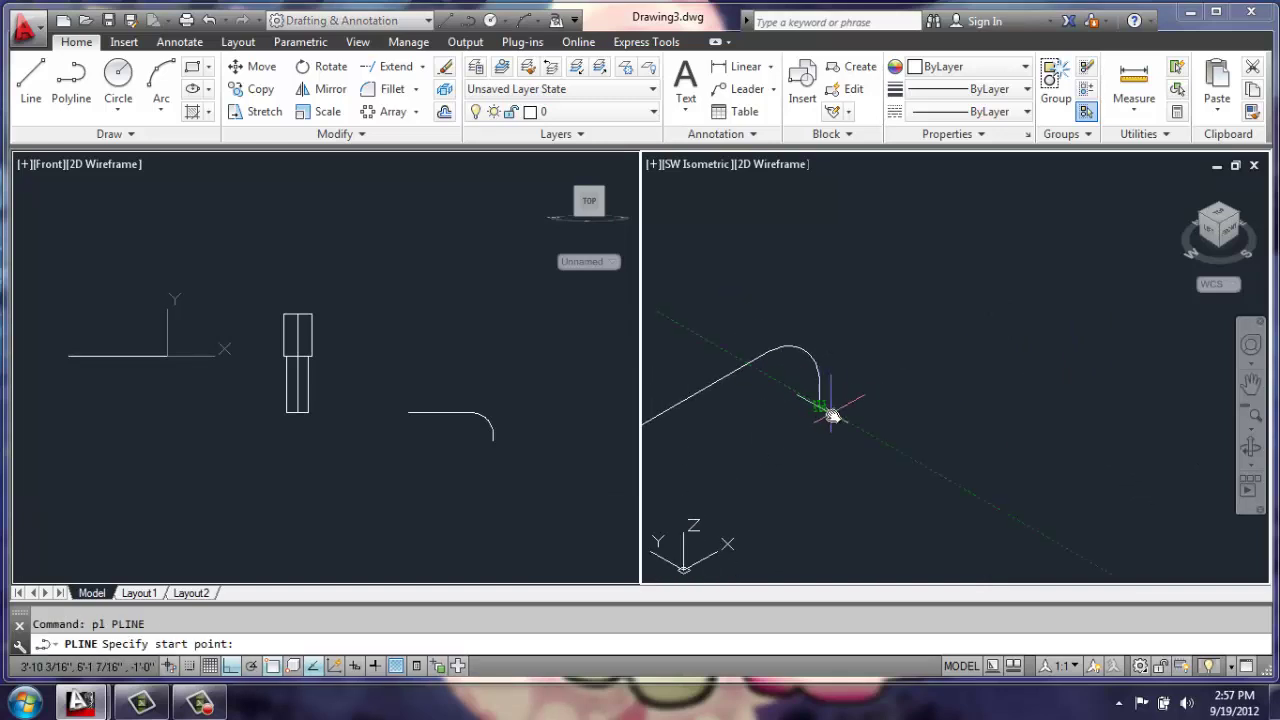
pyautogui.click(843, 420)
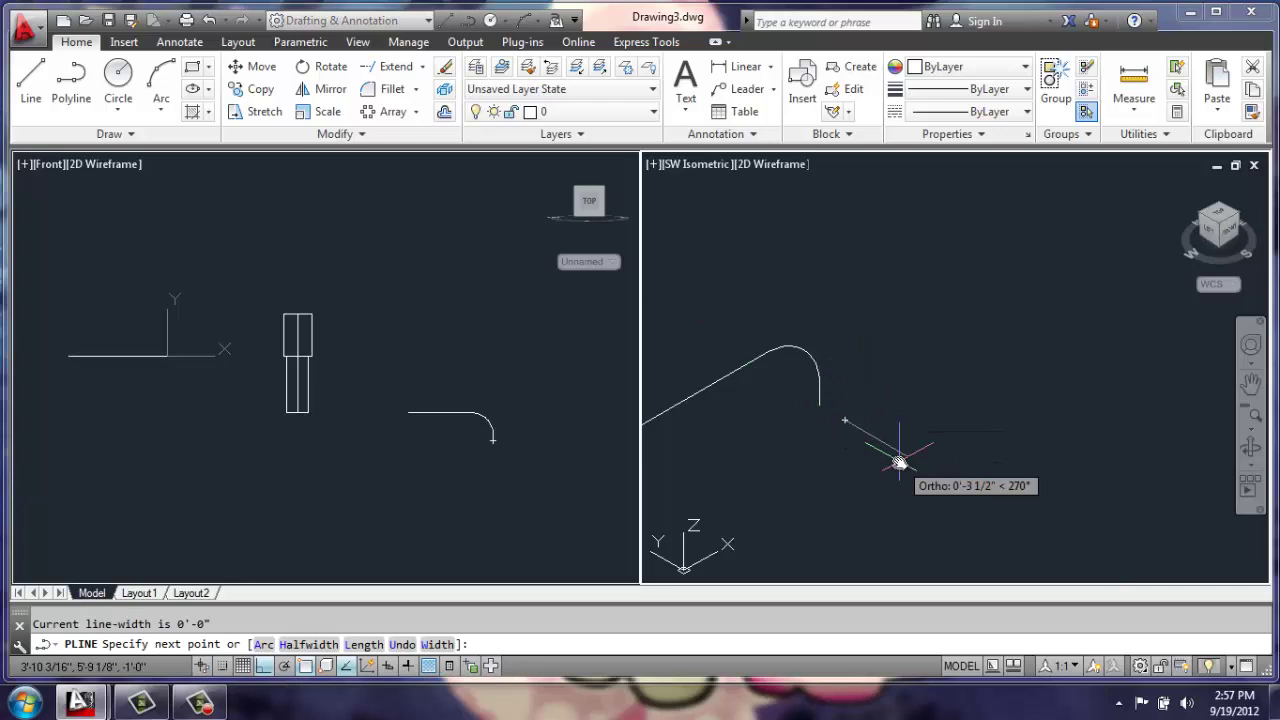
pyautogui.press('Return')
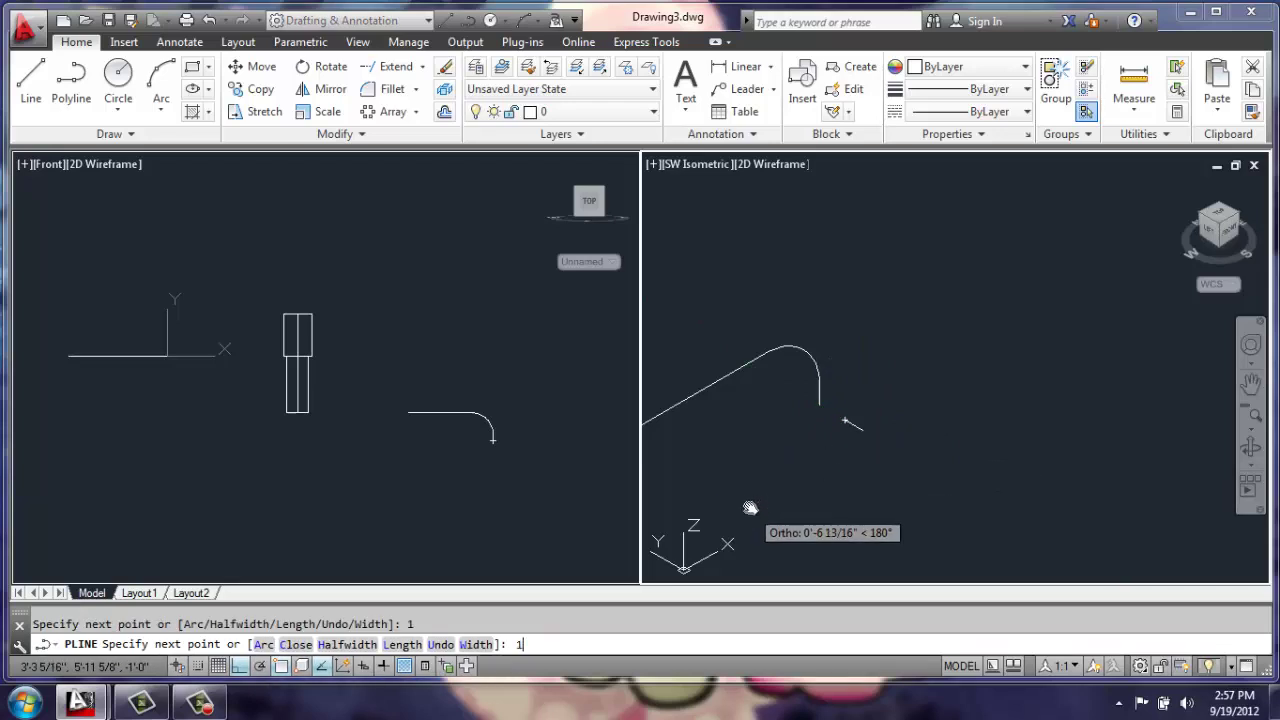
pyautogui.write('c')
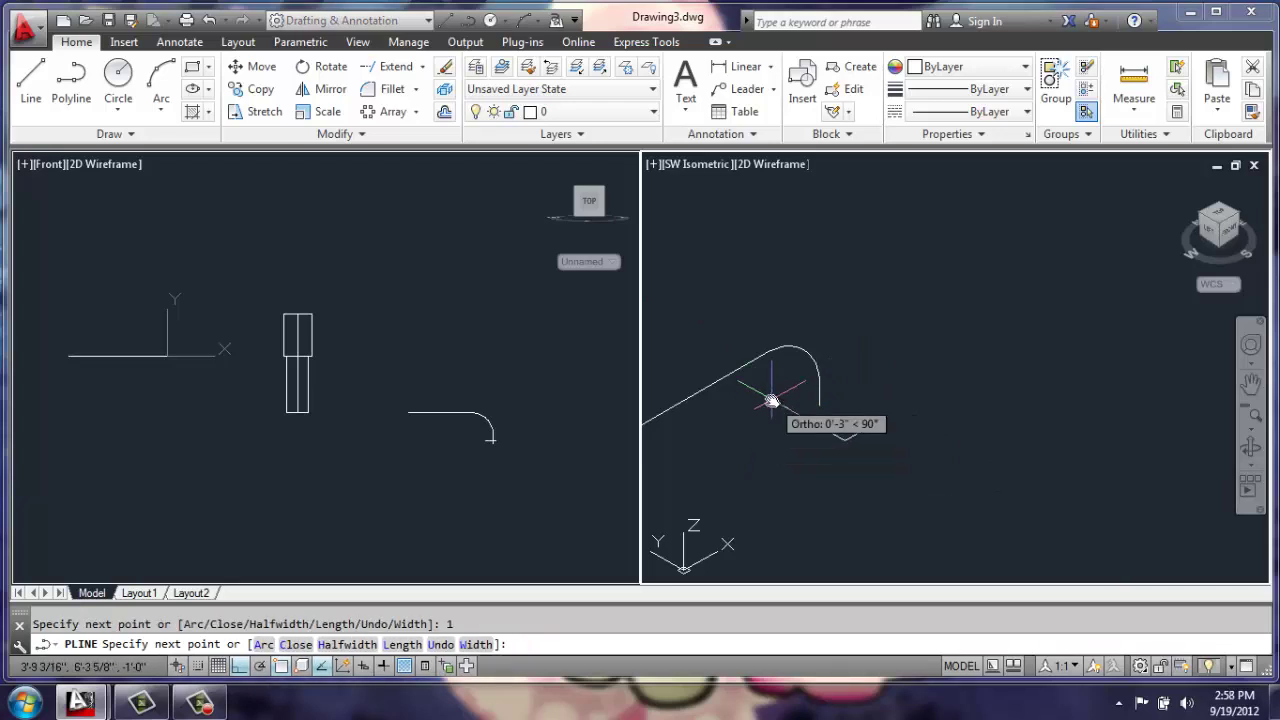
pyautogui.press('Return')
pyautogui.scroll(5, 846, 437)
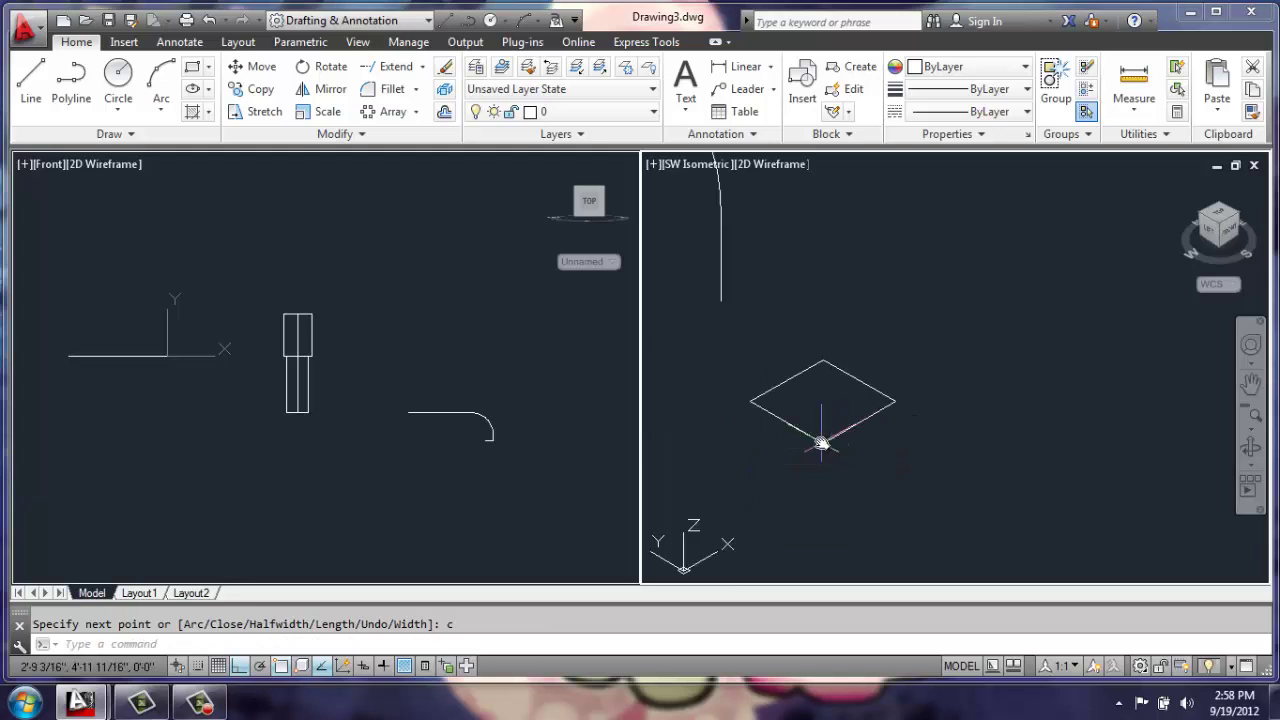
# - Fillet all four corners of the square at radius .25 using the Polyline option
pyautogui.write('f')
pyautogui.press('Return')
pyautogui.write('r')
pyautogui.press('Return')
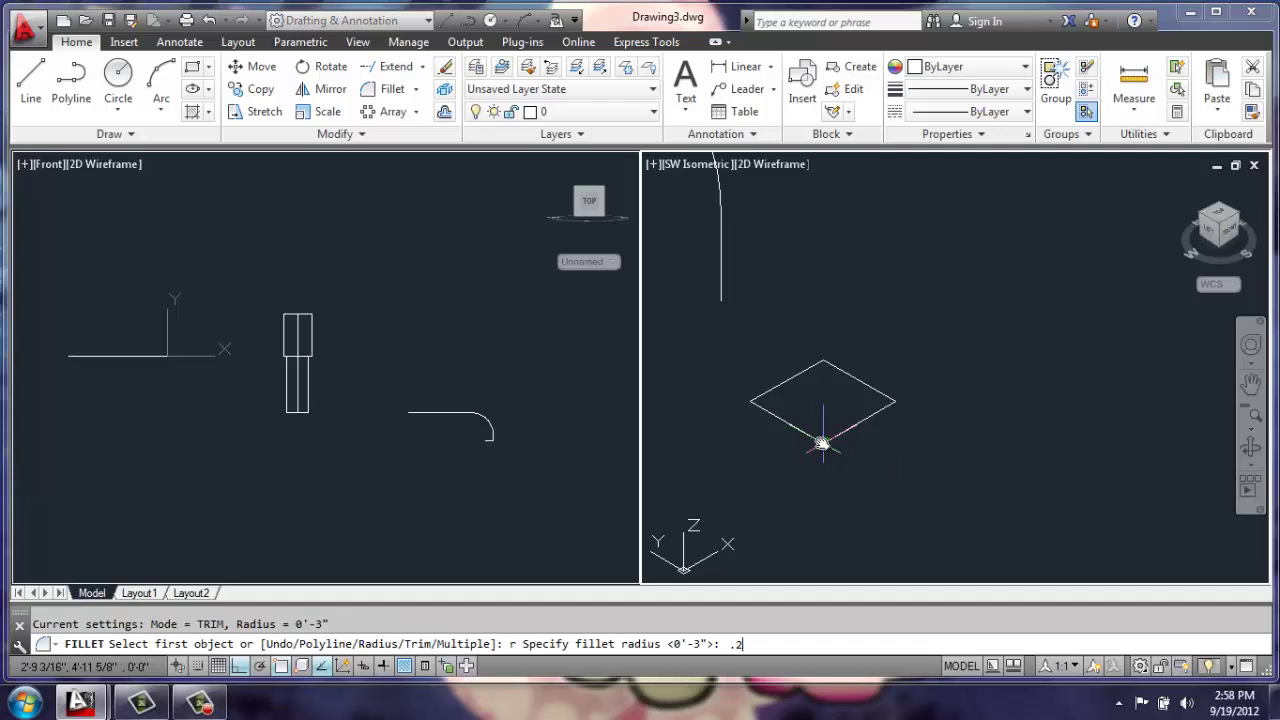
pyautogui.write('.25')
pyautogui.press('Return')
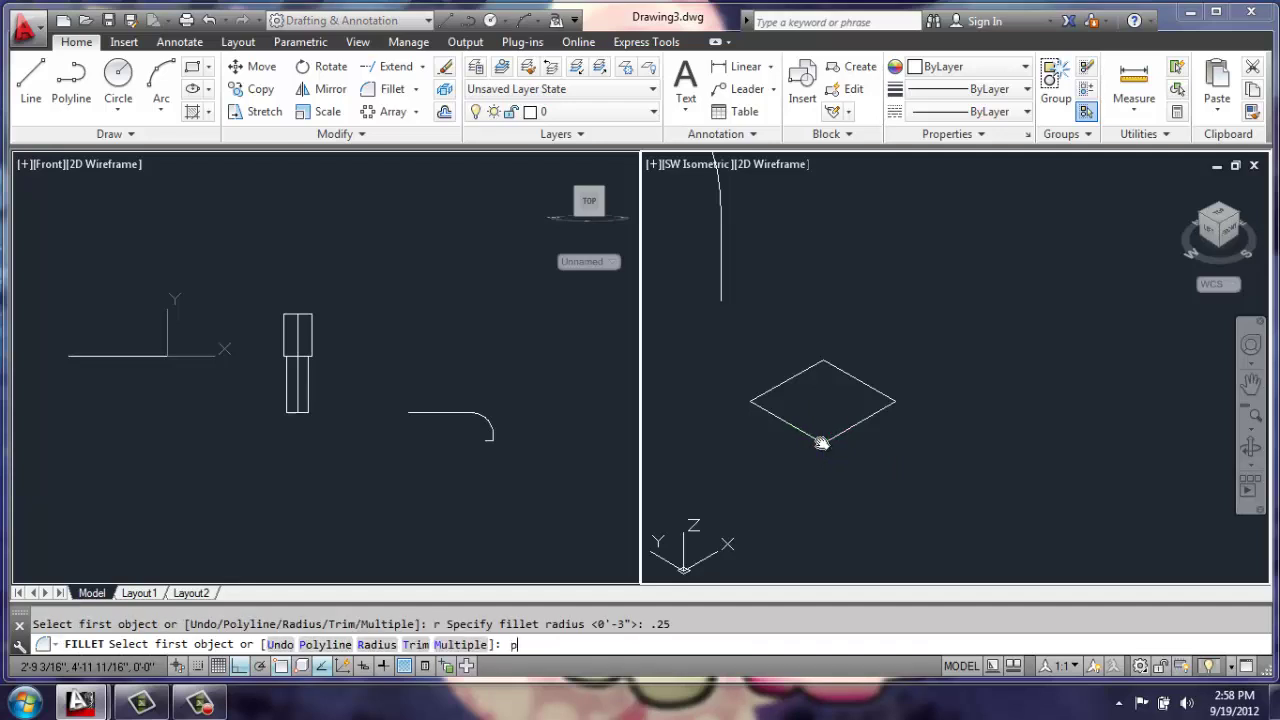
pyautogui.write('p')
pyautogui.press('Return')
pyautogui.click(821, 441)
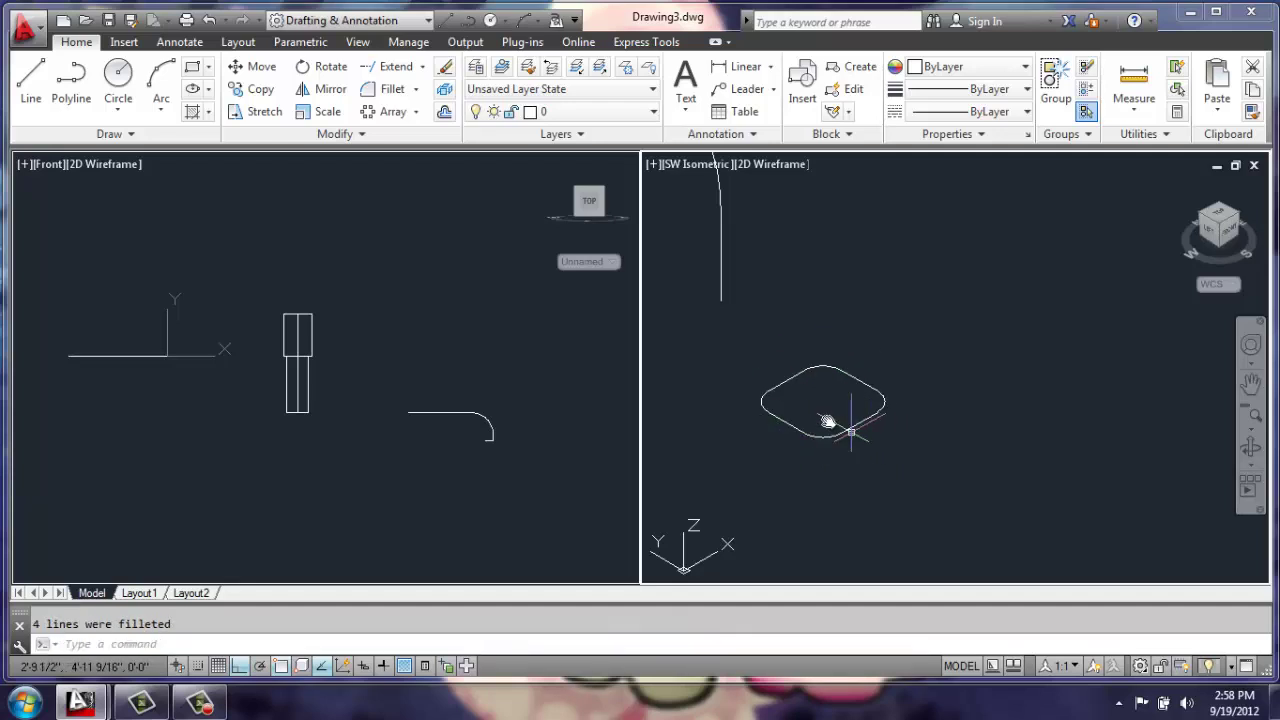
pyautogui.moveTo(828, 421); pyautogui.dragTo(903, 497, button='middle')
# - Move the rounded square to the lower end of the leg path
pyautogui.write('m')
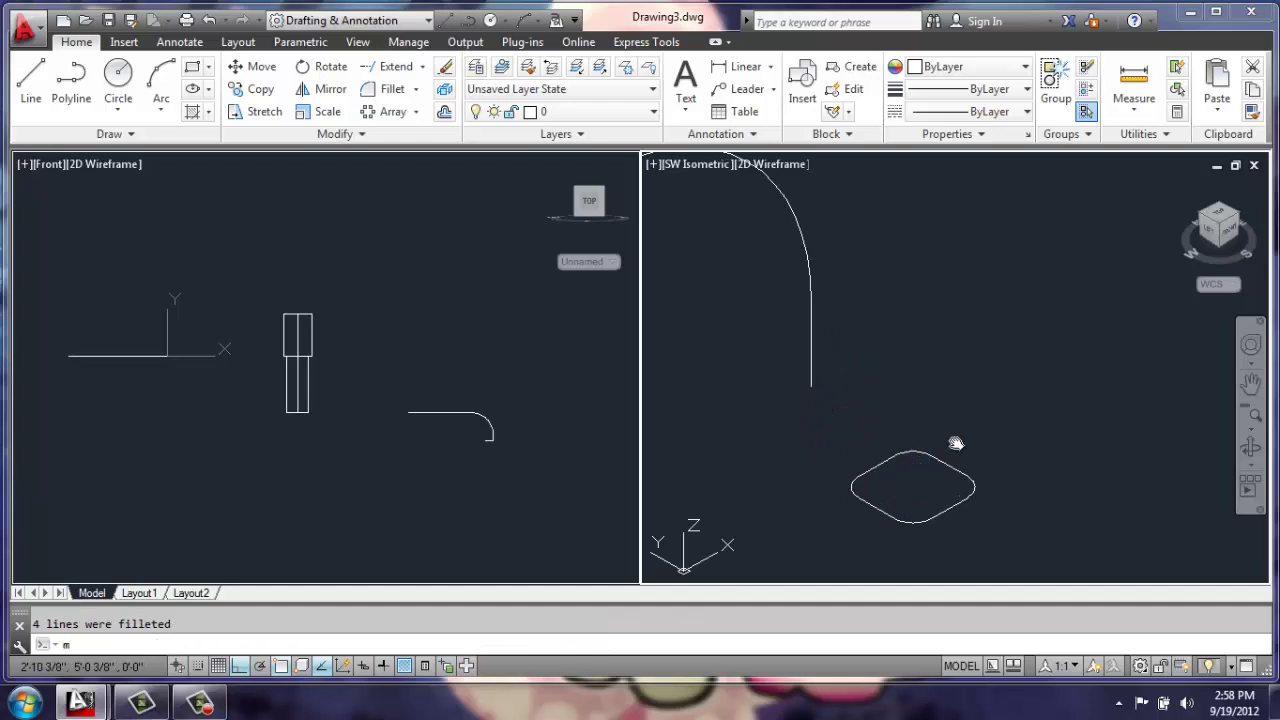
pyautogui.press('Return')
pyautogui.click(955, 443)
pyautogui.click(857, 514)
pyautogui.press('Return')
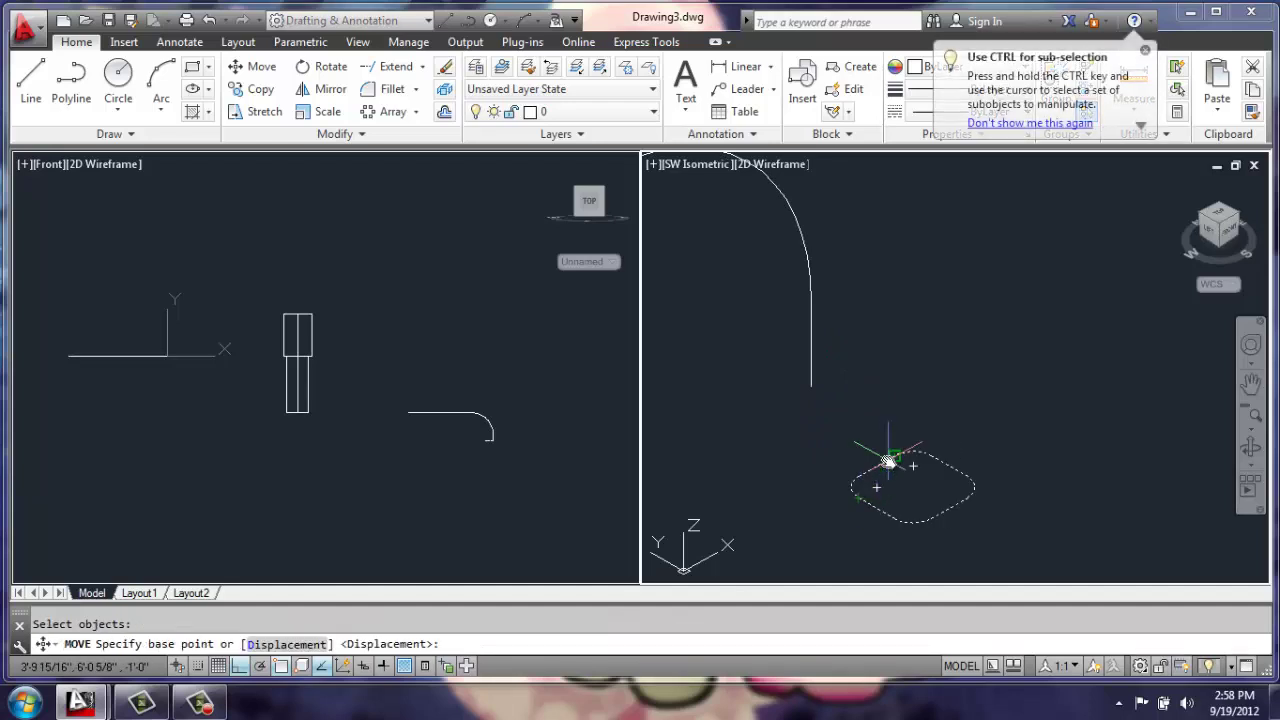
pyautogui.click(868, 462)
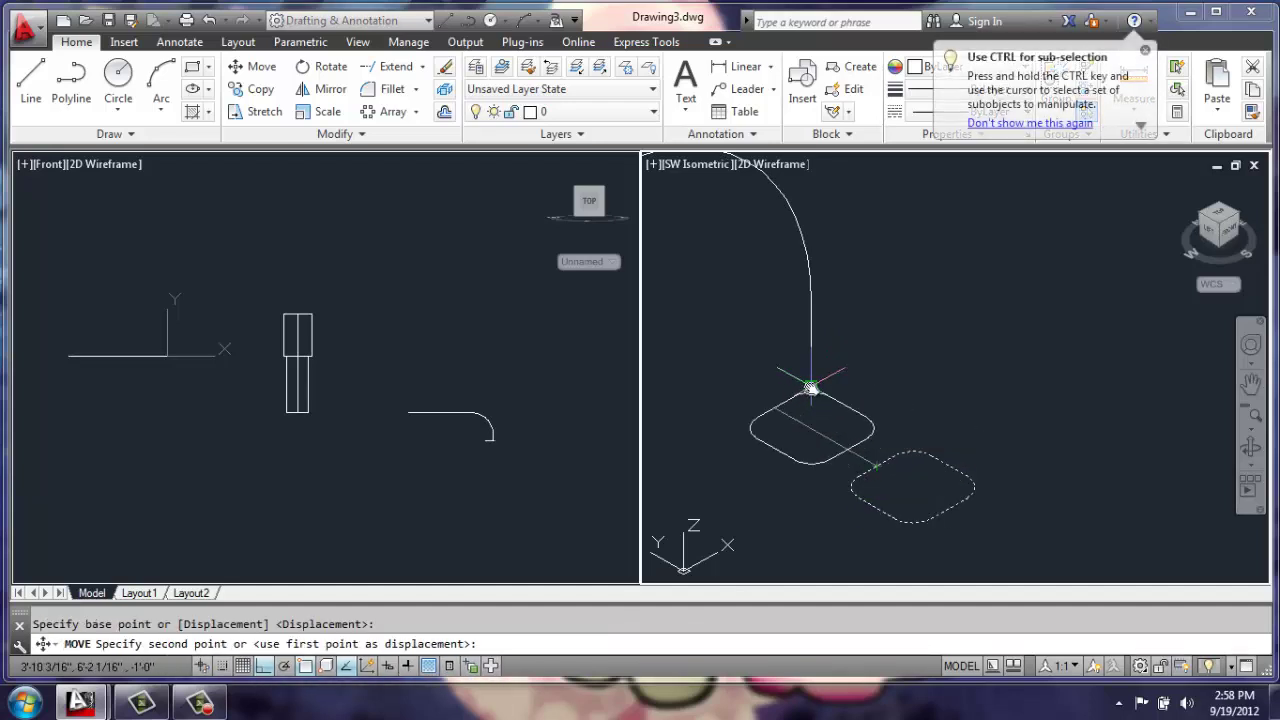
pyautogui.click(811, 390)
pyautogui.scroll(2, 786, 363)
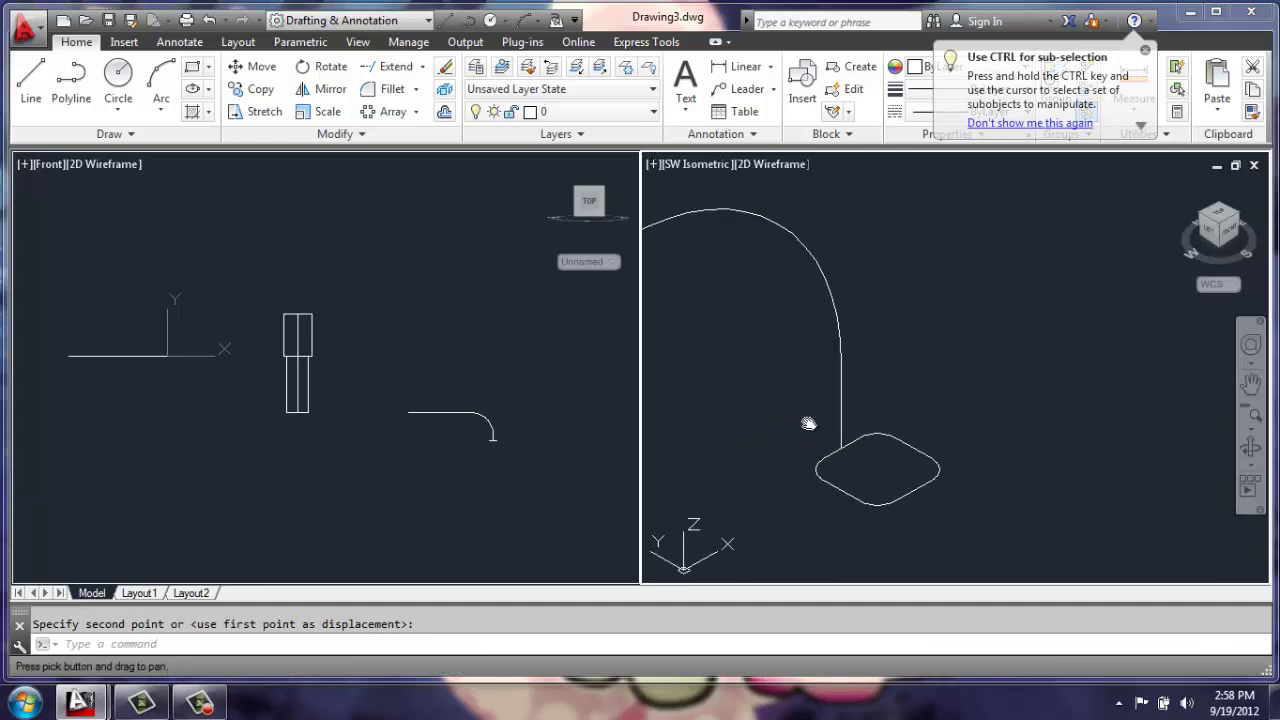
# - Move the square a further .5 upward so it centres under the path end
pyautogui.press('Return')
pyautogui.click(988, 426)
pyautogui.click(910, 514)
pyautogui.press('Return')
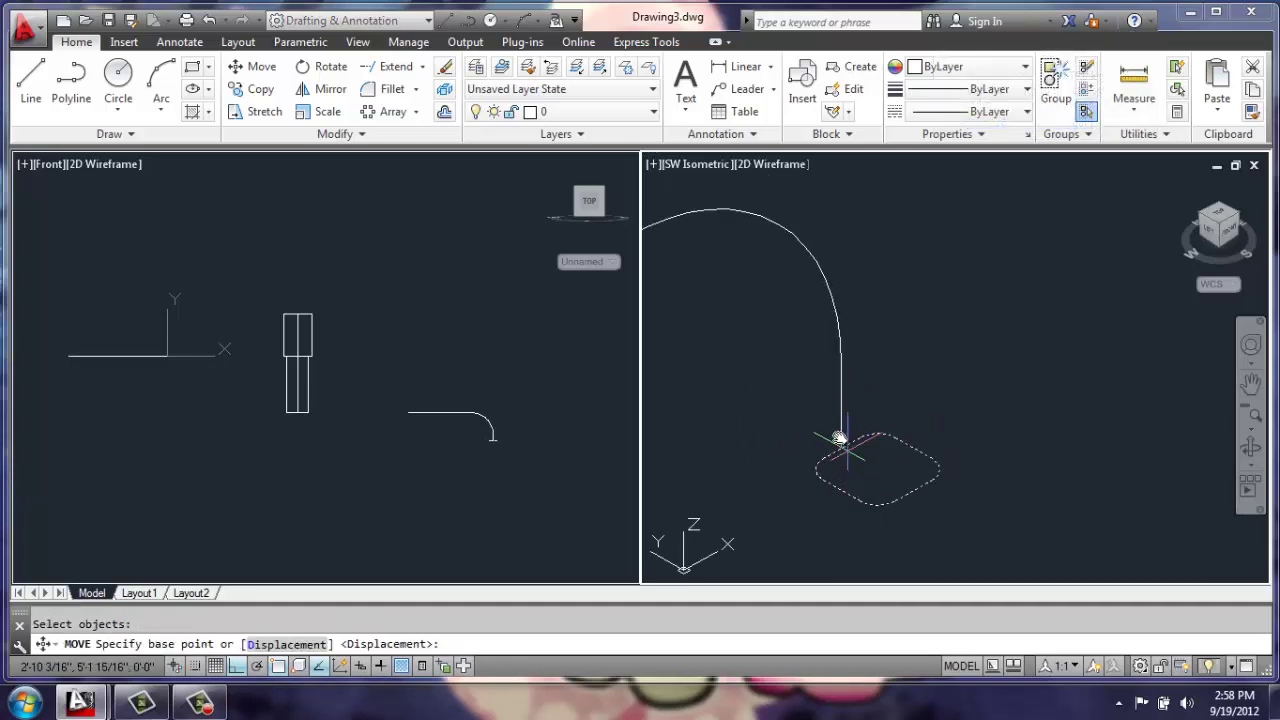
pyautogui.click(839, 448)
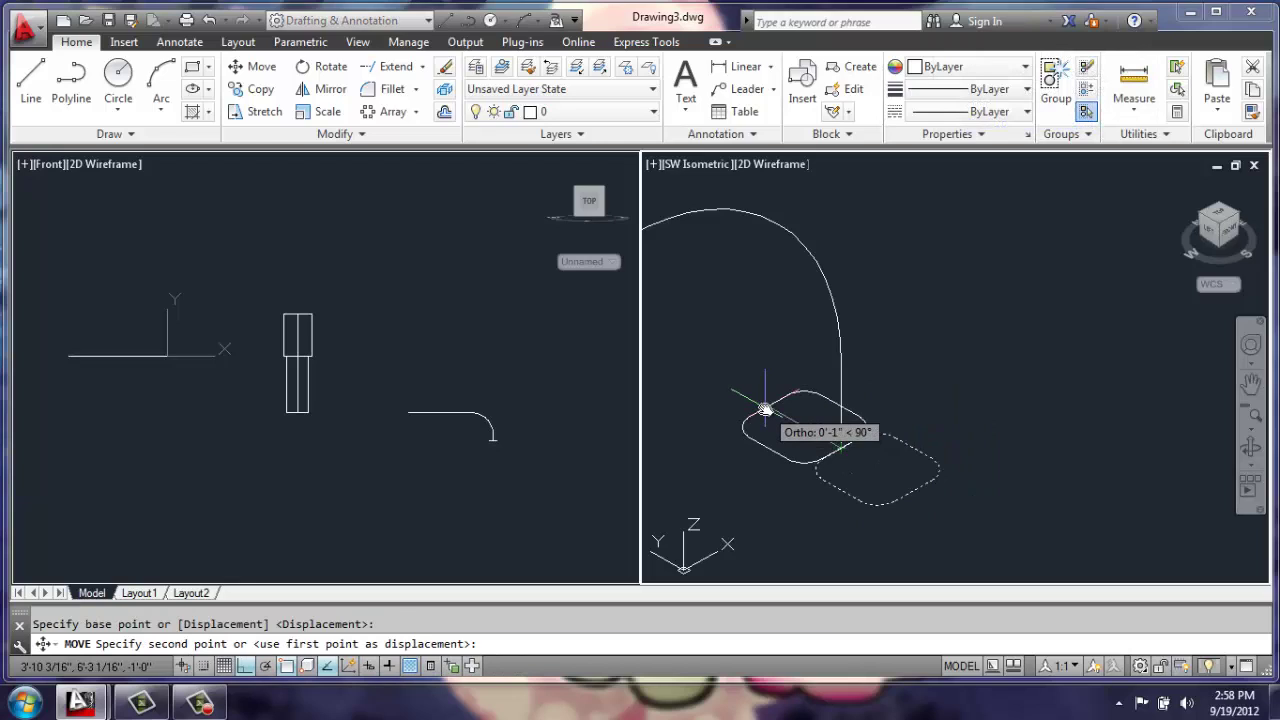
pyautogui.write('.5')
pyautogui.press('Return')
pyautogui.keyDown('shift'); pyautogui.moveTo(750, 393); pyautogui.dragTo(968, 360, button='middle'); pyautogui.keyUp('shift')
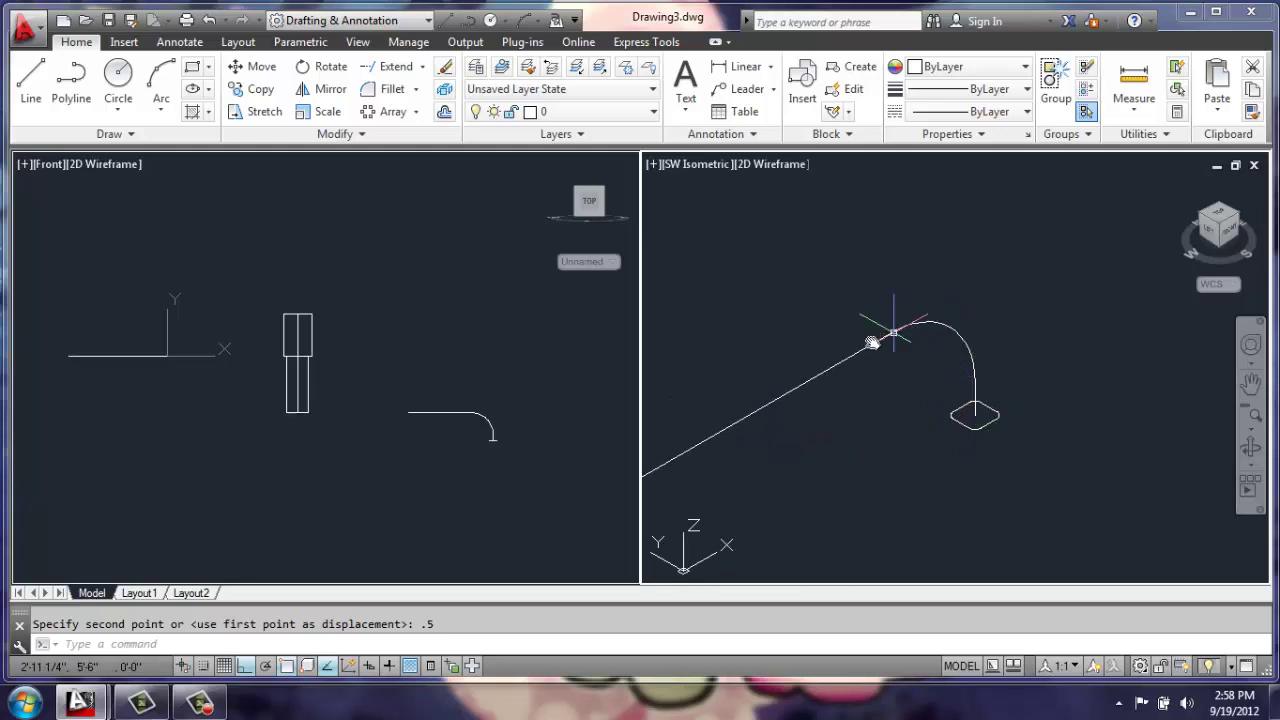
# - Sweep the rounded square profile along the curved polyline to create the solid bent leg
pyautogui.press('Escape')
pyautogui.write('s')
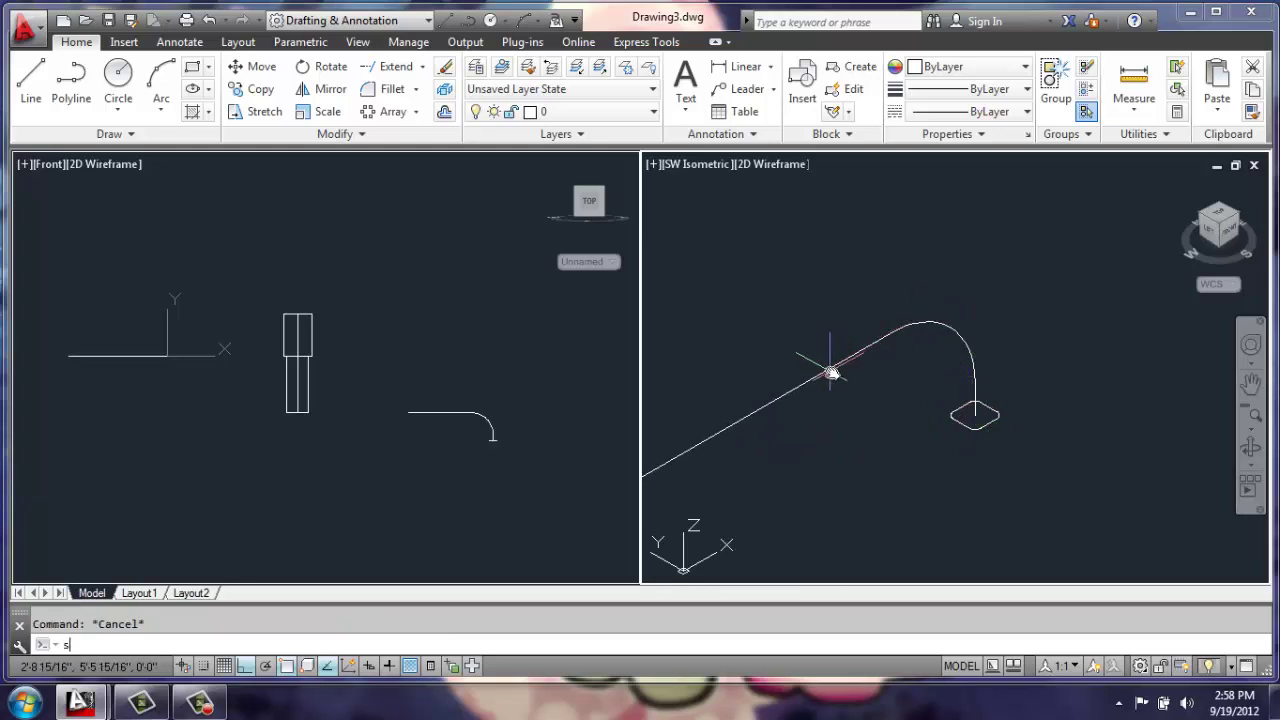
pyautogui.write('weep')
pyautogui.press('Return')
pyautogui.click(1003, 413)
pyautogui.click(990, 425)
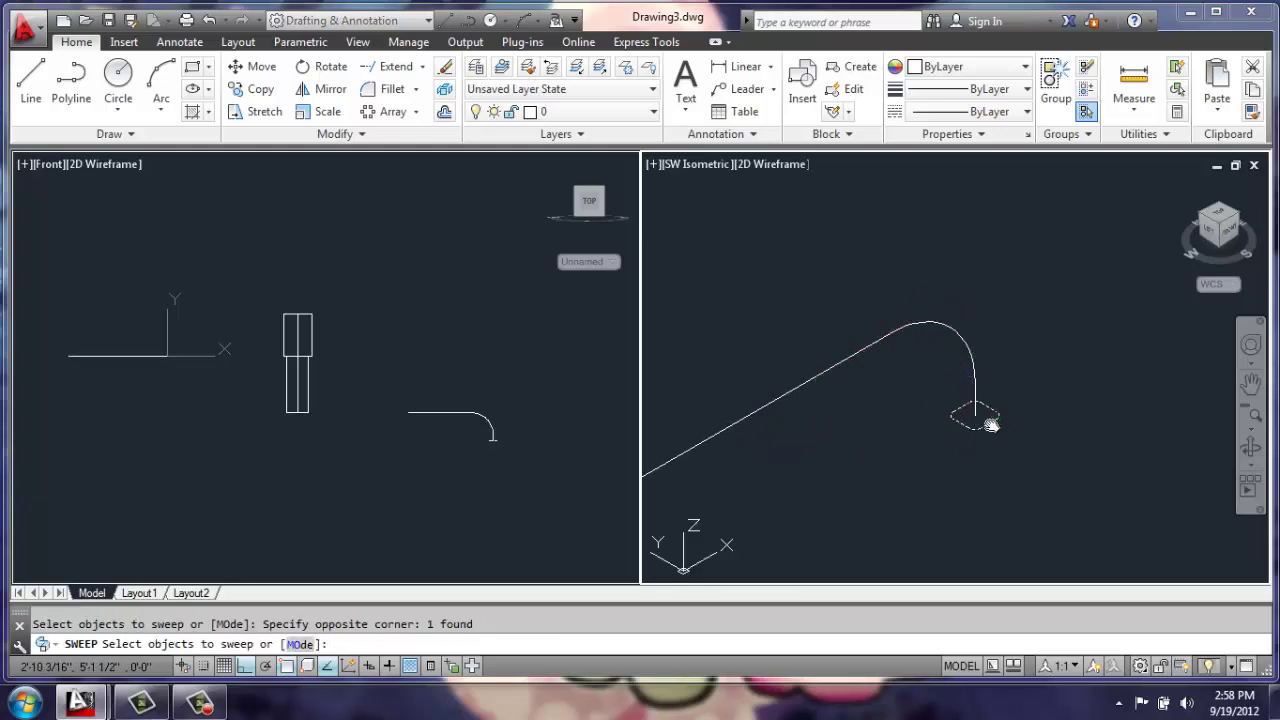
pyautogui.press('Return')
pyautogui.click(974, 368)
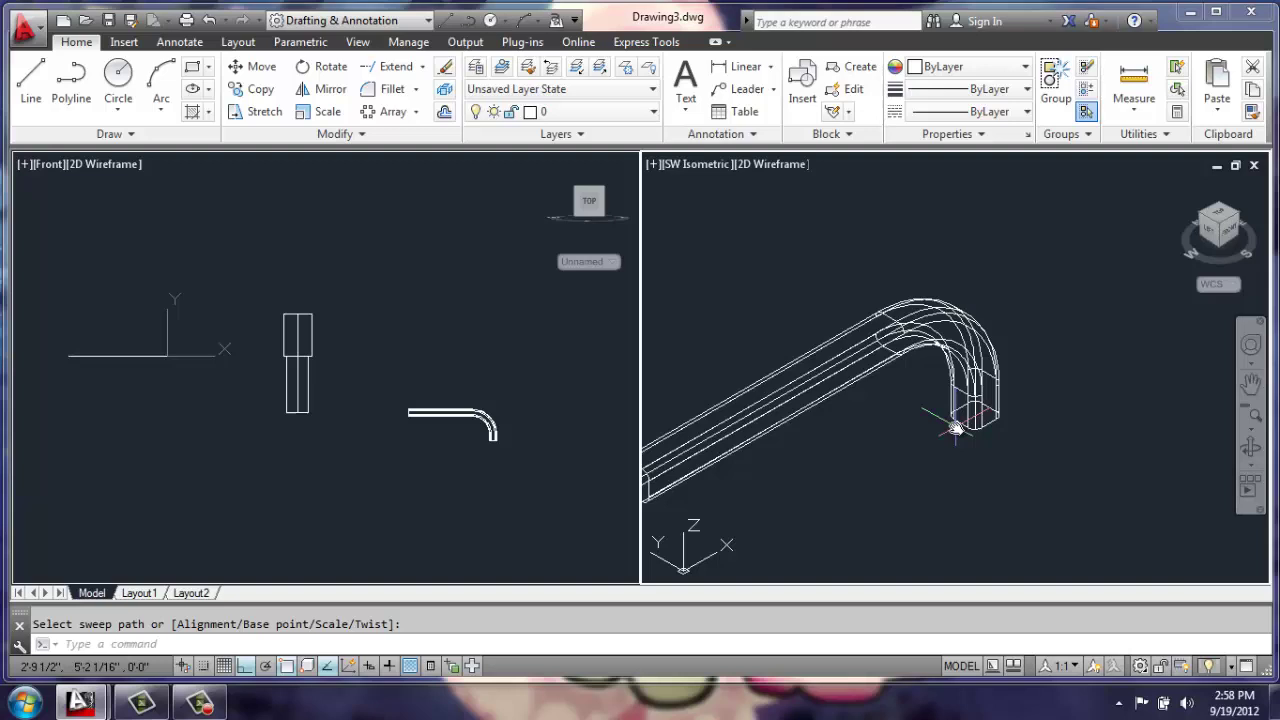
pyautogui.scroll(3, 1032, 411)
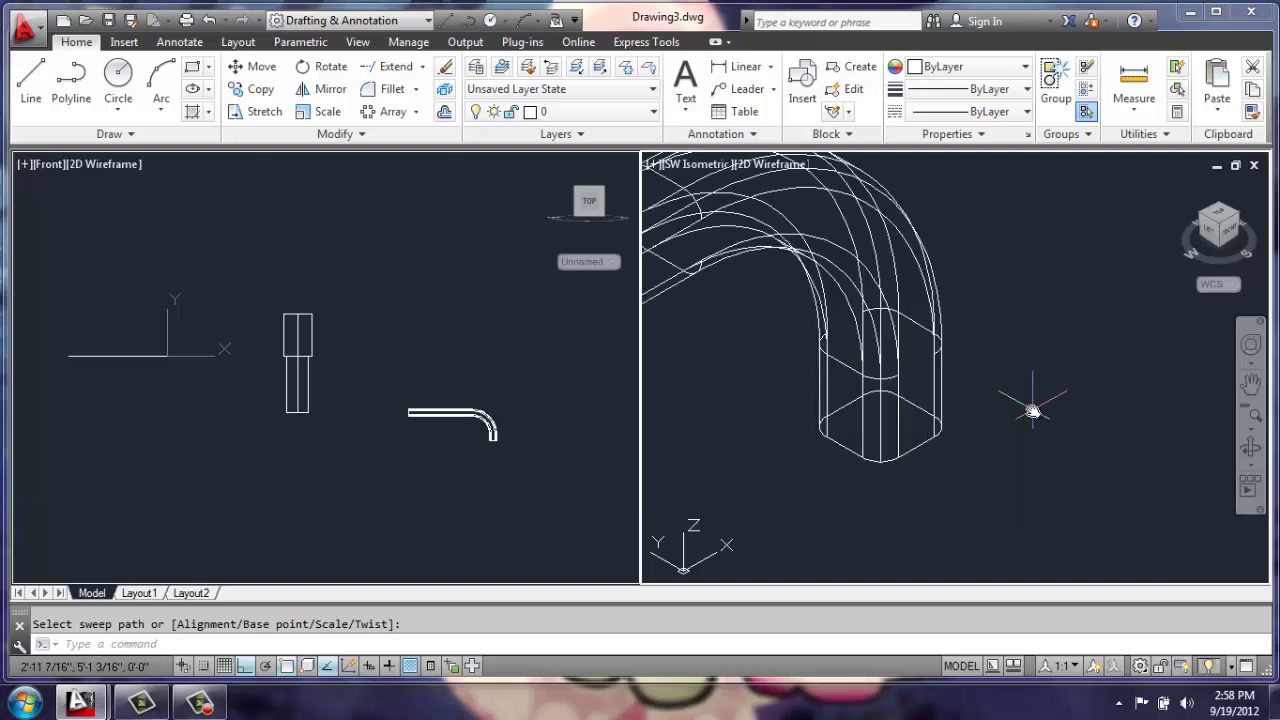
pyautogui.scroll(-1, 1032, 411)
pyautogui.click(810, 497)
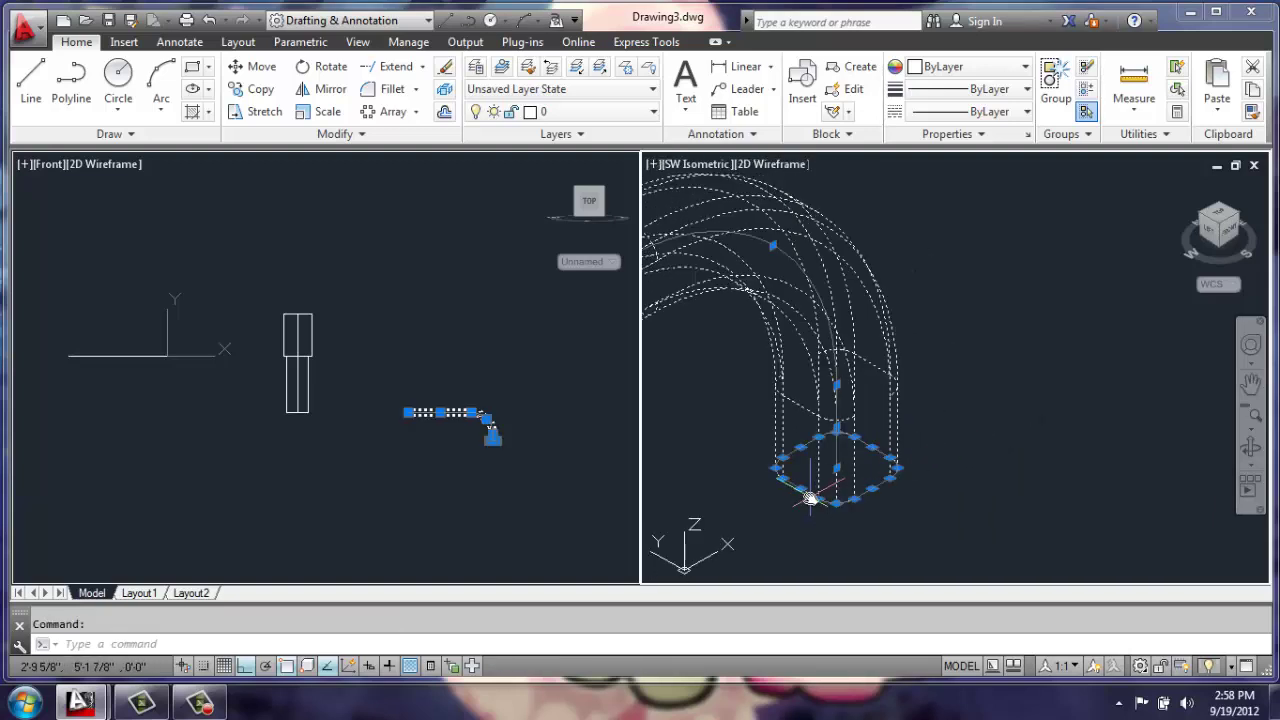
pyautogui.press('Escape')
# - Draw another closed square polyline with 1-unit sides beside the swept leg
pyautogui.scroll(-3, 935, 425)
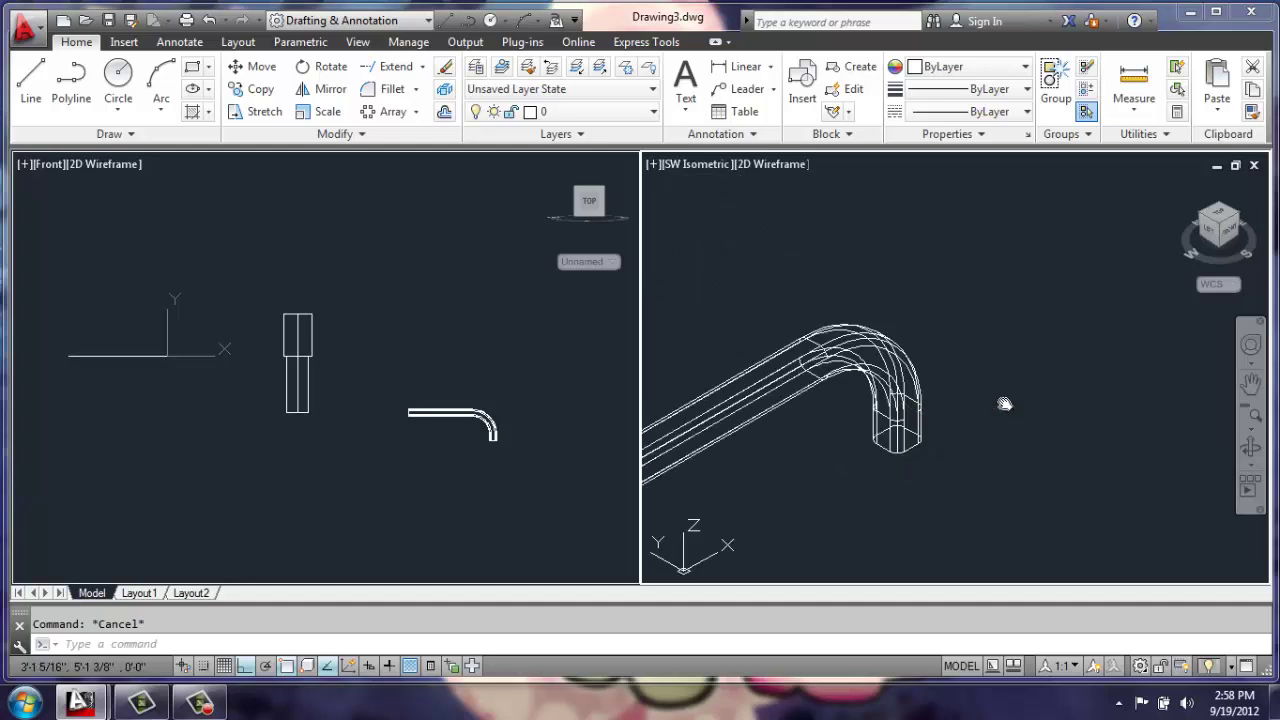
pyautogui.moveTo(1004, 404); pyautogui.dragTo(951, 409, button='middle')
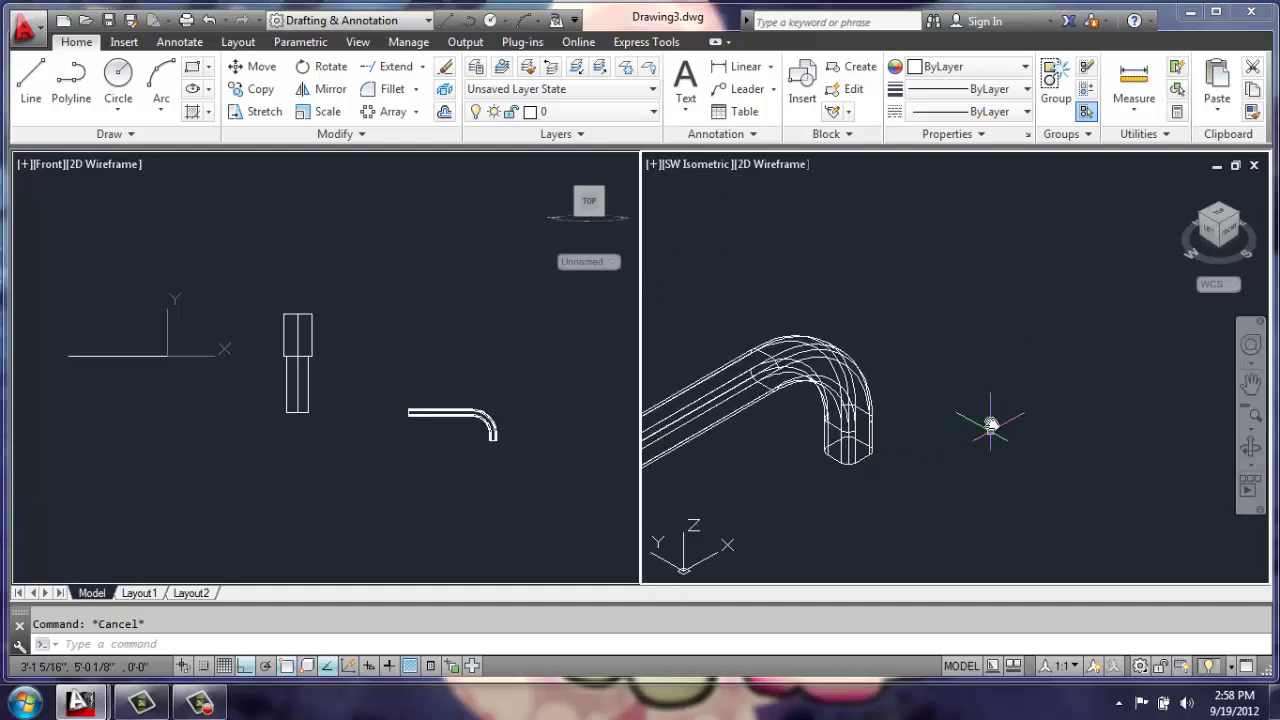
pyautogui.moveTo(1020, 400); pyautogui.dragTo(971, 431, button='middle')
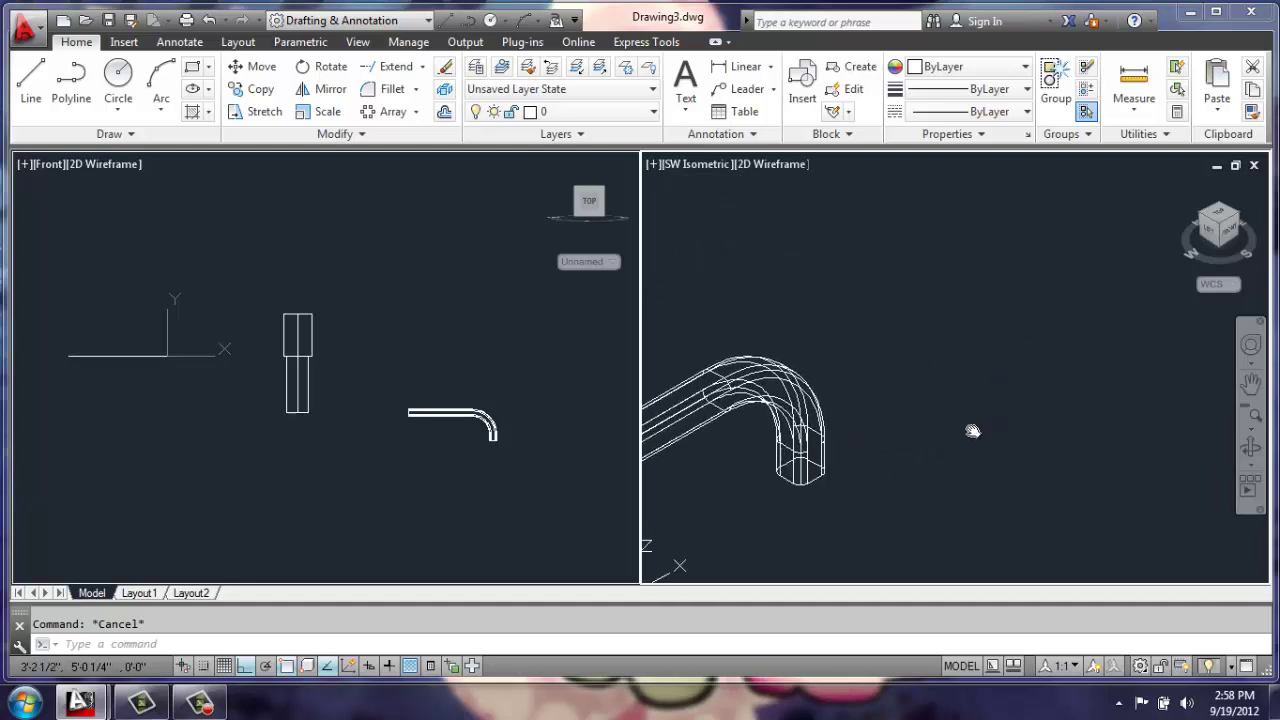
pyautogui.write('pl')
pyautogui.press('Return')
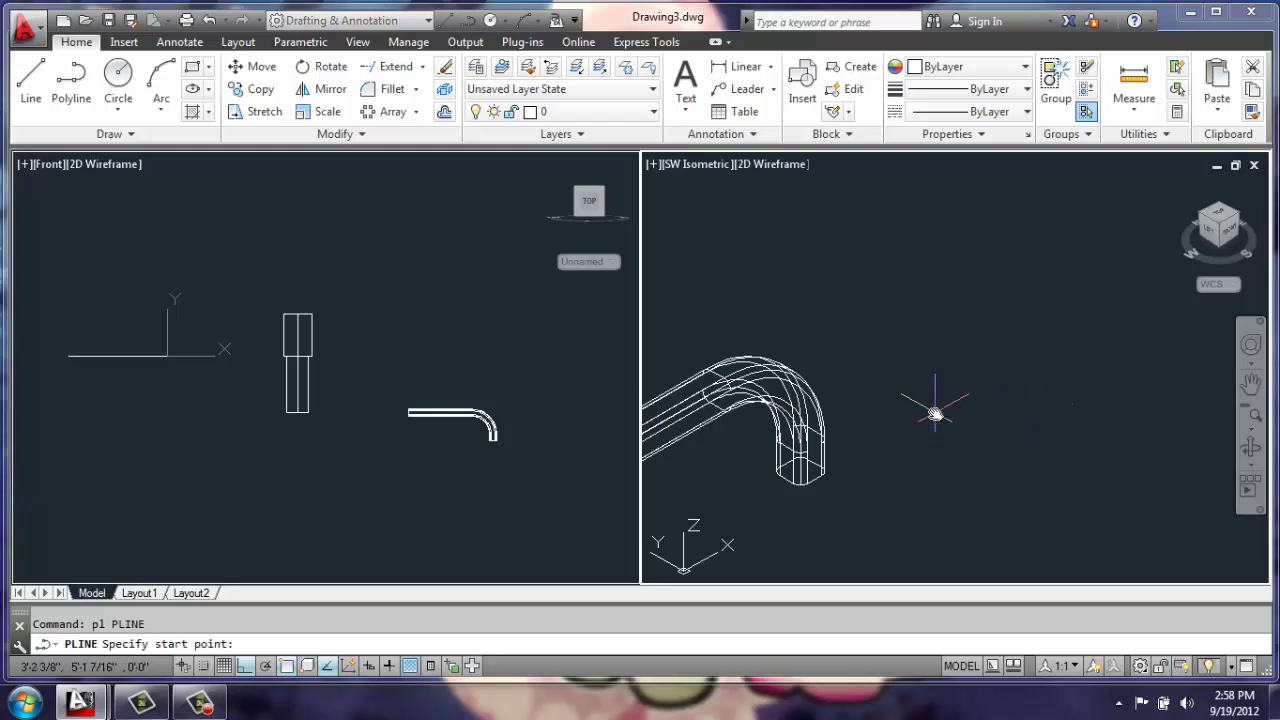
pyautogui.click(935, 411)
pyautogui.write('1')
pyautogui.press('Return')
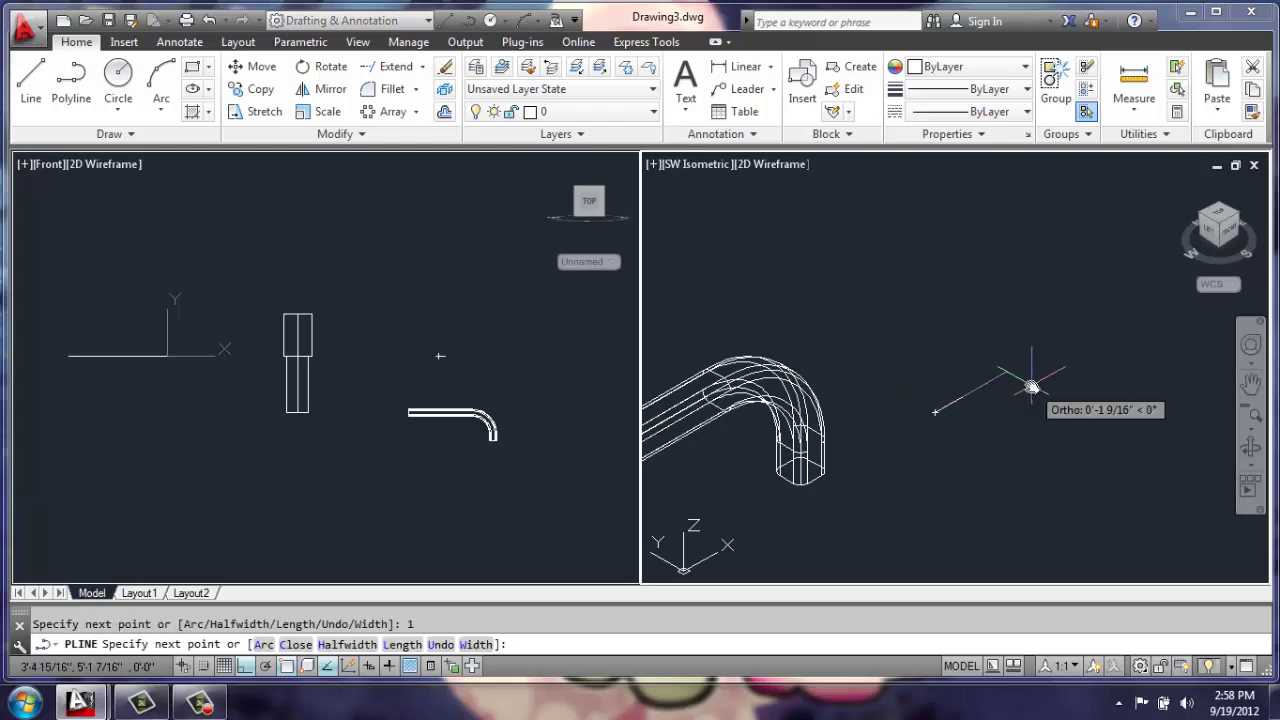
pyautogui.write('1')
pyautogui.press('Return')
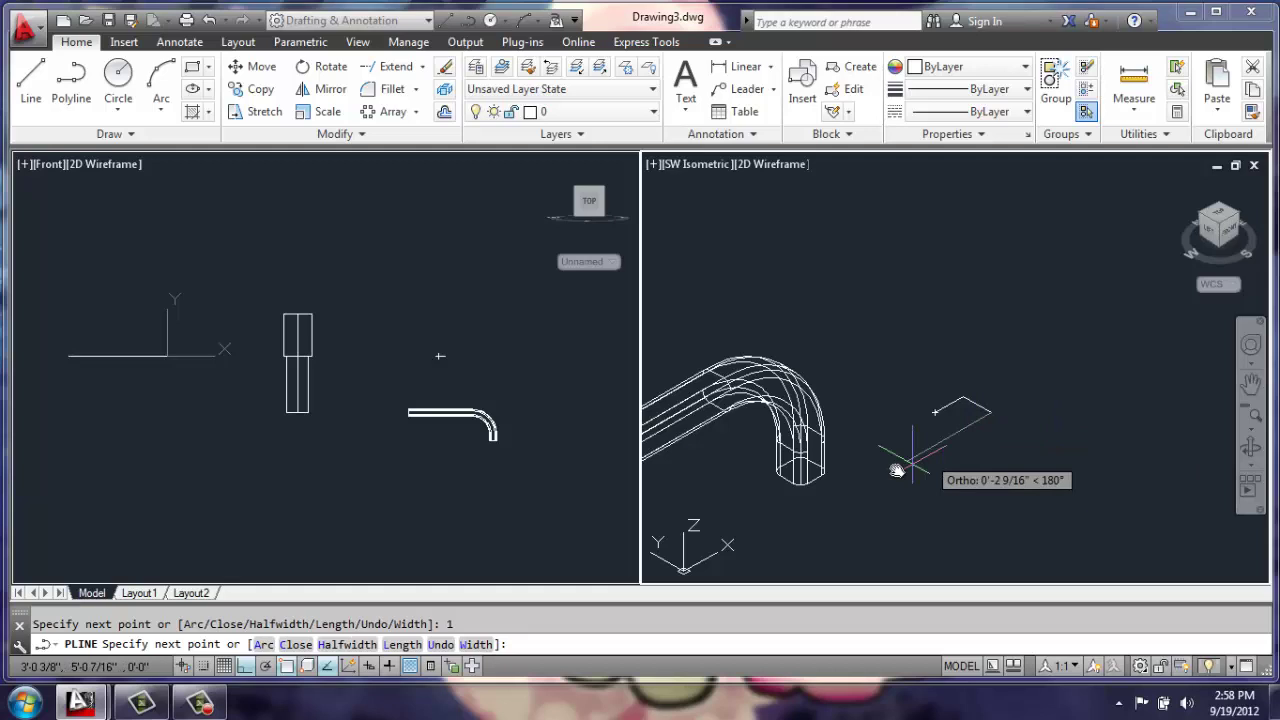
pyautogui.write('c')
pyautogui.press('Return')
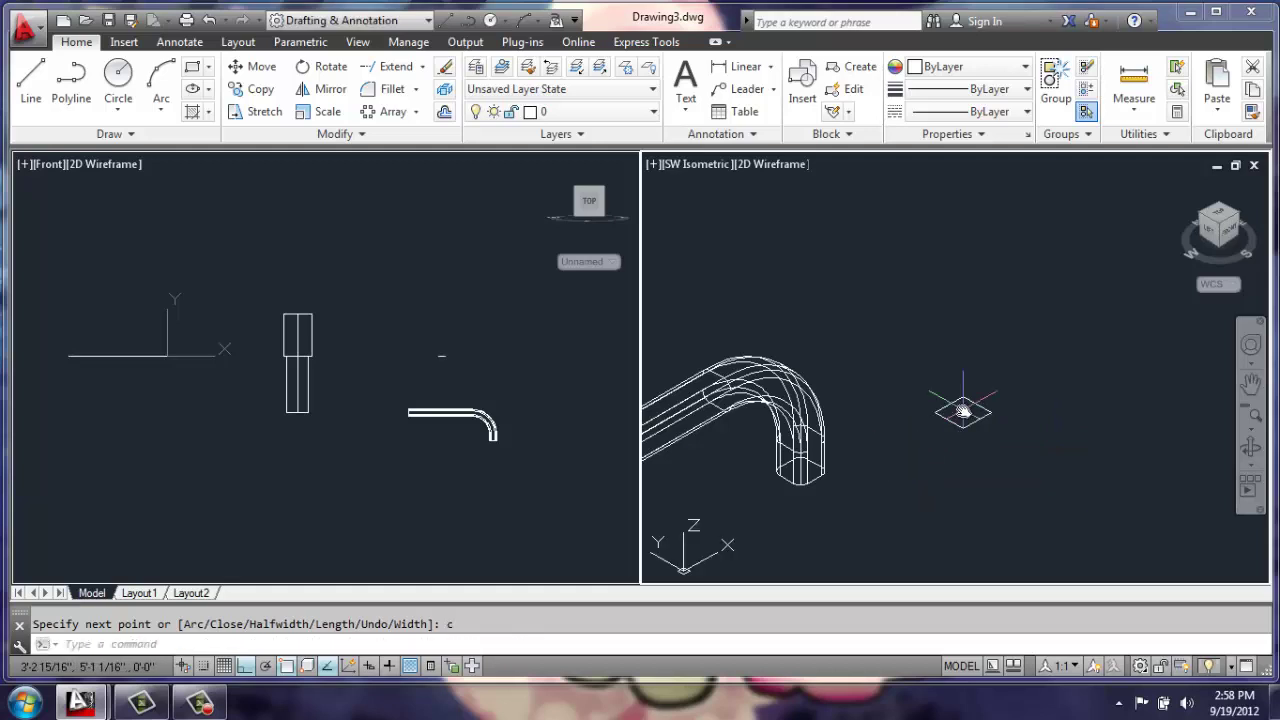
# - Fillet all corners of the new square with the default 1/4 radius
pyautogui.write('f')
pyautogui.press('Return')
pyautogui.write('r')
pyautogui.press('Return')
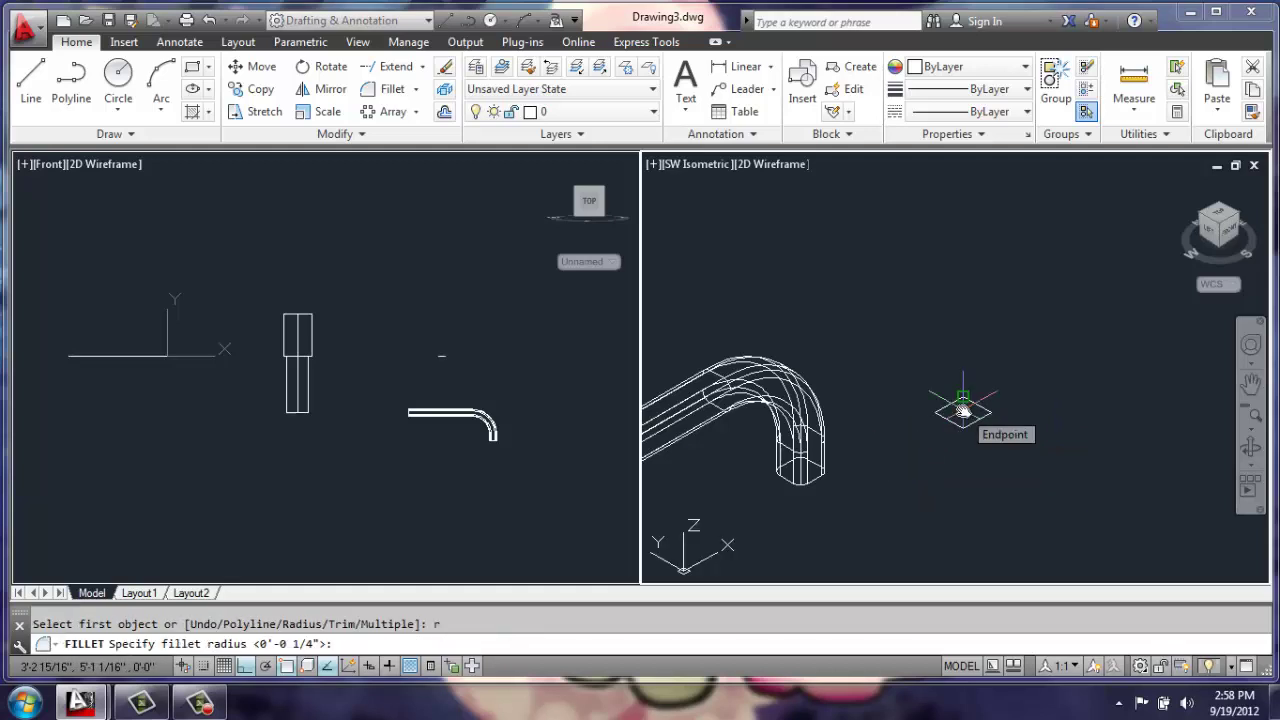
pyautogui.press('Return')
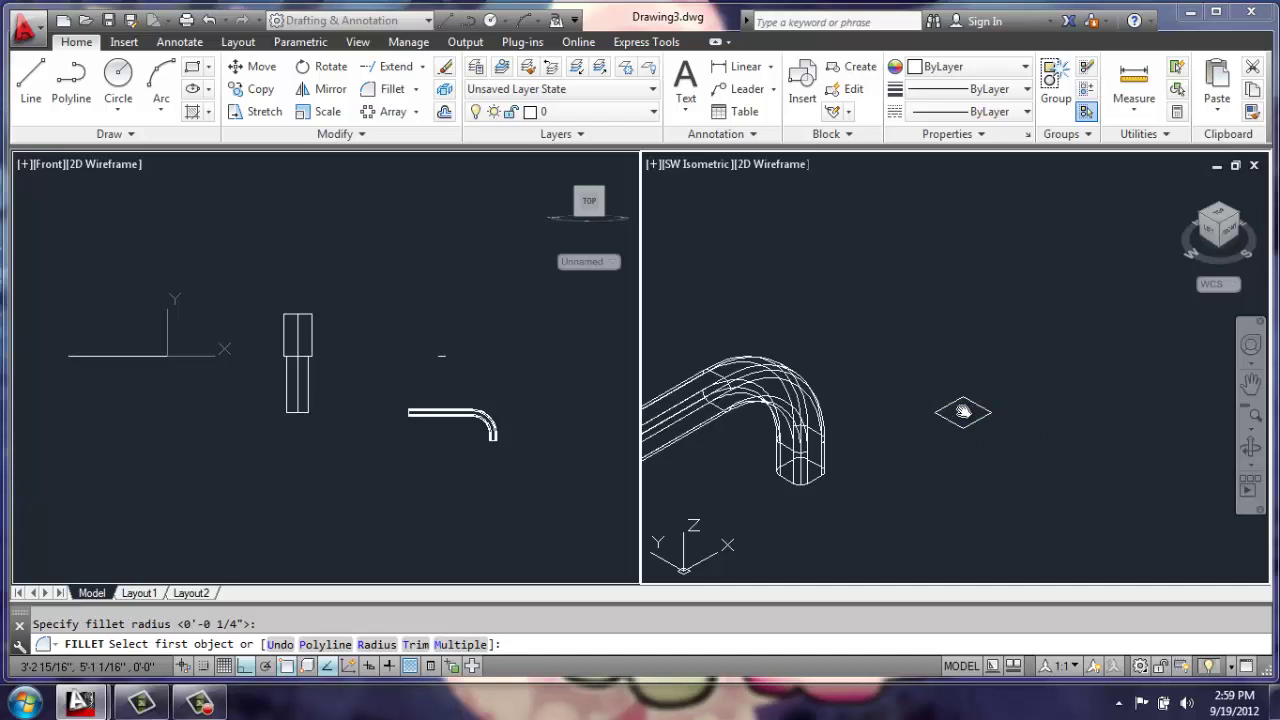
pyautogui.write('p')
pyautogui.press('Return')
pyautogui.click(970, 405)
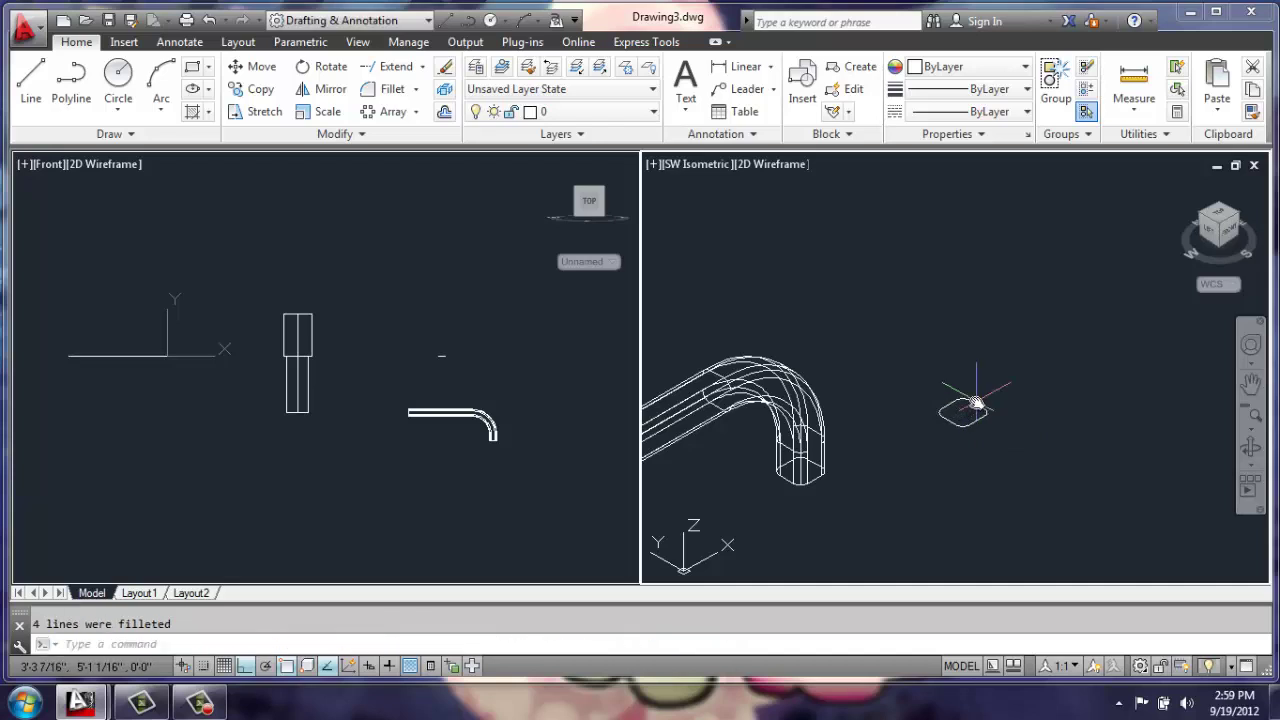
pyautogui.press('Return')
# - Make the Front viewport active and frame the seat line for drawing
pyautogui.scroll(4, 970, 405)
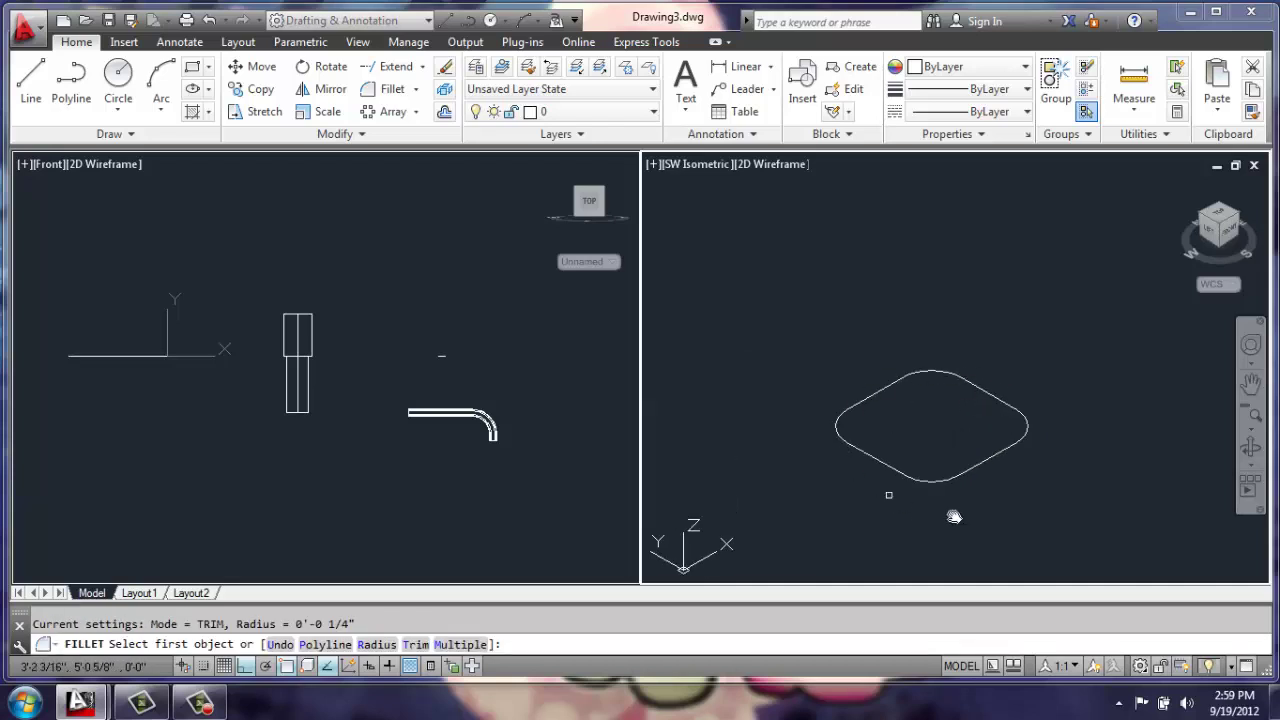
pyautogui.scroll(-3, 1038, 395)
pyautogui.moveTo(1035, 377); pyautogui.dragTo(943, 371, button='middle')
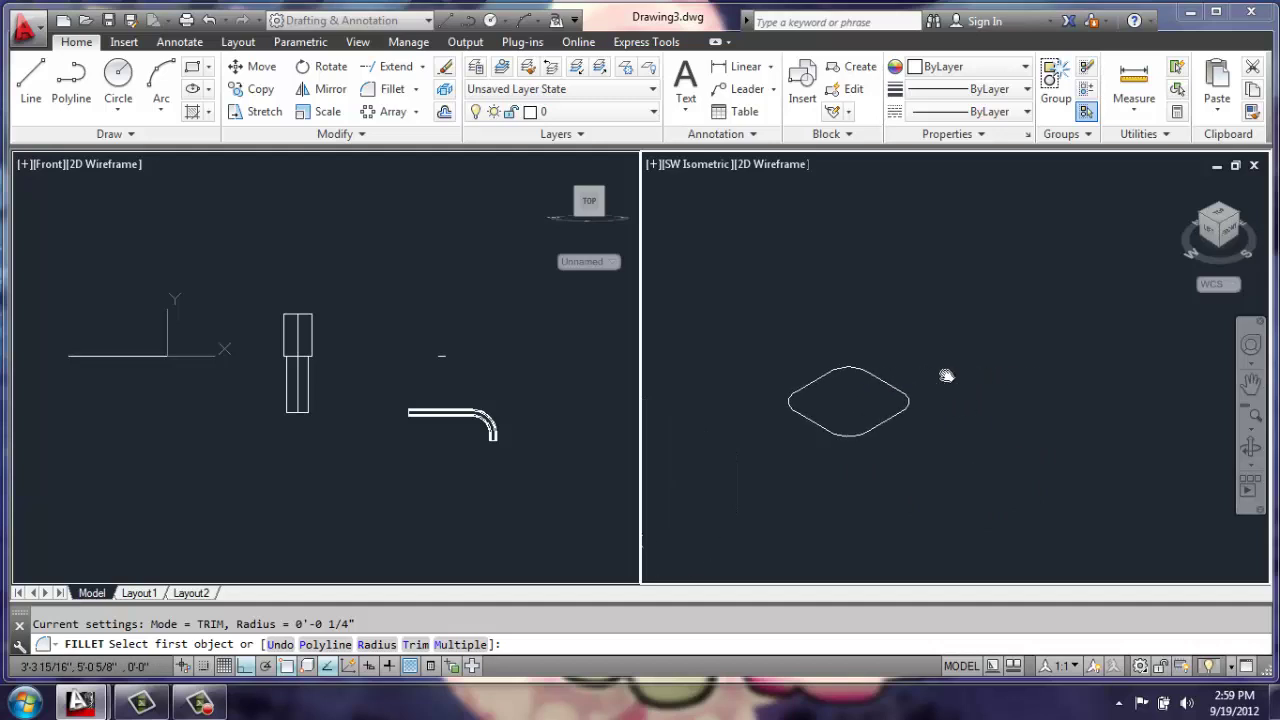
pyautogui.click(491, 381)
pyautogui.scroll(5, 437, 365)
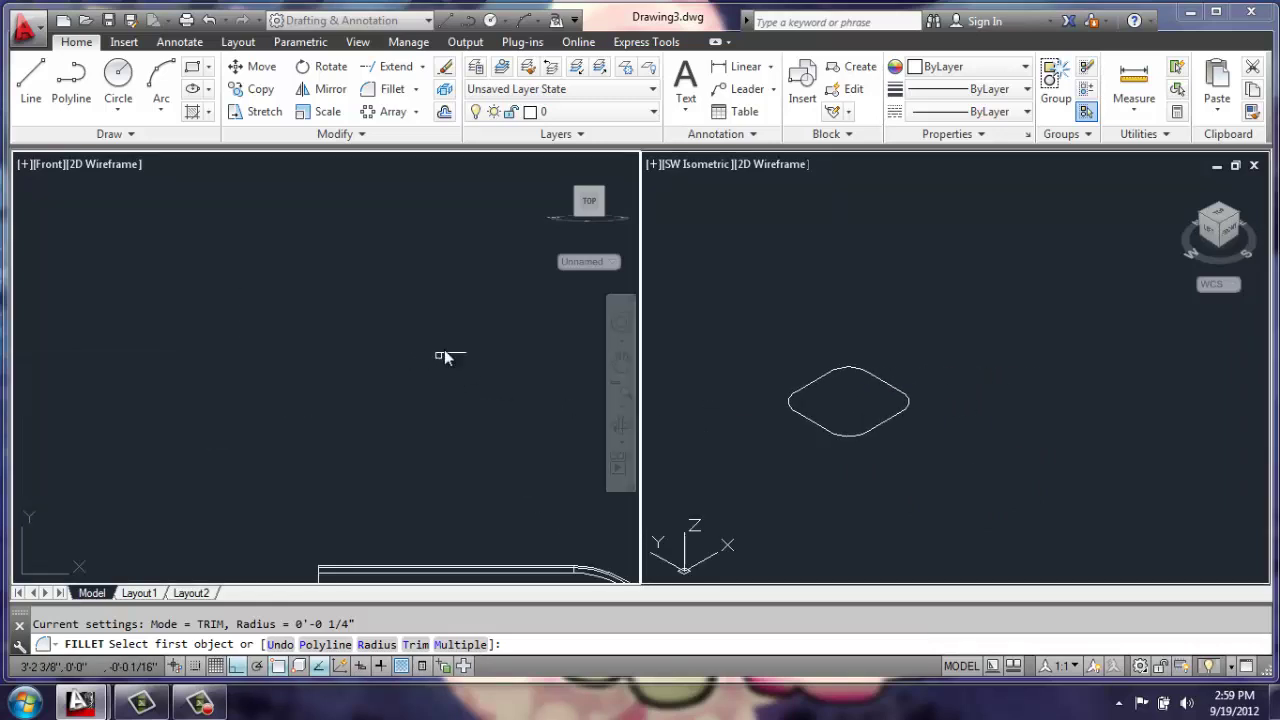
pyautogui.moveTo(395, 350); pyautogui.dragTo(285, 276, button='middle')
# - Draw a closed 0.5 by 1 rectangular polyline beside the seat line
pyautogui.click(71, 82)
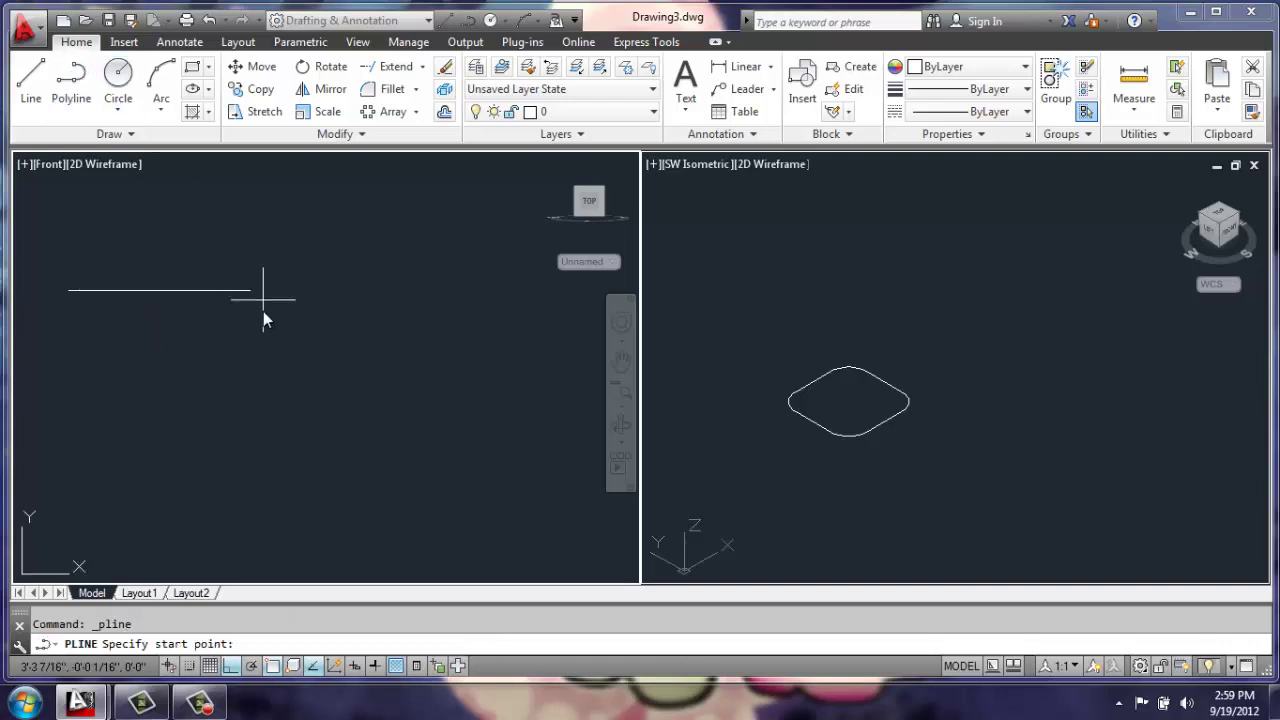
pyautogui.click(358, 290)
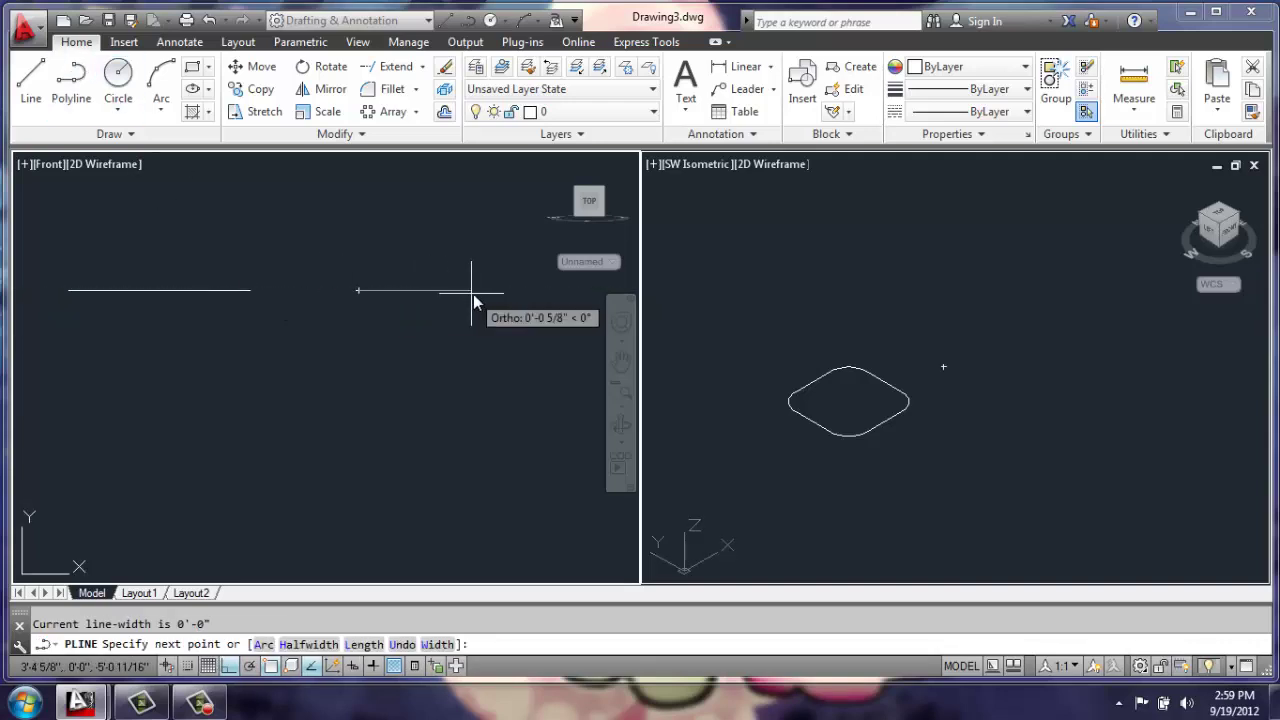
pyautogui.write('.5')
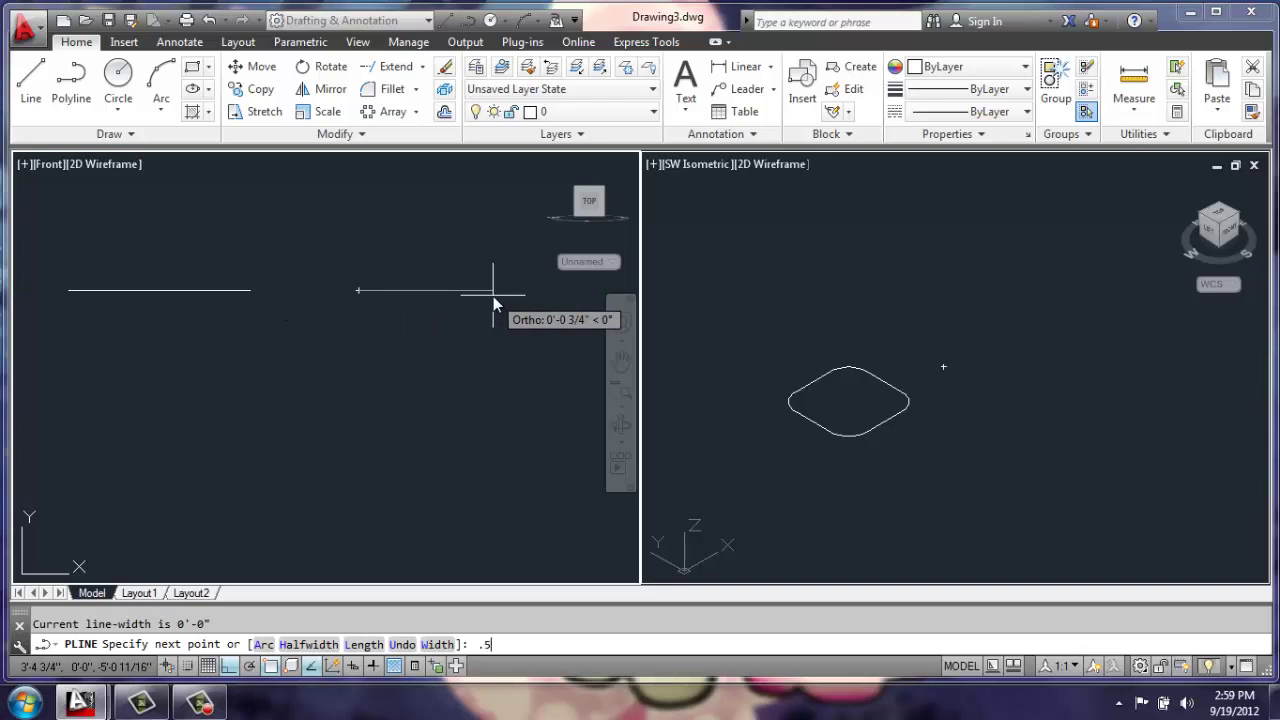
pyautogui.press('Return')
pyautogui.write('1')
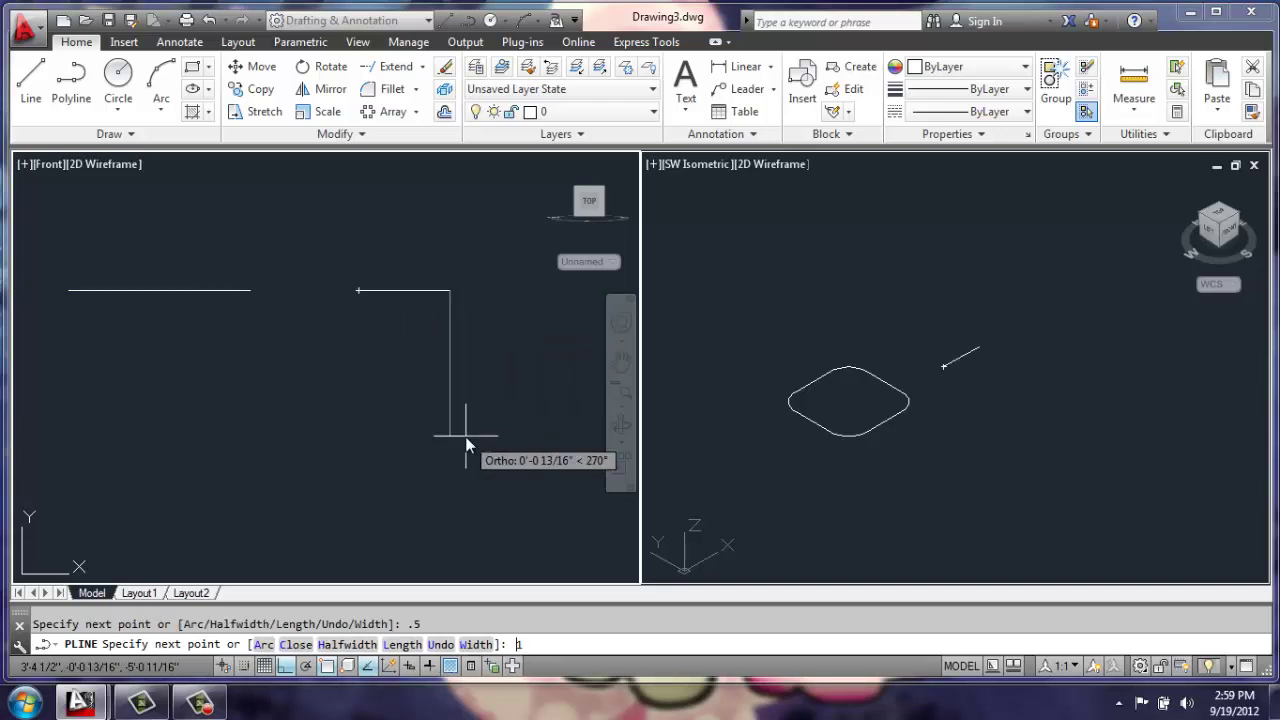
pyautogui.press('Return')
pyautogui.write('.')
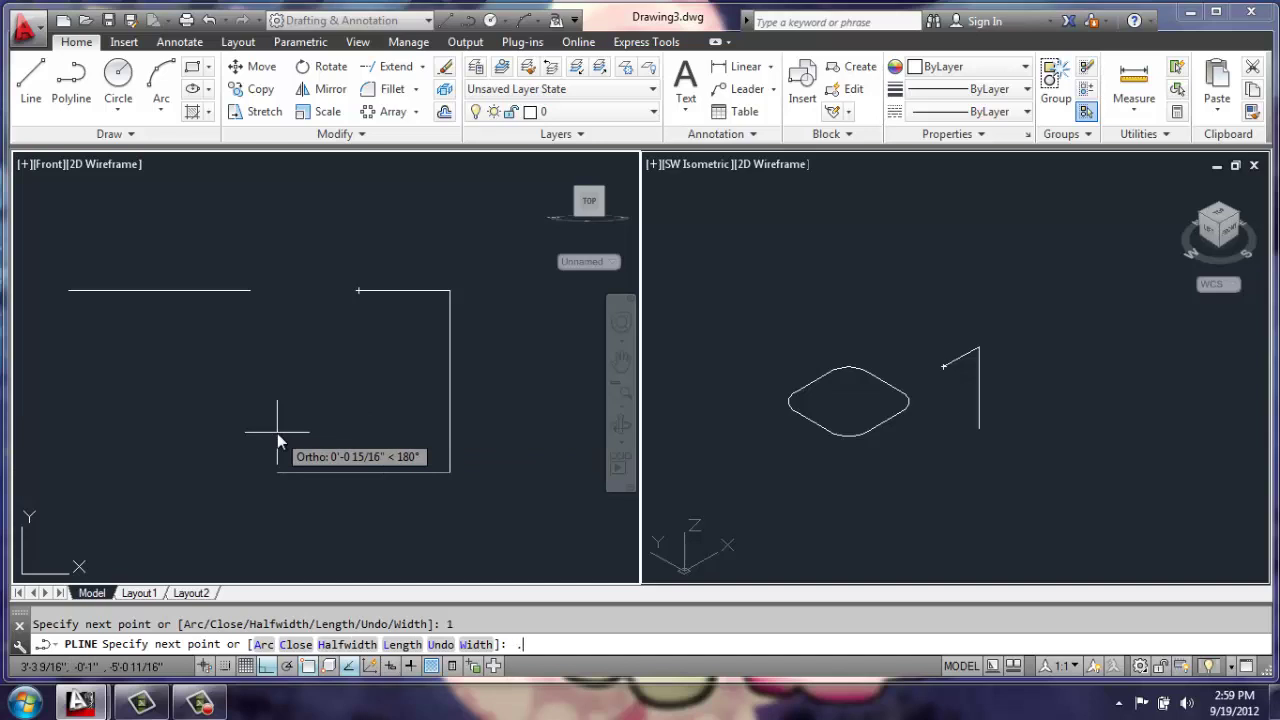
pyautogui.write('5')
pyautogui.press('Return')
pyautogui.write('c')
pyautogui.press('Return')
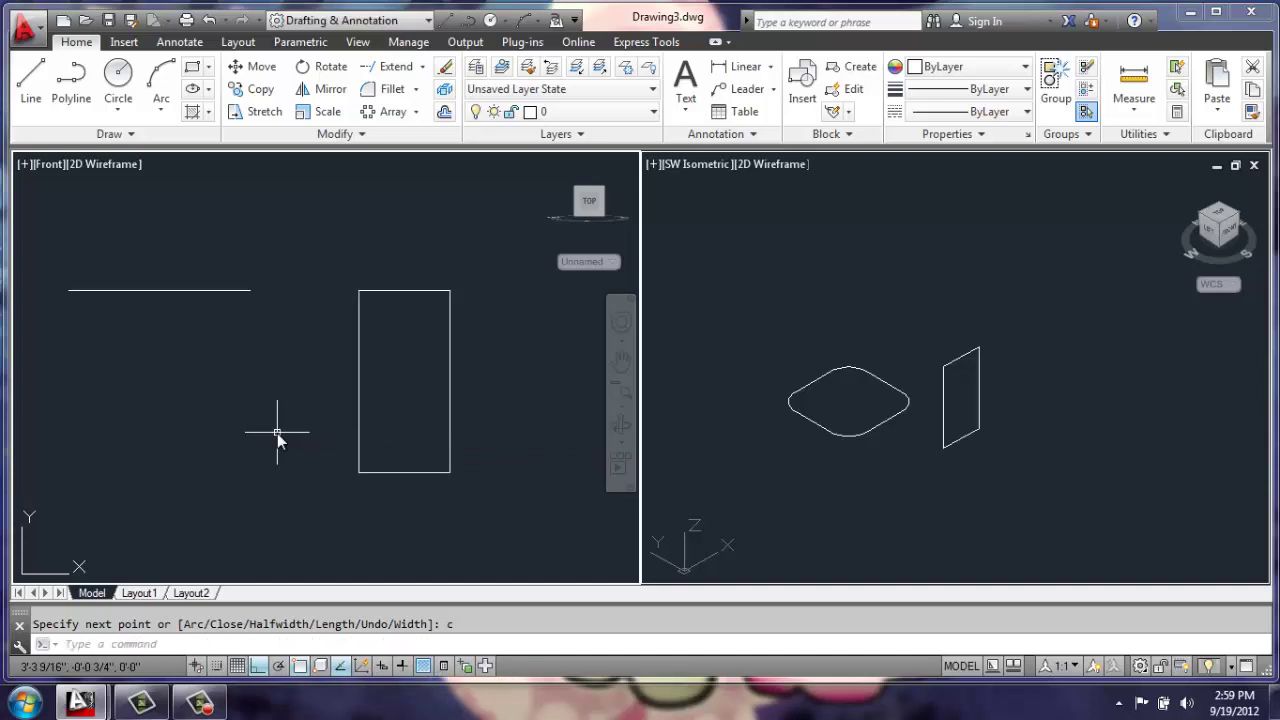
# - Fillet the rectangle's bottom-left and bottom-right corners at radius .1 using Multiple
pyautogui.write('f')
pyautogui.press('Return')
pyautogui.write('r')
pyautogui.press('Return')
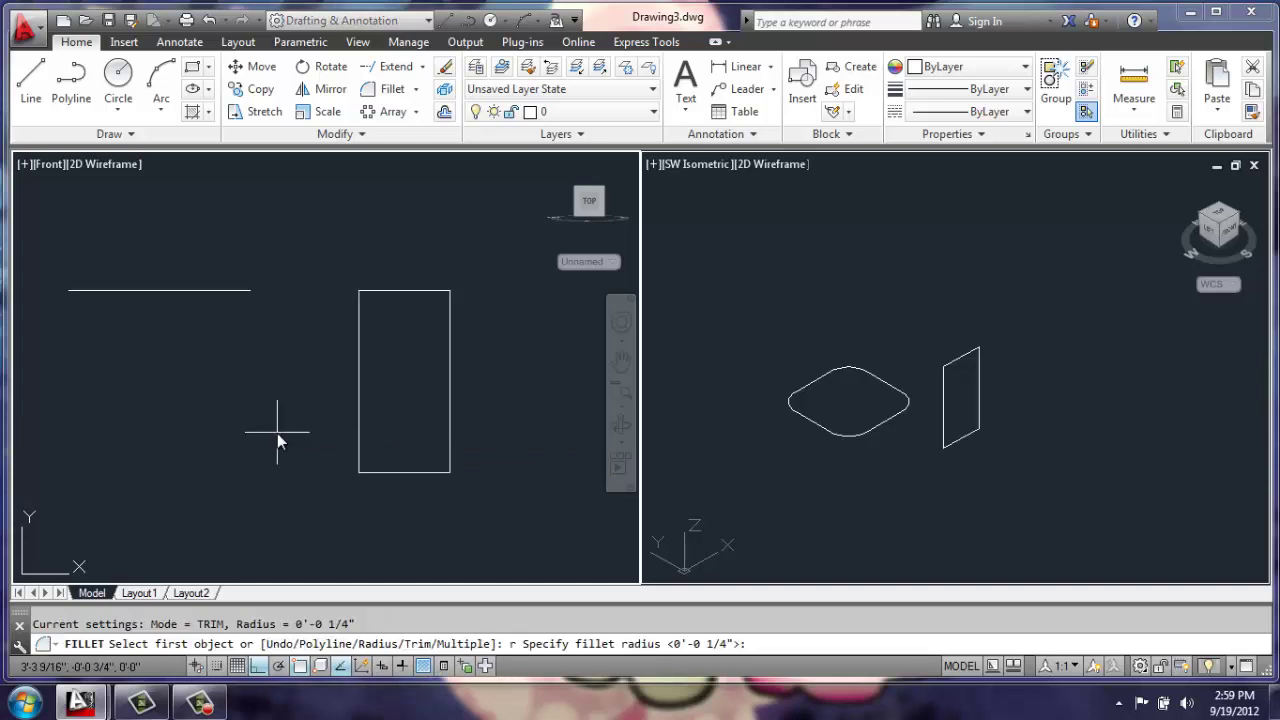
pyautogui.write('.1')
pyautogui.press('Return')
pyautogui.write('m')
pyautogui.press('Return')
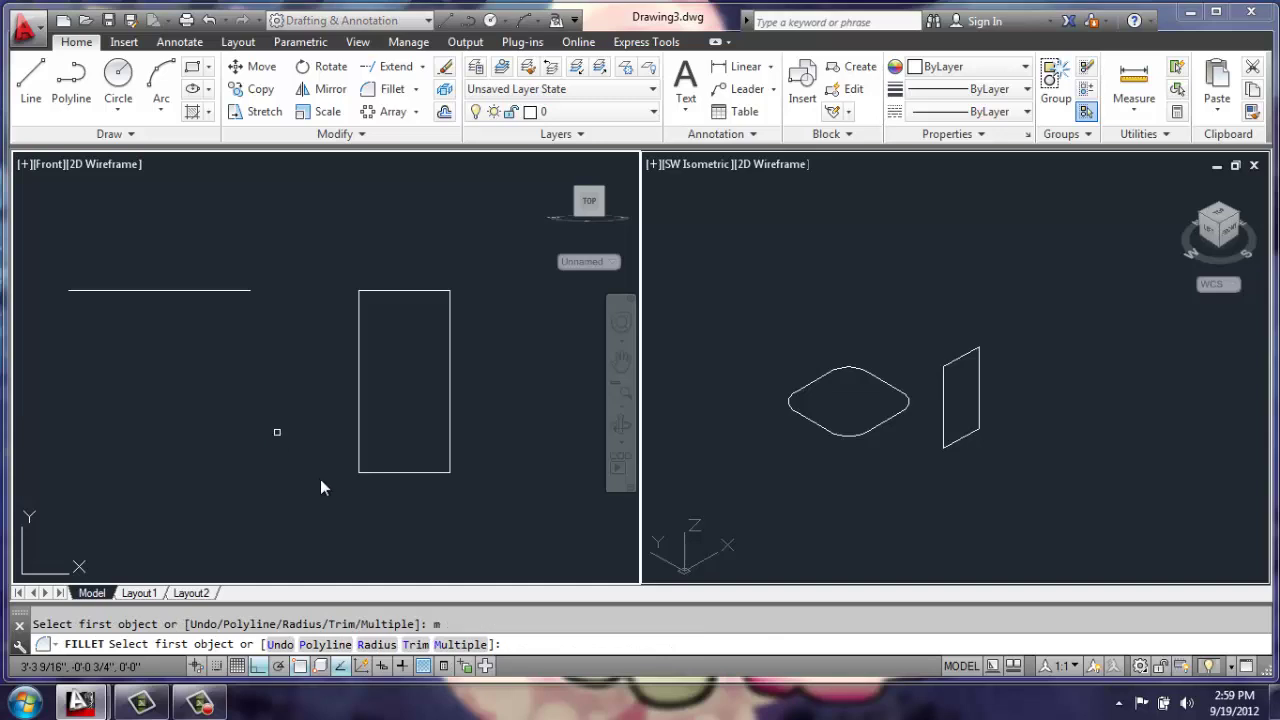
pyautogui.click(359, 440)
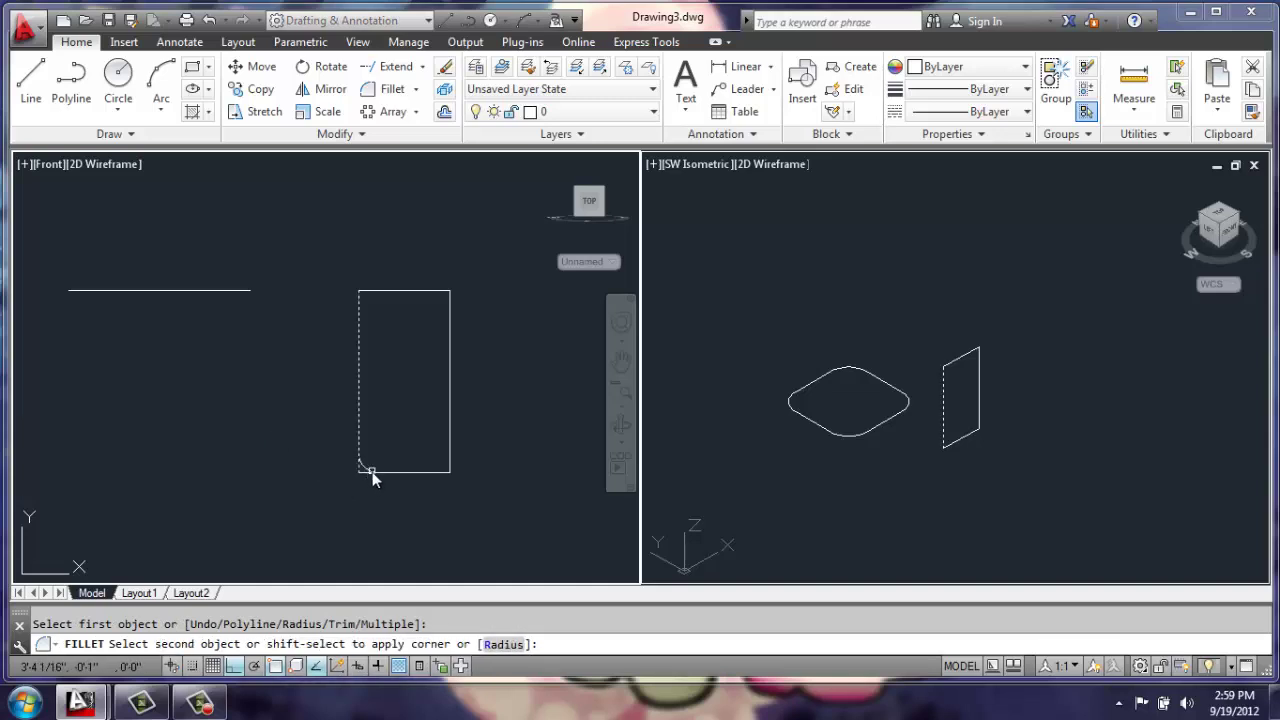
pyautogui.click(370, 471)
pyautogui.click(442, 471)
pyautogui.click(450, 462)
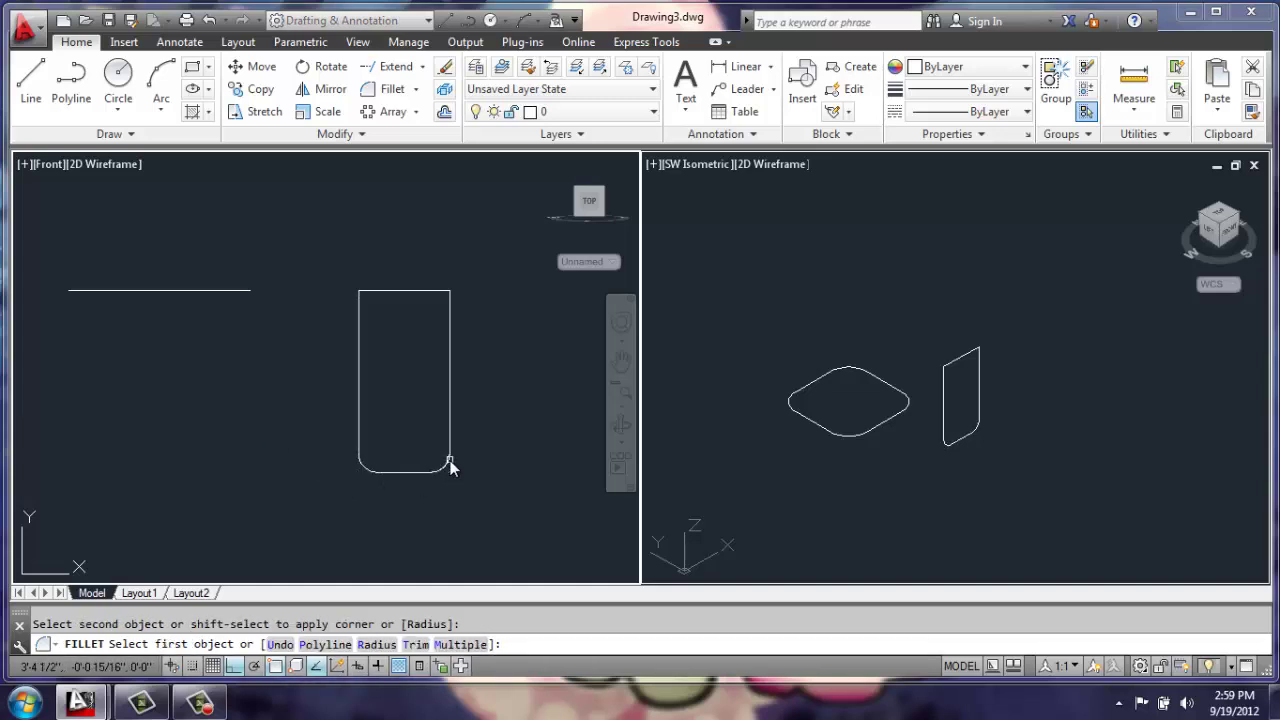
# - Move the leg profile so it sits under the seat edge
pyautogui.press('Escape')
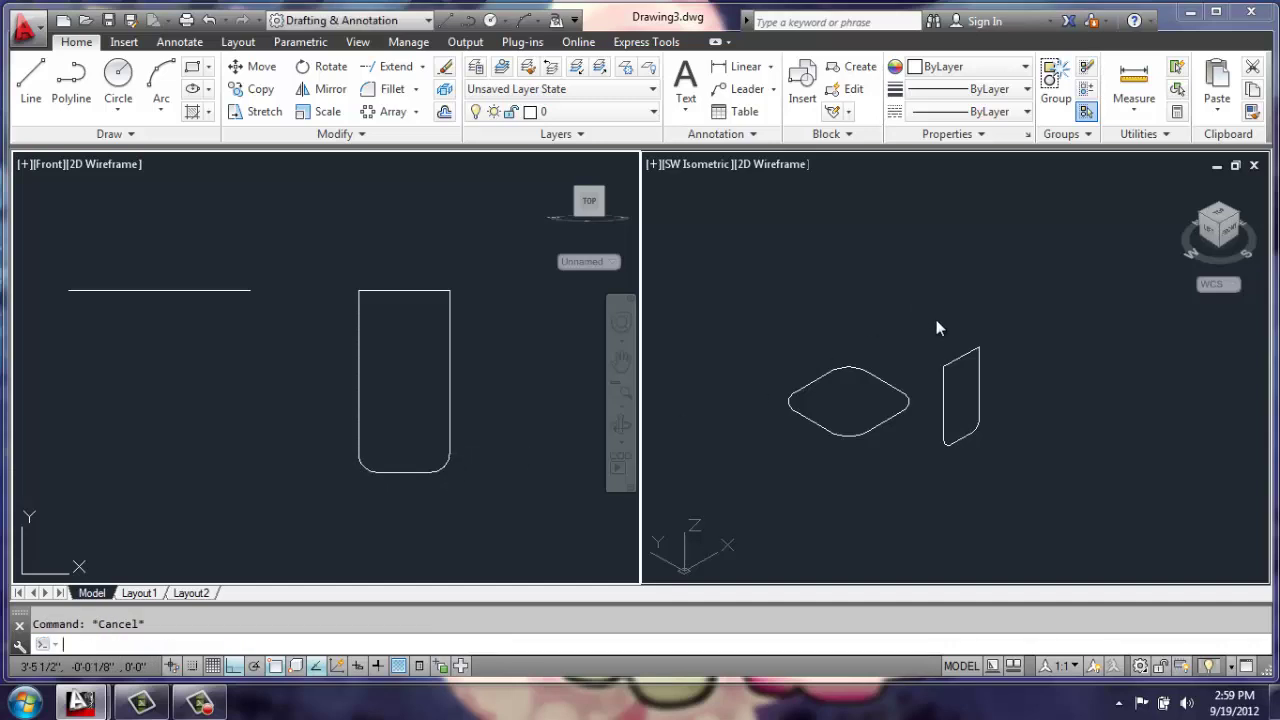
pyautogui.write('m')
pyautogui.press('Return')
pyautogui.click(978, 360)
pyautogui.click(998, 336)
pyautogui.click(928, 470)
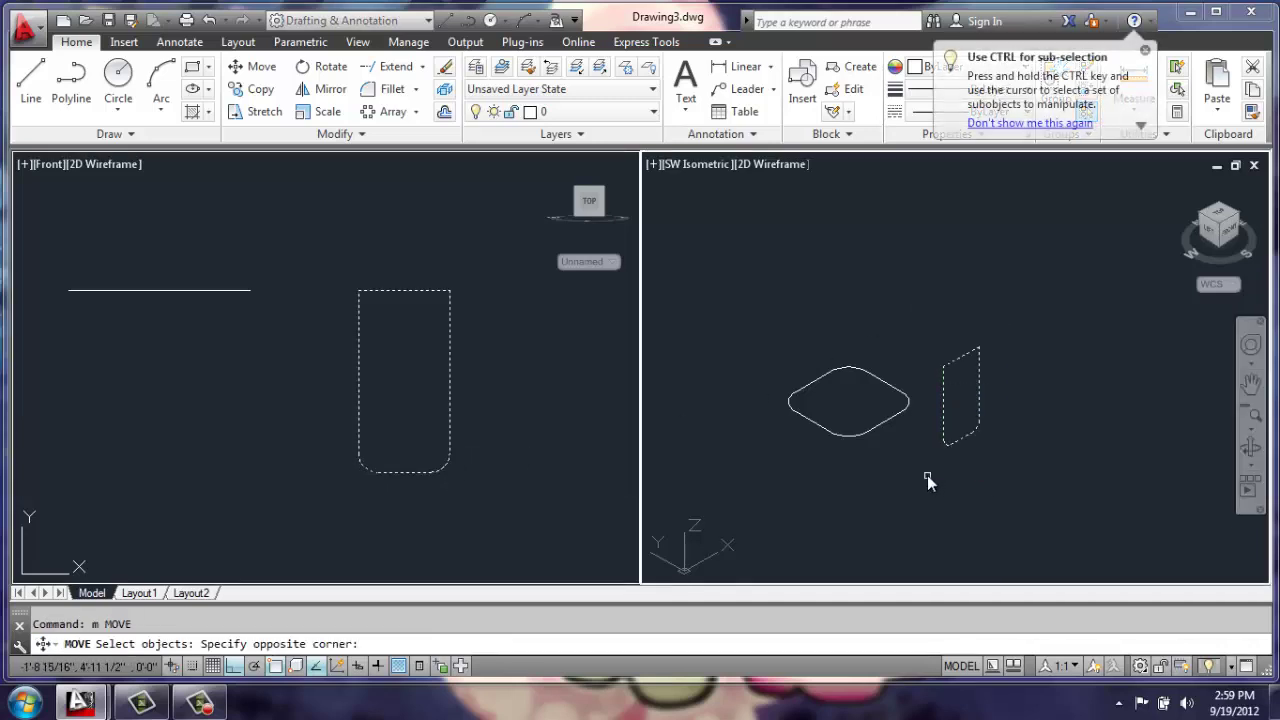
pyautogui.press('Return')
pyautogui.click(958, 368)
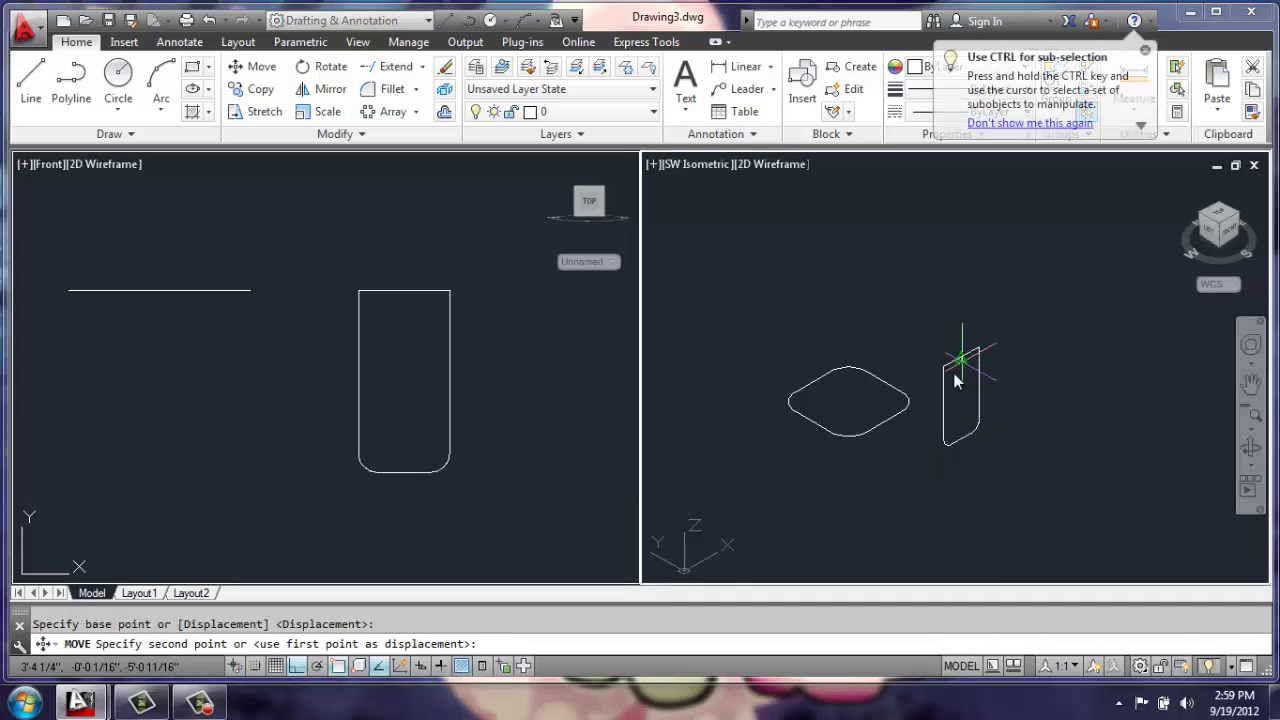
pyautogui.click(880, 432)
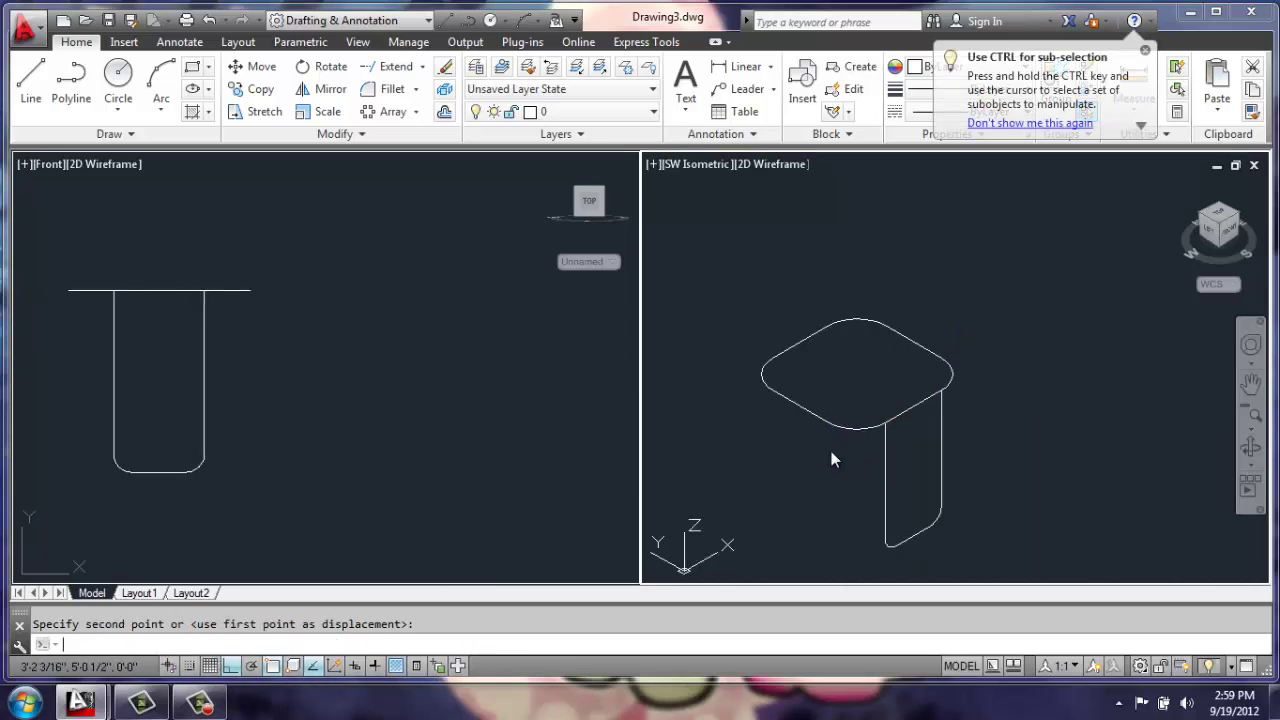
# - Extrude the rounded seat outline 0.1 into a thin slab
pyautogui.press('Escape')
pyautogui.press('Escape')
pyautogui.write('ext')
pyautogui.press('Return')
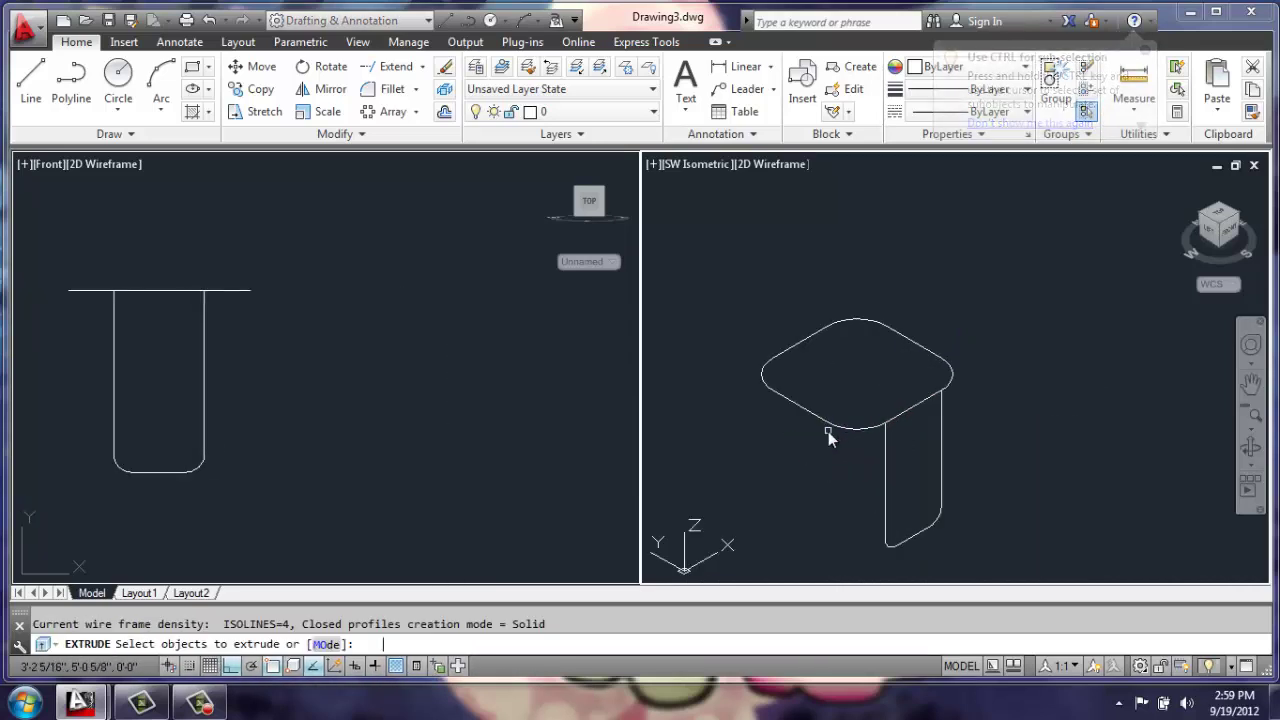
pyautogui.click(828, 431)
pyautogui.press('Return')
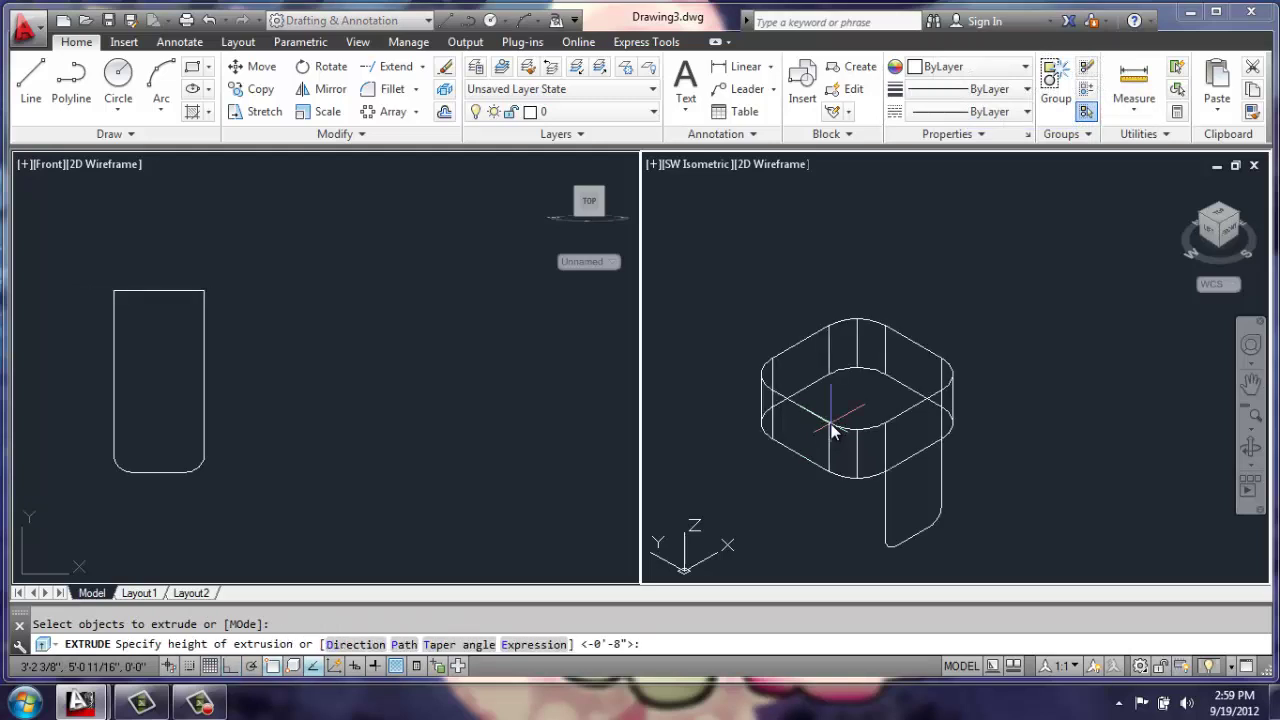
pyautogui.write('.1')
pyautogui.press('Return')
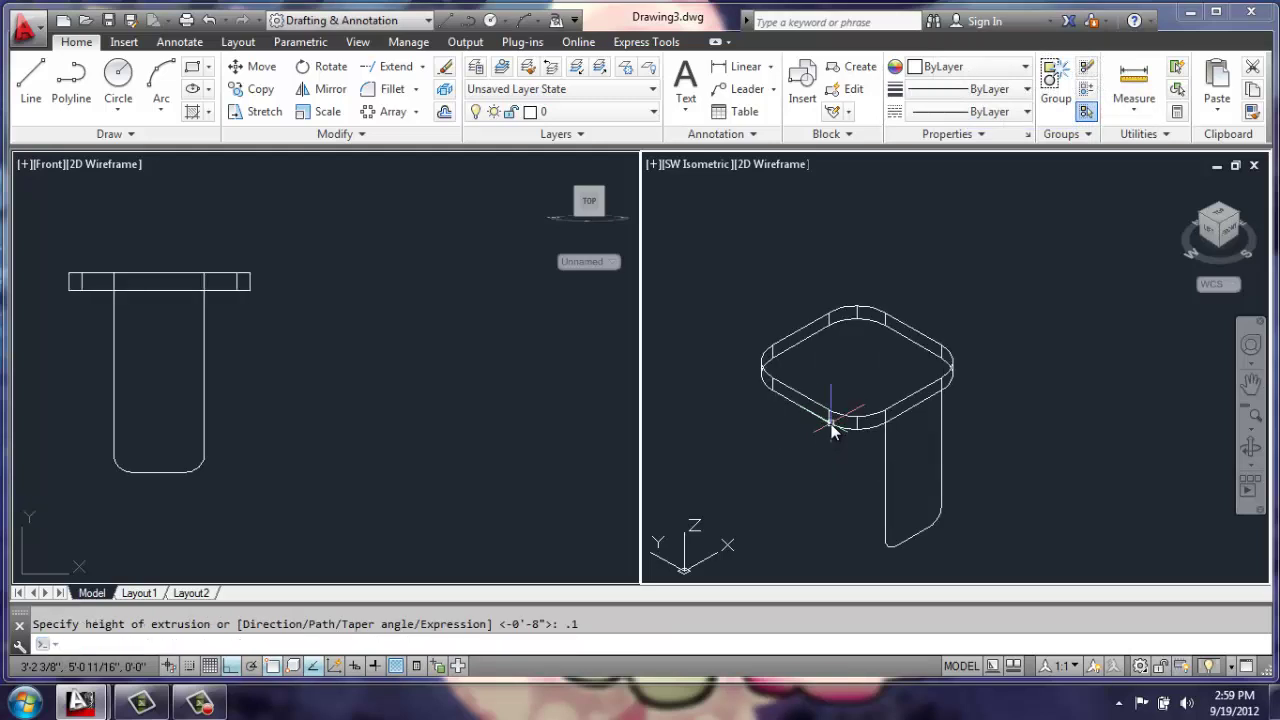
# - Extrude the leg profile -0.1 into a thin plate
pyautogui.press('Return')
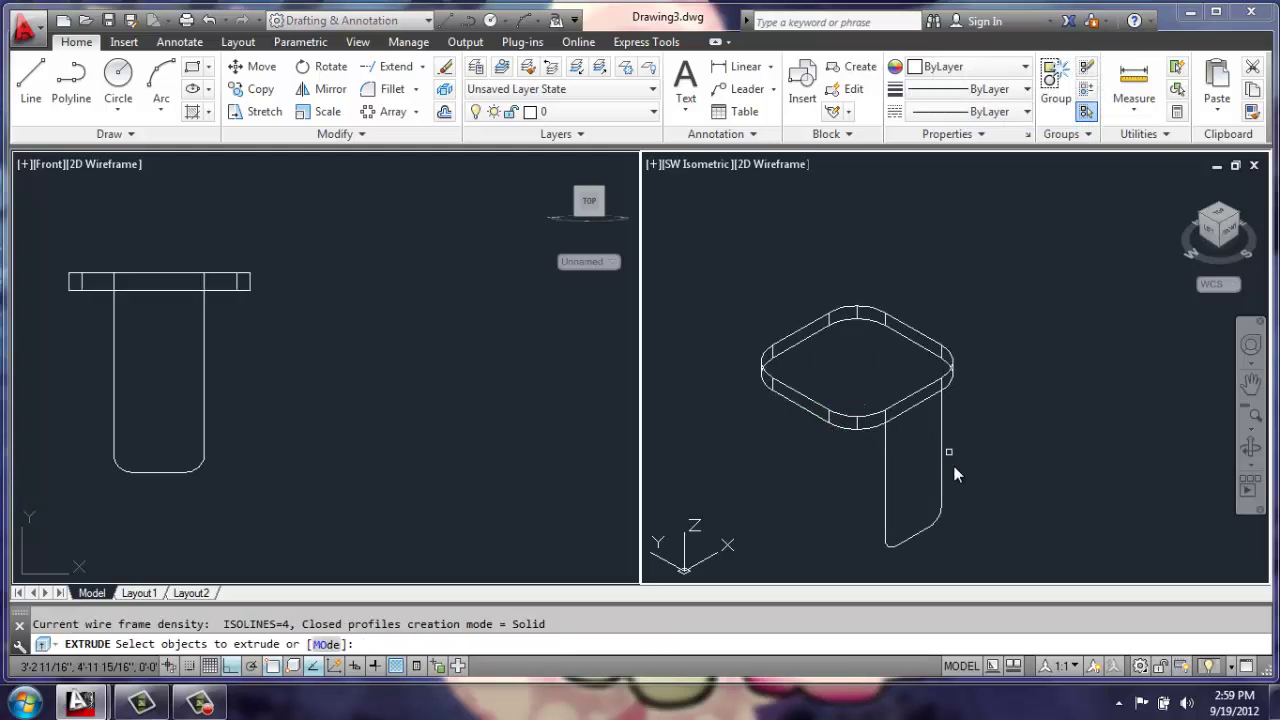
pyautogui.click(885, 485)
pyautogui.press('Return')
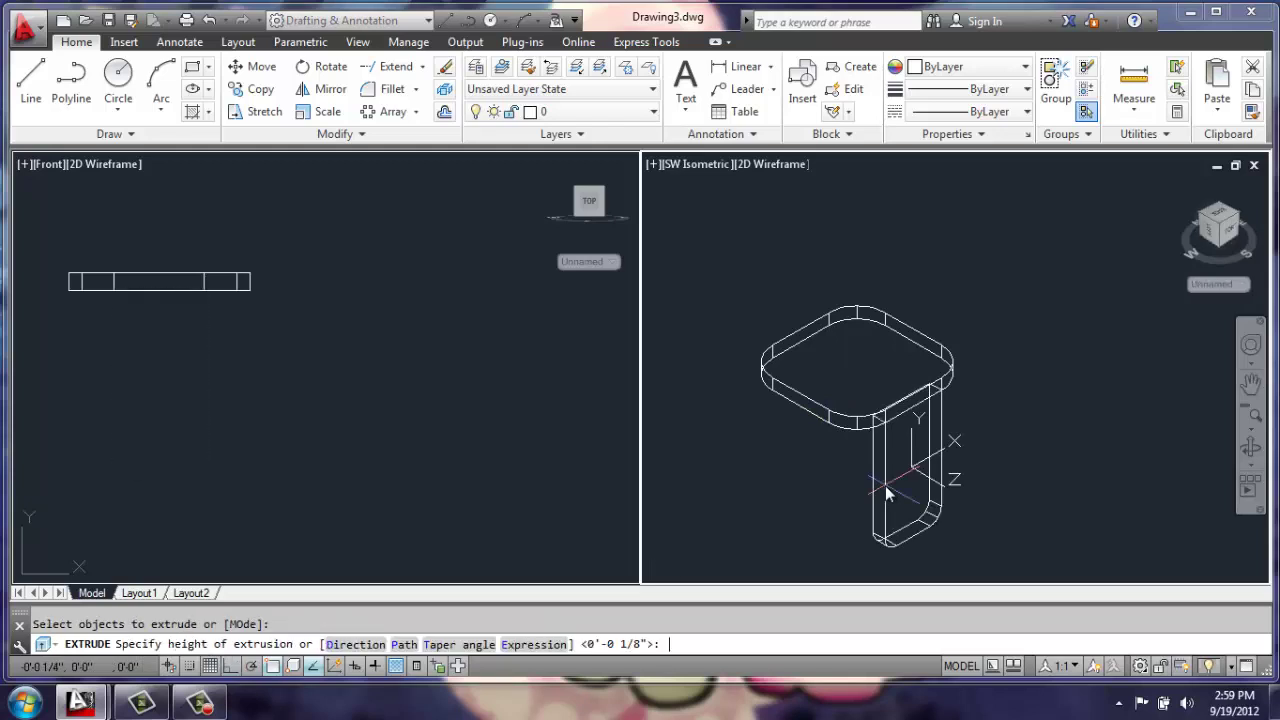
pyautogui.write('-.1')
pyautogui.press('Return')
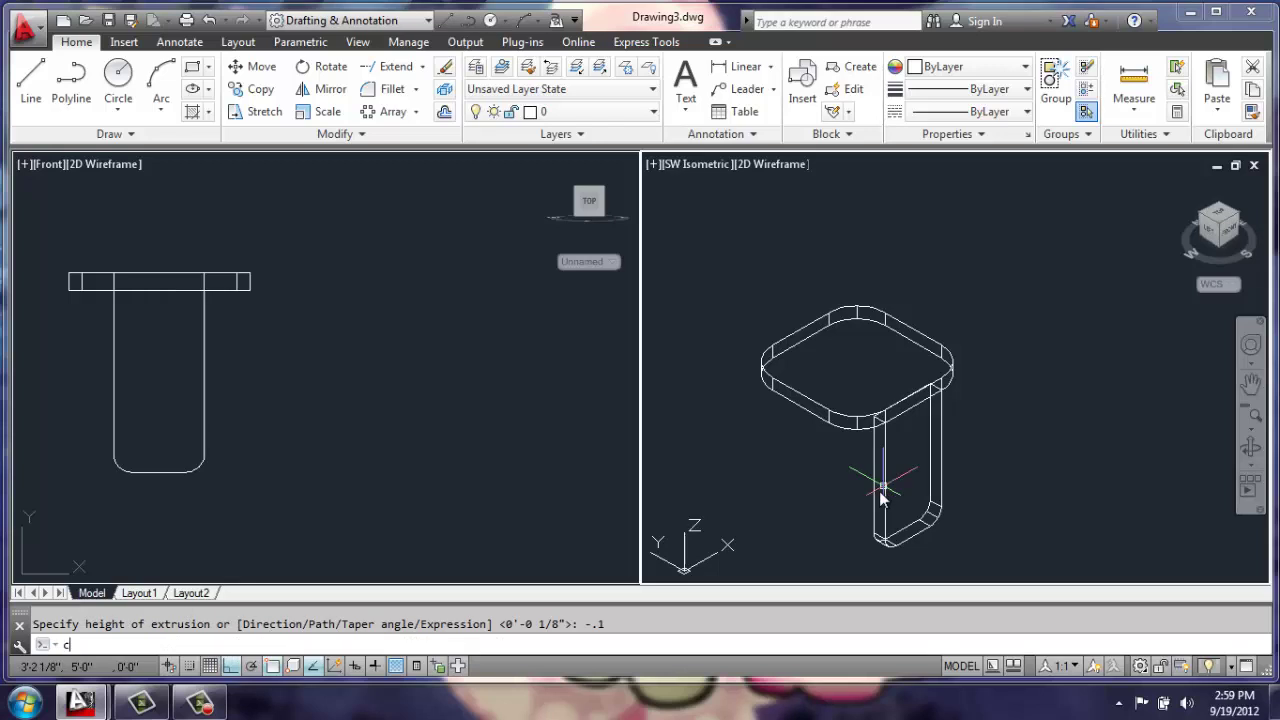
# - Copy the leg plate to the seat's opposite edge, giving the bracket two legs
pyautogui.write('co')
pyautogui.press('Return')
pyautogui.click(868, 502)
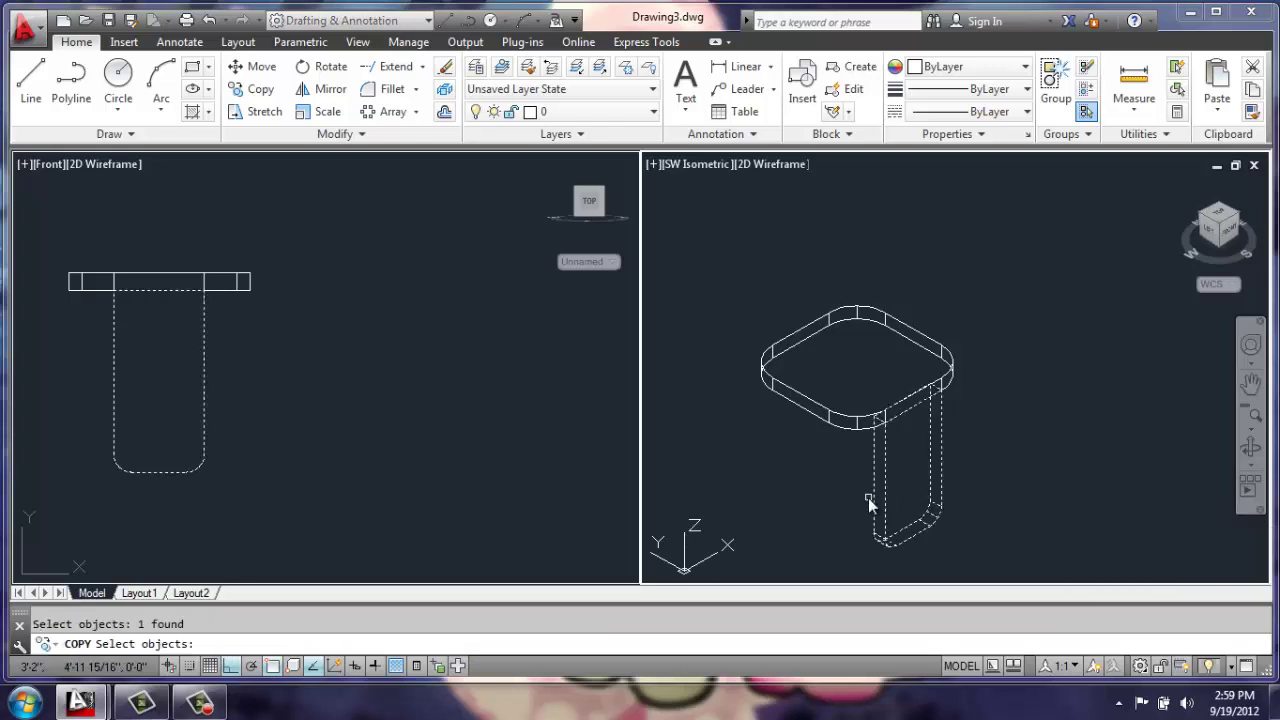
pyautogui.press('Return')
pyautogui.scroll(2, 864, 390)
pyautogui.scroll(1, 860, 385)
pyautogui.scroll(-1, 862, 400)
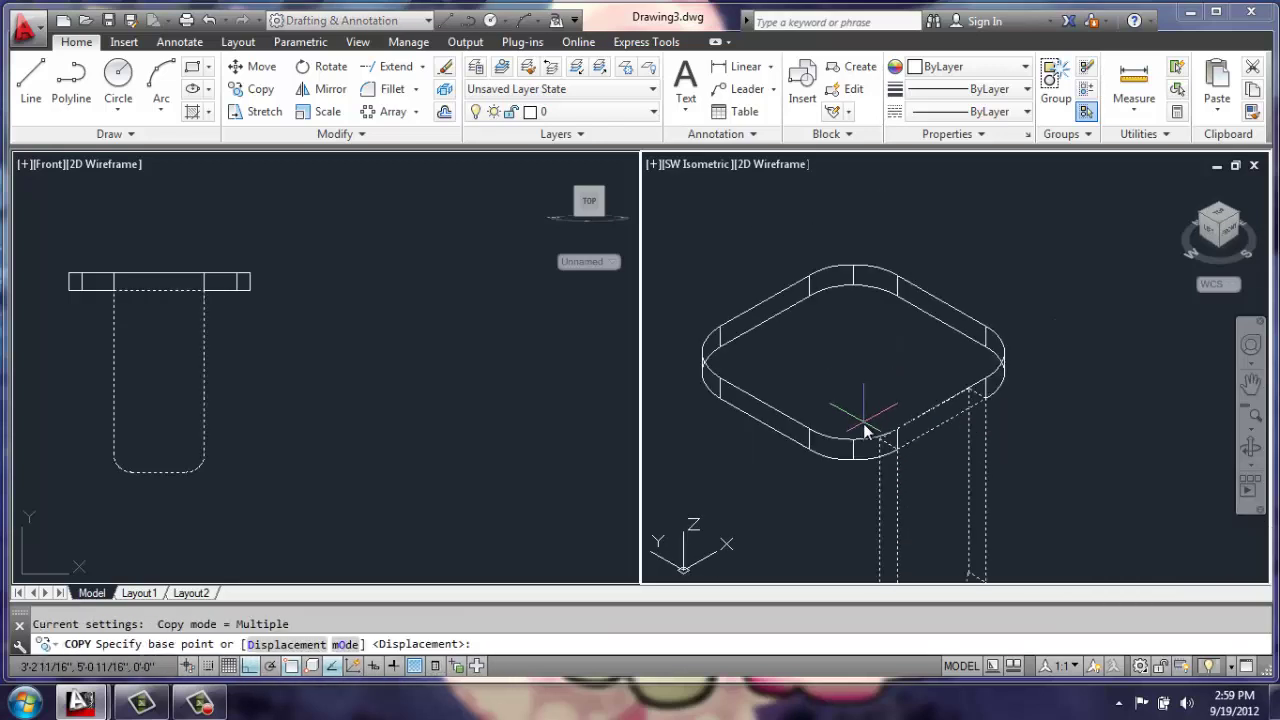
pyautogui.click(880, 445)
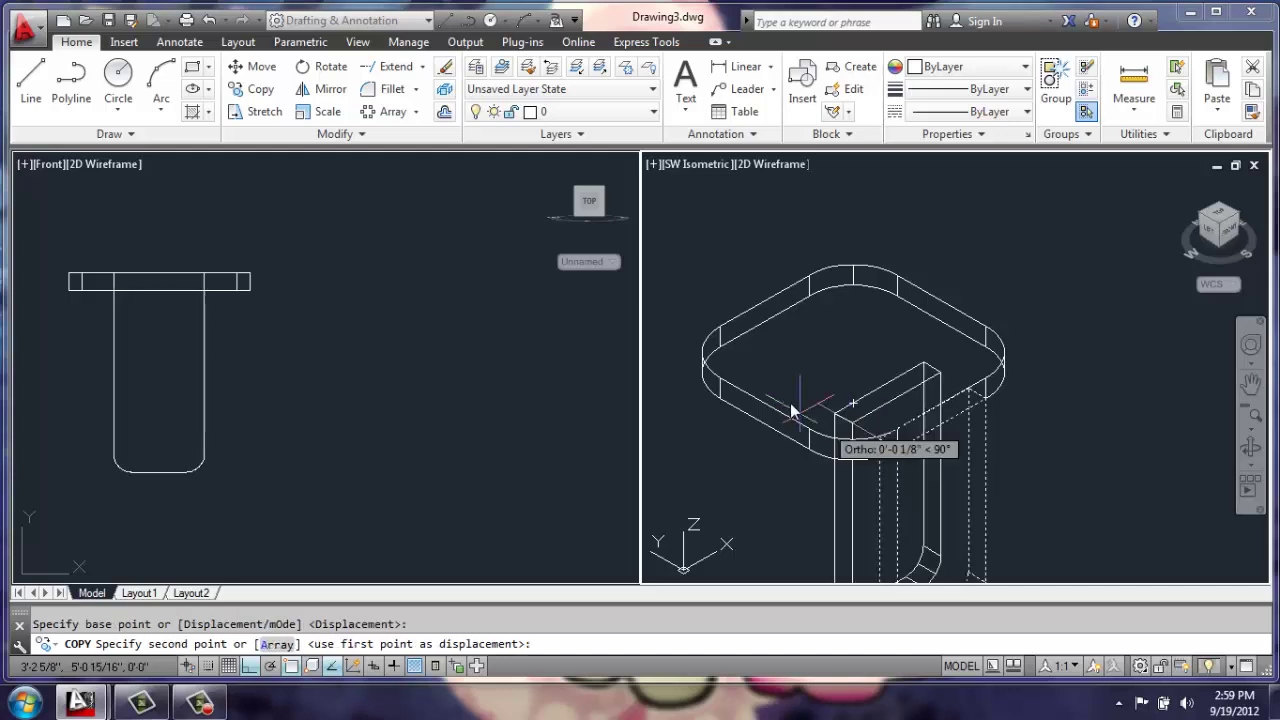
pyautogui.click(722, 347)
pyautogui.press('Return')
pyautogui.scroll(-4, 1045, 290)
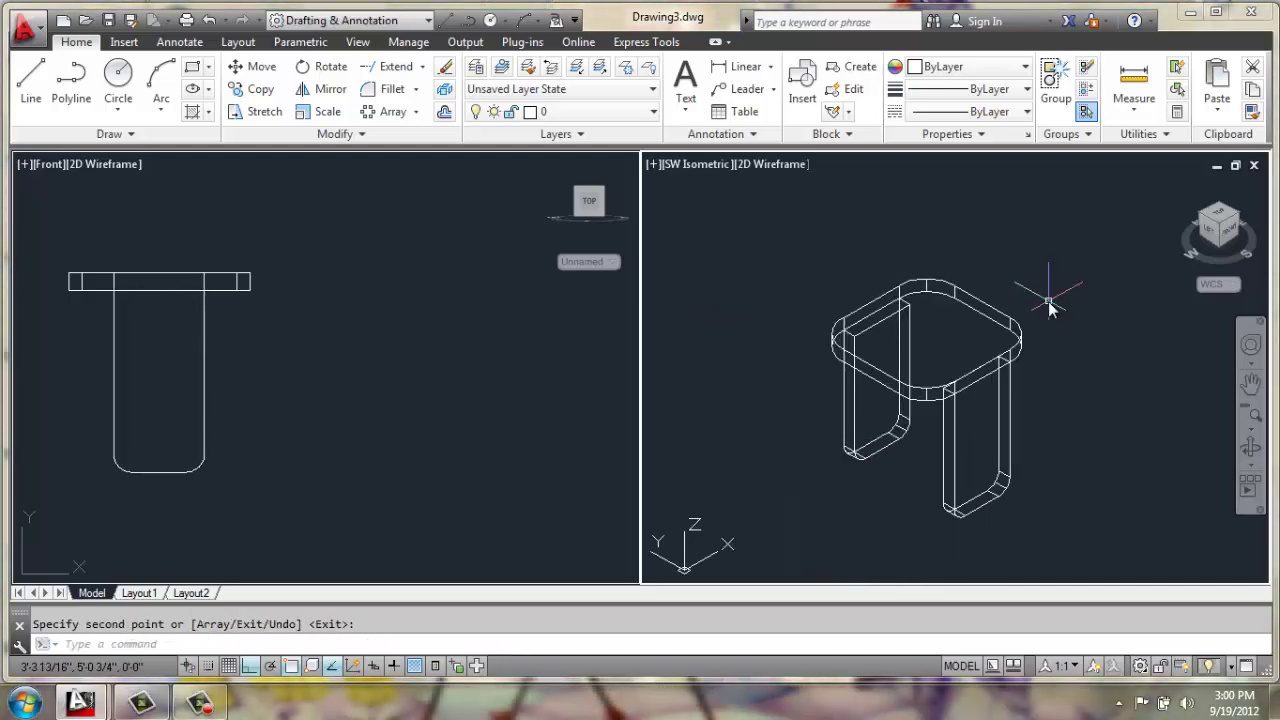
# - Union the slab and both leg plates into a single bracket solid
pyautogui.press('Escape')
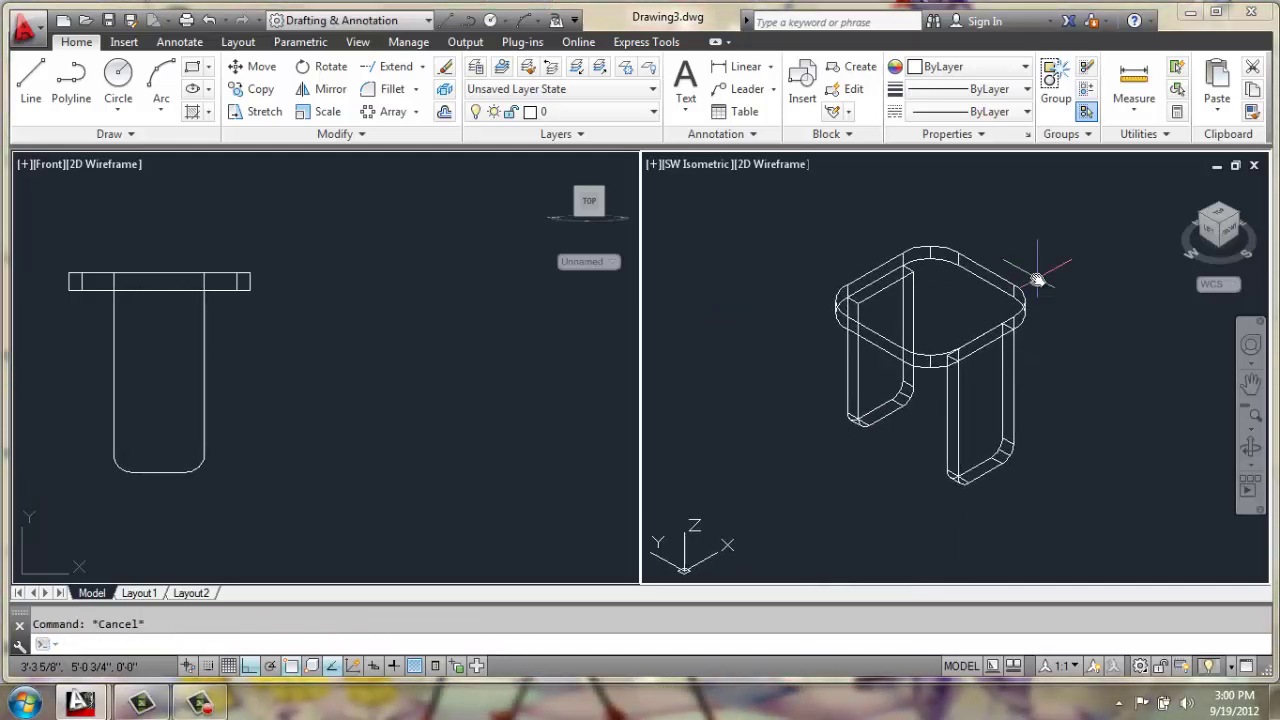
pyautogui.write('union')
pyautogui.press('Return')
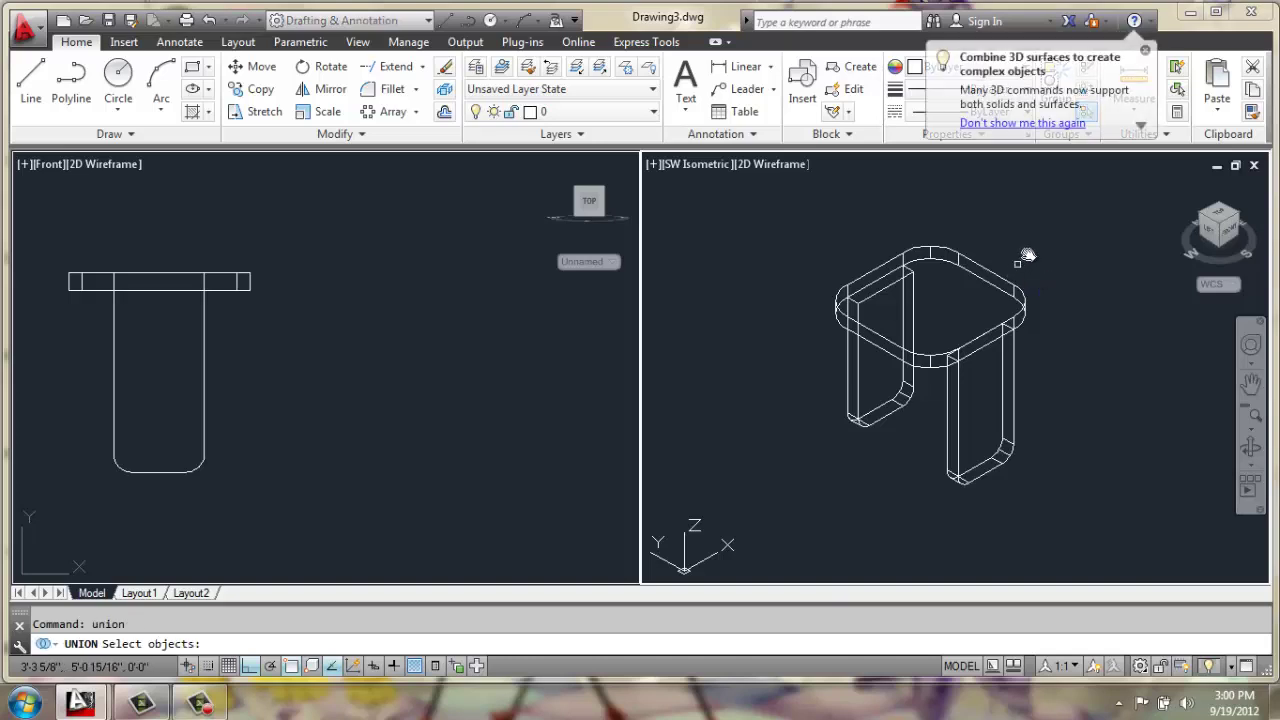
pyautogui.click(1026, 254)
pyautogui.click(828, 392)
pyautogui.press('Return')
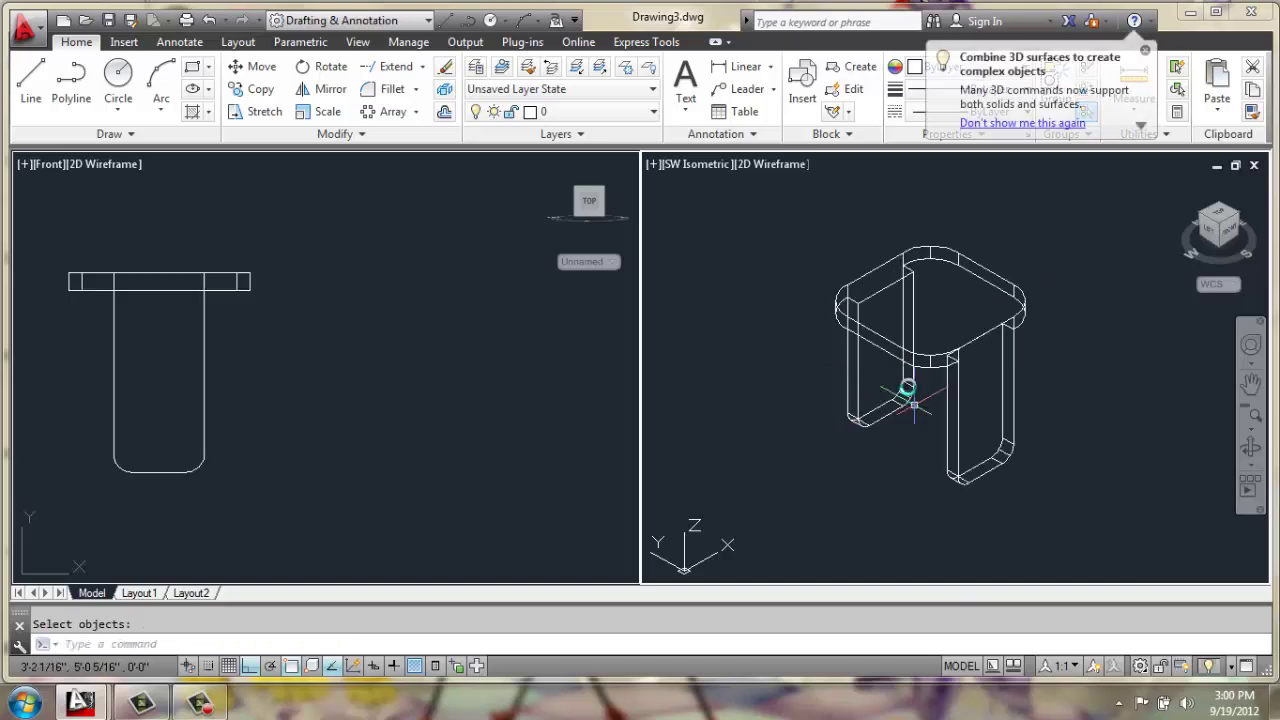
# - Move the merged two-legged bracket onto the lower end of the bent leg tube
pyautogui.scroll(-3, 1002, 427)
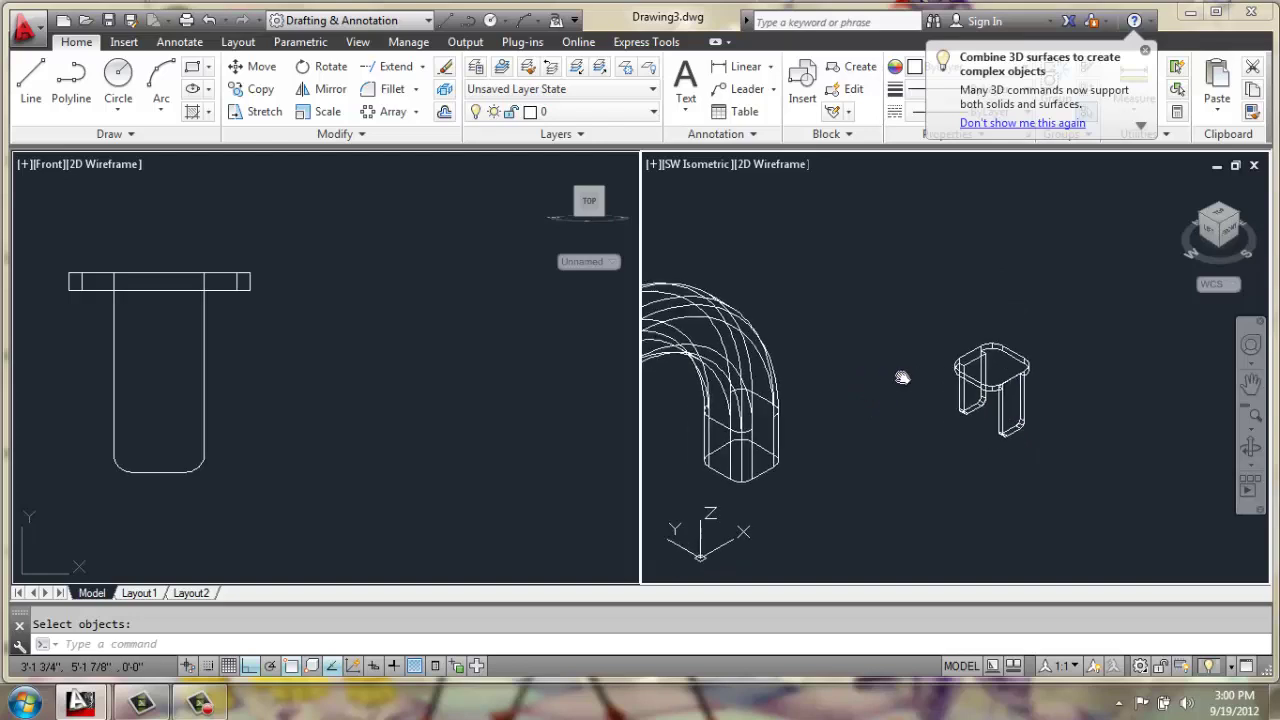
pyautogui.write('m')
pyautogui.press('Return')
pyautogui.click(1051, 330)
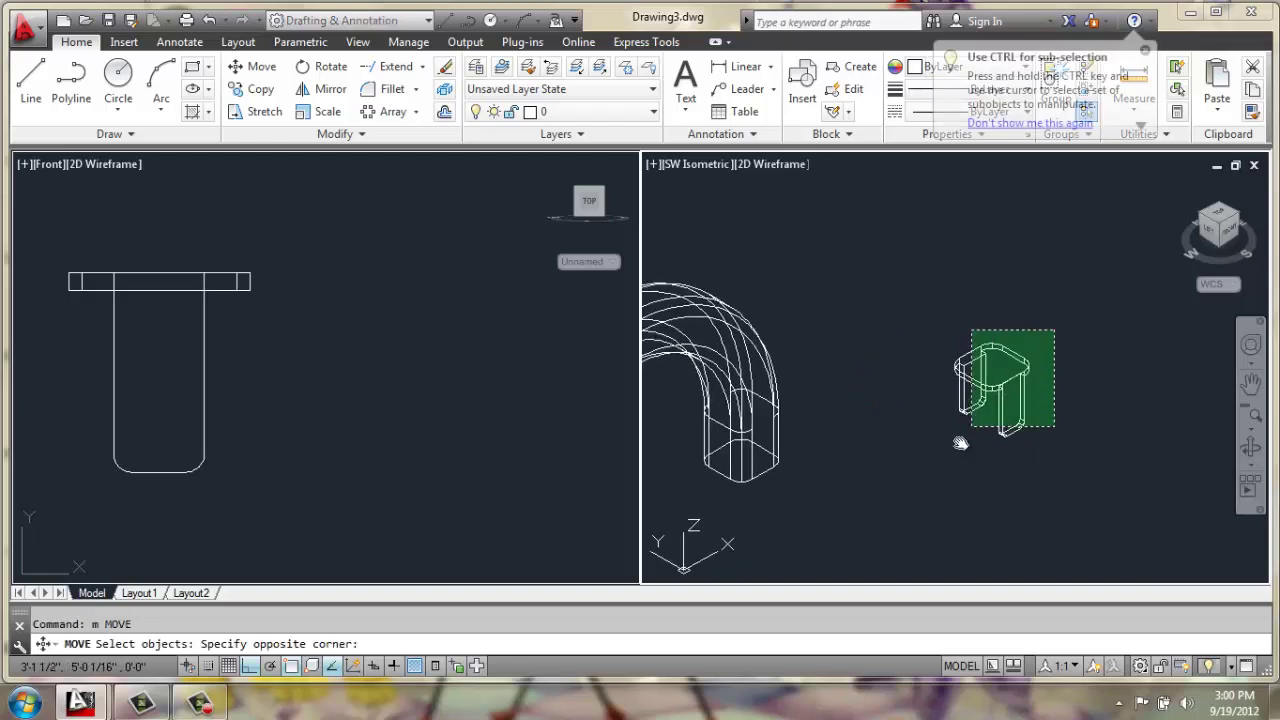
pyautogui.click(960, 443)
pyautogui.press('Return')
pyautogui.scroll(3, 963, 405)
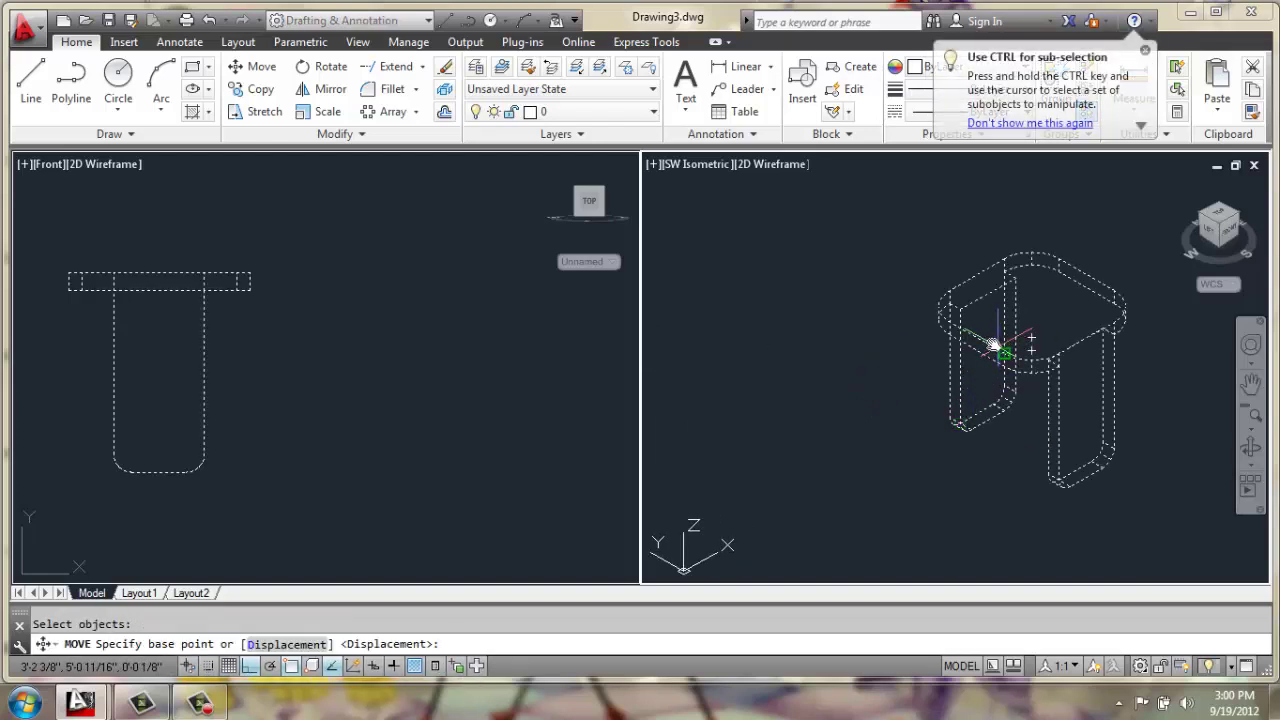
pyautogui.click(978, 342)
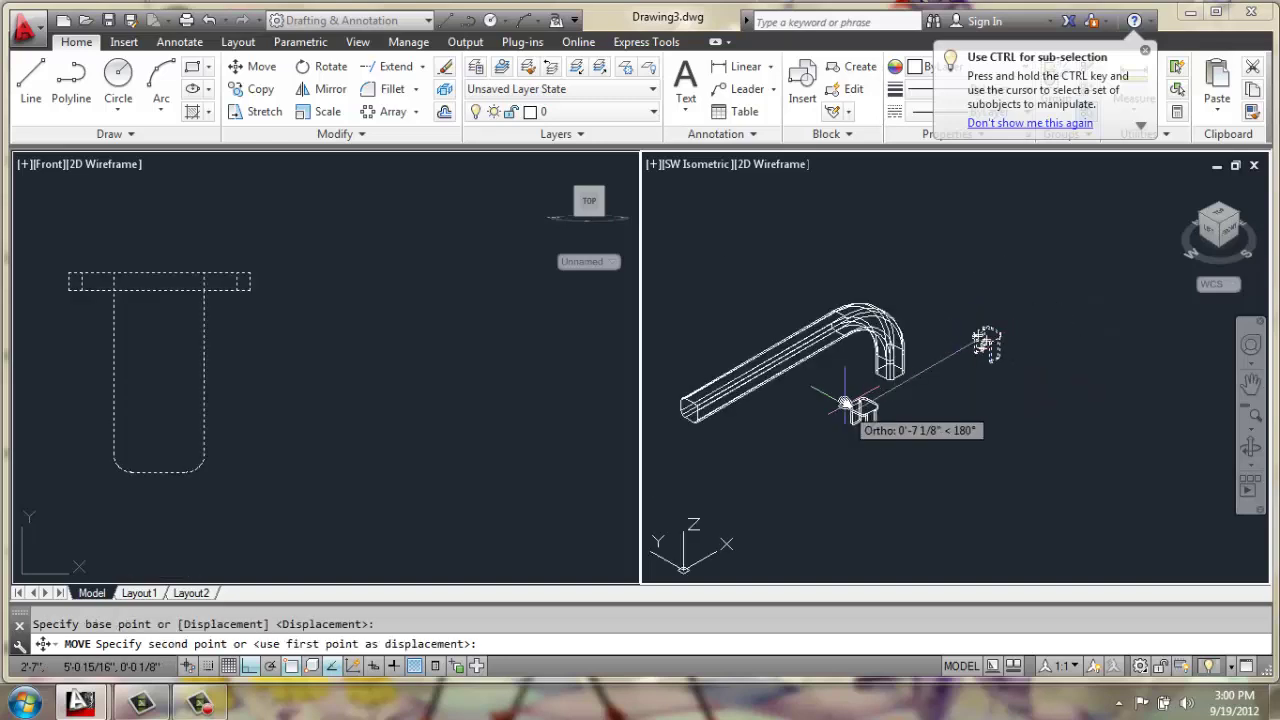
pyautogui.click(1057, 250)
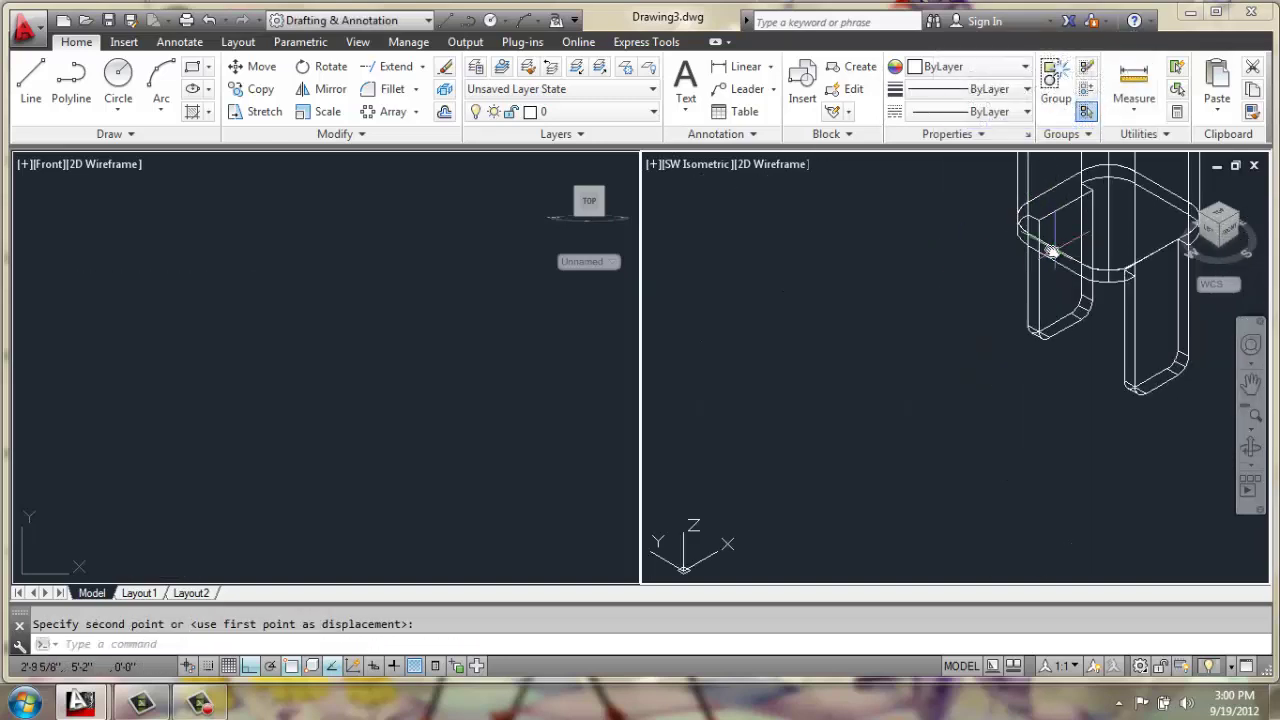
pyautogui.scroll(-2, 1035, 268)
pyautogui.click(377, 389)
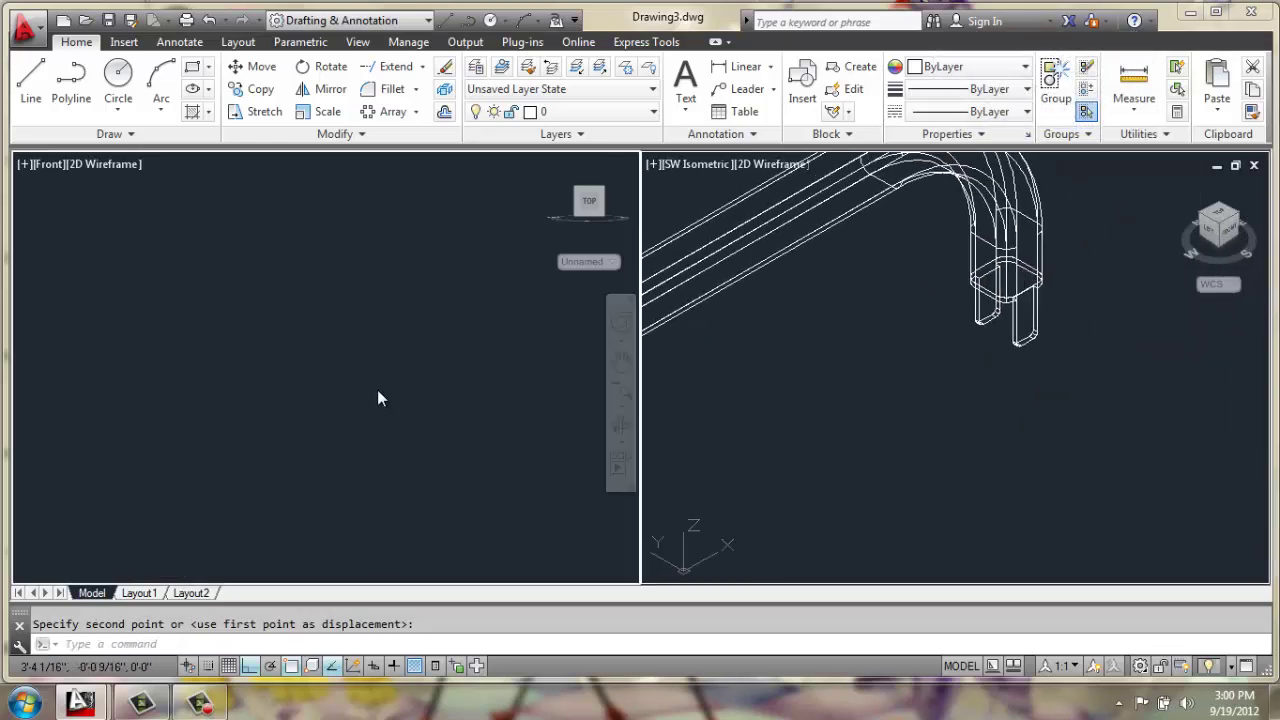
pyautogui.scroll(-2, 369, 388)
pyautogui.scroll(4, 371, 385)
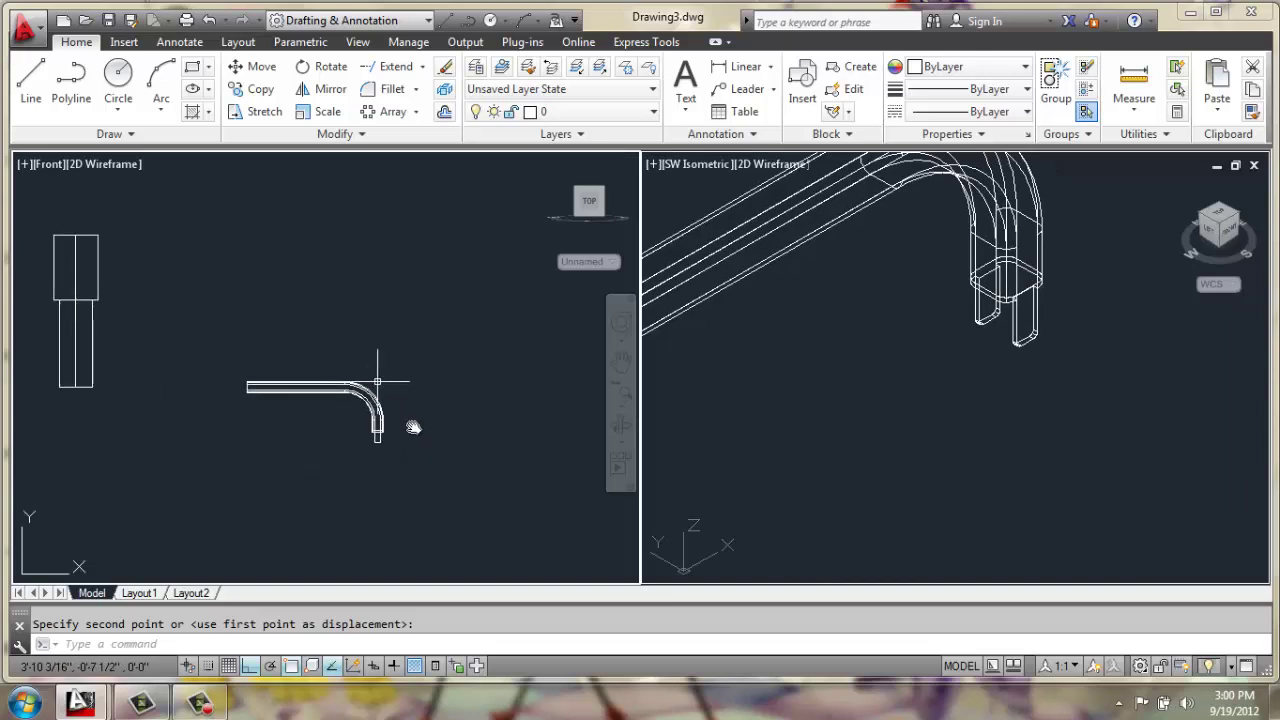
# - Draw a 0.75-radius circle in the Front view below the leg end
pyautogui.moveTo(444, 422); pyautogui.dragTo(374, 423, button='middle')
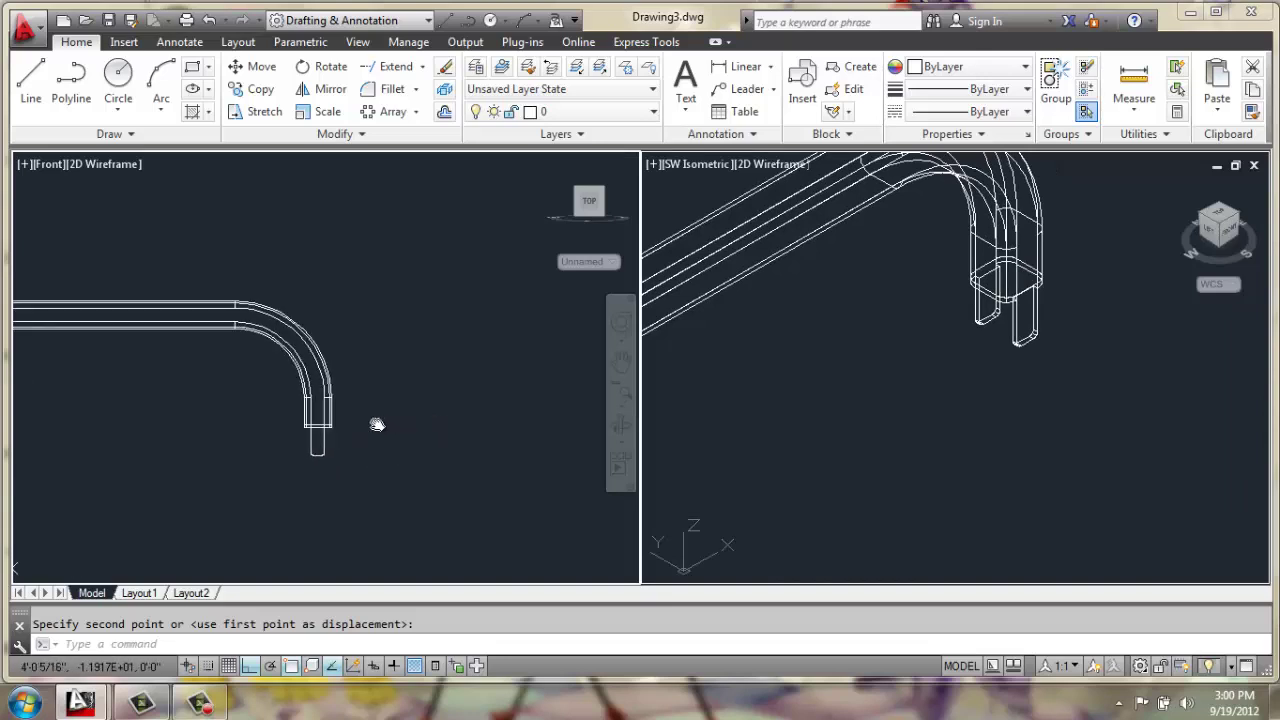
pyautogui.click(118, 100)
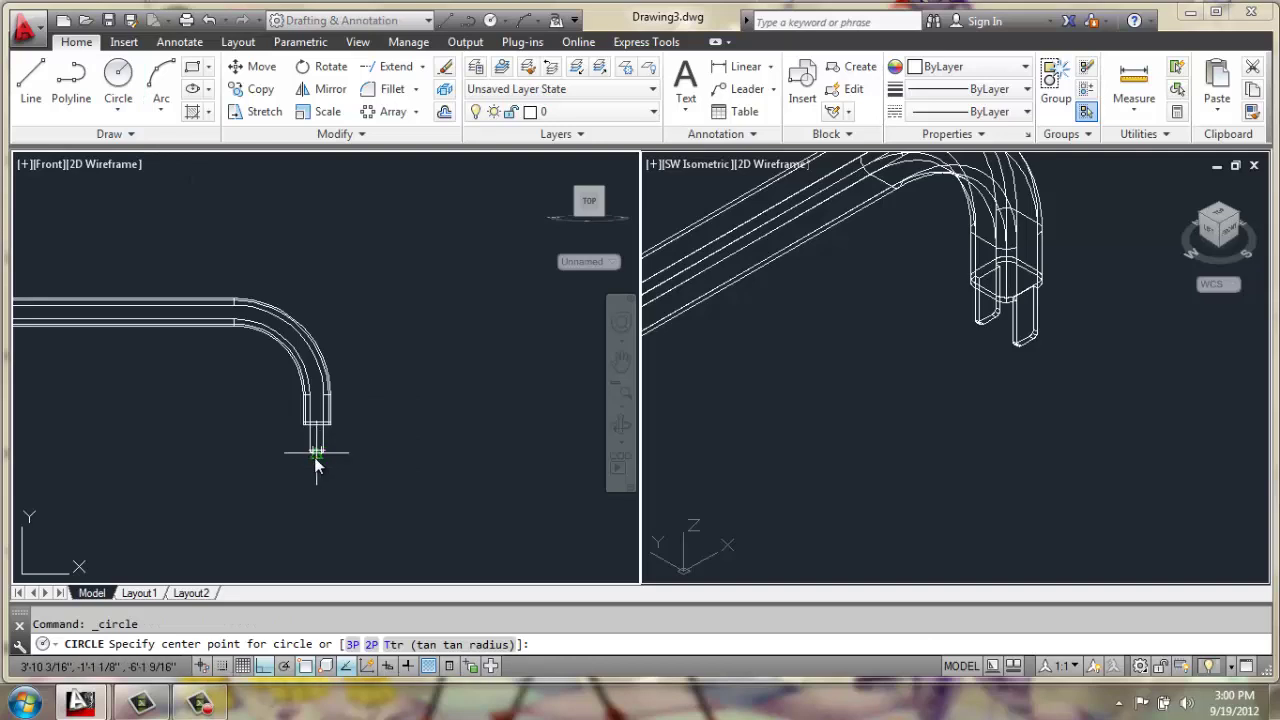
pyautogui.click(412, 455)
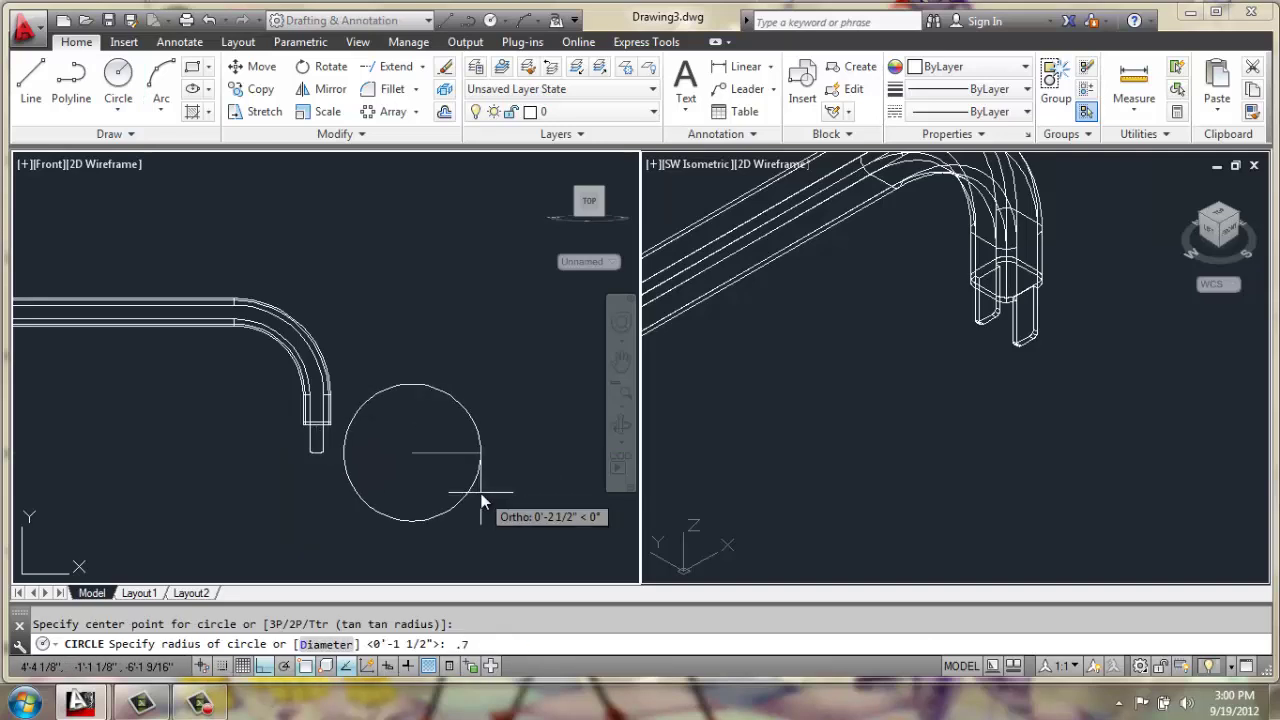
pyautogui.write('.75')
pyautogui.press('Return')
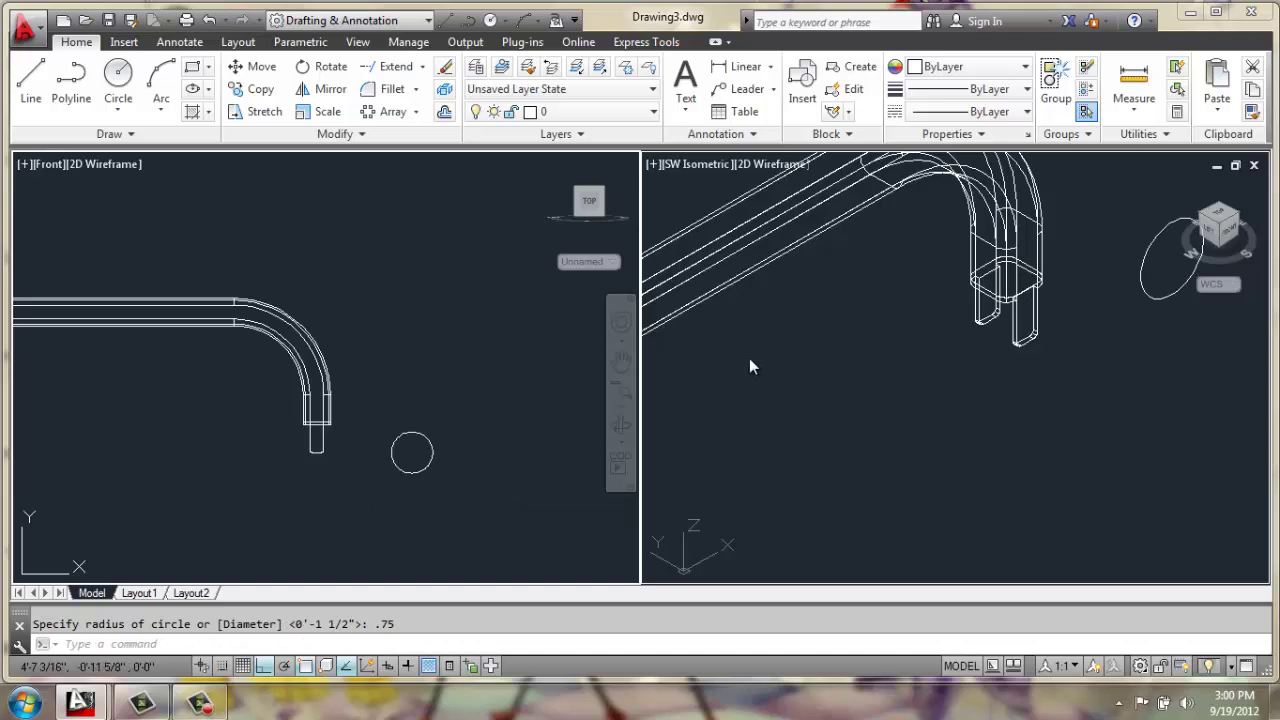
# - Extrude the circle 0.5 into a wheel cylinder
pyautogui.moveTo(1092, 302); pyautogui.dragTo(986, 396, button='middle')
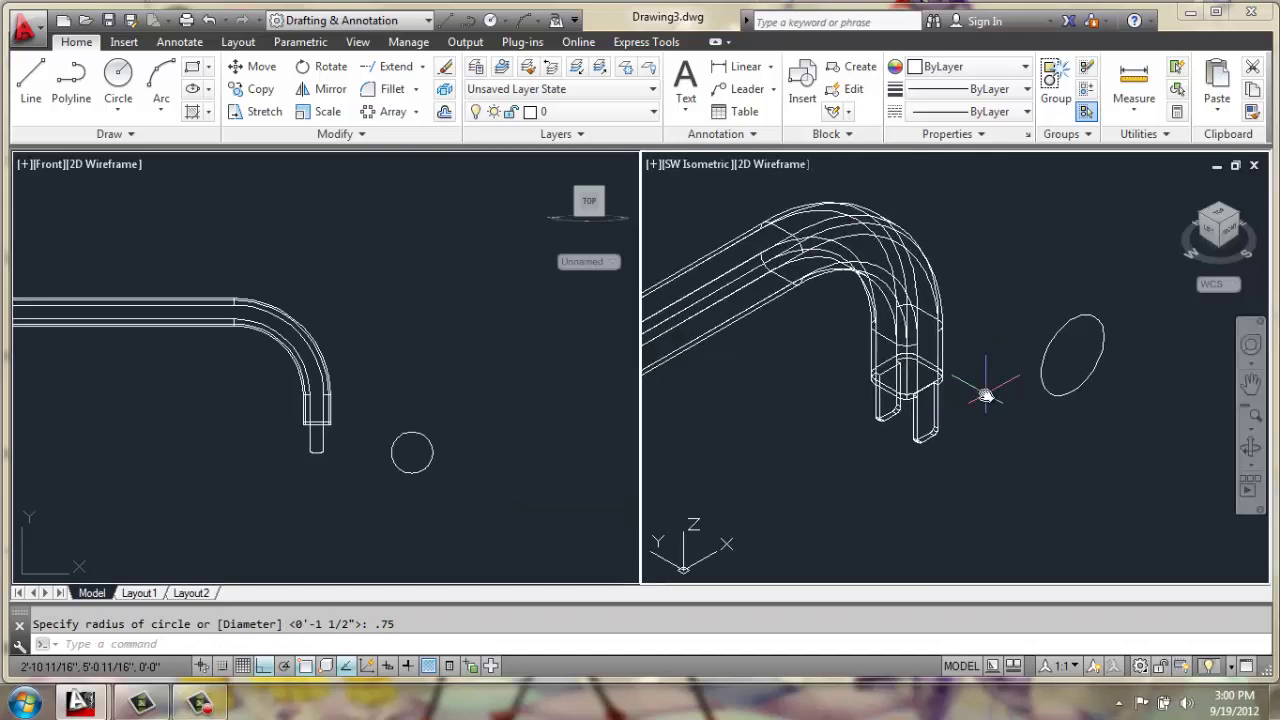
pyautogui.write('ext')
pyautogui.press('Return')
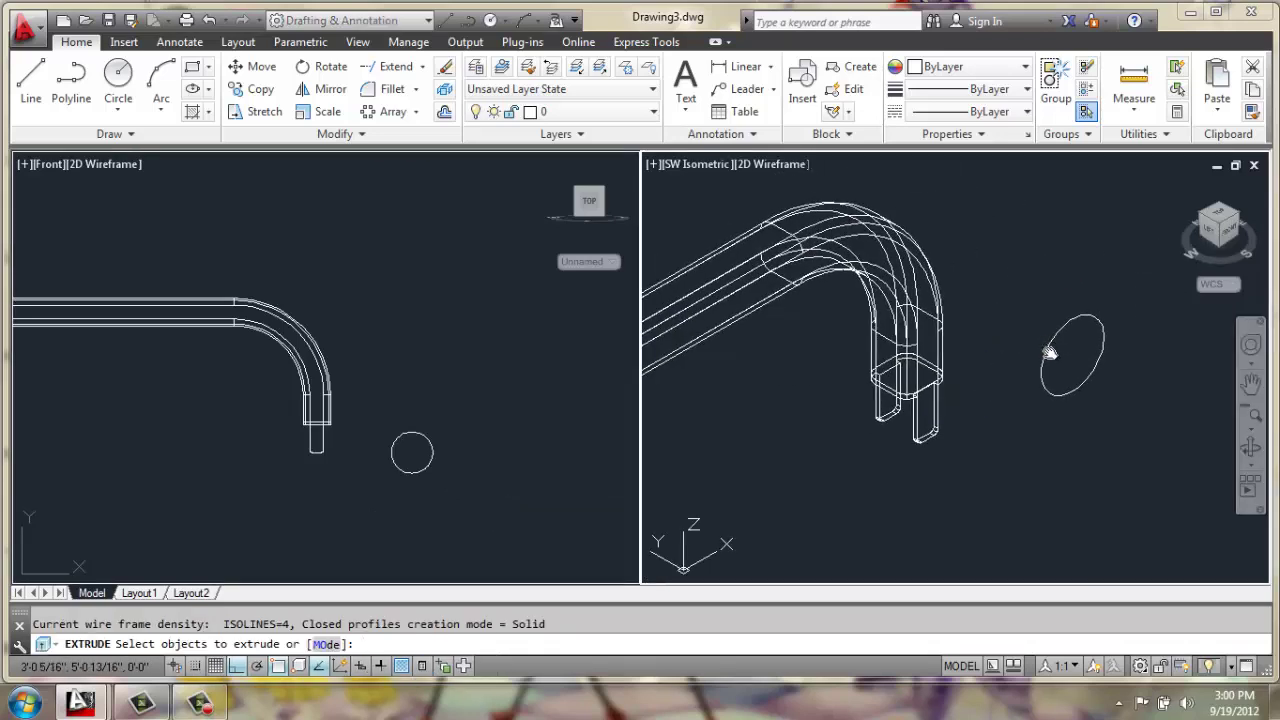
pyautogui.click(1044, 354)
pyautogui.press('Return')
pyautogui.write('.')
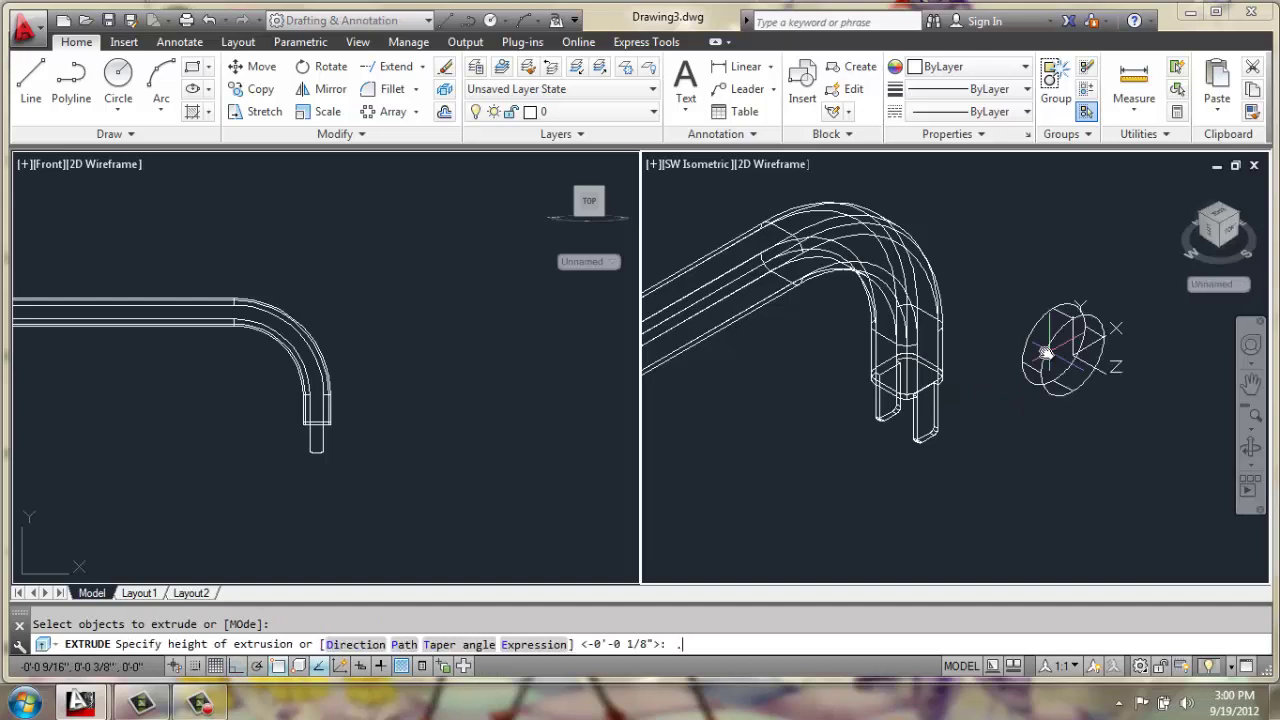
pyautogui.write('5')
pyautogui.press('Return')
# - Move the wheel cylinder between the bracket's two legs
pyautogui.write('m')
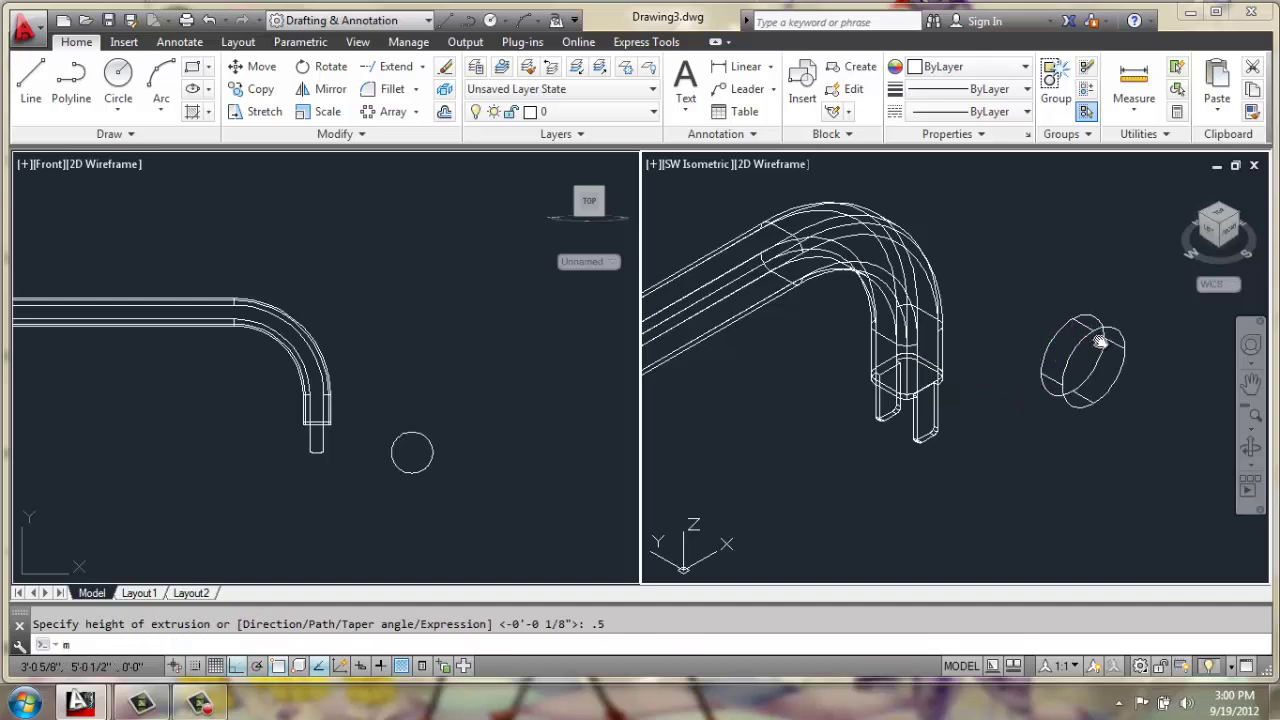
pyautogui.press('Return')
pyautogui.click(1088, 336)
pyautogui.press('Return')
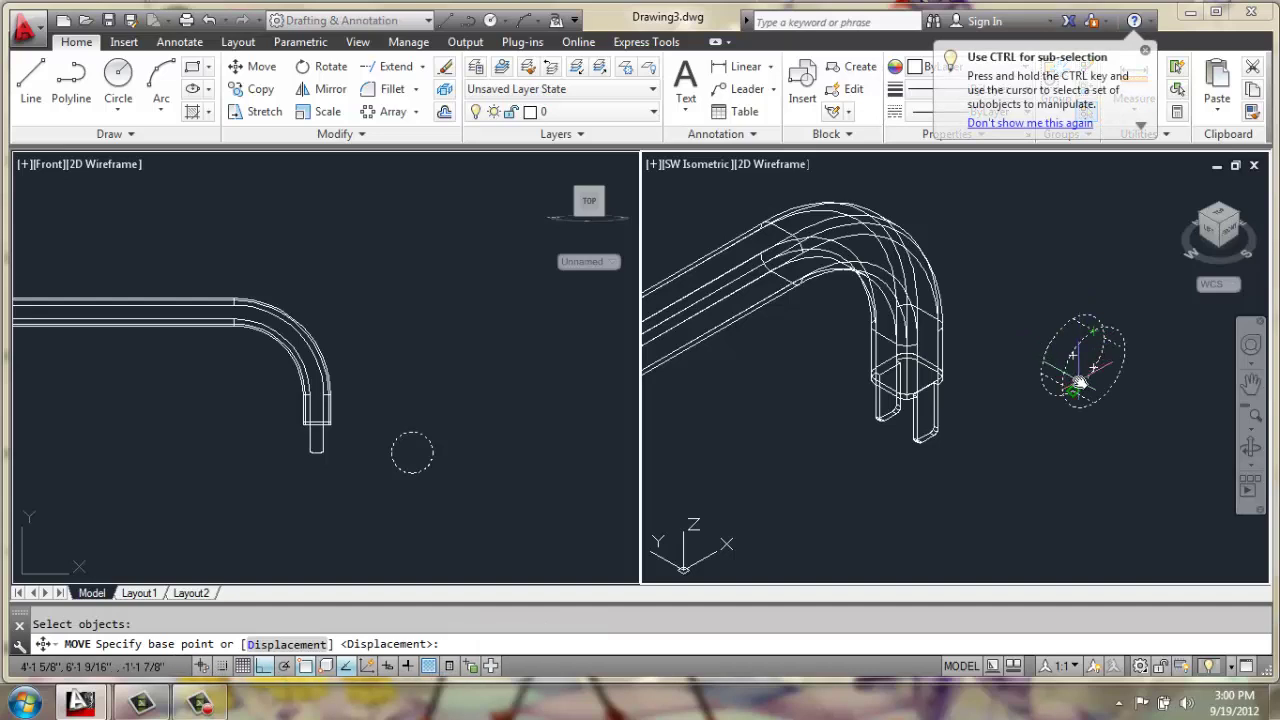
pyautogui.click(1088, 370)
pyautogui.scroll(4, 897, 406)
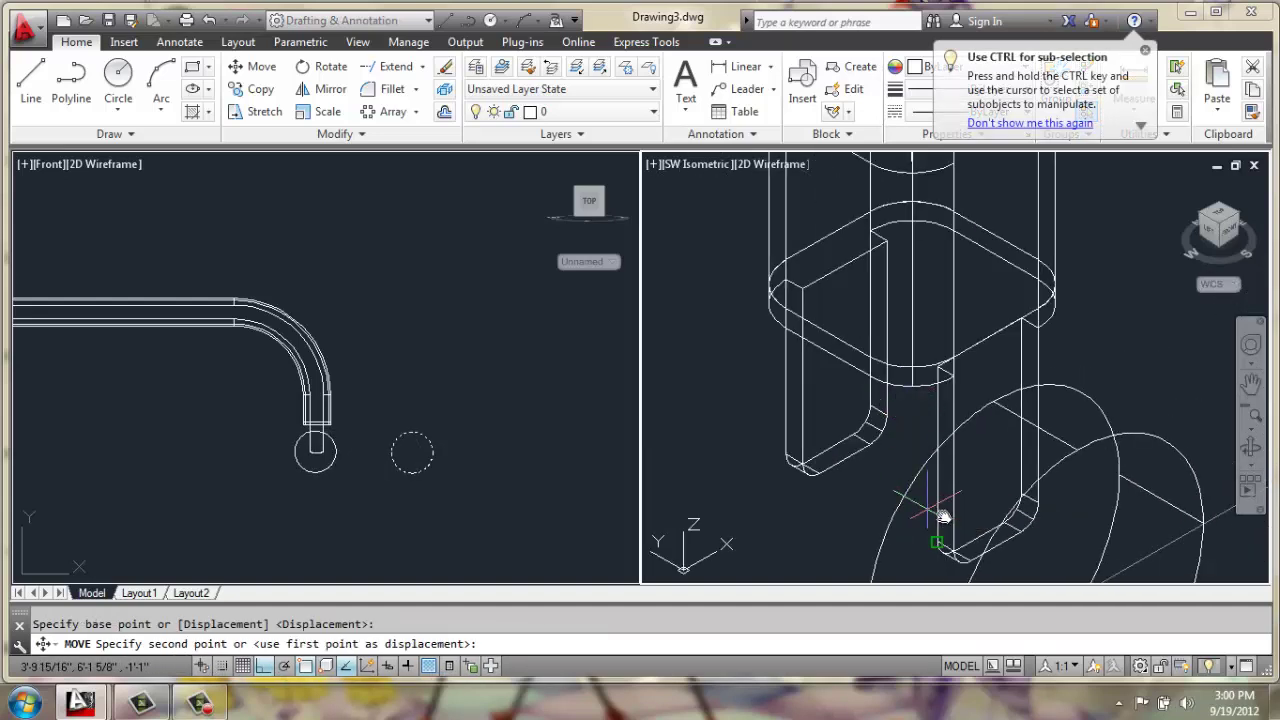
pyautogui.click(979, 535)
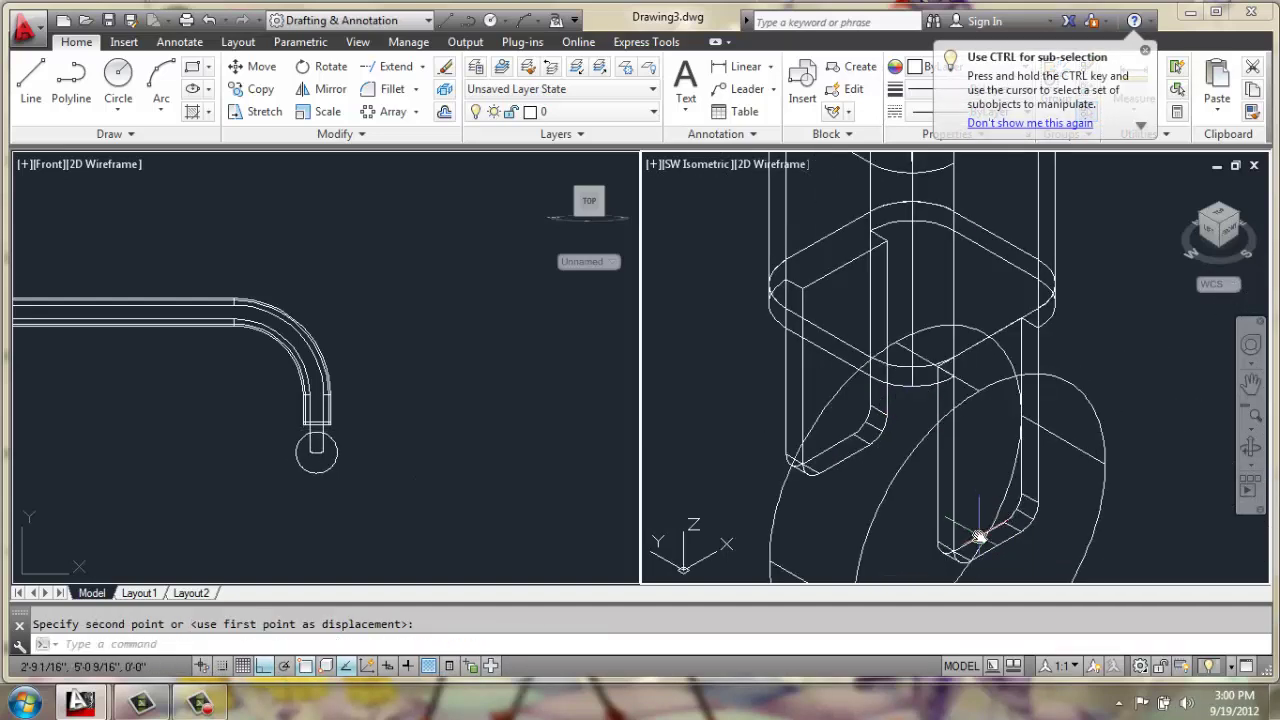
# - Nudge the wheel 0.15 into its final position
pyautogui.press('Return')
pyautogui.click(866, 515)
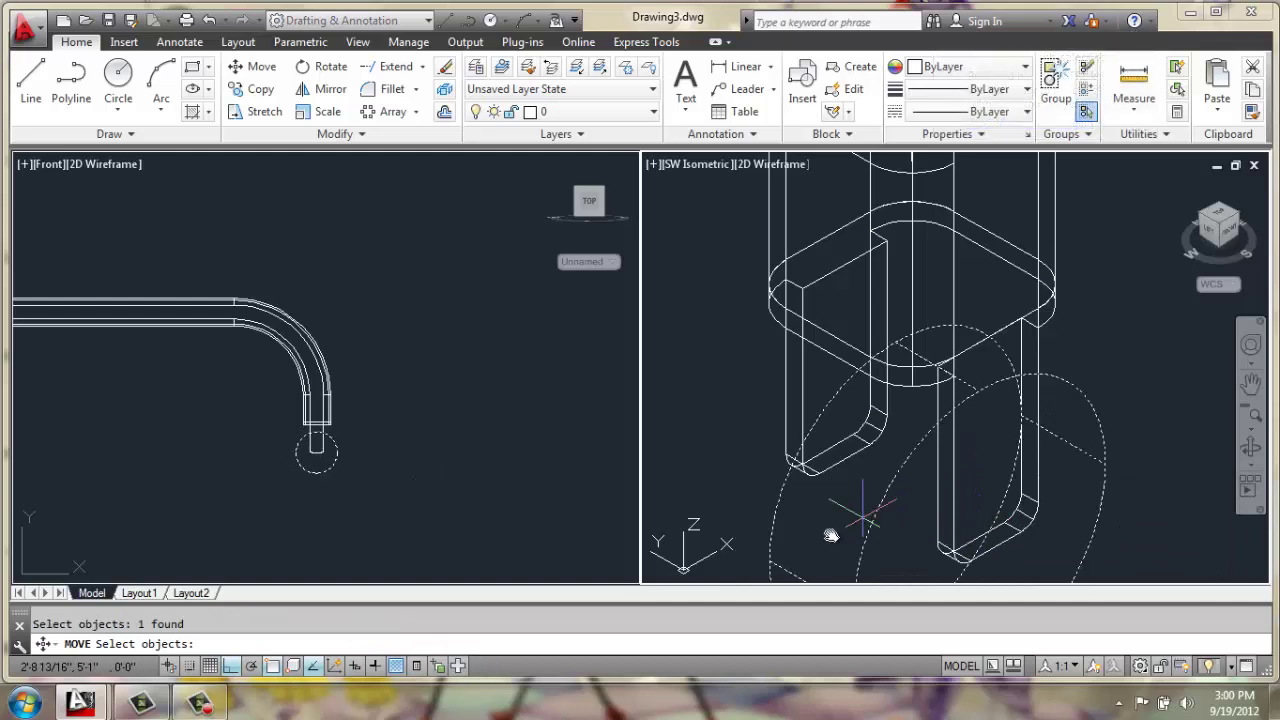
pyautogui.press('Return')
pyautogui.click(690, 518)
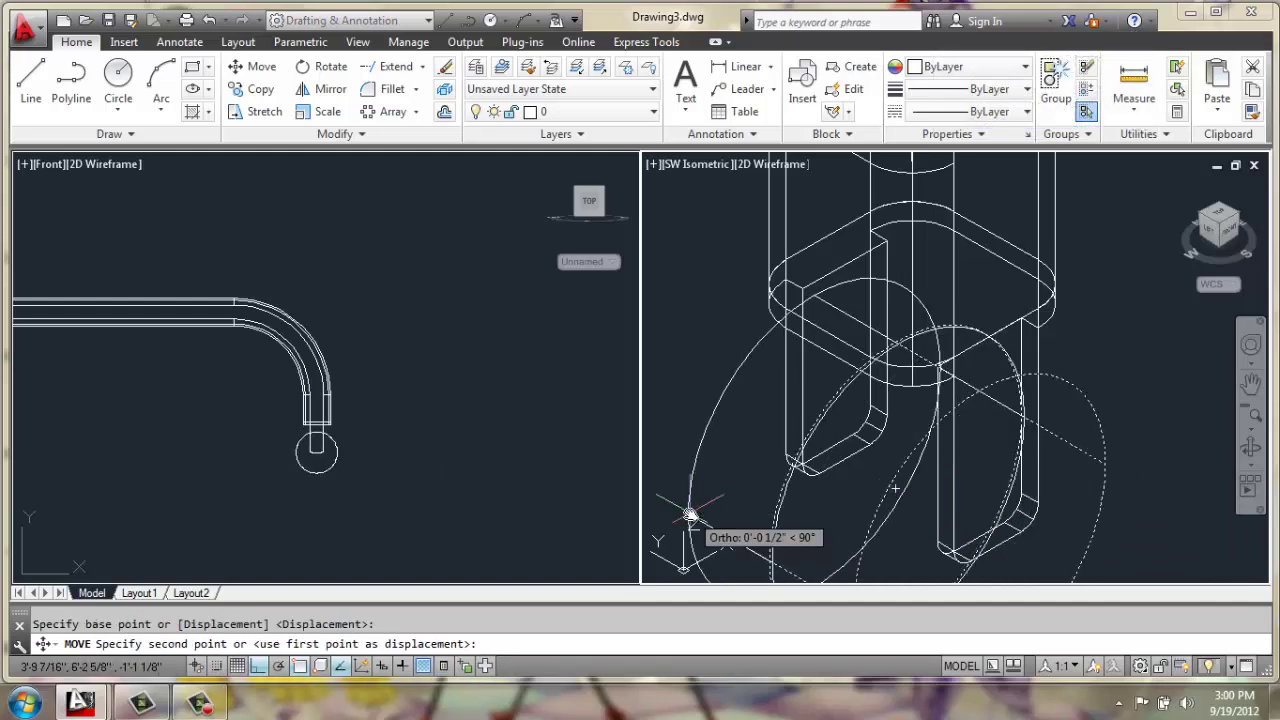
pyautogui.write('.15')
pyautogui.press('Return')
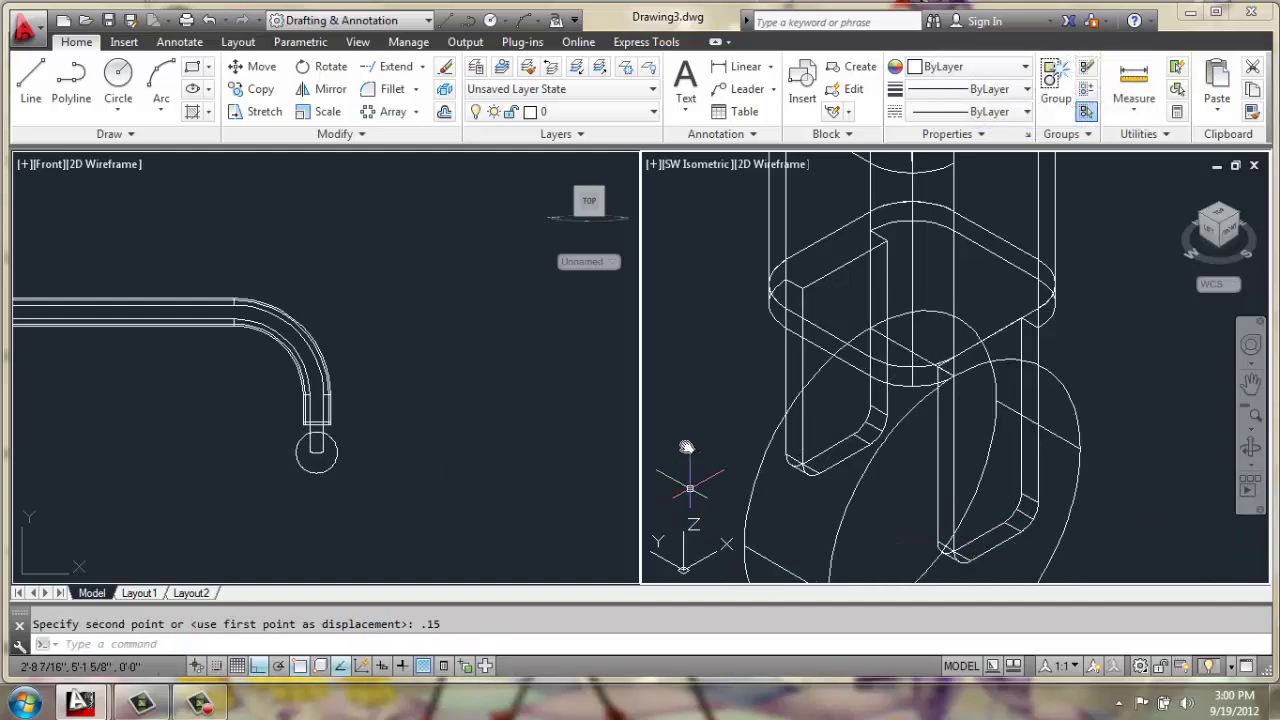
# - Fillet both circular rim edges of the caster wheel with radius 0.1
pyautogui.scroll(-1, 906, 388)
pyautogui.scroll(-1, 906, 388)
pyautogui.scroll(1, 928, 410)
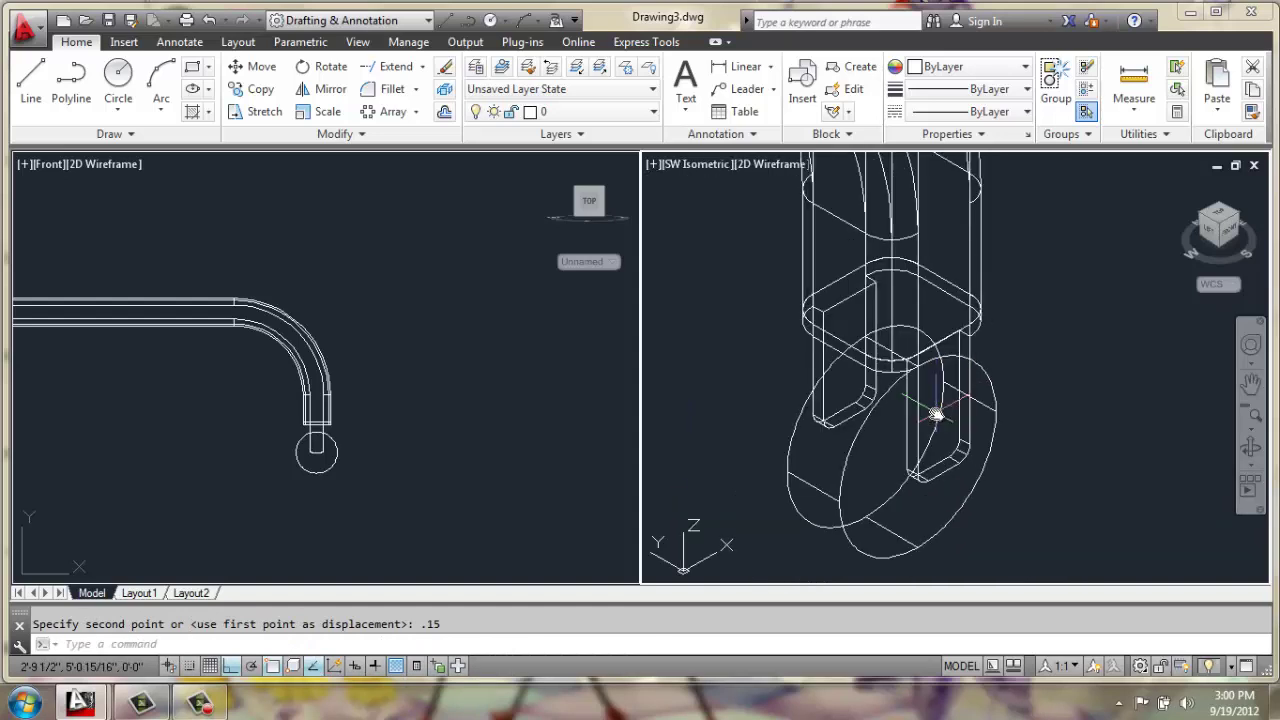
pyautogui.write('f')
pyautogui.press('Return')
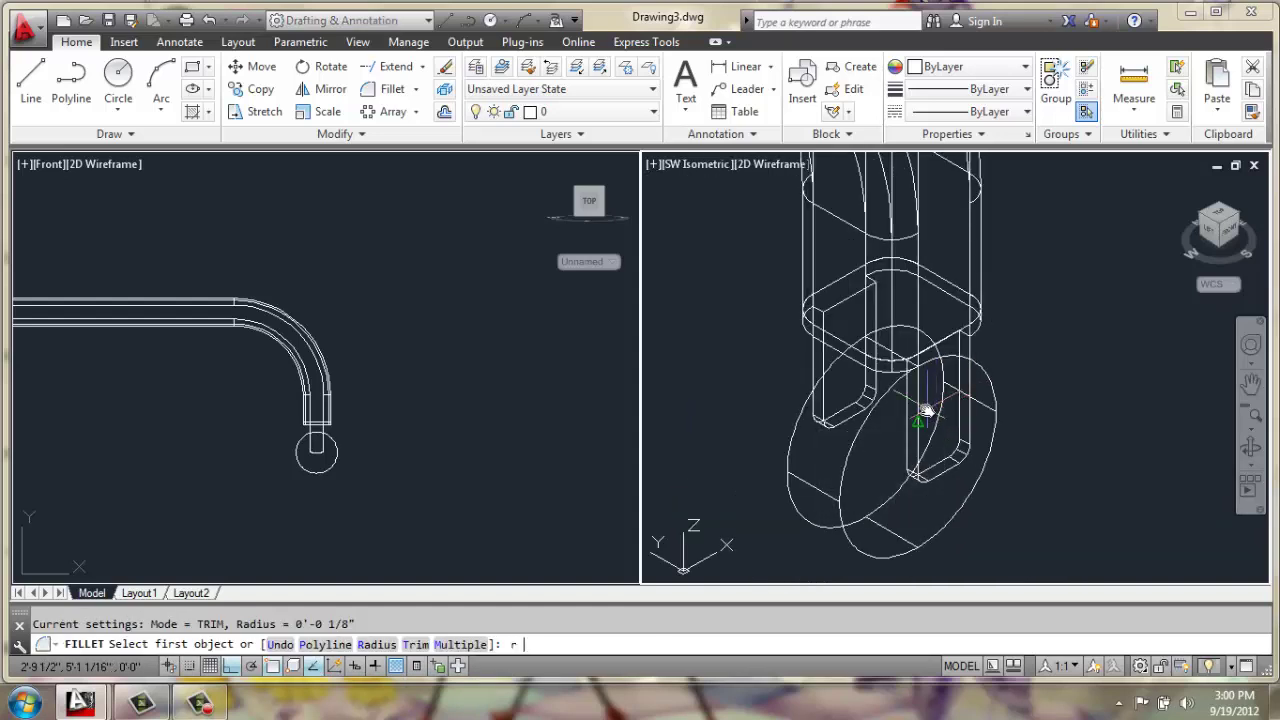
pyautogui.write('r')
pyautogui.press('Return')
pyautogui.press('Return')
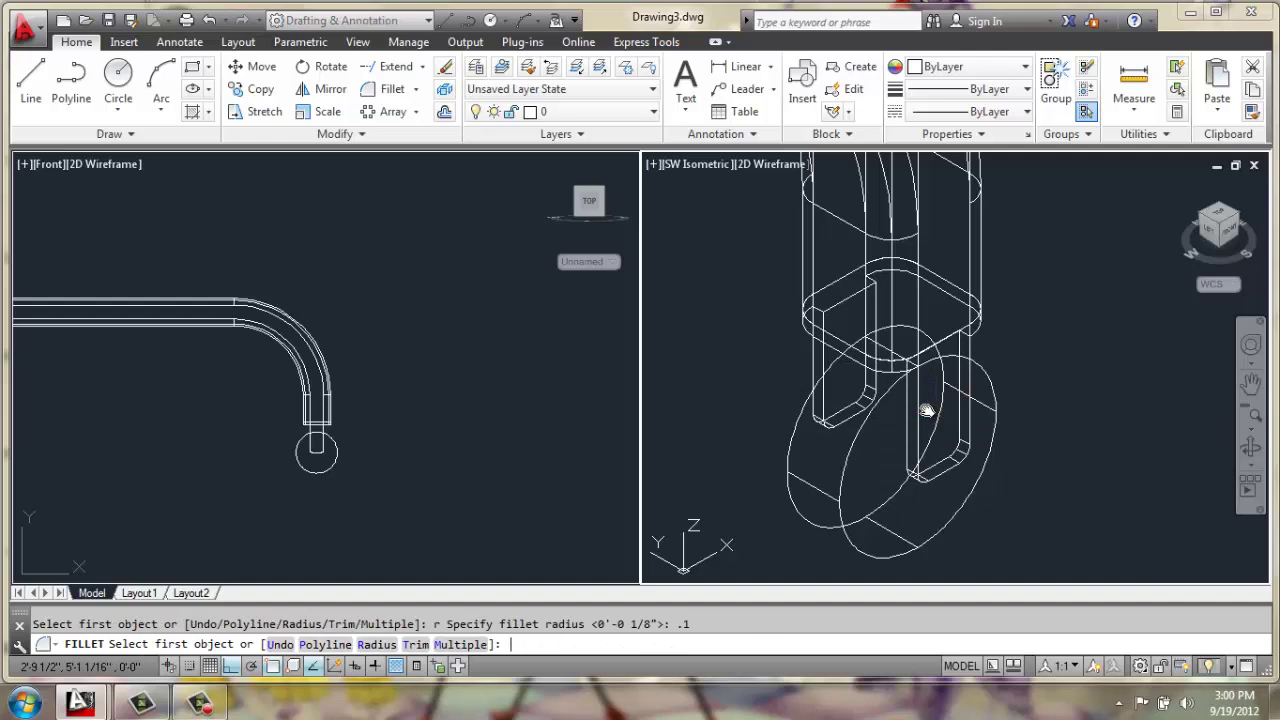
pyautogui.click(840, 472)
pyautogui.press('Return')
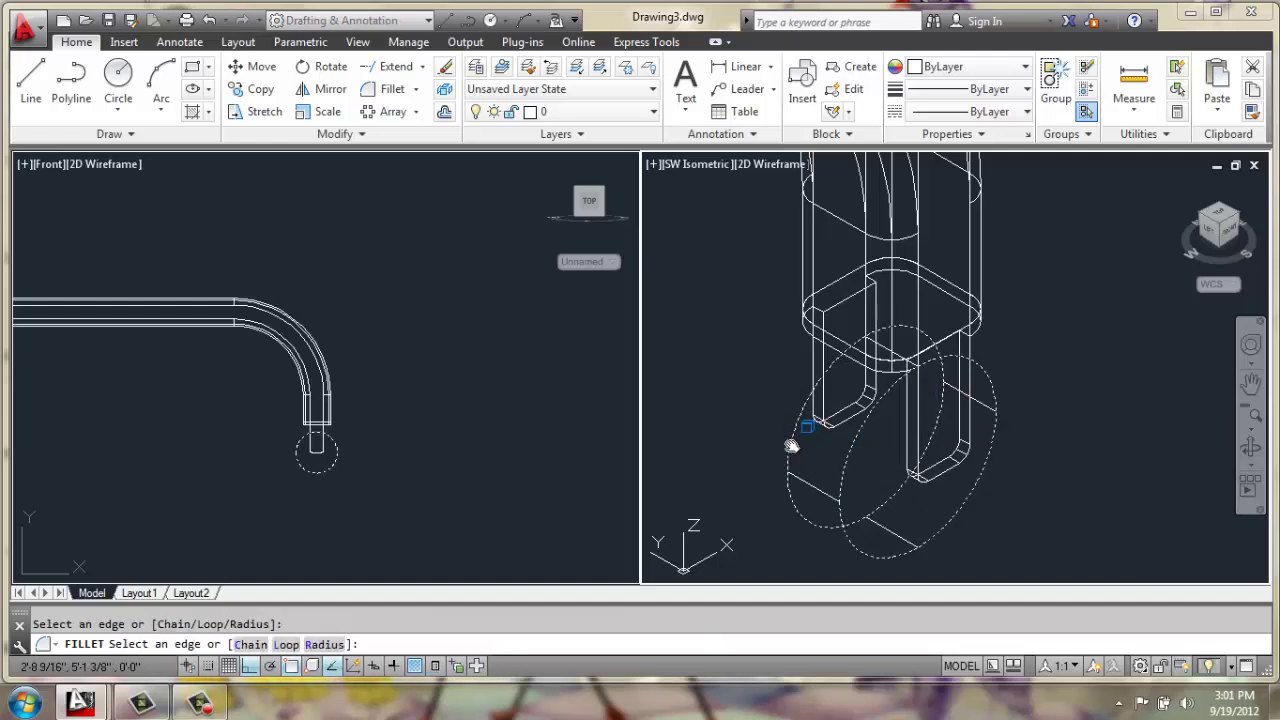
pyautogui.click(791, 446)
pyautogui.press('Return')
pyautogui.scroll(-5, 796, 440)
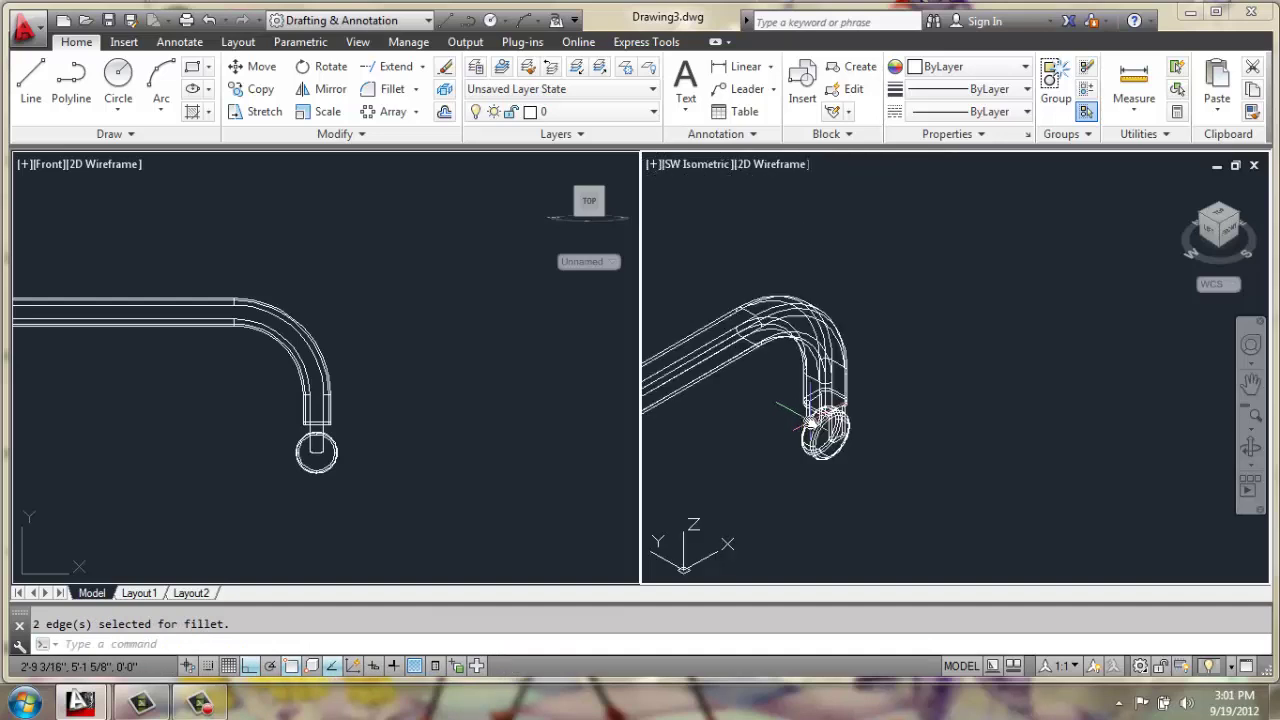
pyautogui.moveTo(843, 353); pyautogui.dragTo(1012, 325, button='middle')
pyautogui.scroll(-4, 1020, 365)
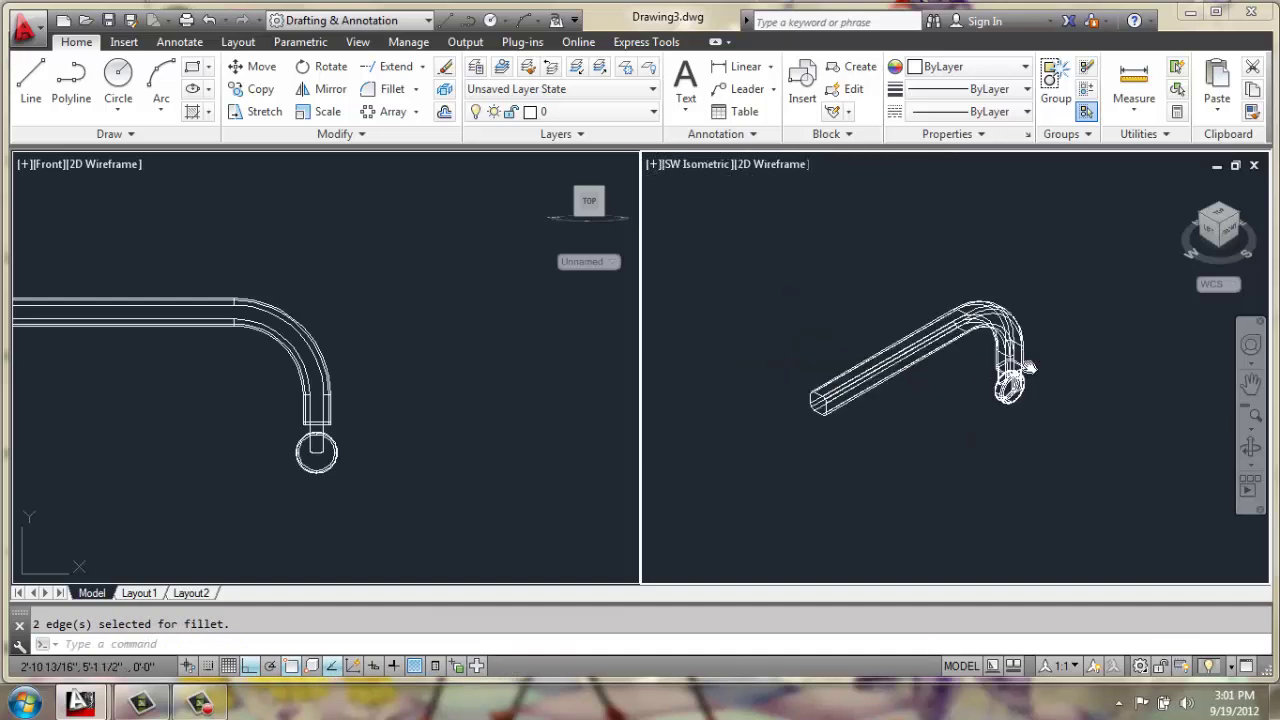
pyautogui.moveTo(978, 377); pyautogui.dragTo(980, 403, button='middle')
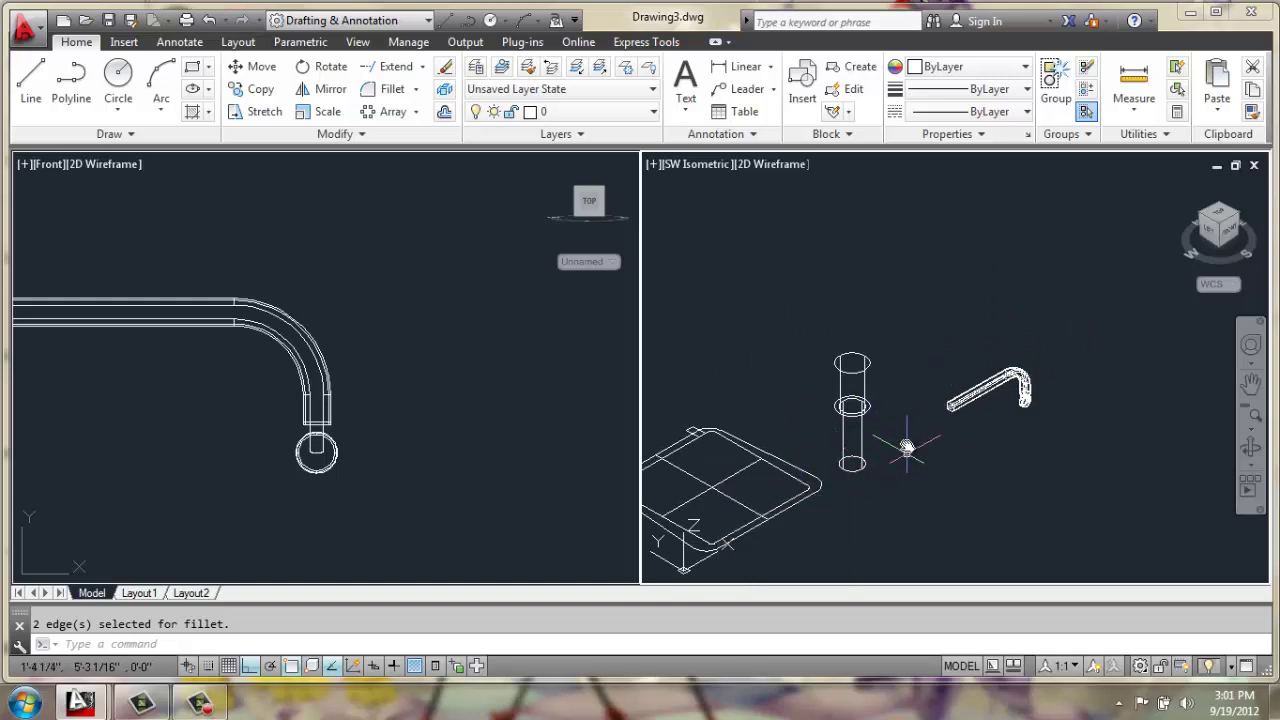
# - Move the cylinder so its bottom sits on the bar's end
pyautogui.scroll(2, 905, 428)
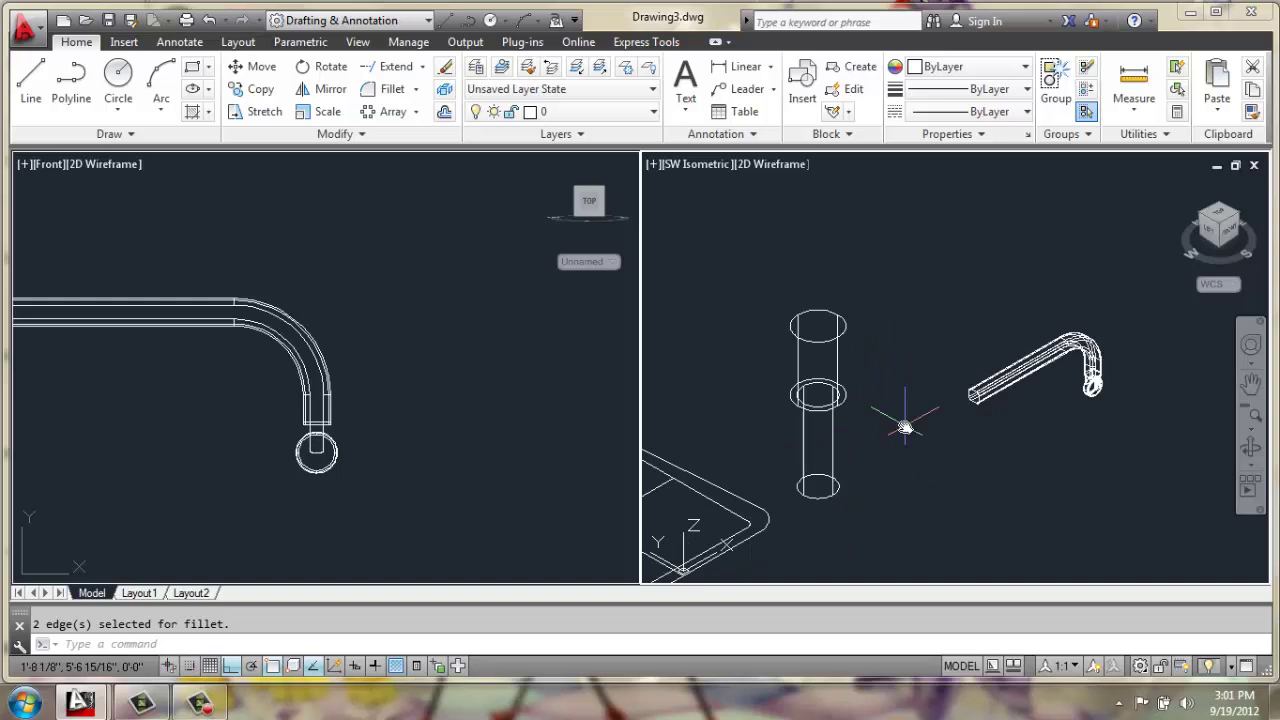
pyautogui.press('Return')
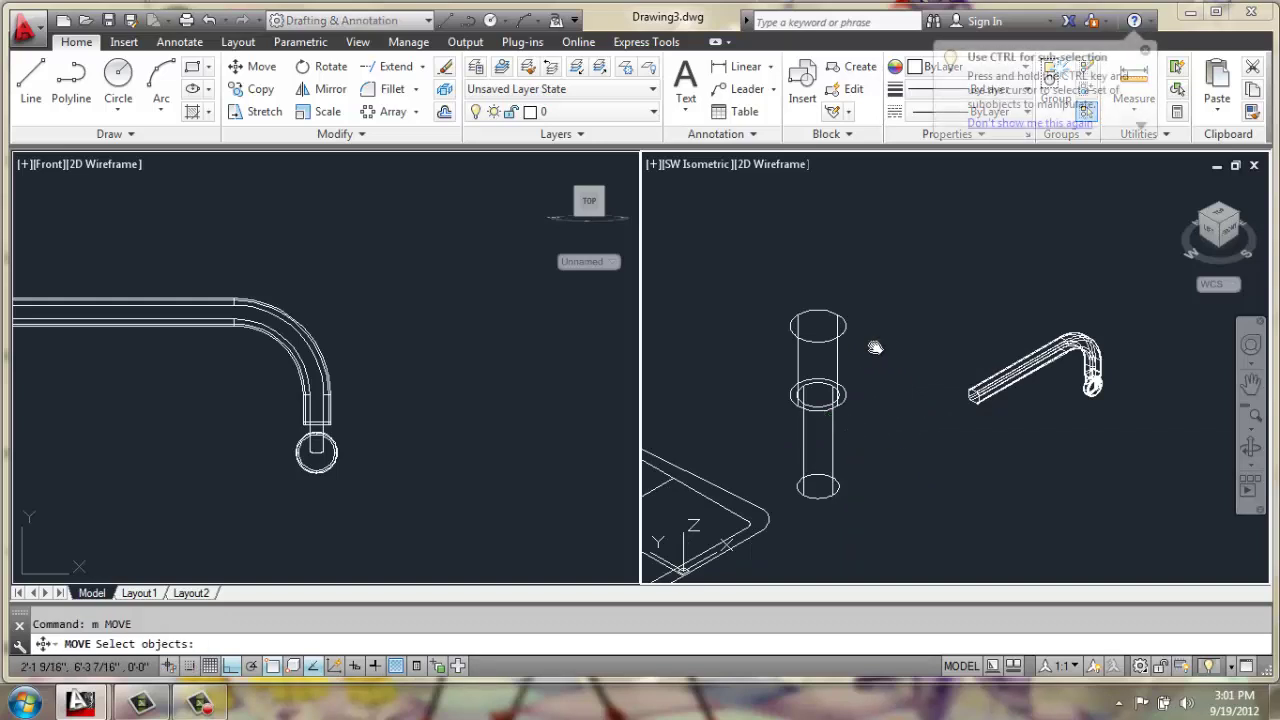
pyautogui.click(871, 346)
pyautogui.click(791, 449)
pyautogui.press('Return')
pyautogui.scroll(2, 908, 460)
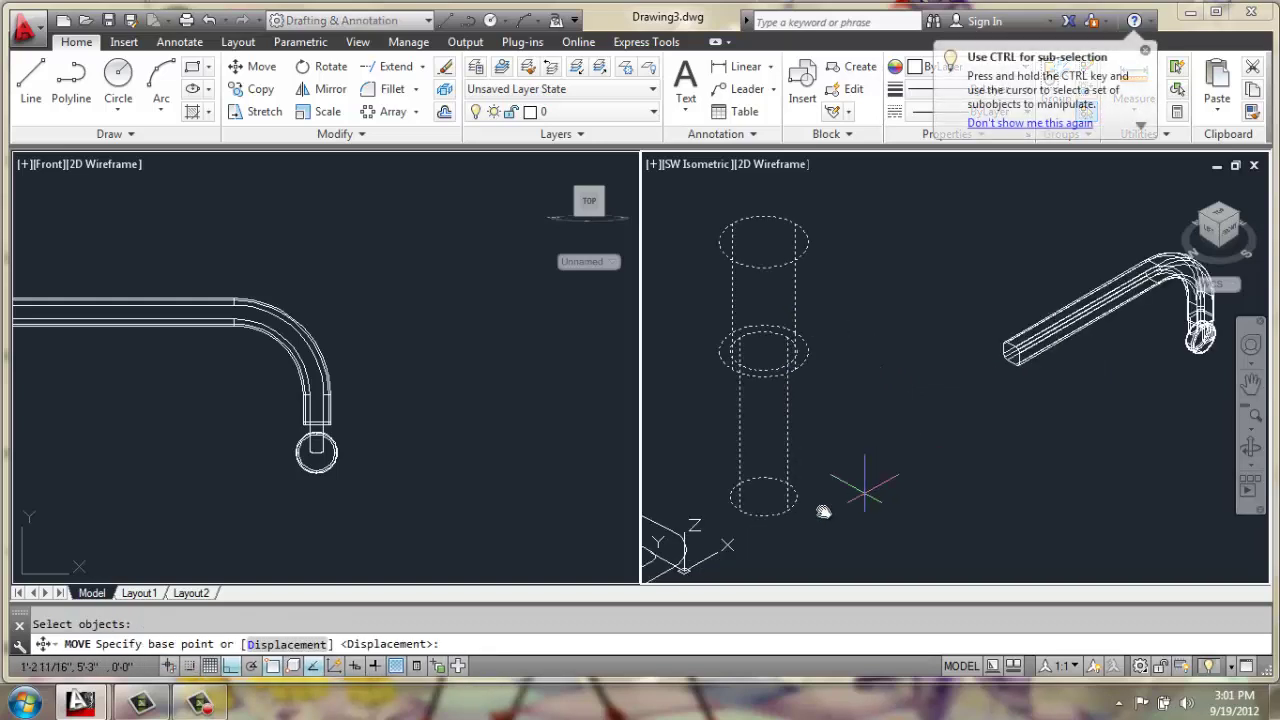
pyautogui.click(763, 495)
pyautogui.scroll(5, 950, 400)
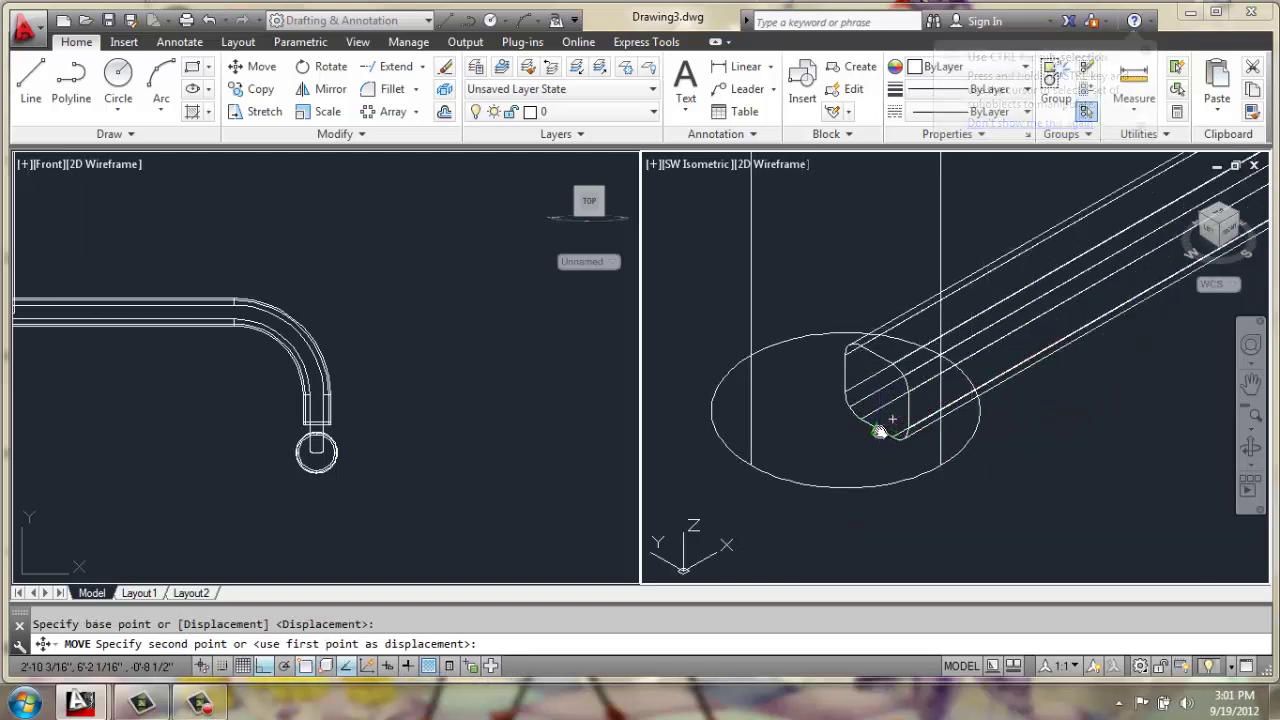
pyautogui.click(860, 428)
pyautogui.scroll(-5, 857, 424)
pyautogui.scroll(-4, 1071, 337)
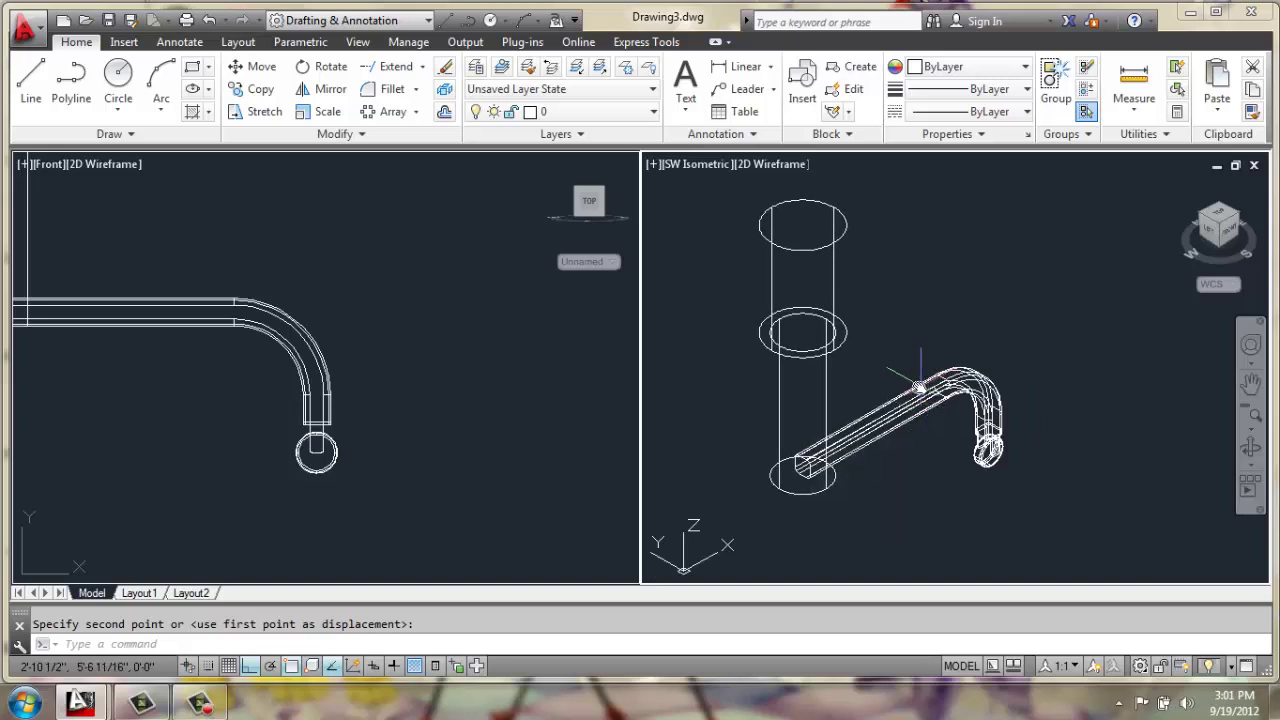
# - Move the bent bar a distance of 2 so it meets the column base
pyautogui.press('Escape')
pyautogui.write('m')
pyautogui.press('Return')
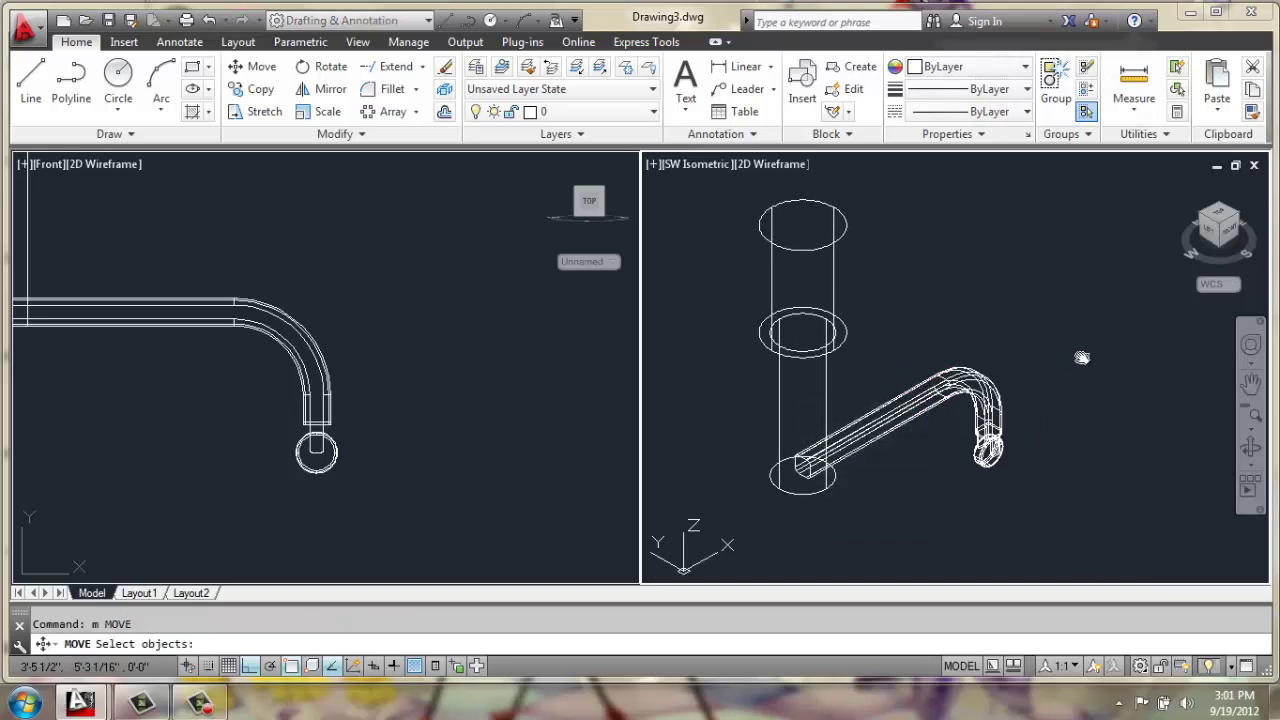
pyautogui.click(1070, 357)
pyautogui.click(930, 481)
pyautogui.press('Return')
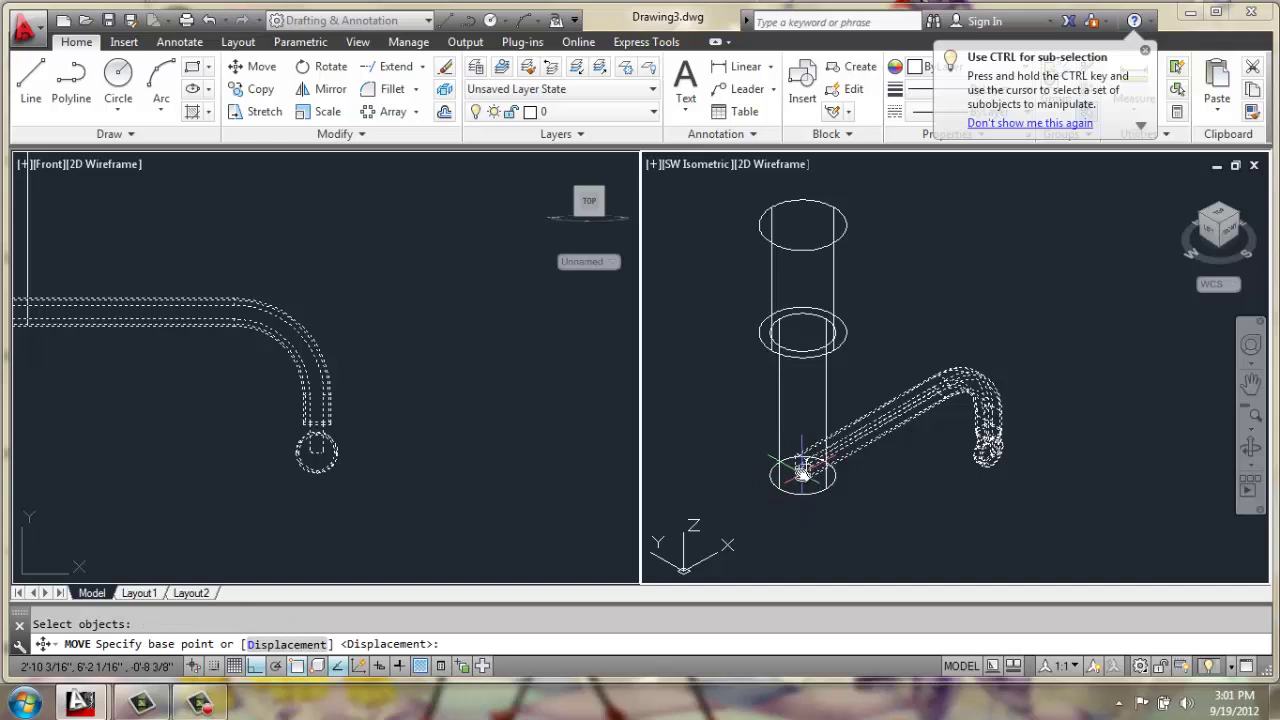
pyautogui.click(802, 470)
pyautogui.write('2')
pyautogui.press('Return')
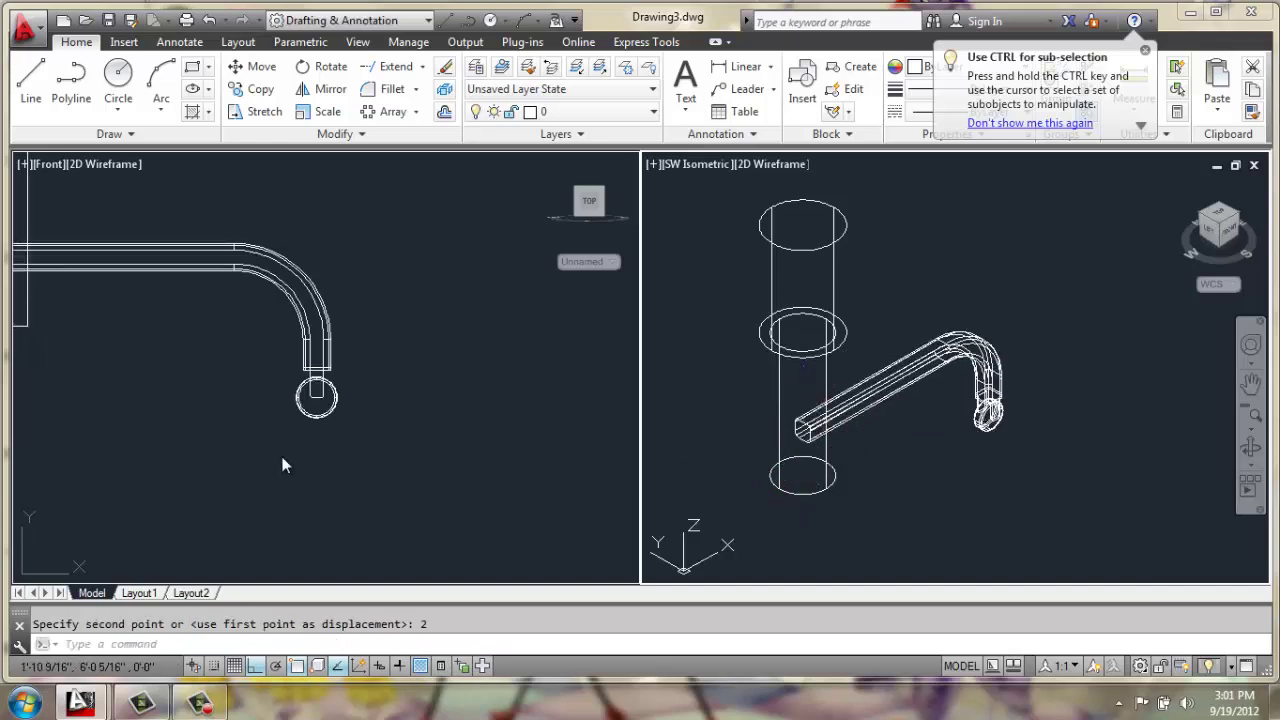
pyautogui.click(177, 400)
pyautogui.scroll(-3, 177, 394)
pyautogui.moveTo(197, 400); pyautogui.dragTo(277, 457, button='middle')
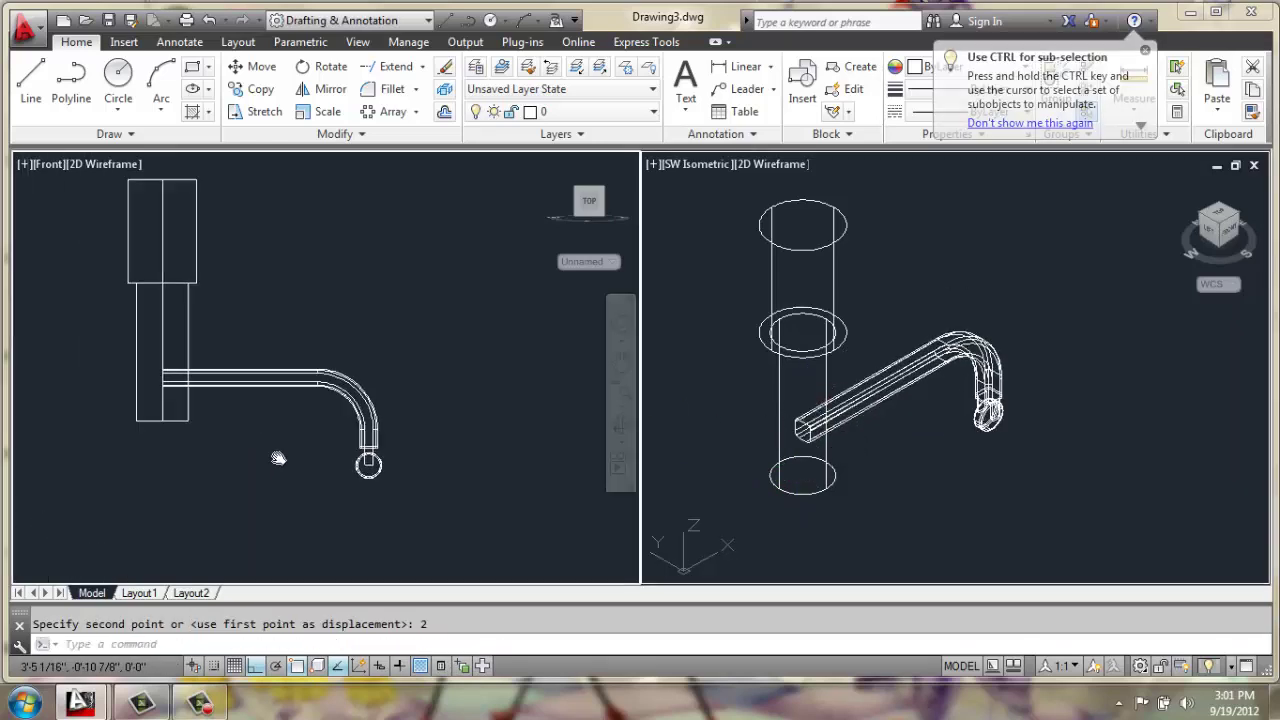
pyautogui.click(856, 446)
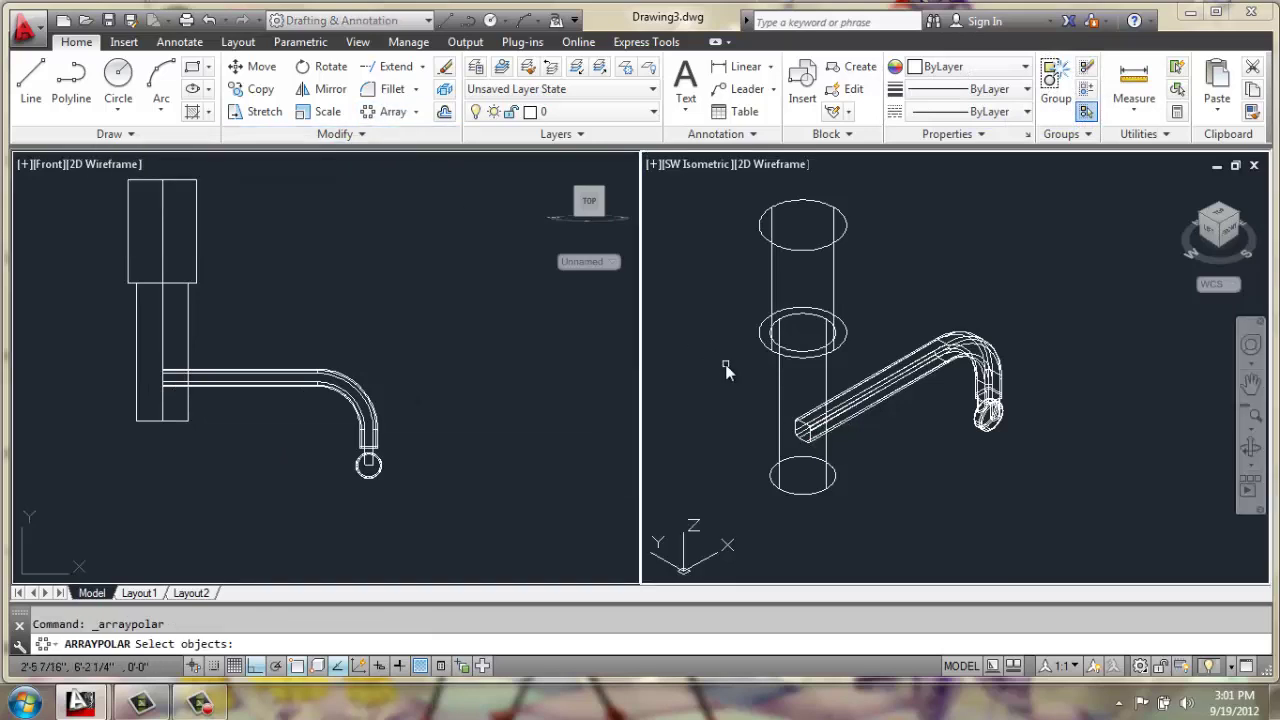
# - Polar-array the caster leg around the column's bottom centre into a star-shaped base
pyautogui.click(1066, 306)
pyautogui.click(953, 471)
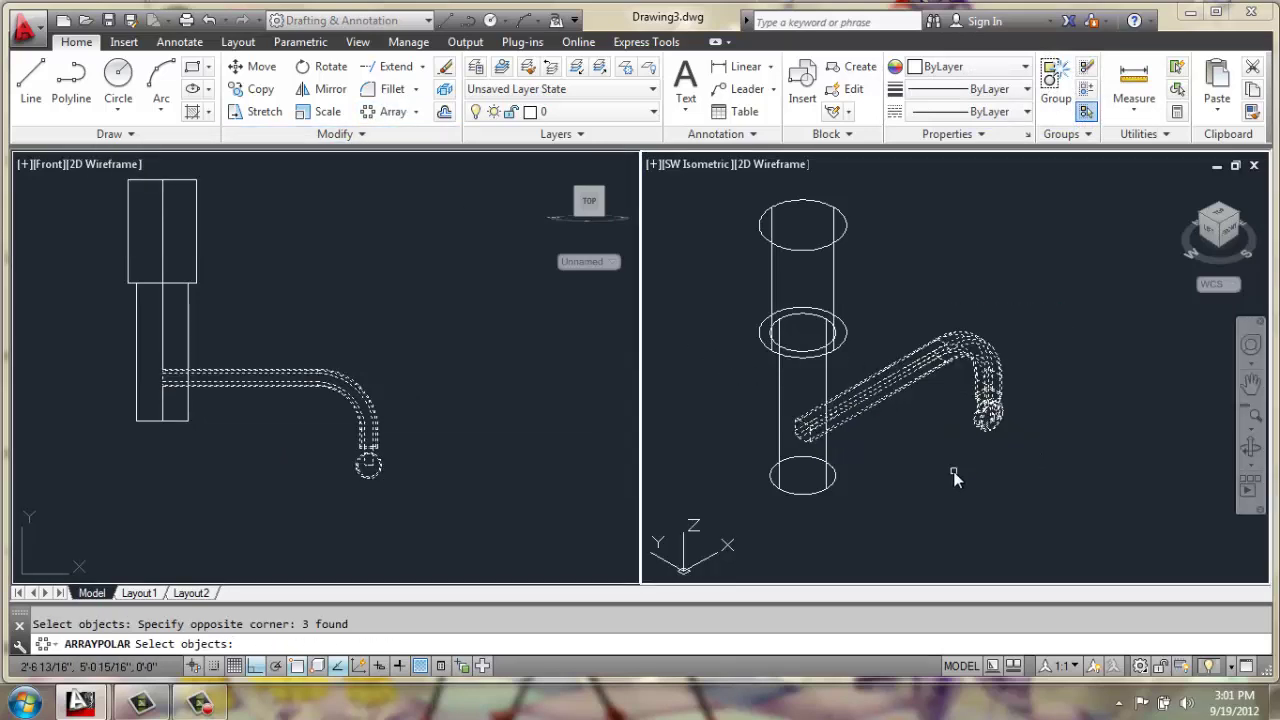
pyautogui.press('Return')
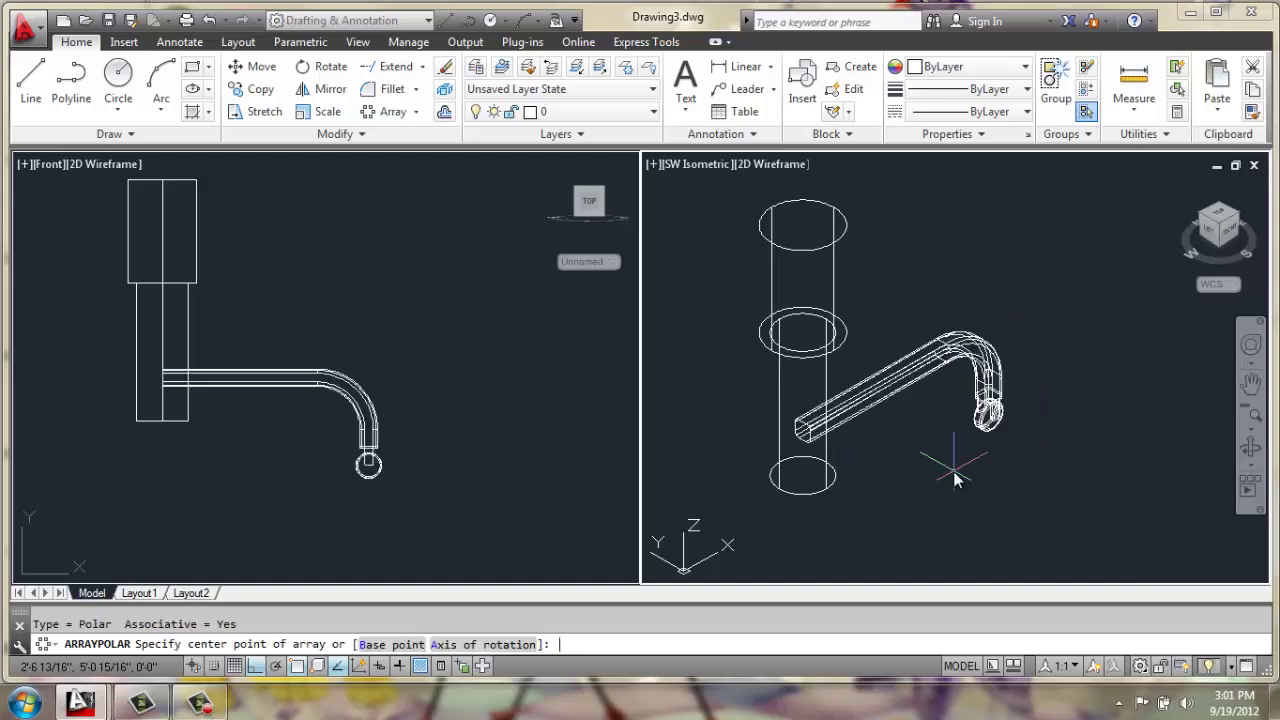
pyautogui.click(803, 478)
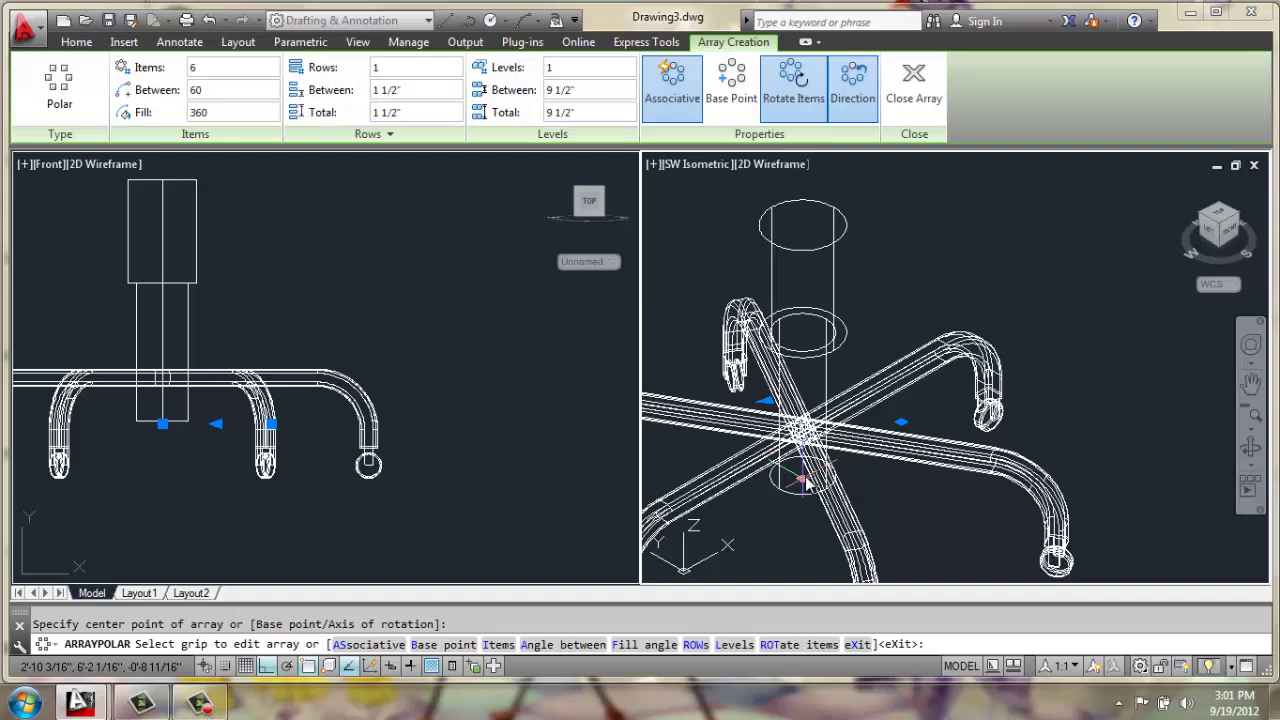
pyautogui.press('Return')
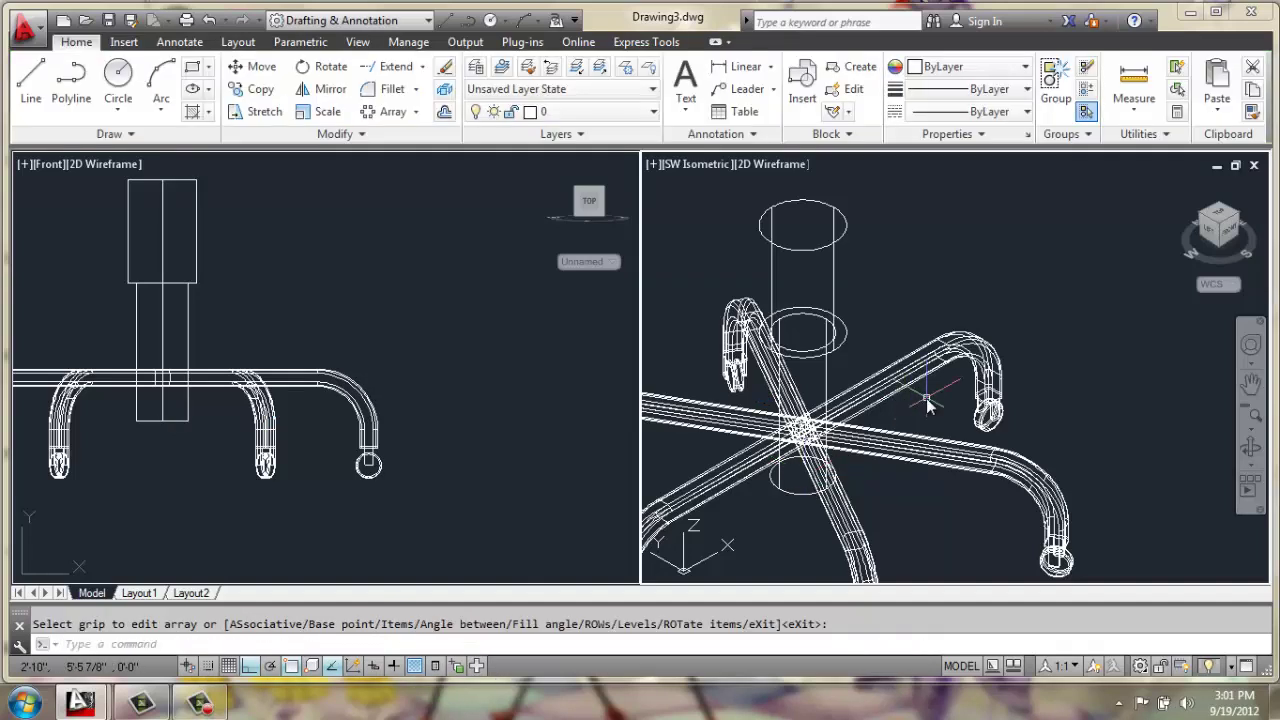
pyautogui.scroll(-2, 928, 403)
# - Copy the central column cylinders 24 units off to the side
pyautogui.write('c')
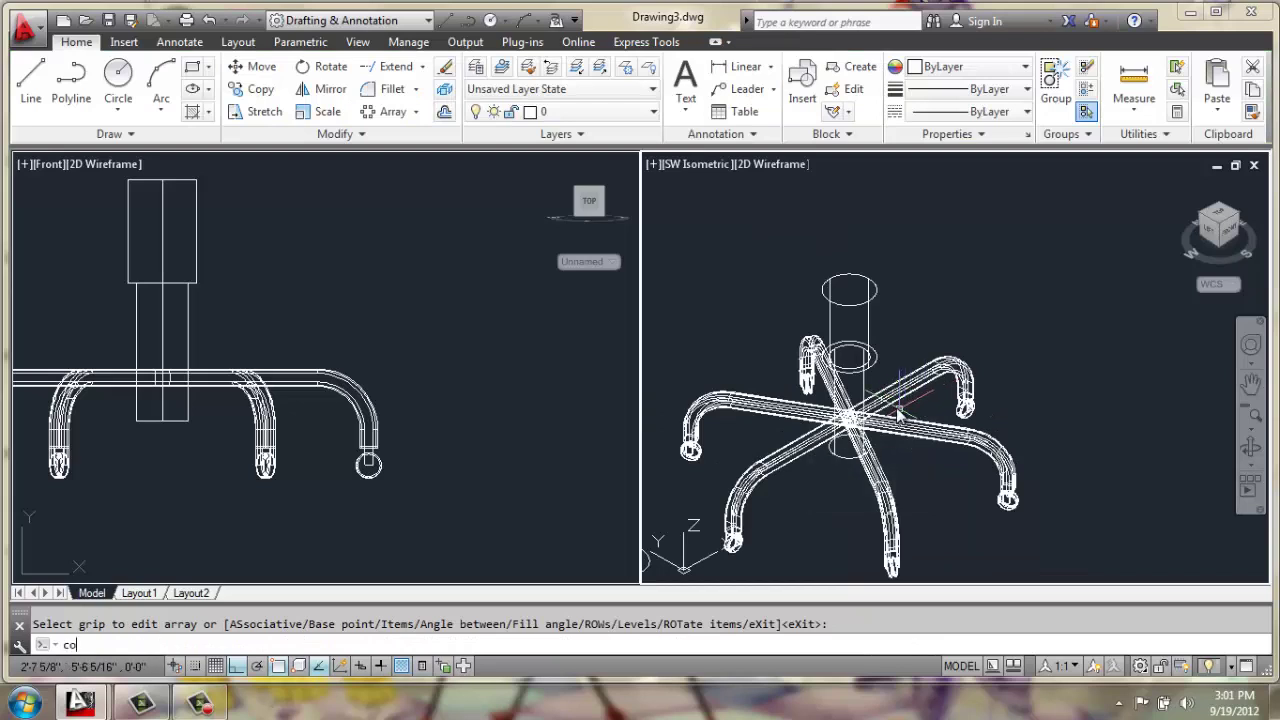
pyautogui.write('o')
pyautogui.press('Return')
pyautogui.click(886, 378)
pyautogui.click(826, 328)
pyautogui.press('Return')
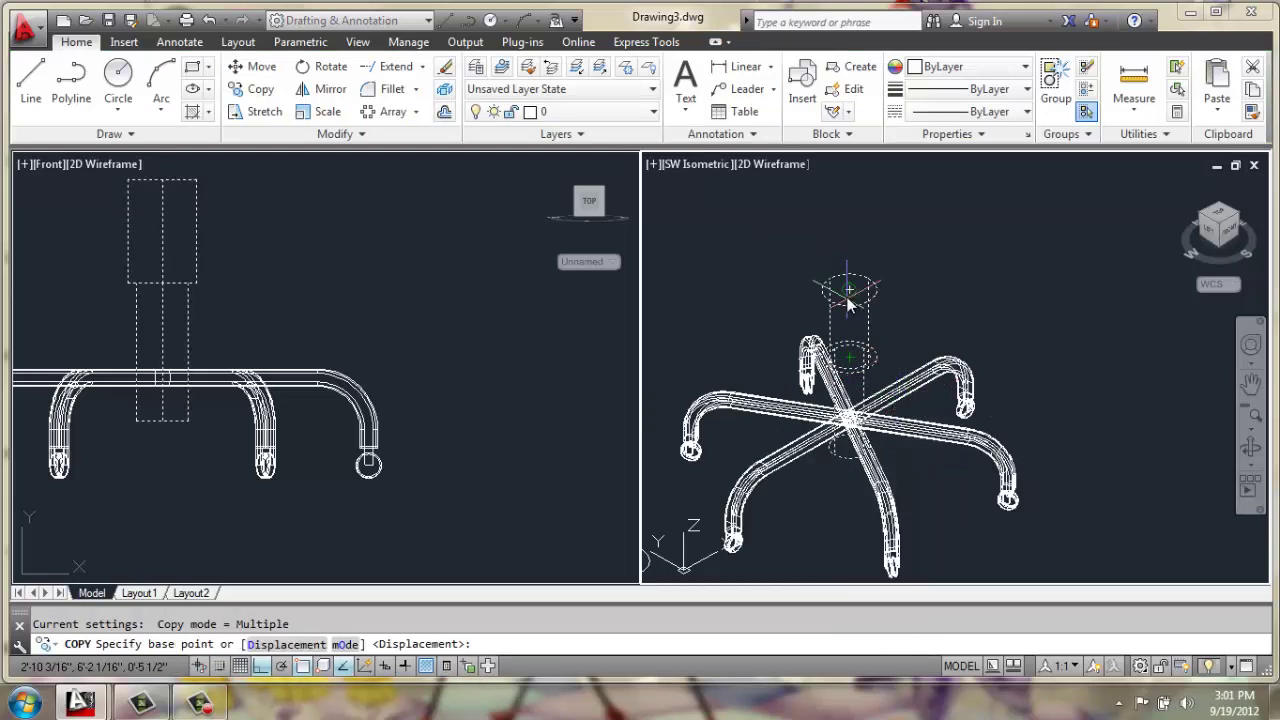
pyautogui.click(848, 295)
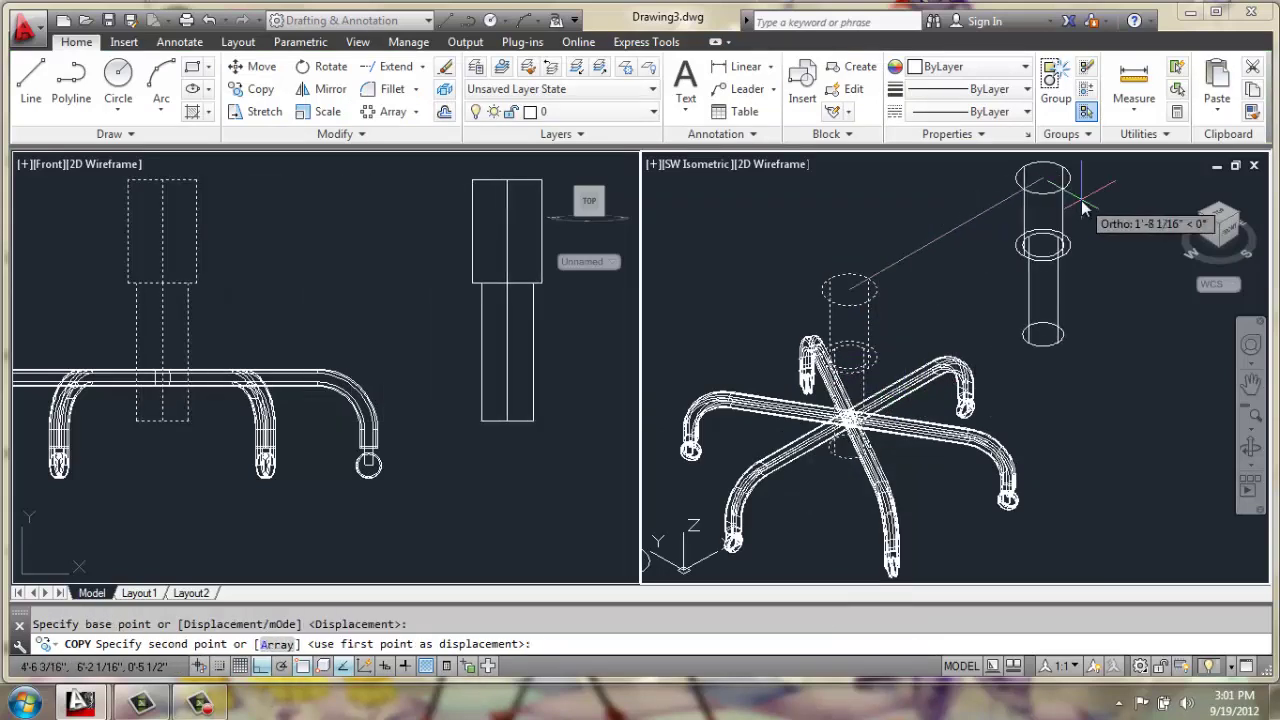
pyautogui.write('24')
pyautogui.press('Return')
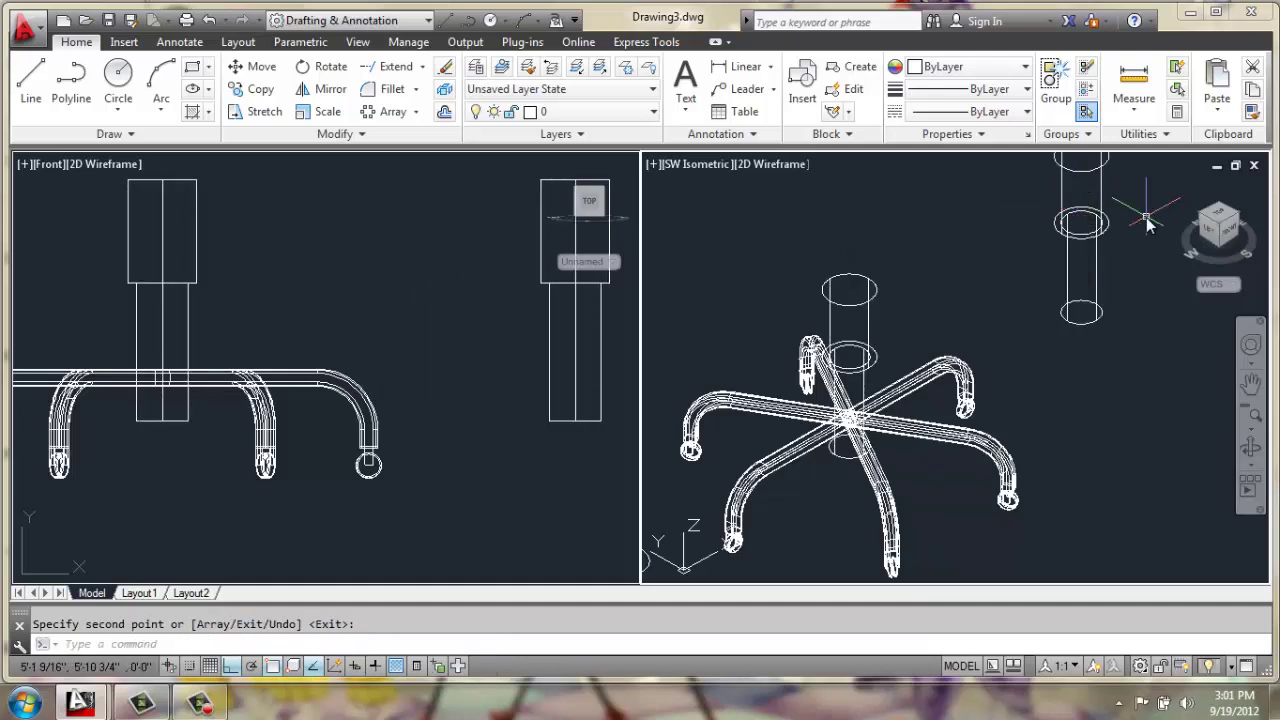
pyautogui.press('Return')
# - Explode the leg array into separate leg solids
pyautogui.write('x')
pyautogui.press('Return')
pyautogui.click(950, 363)
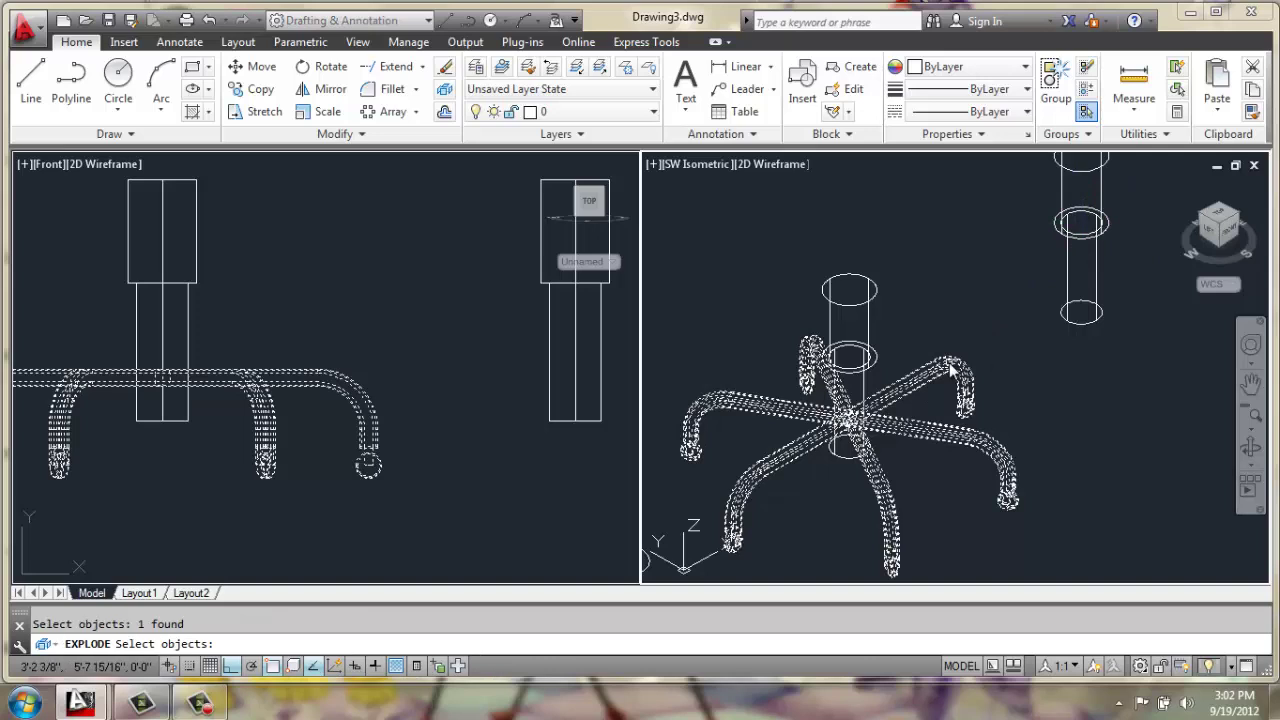
pyautogui.press('Return')
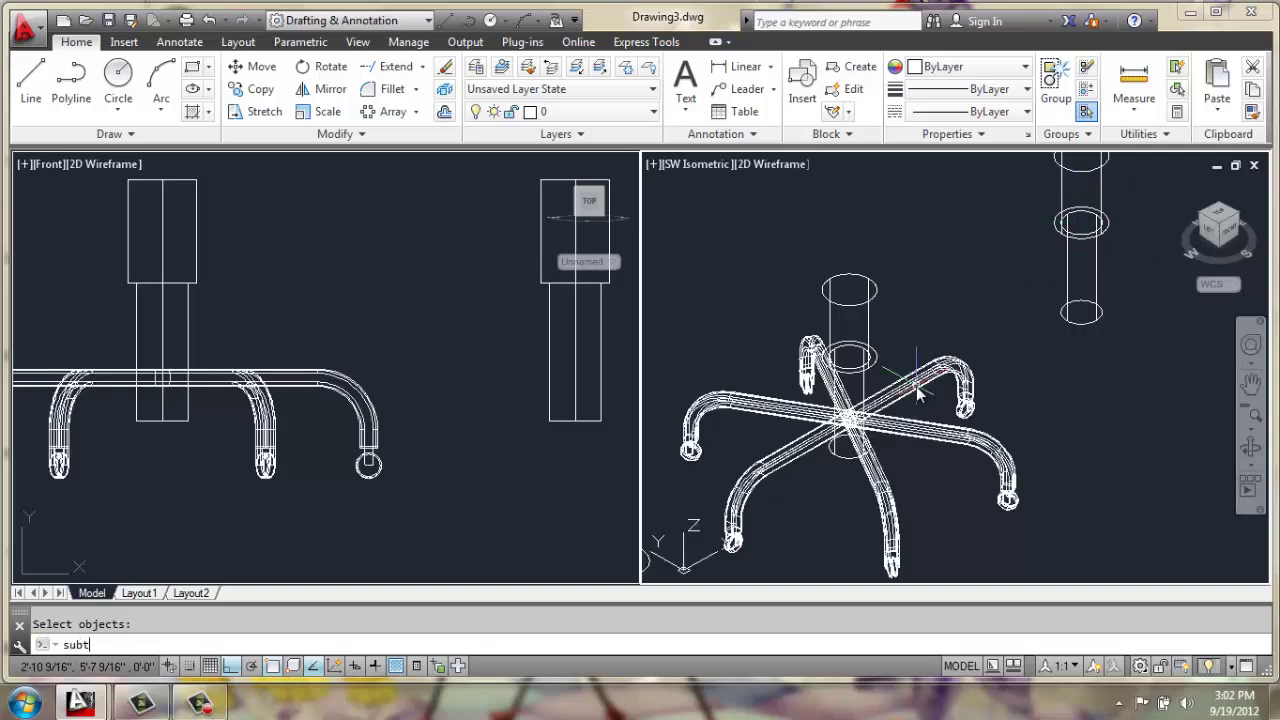
# - Subtract the column cylinders from all the legs to leave a hollow hub
pyautogui.write('subtract')
pyautogui.press('Return')
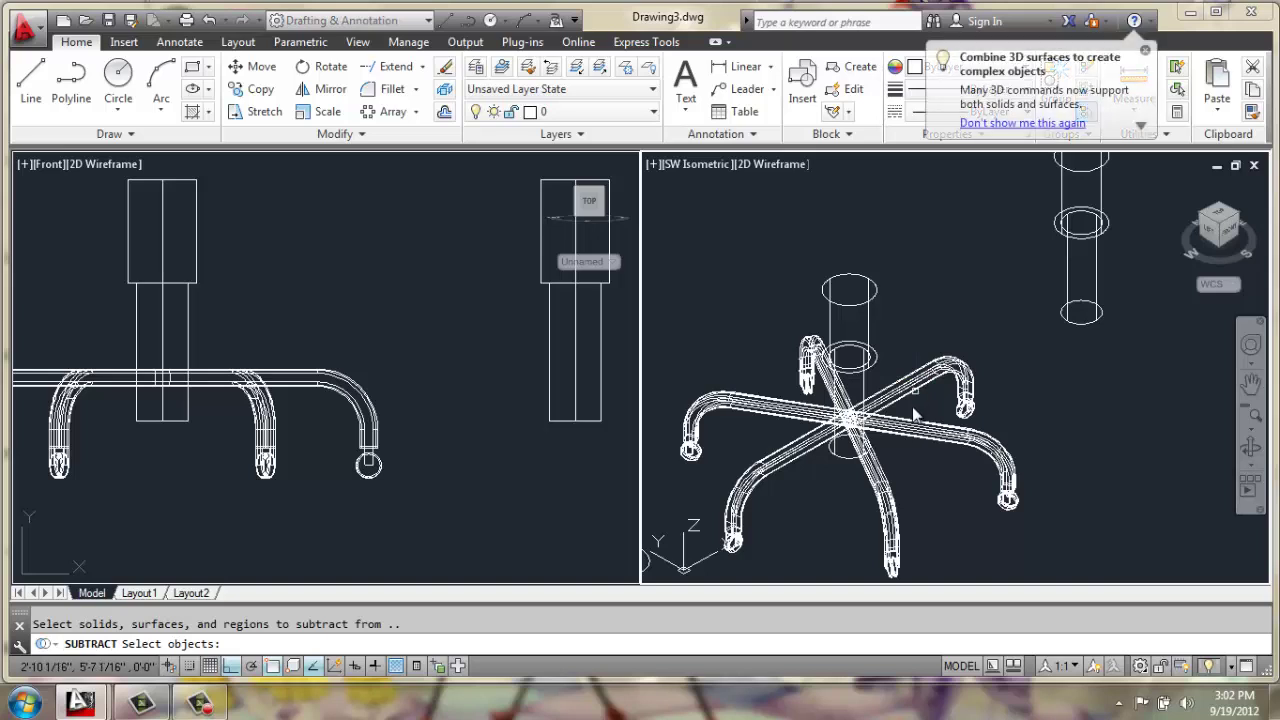
pyautogui.click(913, 357)
pyautogui.click(895, 455)
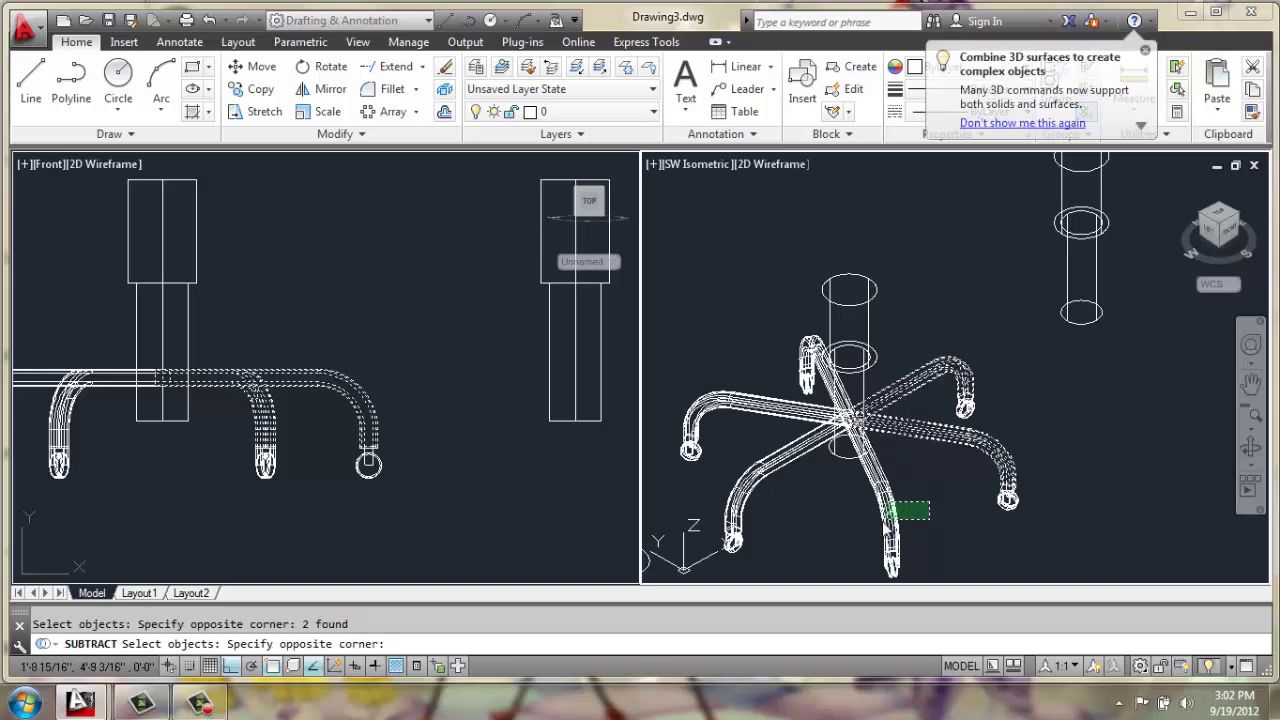
pyautogui.click(883, 520)
pyautogui.click(747, 389)
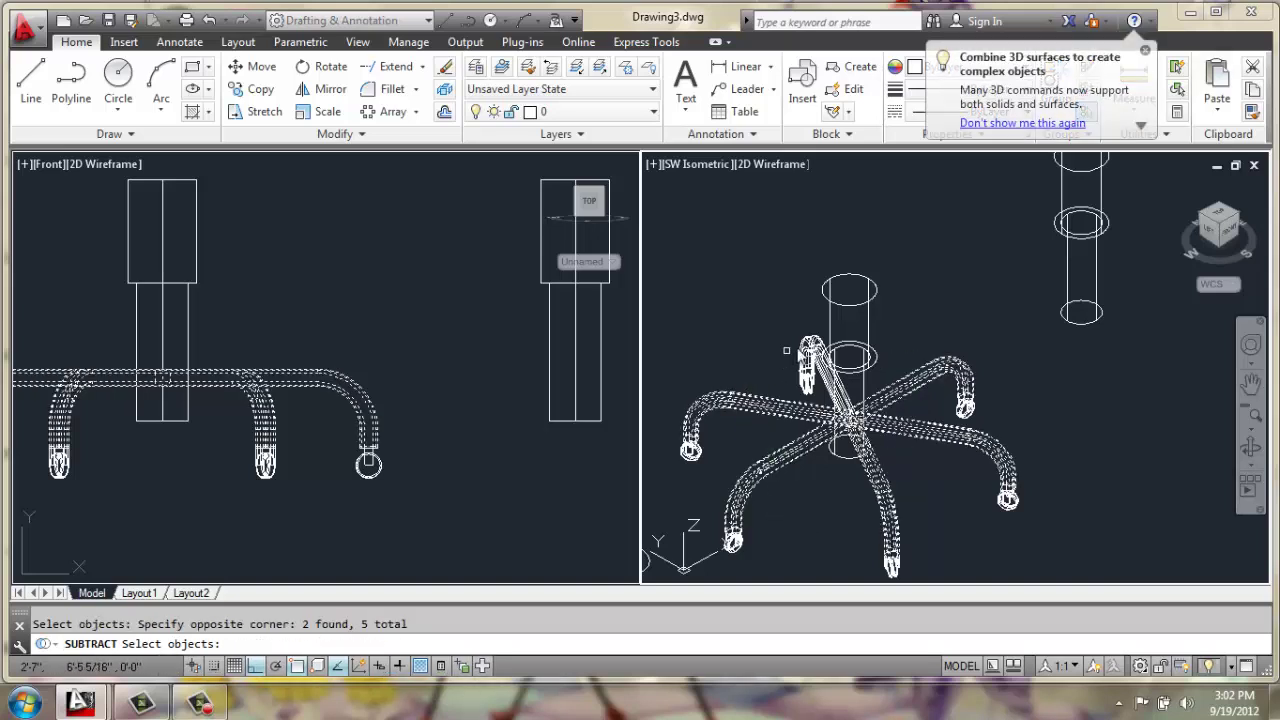
pyautogui.click(812, 343)
pyautogui.press('Return')
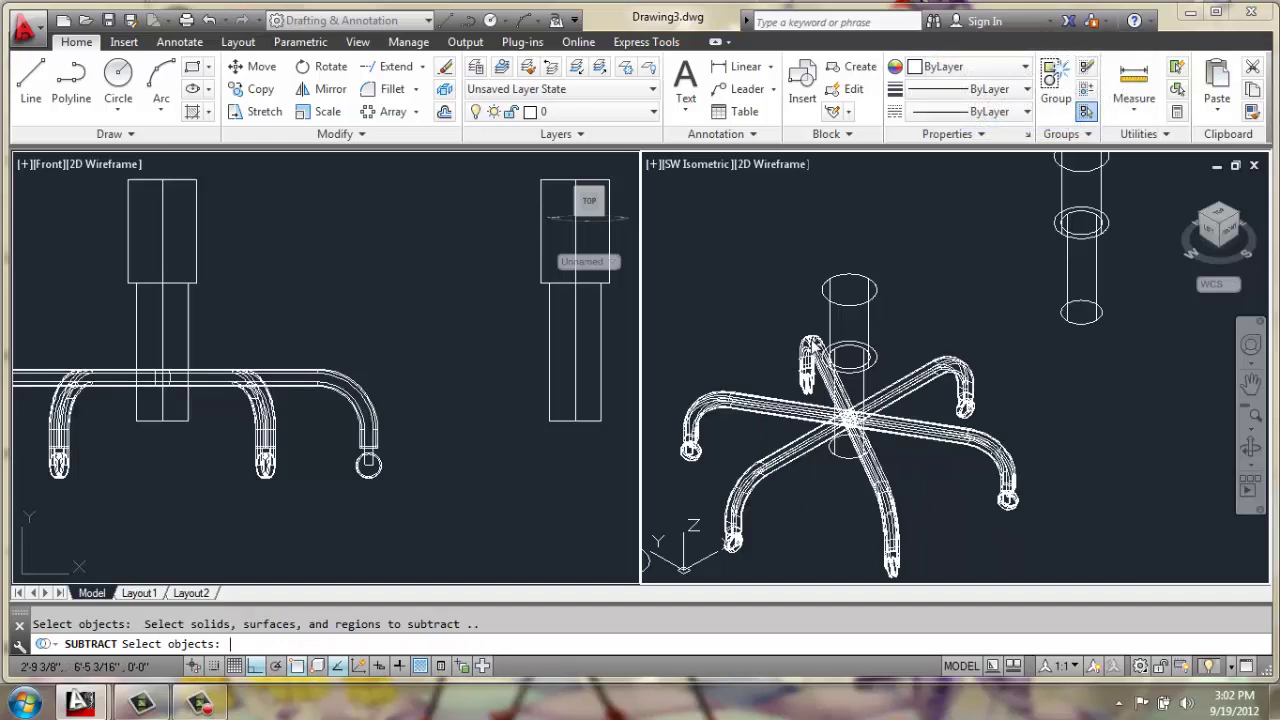
pyautogui.click(859, 365)
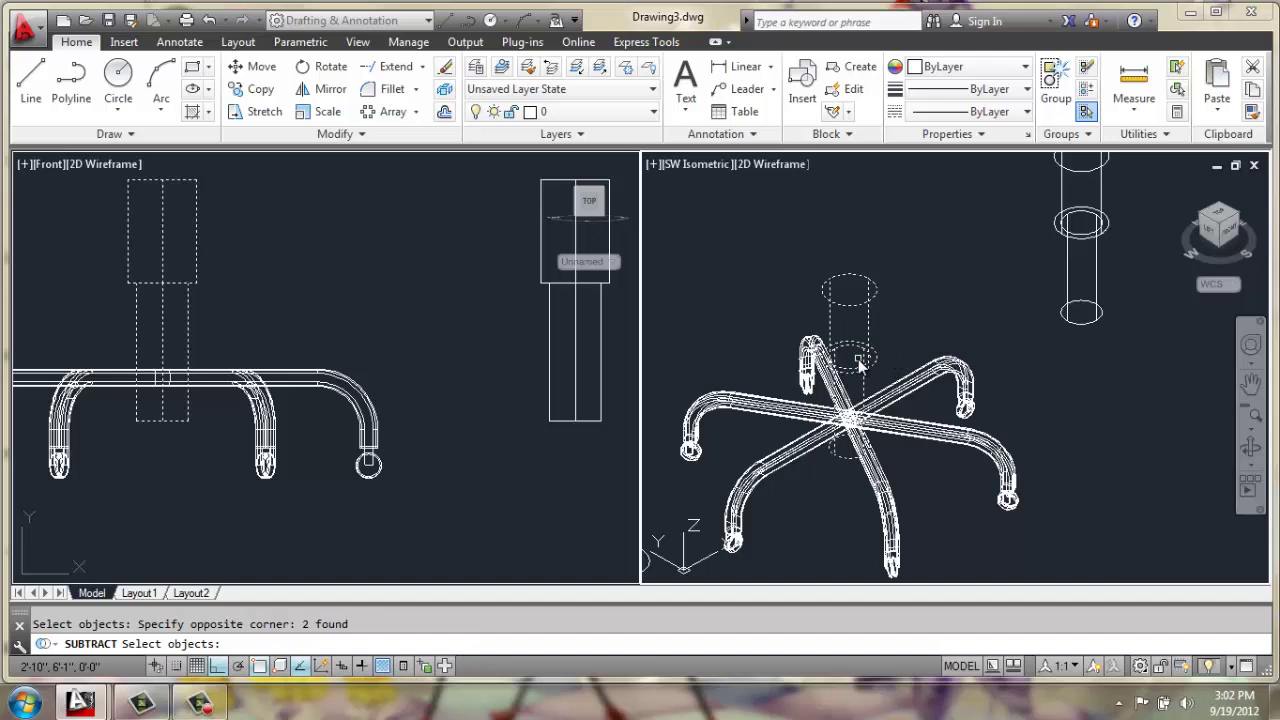
pyautogui.press('Return')
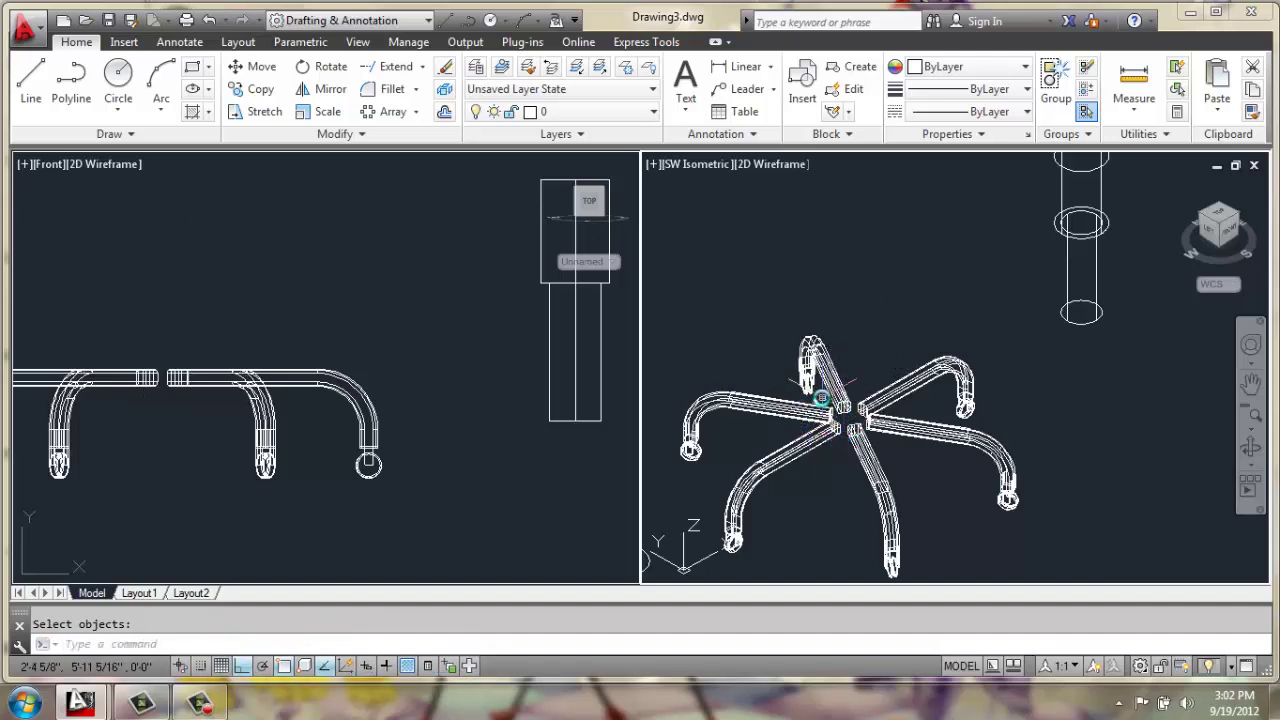
# - Move the spare column copy 24 units back into the hub at the leg base's centre
pyautogui.write('m')
pyautogui.press('Return')
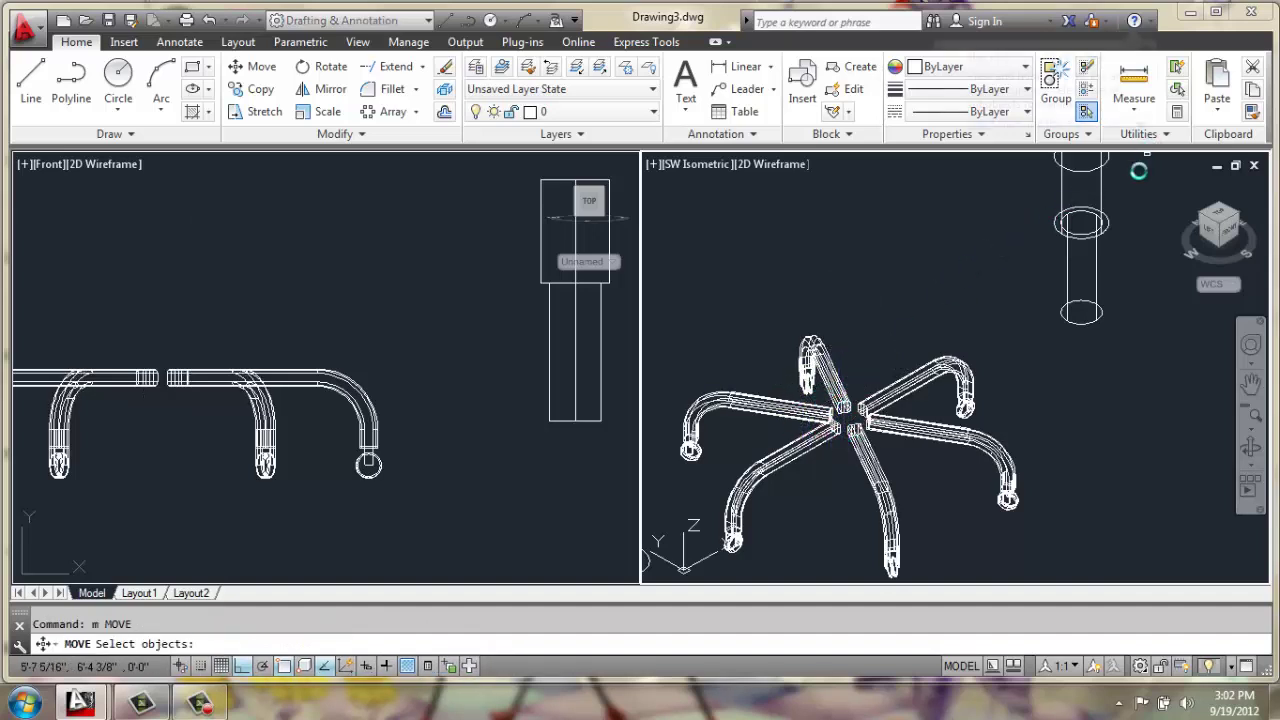
pyautogui.click(1094, 190)
pyautogui.click(1048, 248)
pyautogui.press('Return')
pyautogui.click(1080, 222)
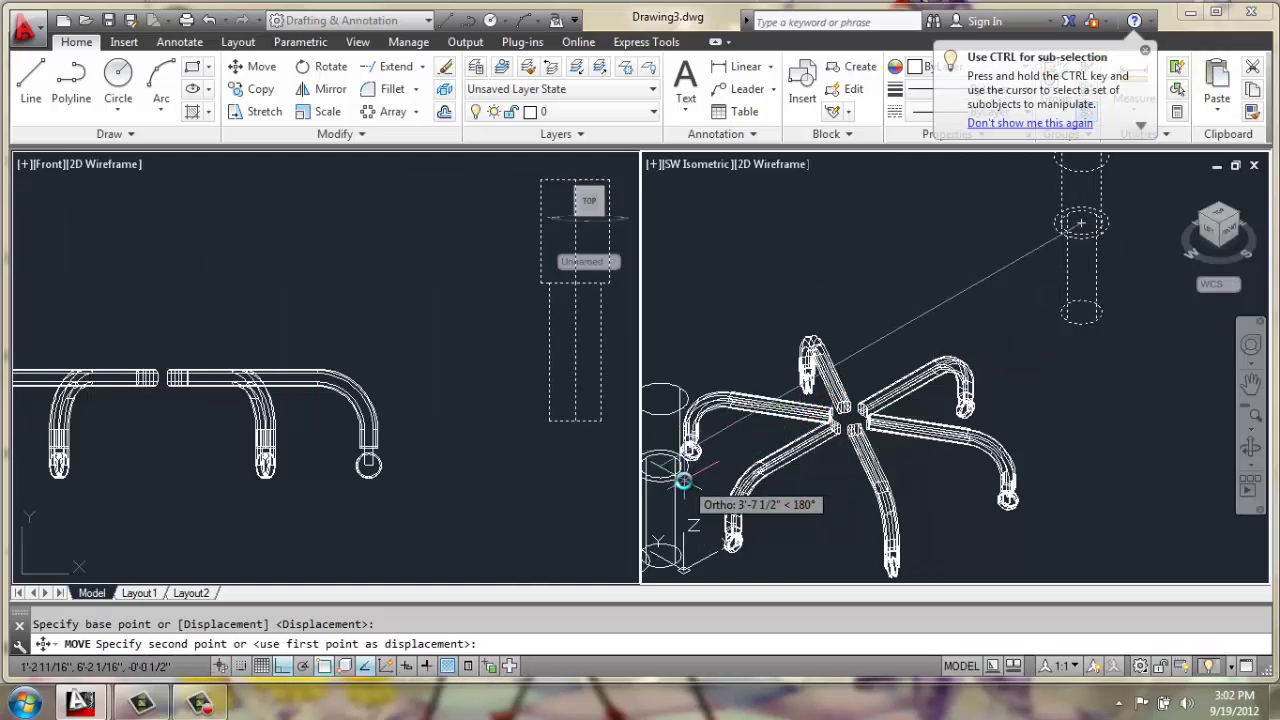
pyautogui.press('Return')
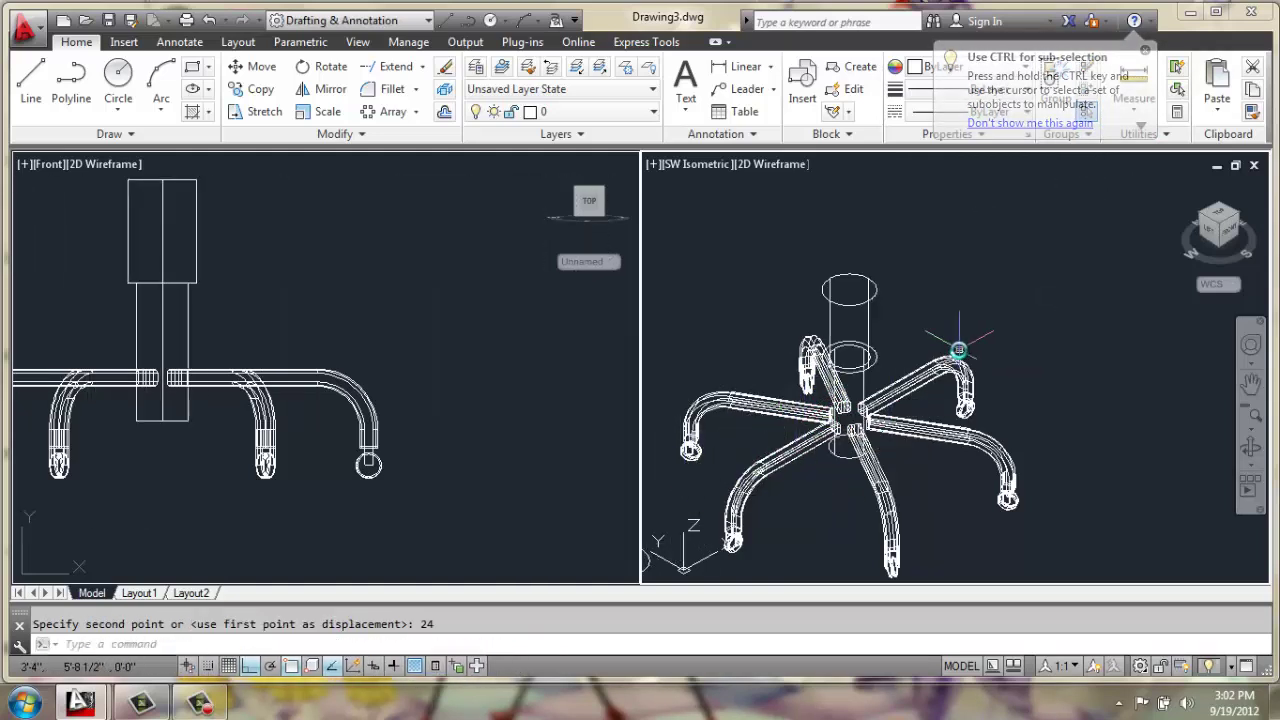
pyautogui.scroll(-4, 958, 350)
pyautogui.scroll(-1, 958, 350)
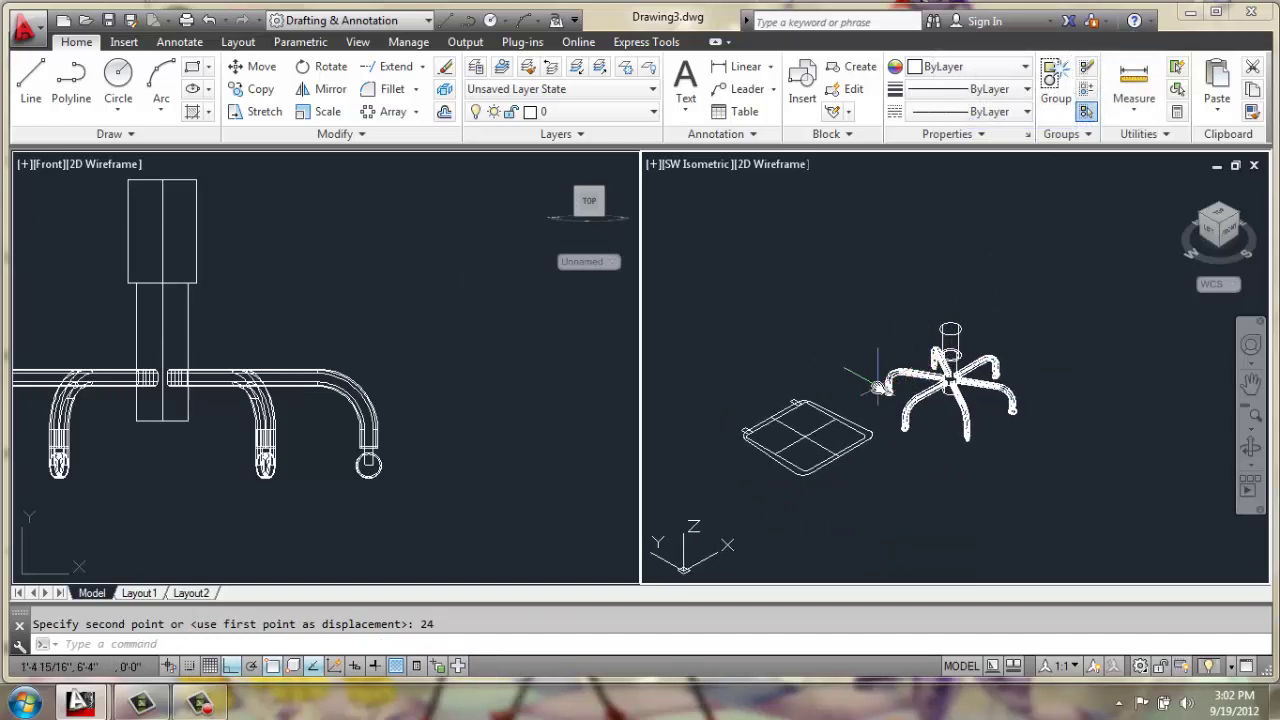
pyautogui.scroll(2, 840, 388)
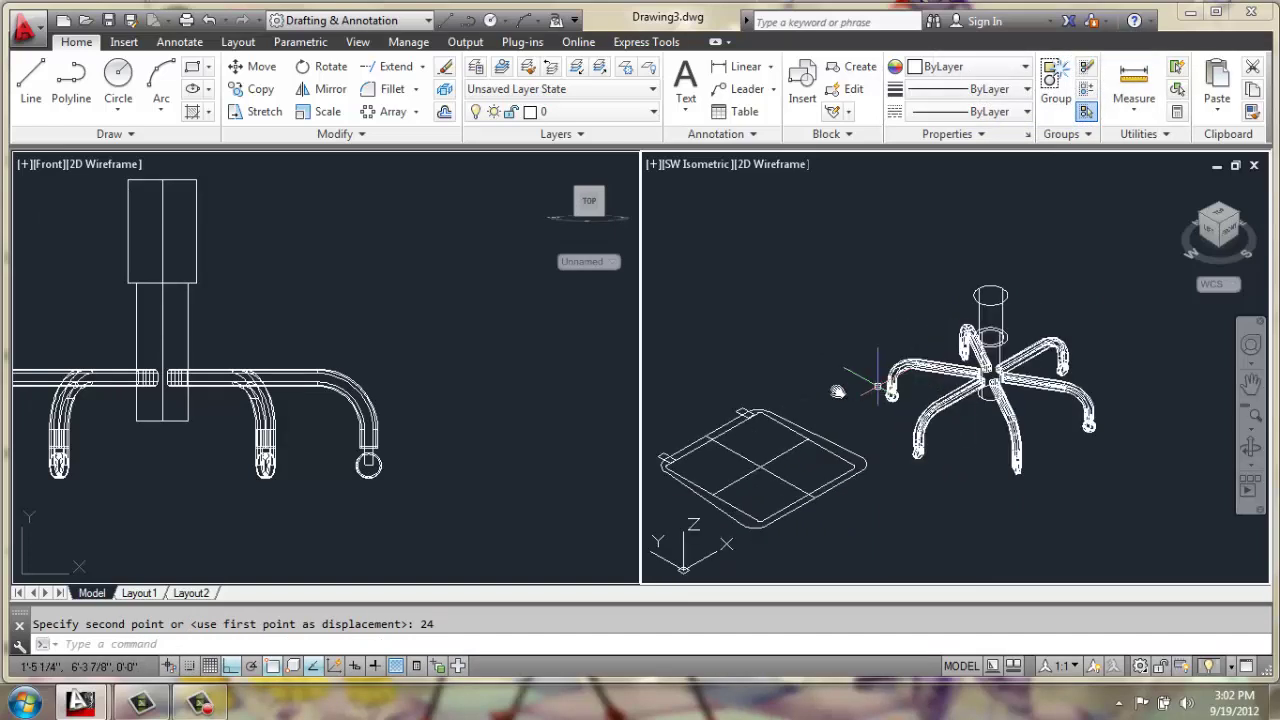
# - Try moving the seat pad onto the chair base, then undo the misplaced move
pyautogui.press('Return')
pyautogui.click(824, 380)
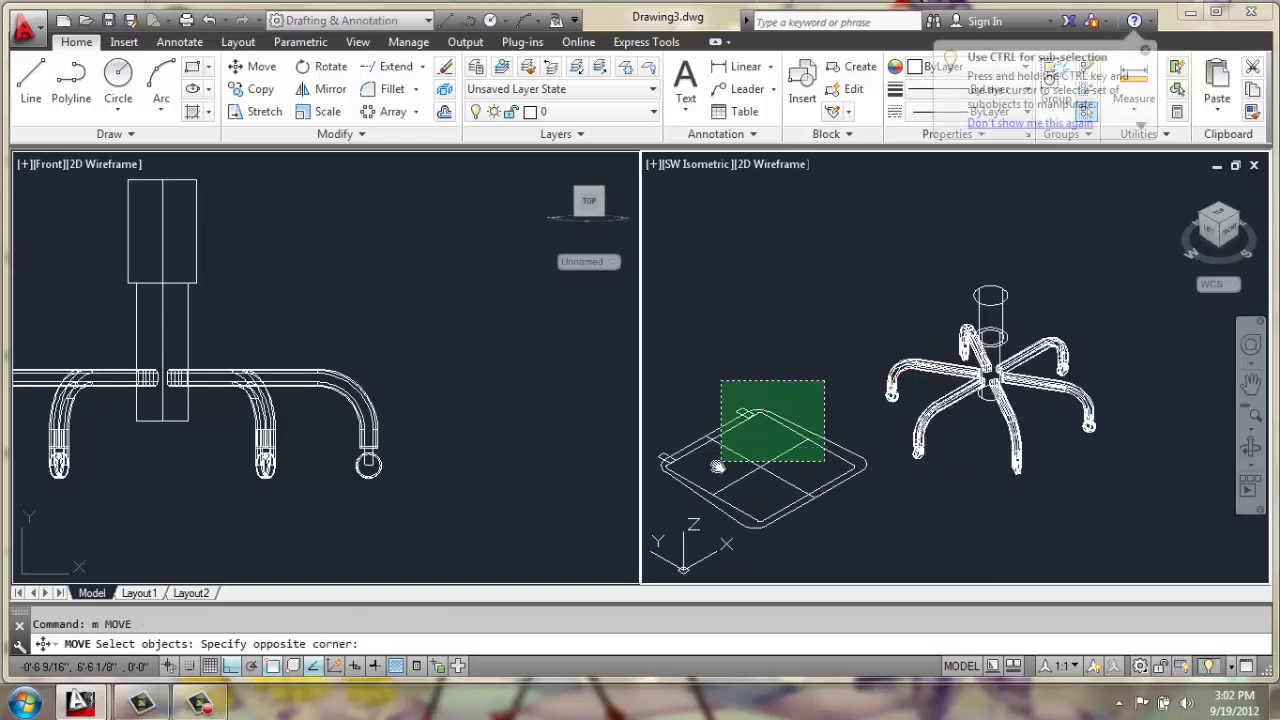
pyautogui.click(665, 502)
pyautogui.press('Return')
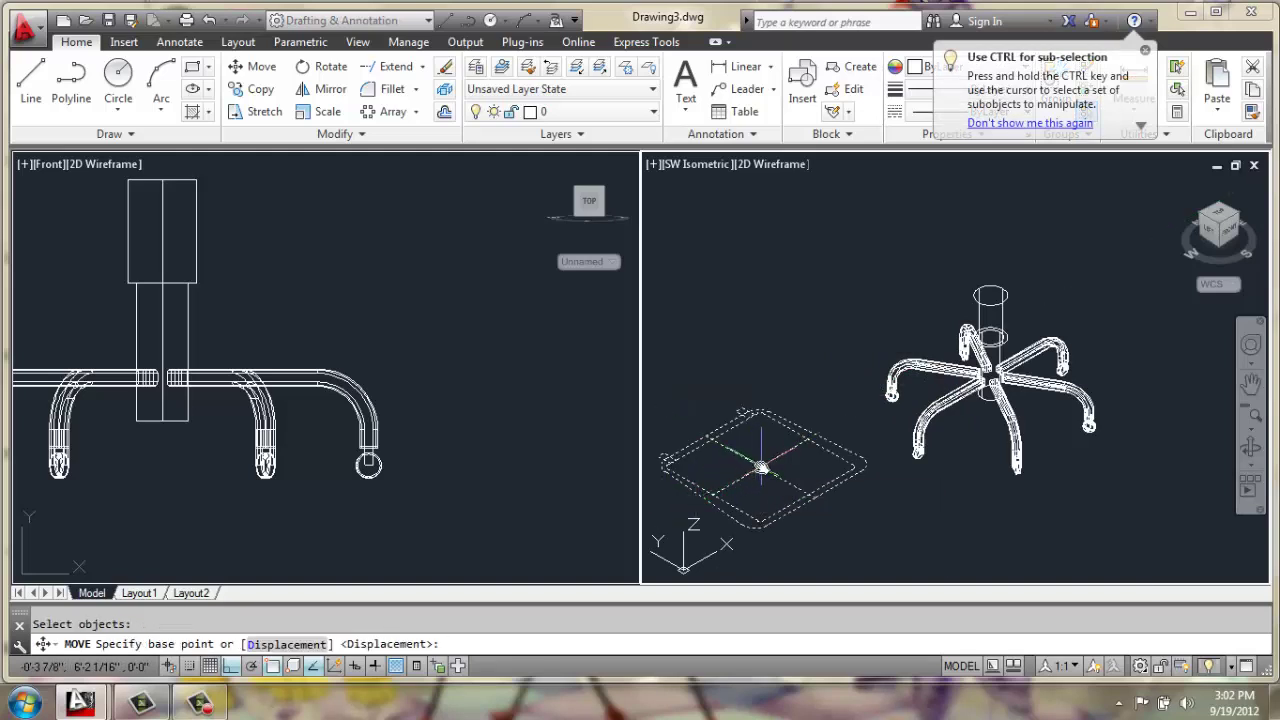
pyautogui.click(761, 467)
pyautogui.click(982, 288)
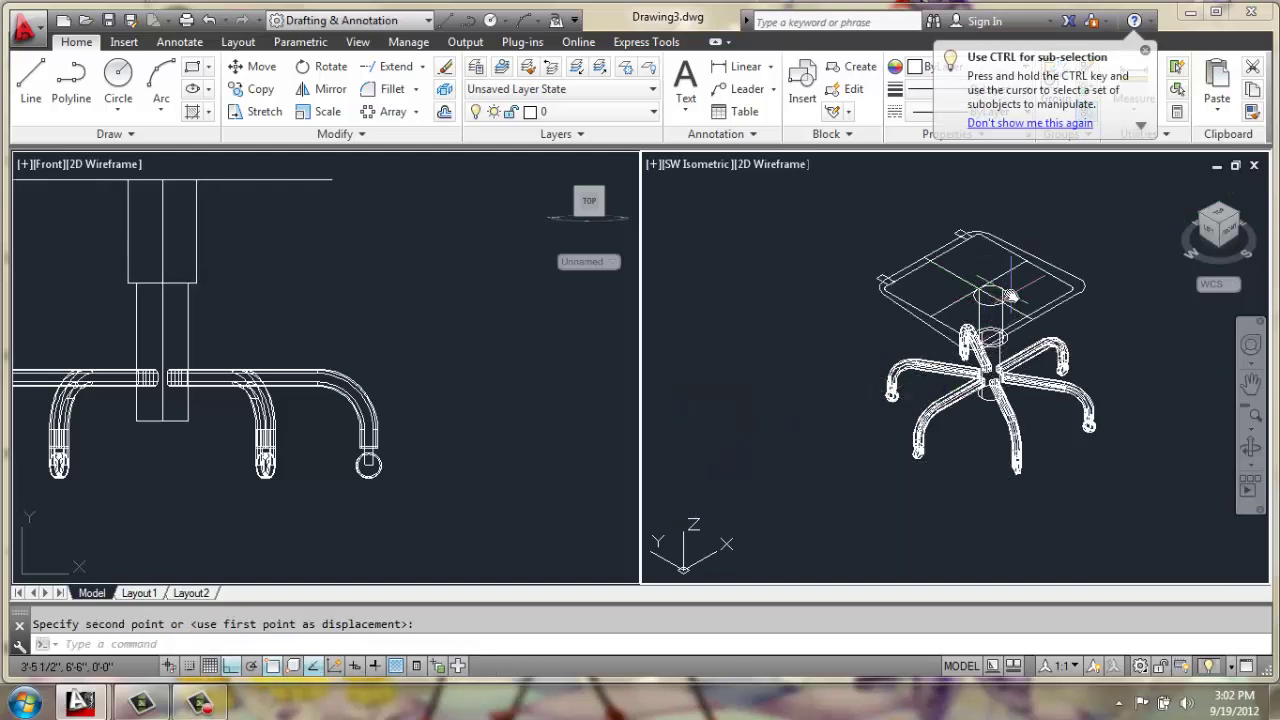
pyautogui.hotkey('ctrl', 'z')
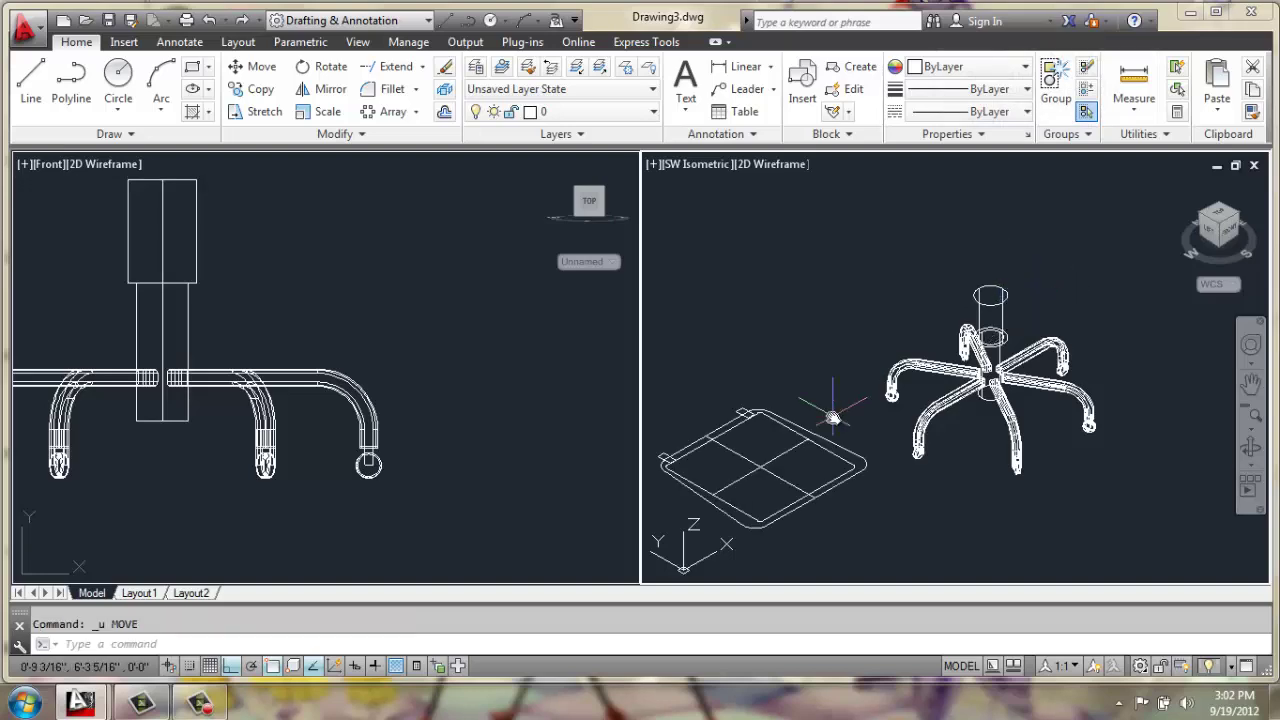
# - Move the seat pad by its centre onto the top of the column
pyautogui.press('Return')
pyautogui.click(820, 387)
pyautogui.click(652, 494)
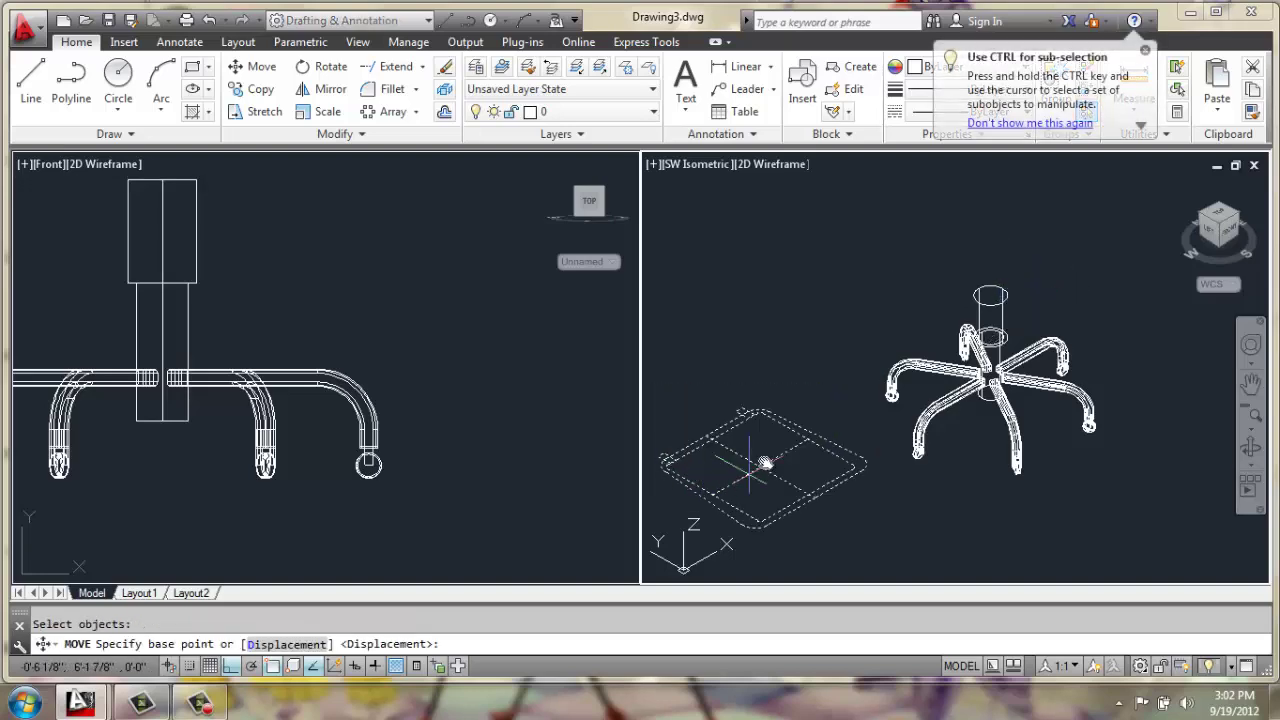
pyautogui.click(759, 470)
pyautogui.scroll(4, 1055, 390)
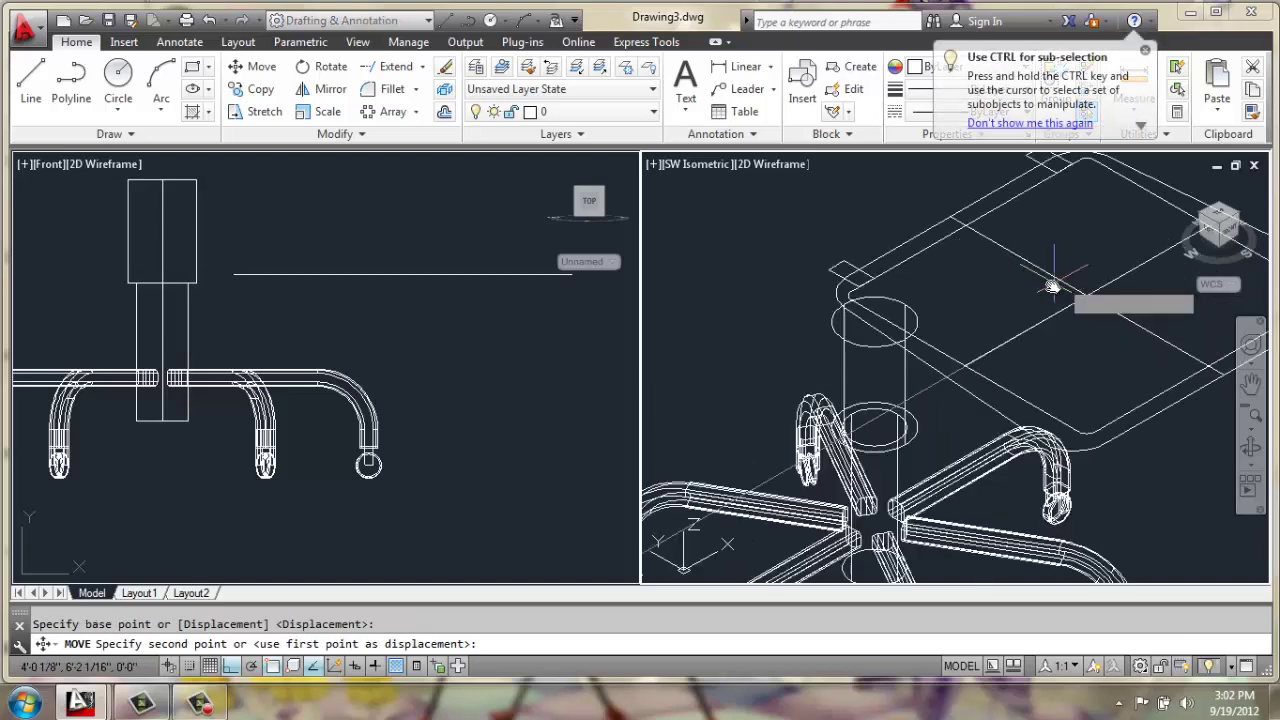
pyautogui.click(872, 316)
pyautogui.scroll(-2, 977, 311)
pyautogui.moveTo(923, 277); pyautogui.dragTo(866, 297, button='middle')
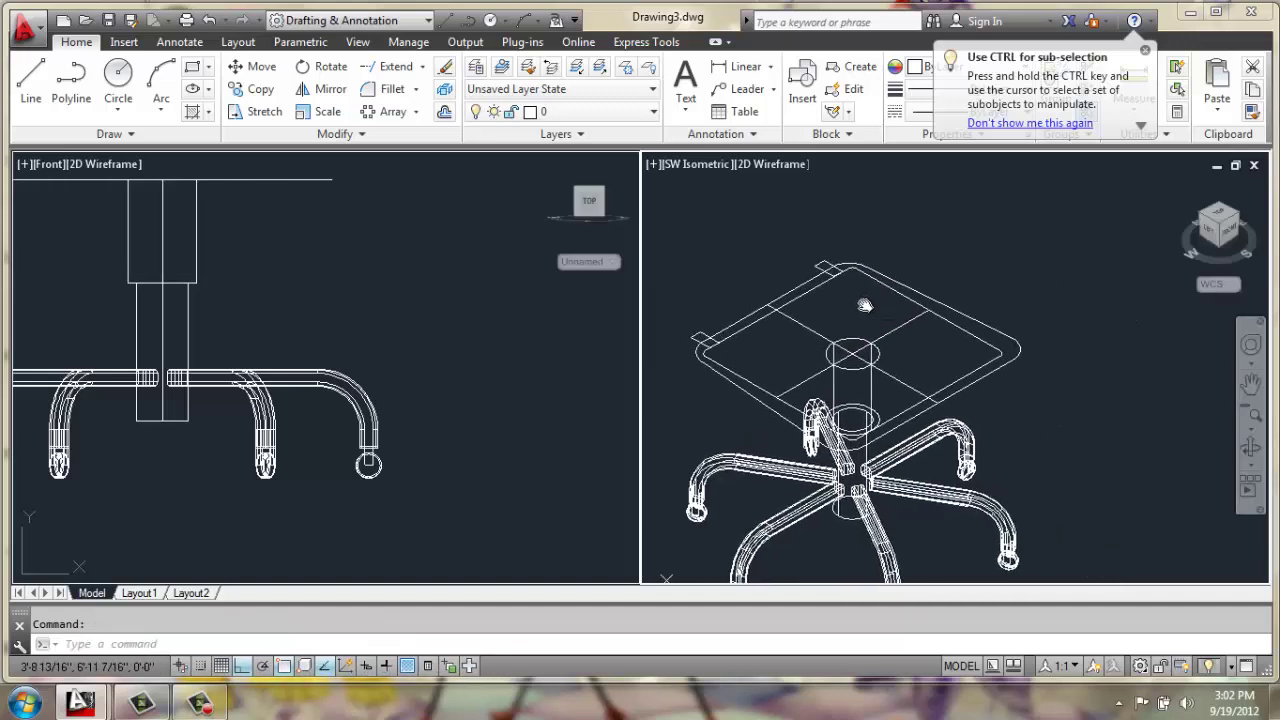
pyautogui.scroll(2, 757, 290)
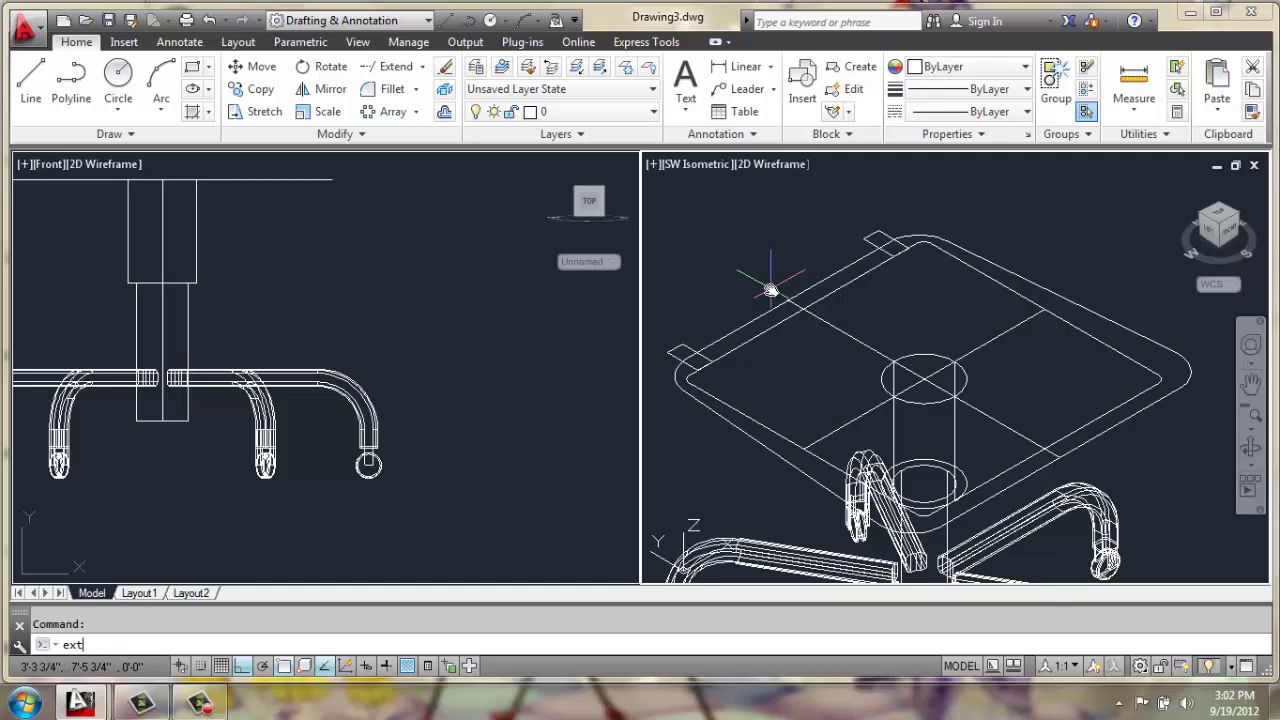
# - Extrude the seat outline 1 unit into a solid slab
pyautogui.press('Return')
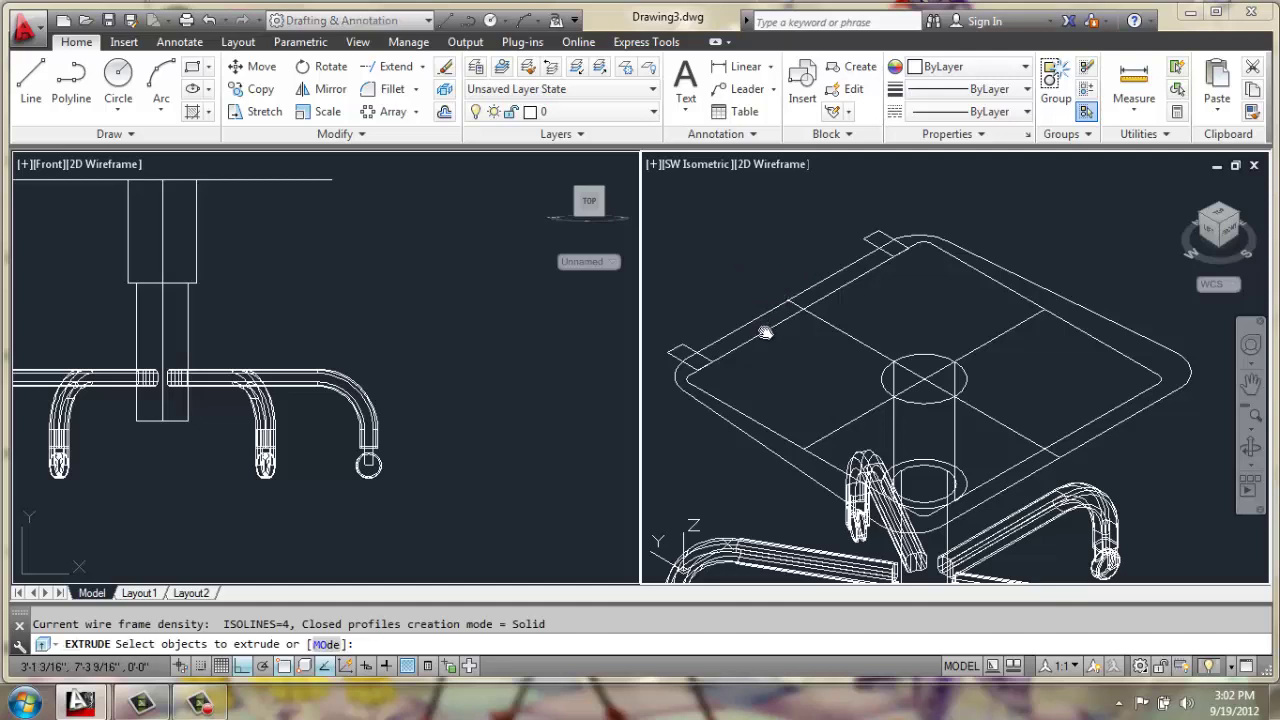
pyautogui.click(765, 333)
pyautogui.press('Return')
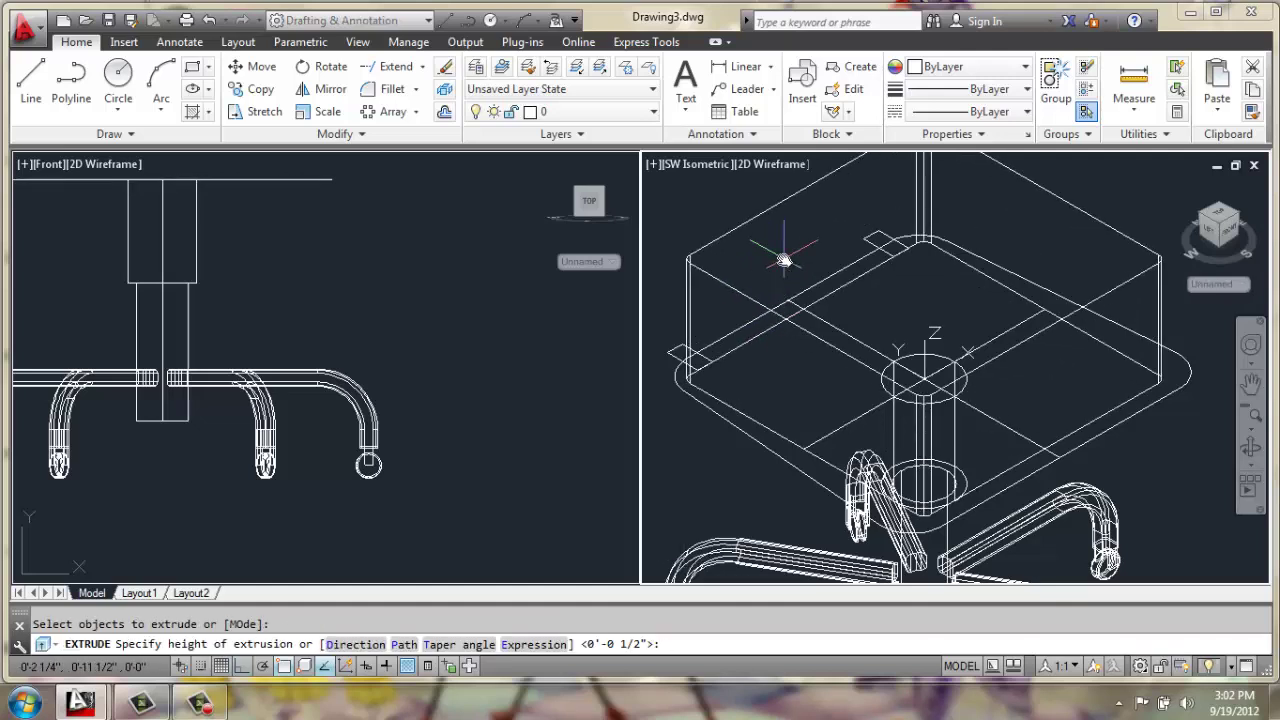
pyautogui.write('1')
pyautogui.press('Return')
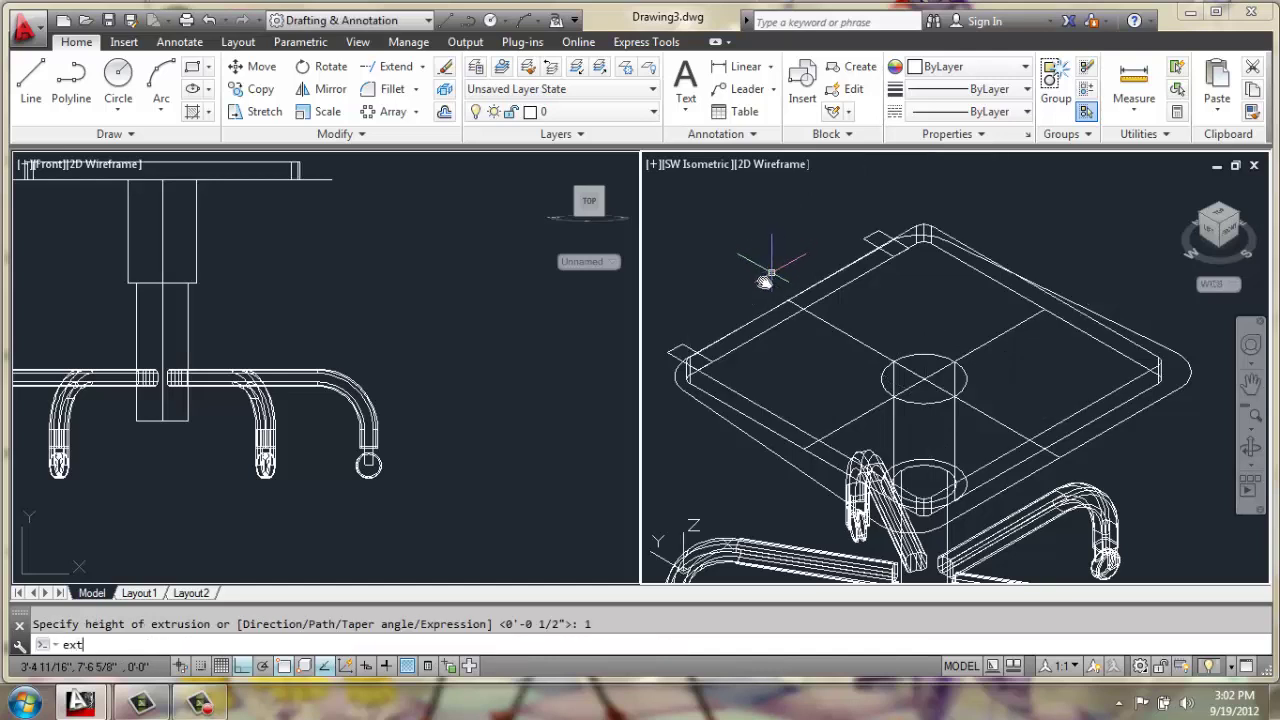
# - Extrude the small corner tab profiles 1 unit into blocks
pyautogui.write('ext')
pyautogui.press('Return')
pyautogui.click(688, 349)
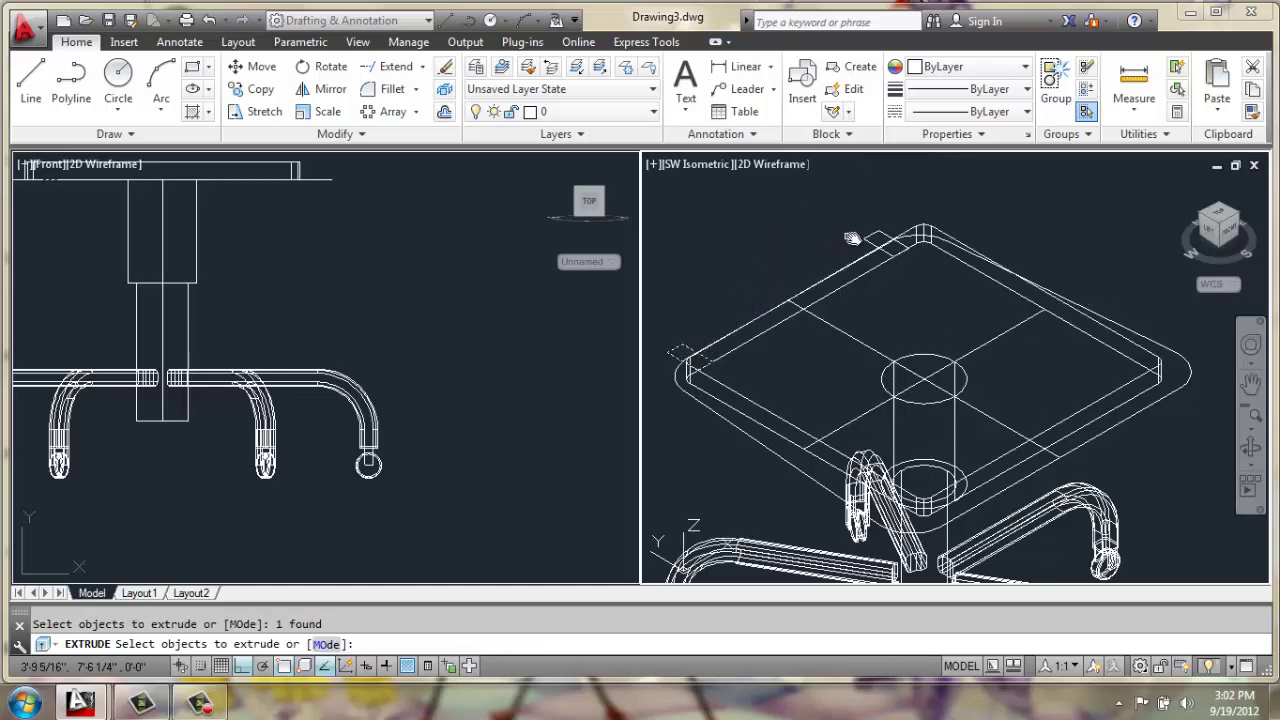
pyautogui.press('Return')
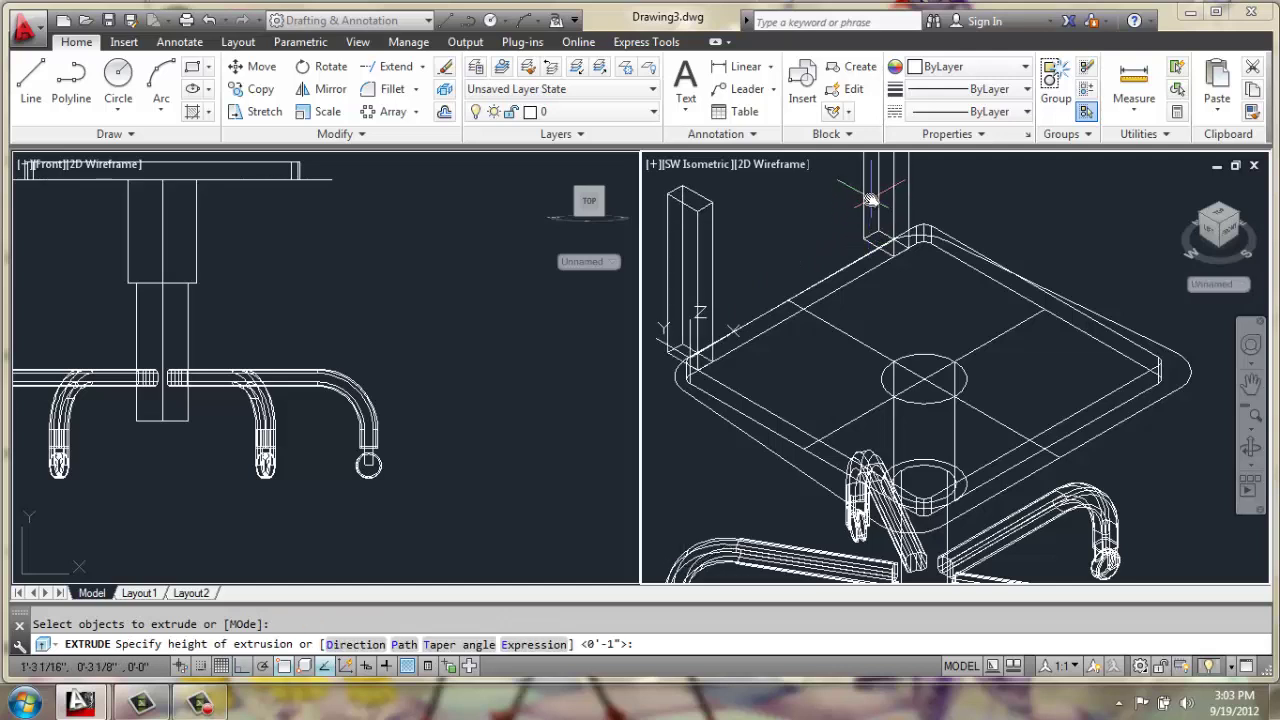
pyautogui.write('1')
pyautogui.press('Return')
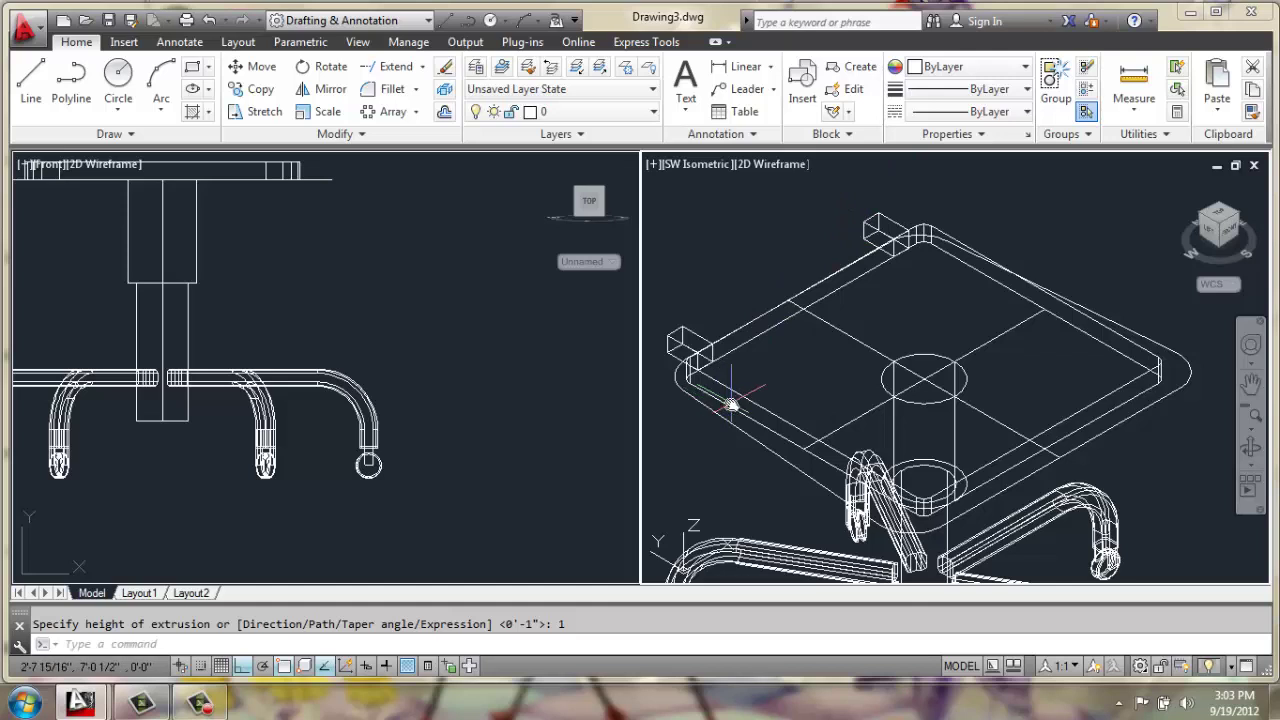
# - Raise the outer rounded seat outline by 1 unit onto the slab
pyautogui.write('m')
pyautogui.press('Return')
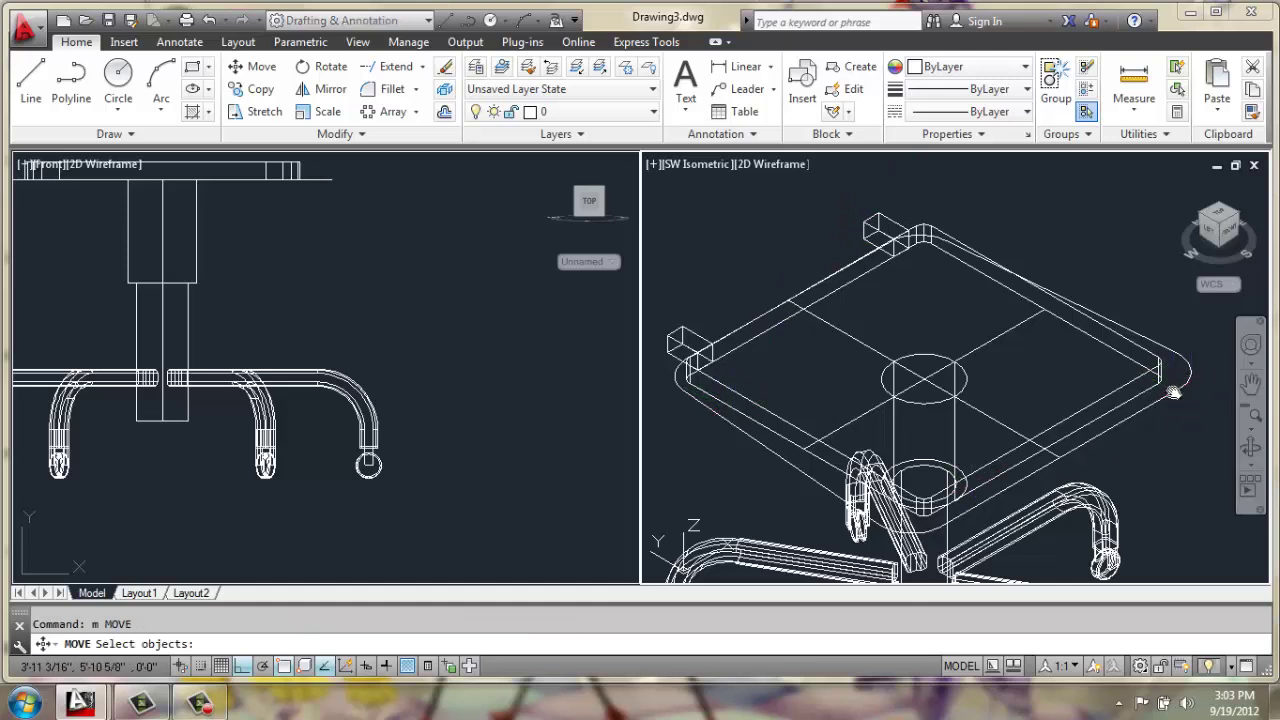
pyautogui.click(1172, 393)
pyautogui.press('Return')
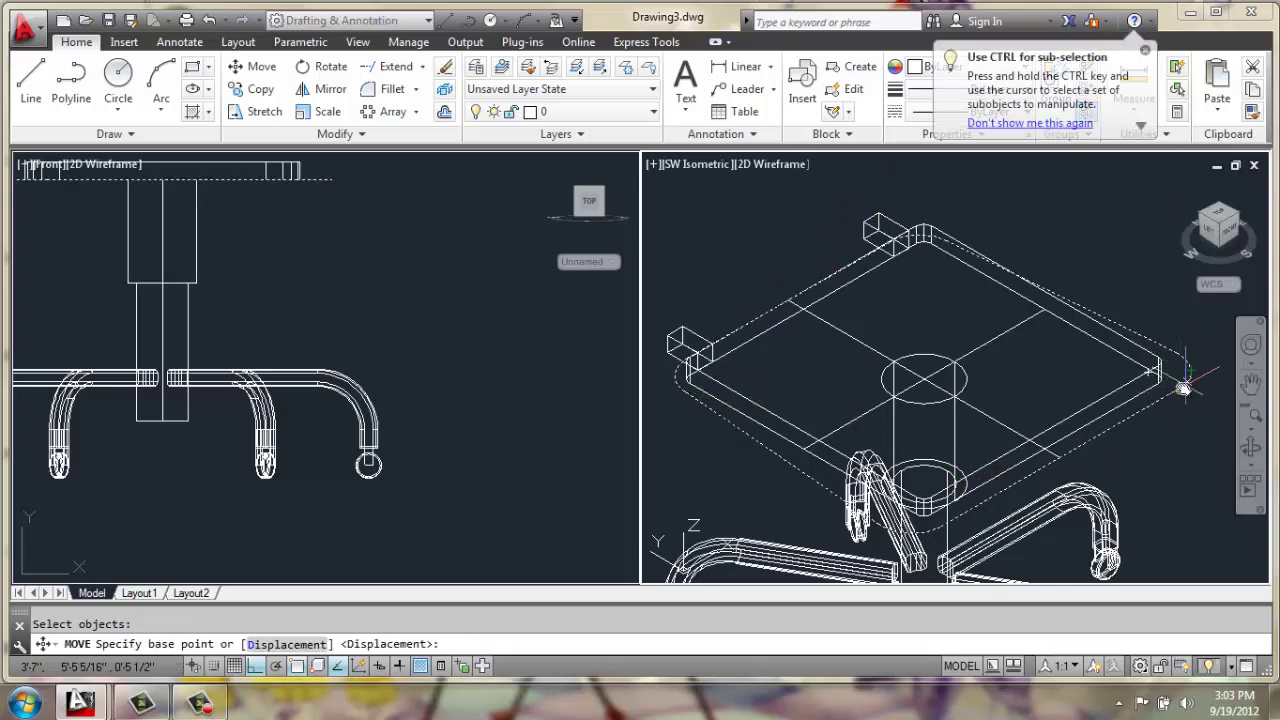
pyautogui.click(1181, 370)
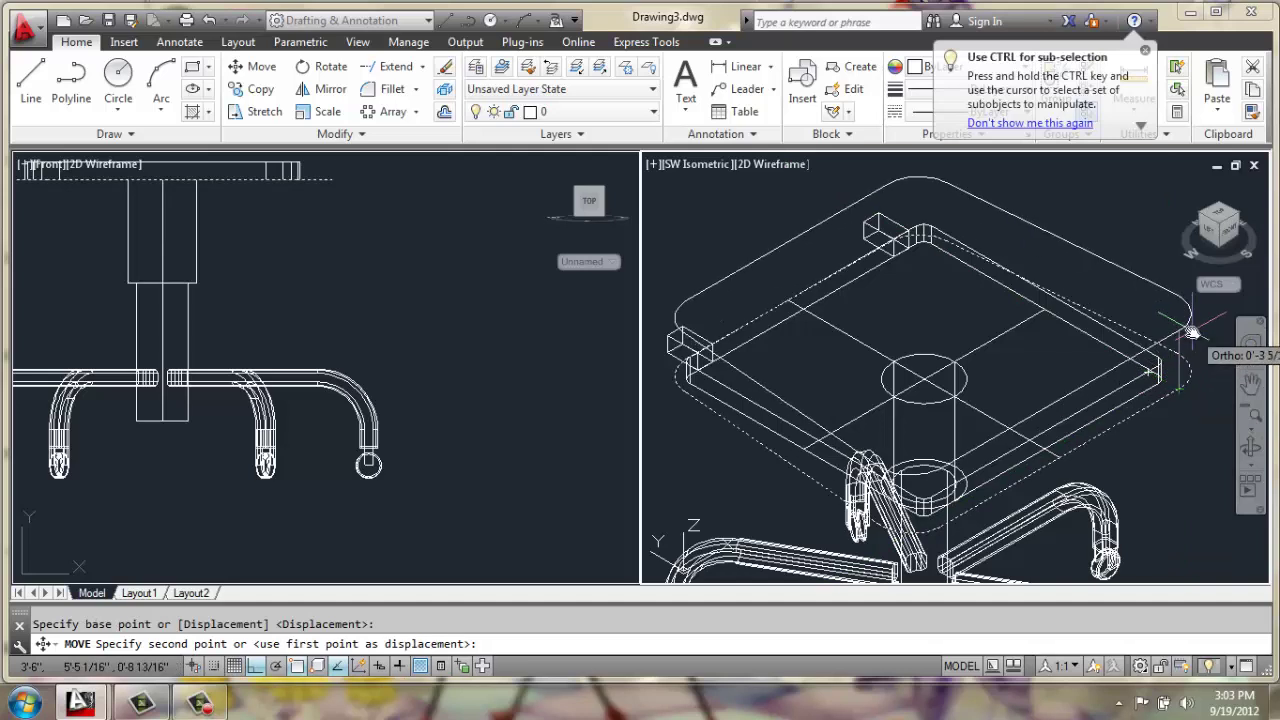
pyautogui.write('1')
pyautogui.press('Return')
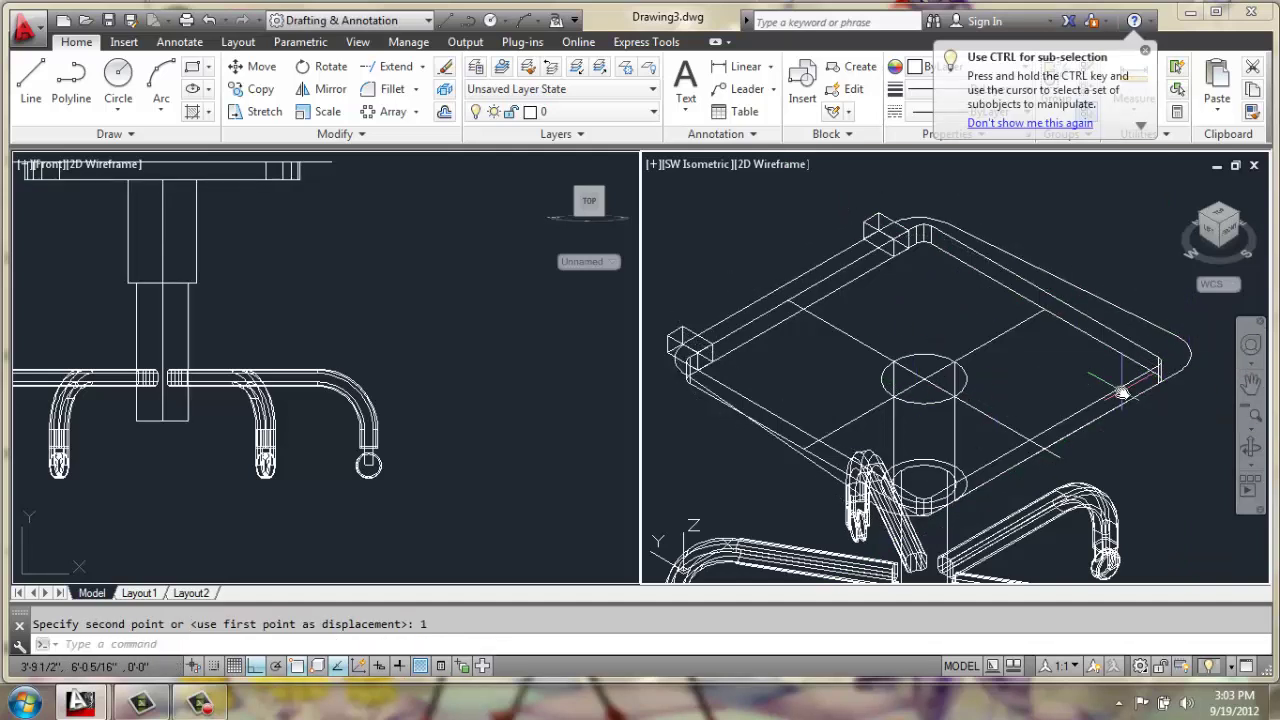
# - Extrude the outer seat outline 2 units into a thick seat rim
pyautogui.write('ext')
pyautogui.press('Return')
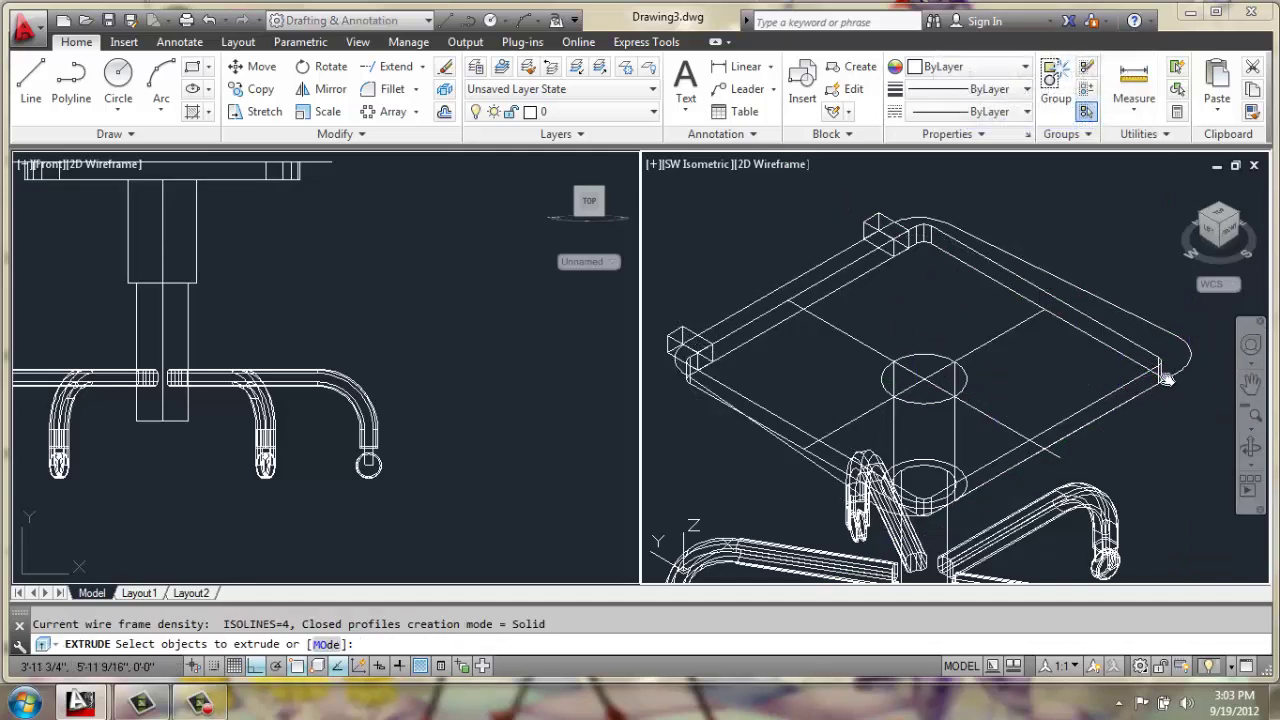
pyautogui.click(1166, 377)
pyautogui.press('Return')
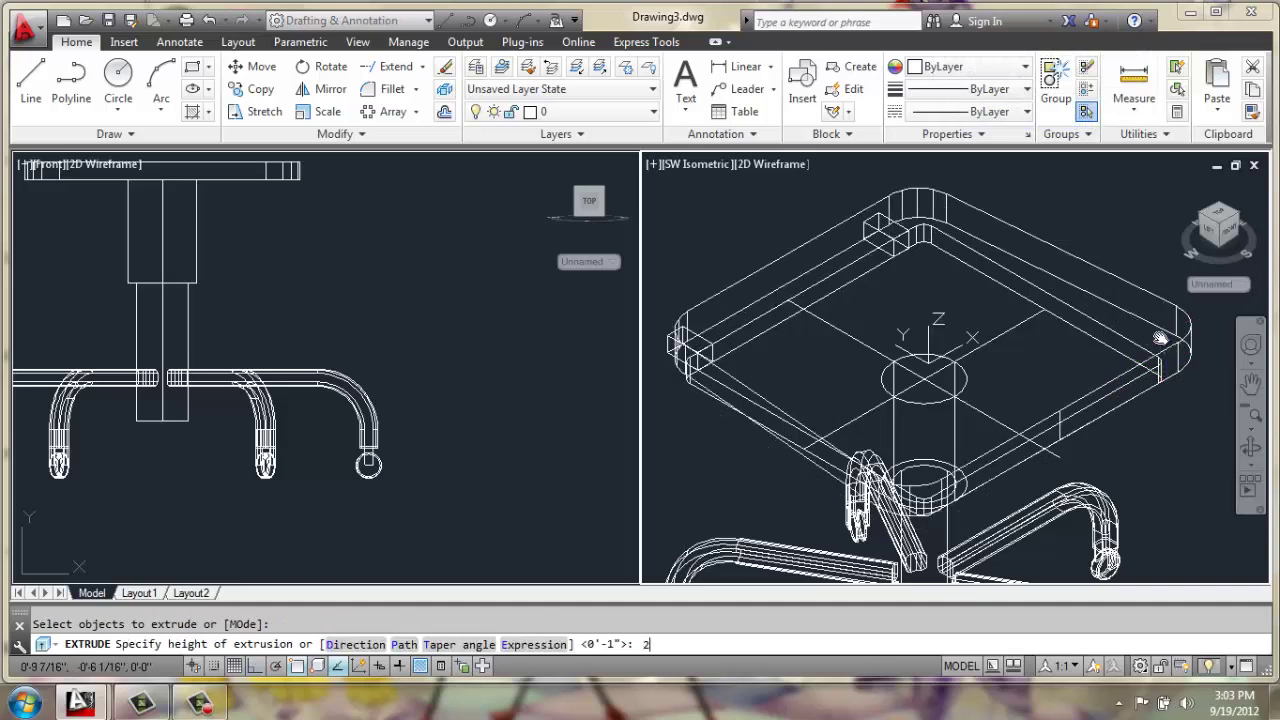
pyautogui.write('2')
pyautogui.press('Return')
pyautogui.scroll(-3, 406, 371)
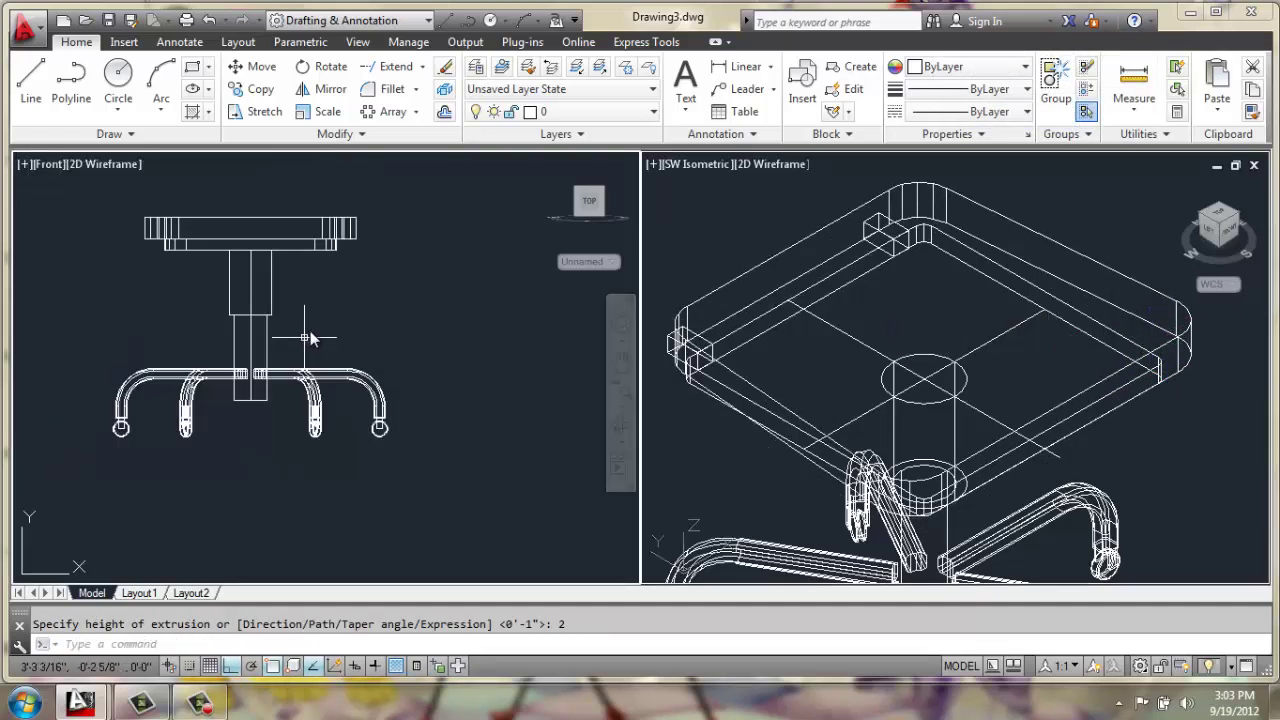
pyautogui.moveTo(404, 330); pyautogui.dragTo(408, 404, button='middle')
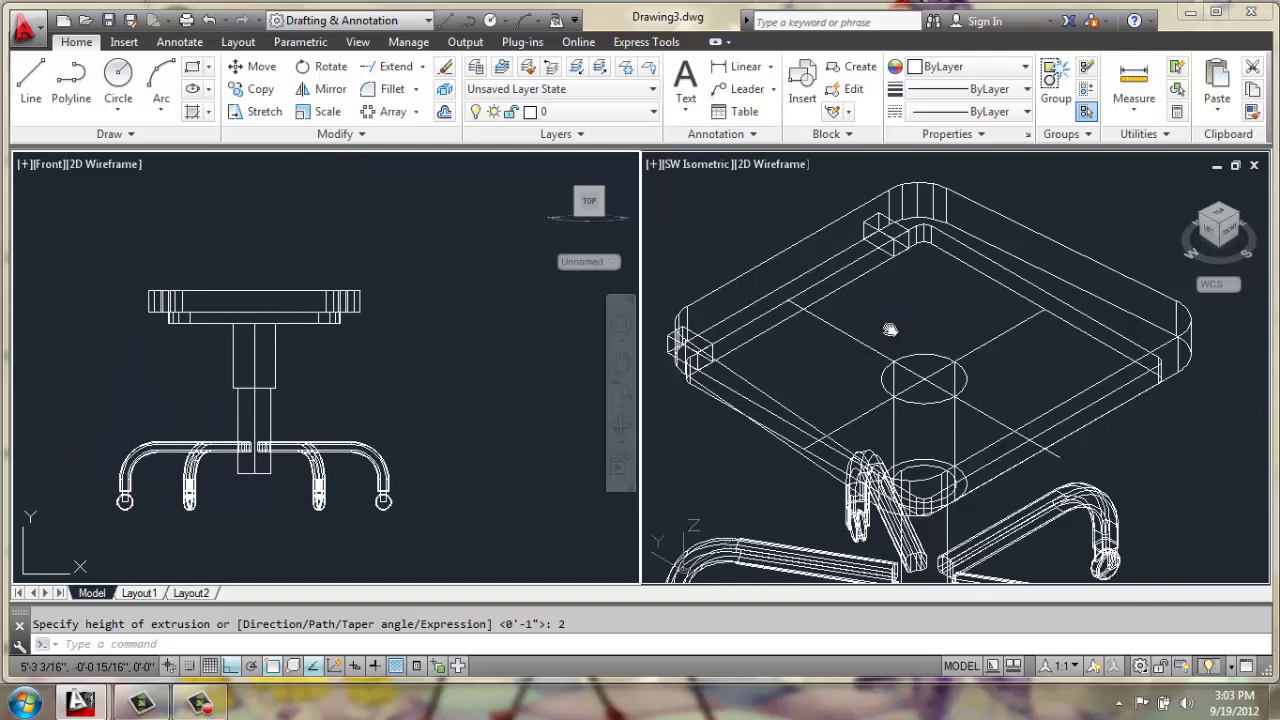
# - Zoom out the isometric view and pan the front view so the whole chair shows
pyautogui.click(739, 448)
pyautogui.scroll(-5, 880, 370)
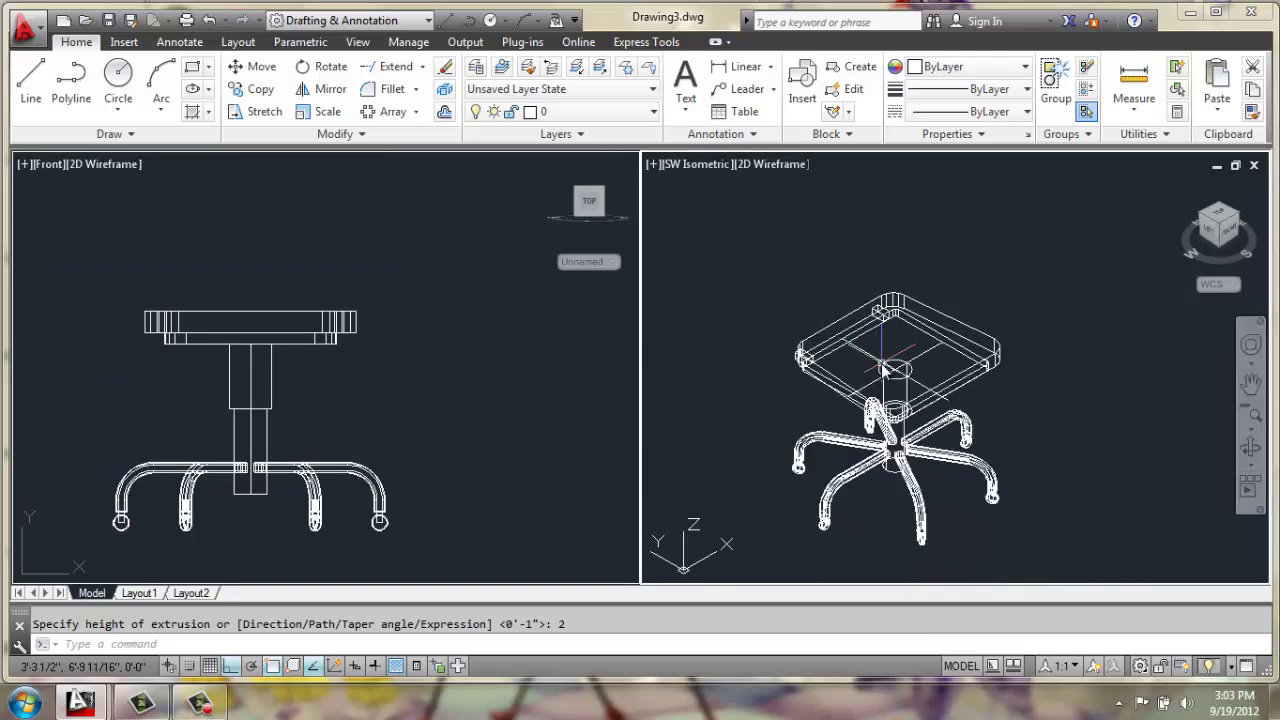
pyautogui.click(408, 359)
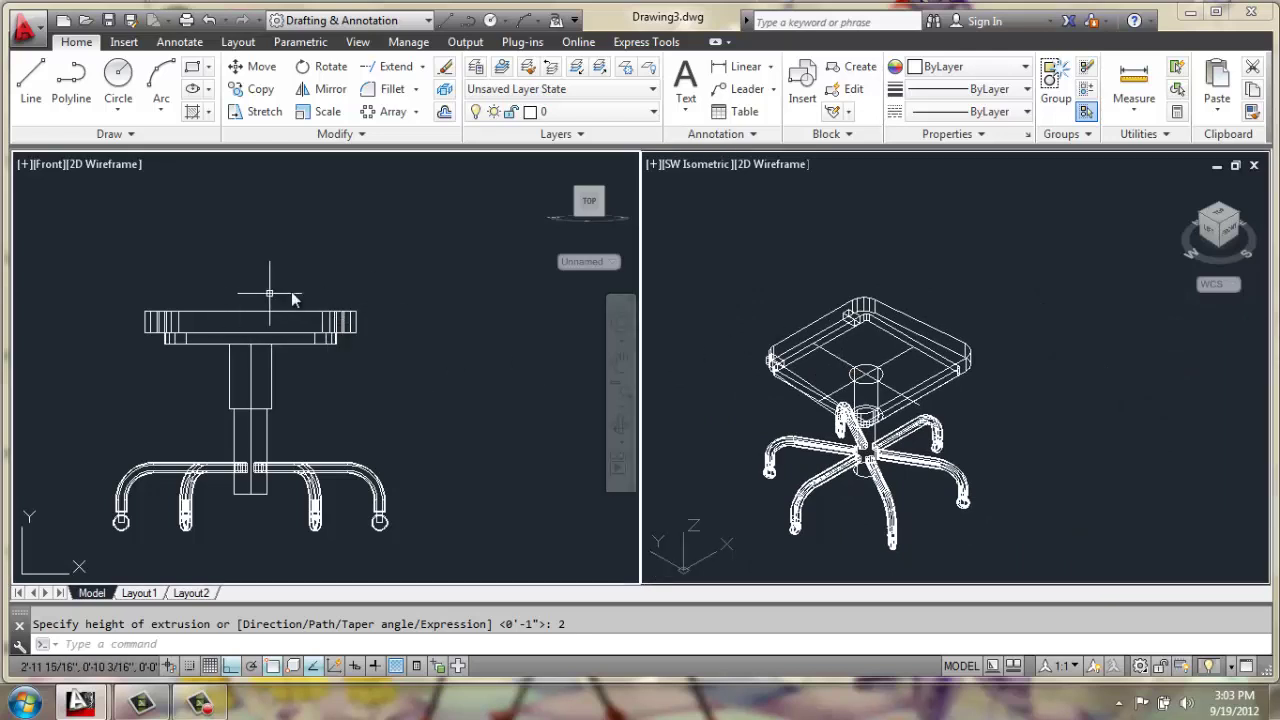
pyautogui.moveTo(371, 290); pyautogui.dragTo(337, 300, button='middle')
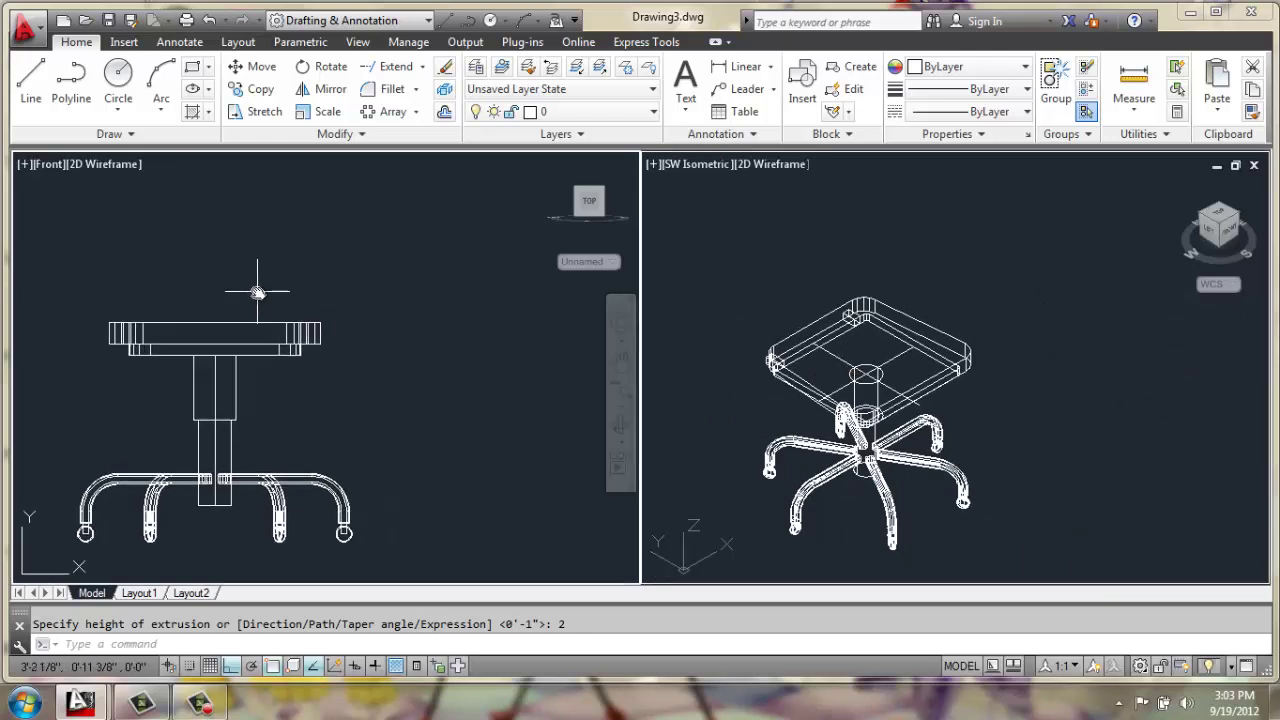